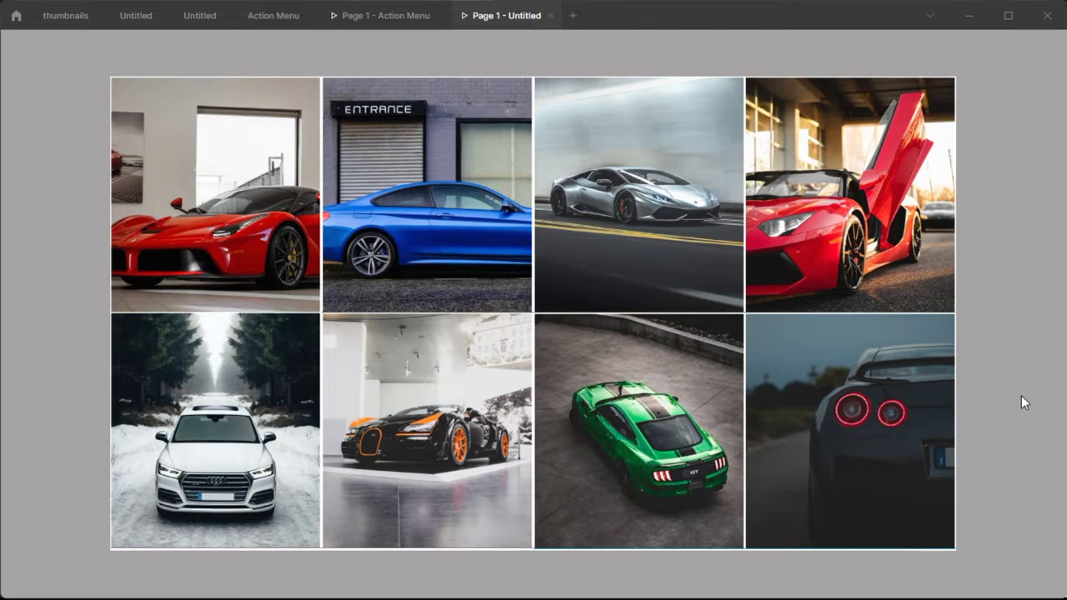
In the prototype, enlarge and close the Lamborghini and blue BMW photos
mouse_move(739, 43)
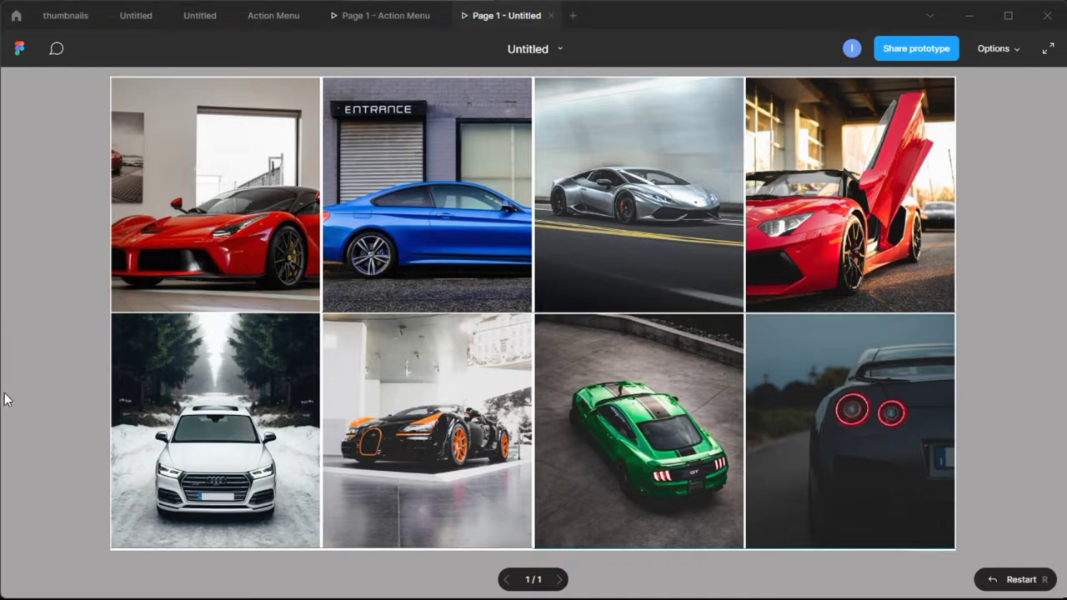
mouse_move(183, 454)
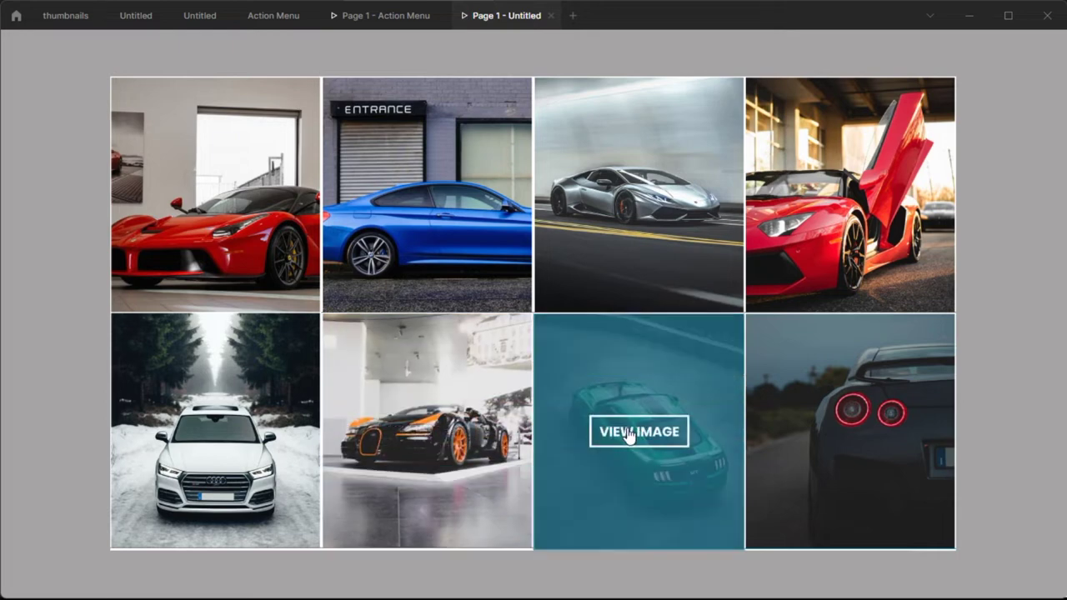
mouse_move(873, 417)
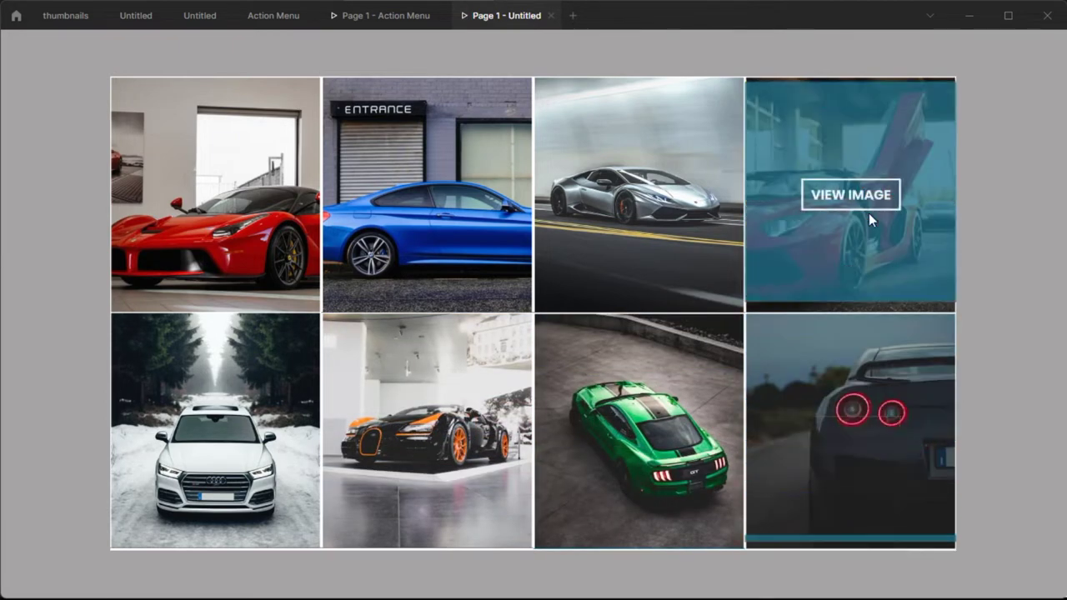
mouse_move(175, 231)
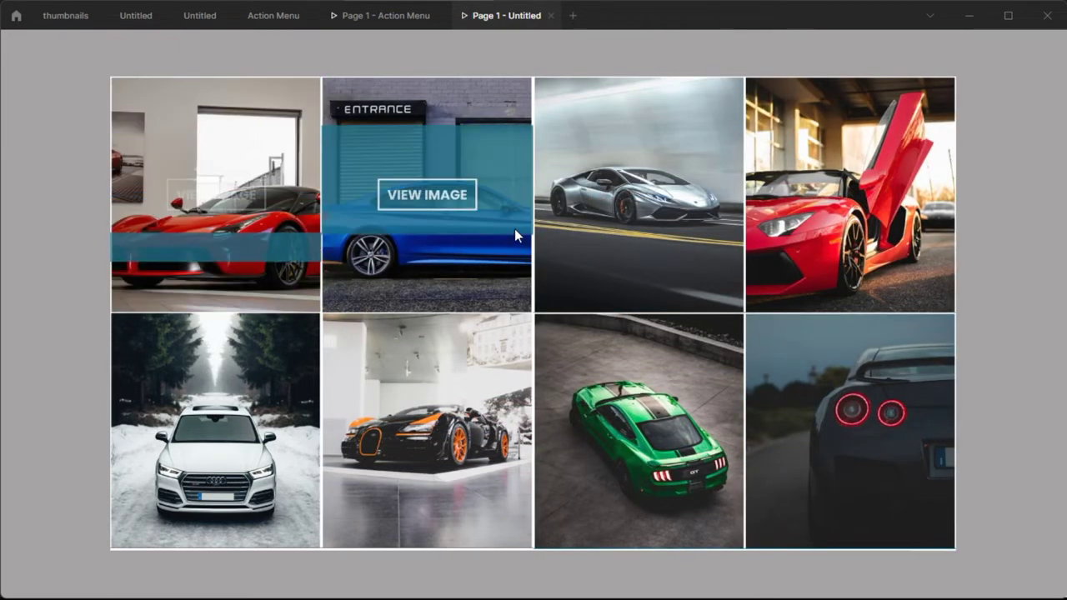
mouse_move(664, 218)
mouse_move(851, 207)
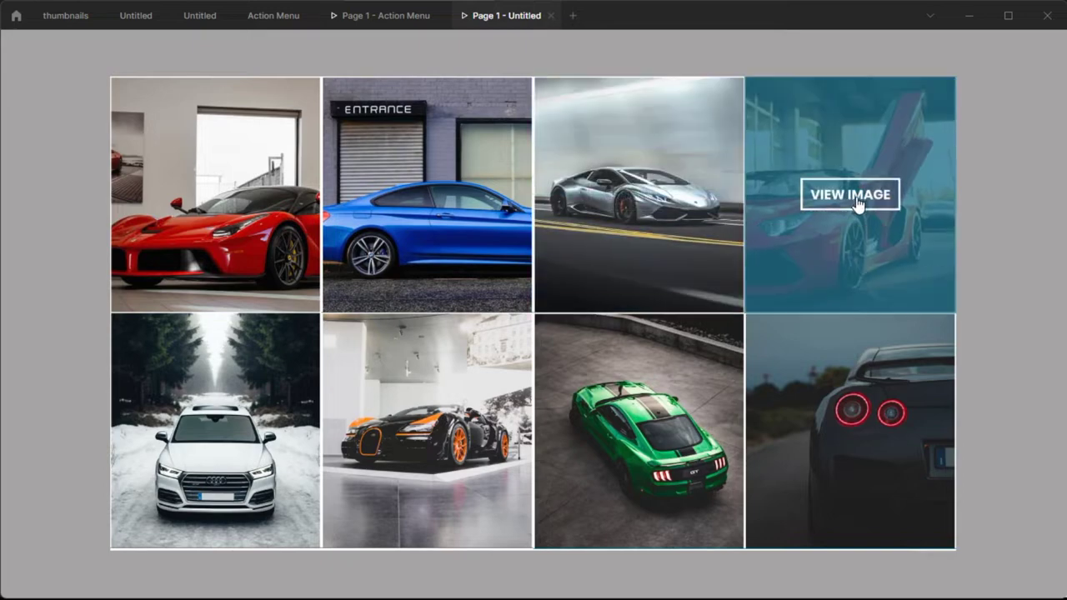
left_click(850, 200)
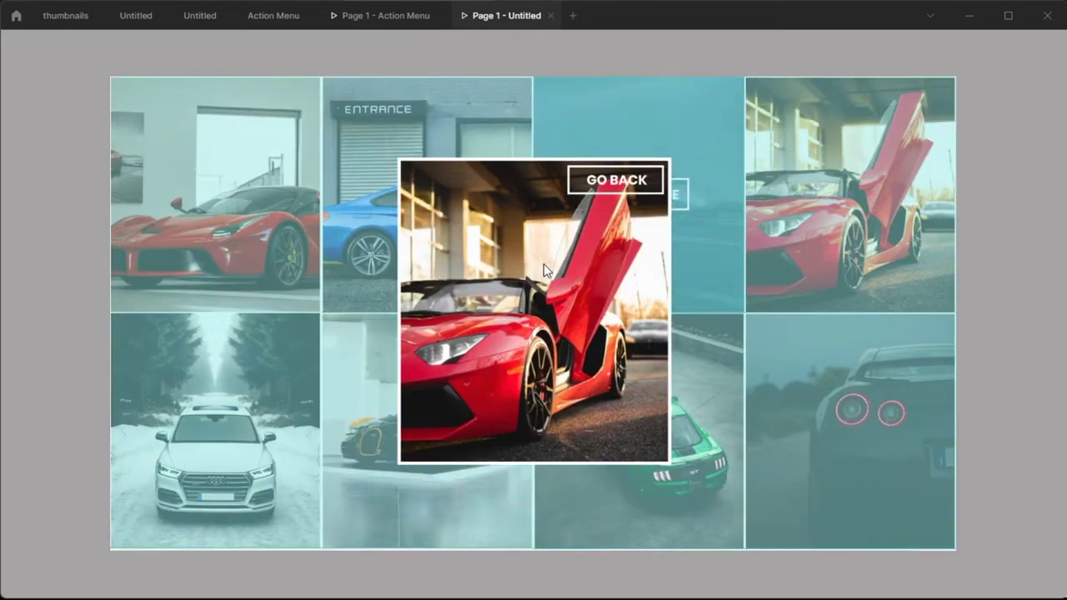
left_click(616, 183)
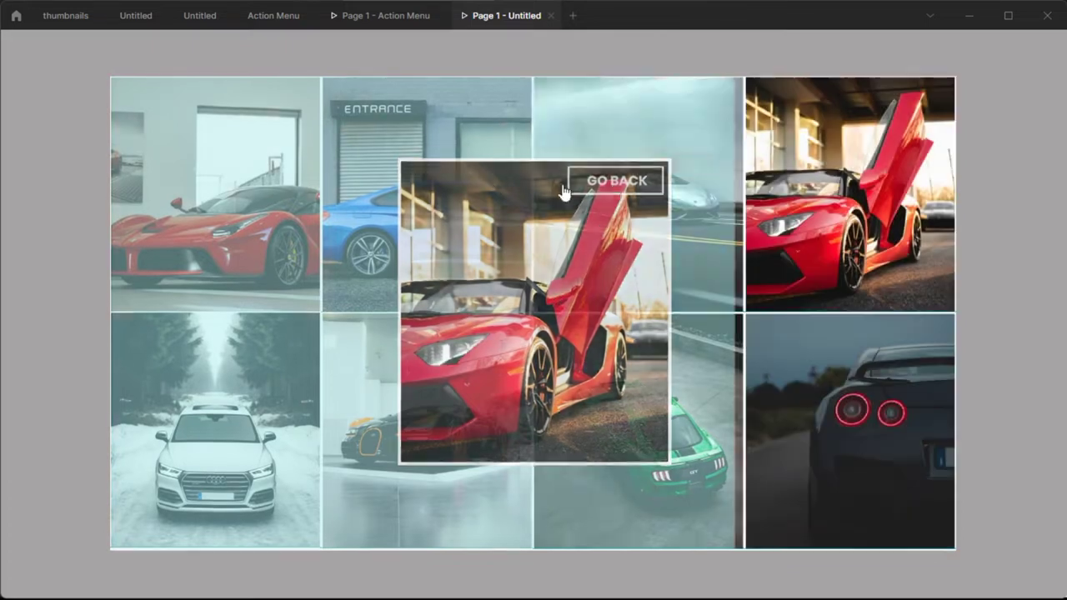
left_click(426, 195)
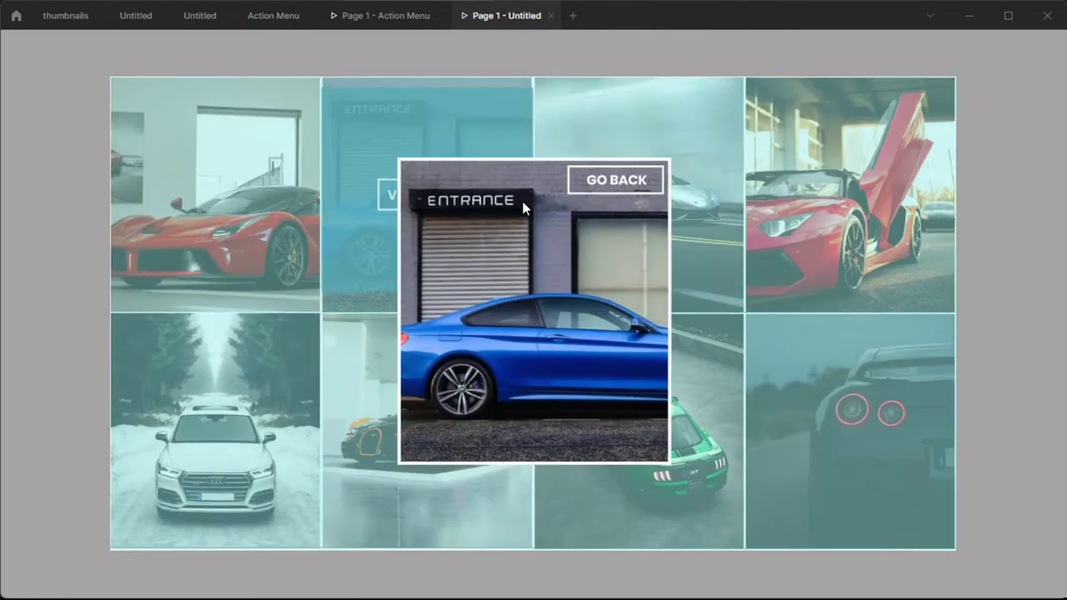
left_click(606, 191)
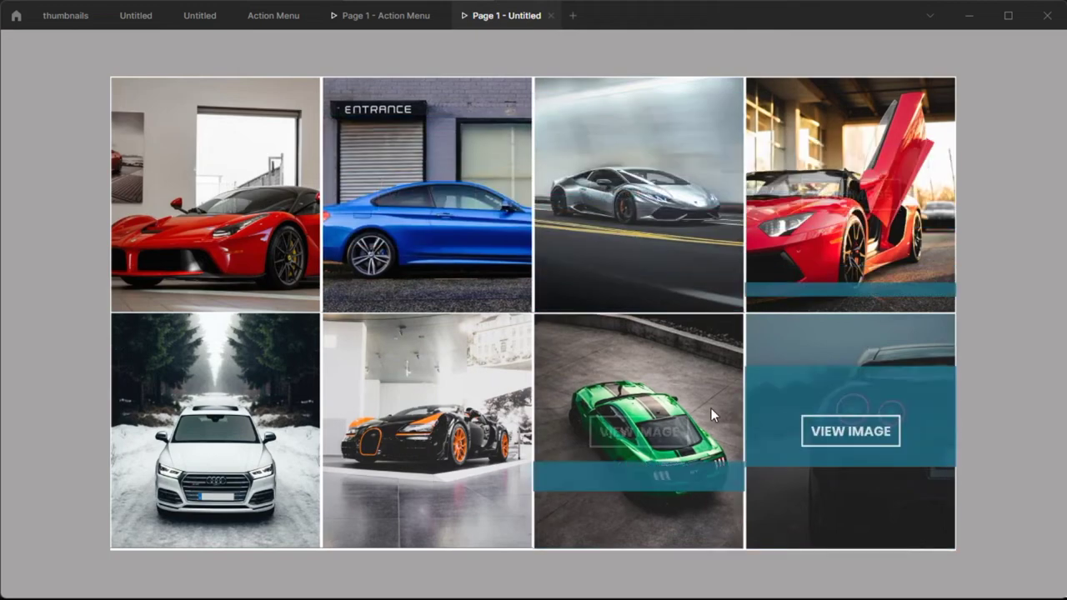
Enlarge and close the green Mustang, then enlarge the dark GT-R
left_click(664, 432)
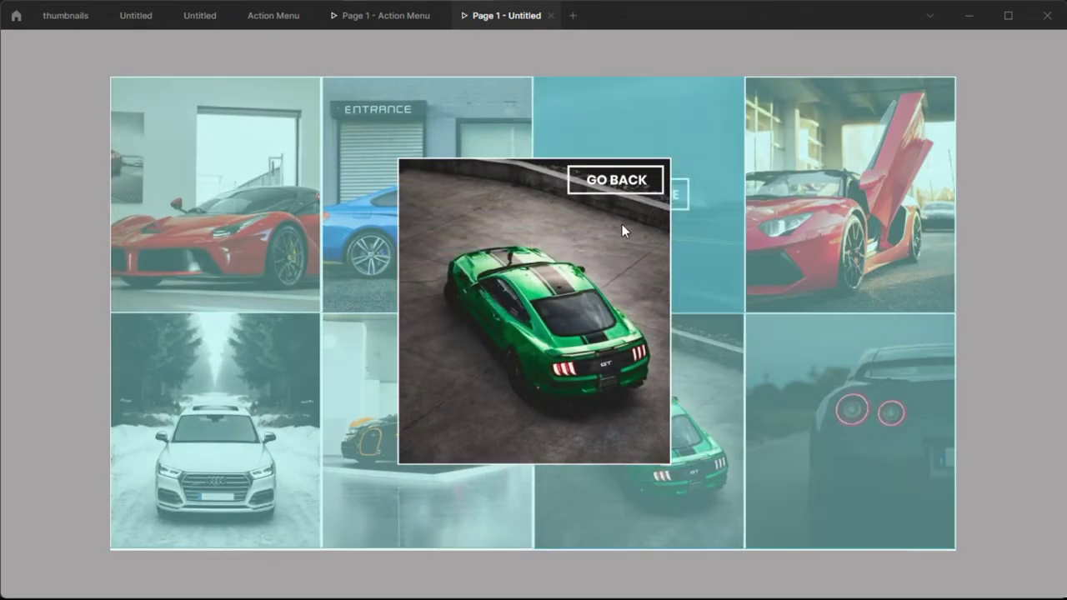
left_click(623, 192)
left_click(877, 429)
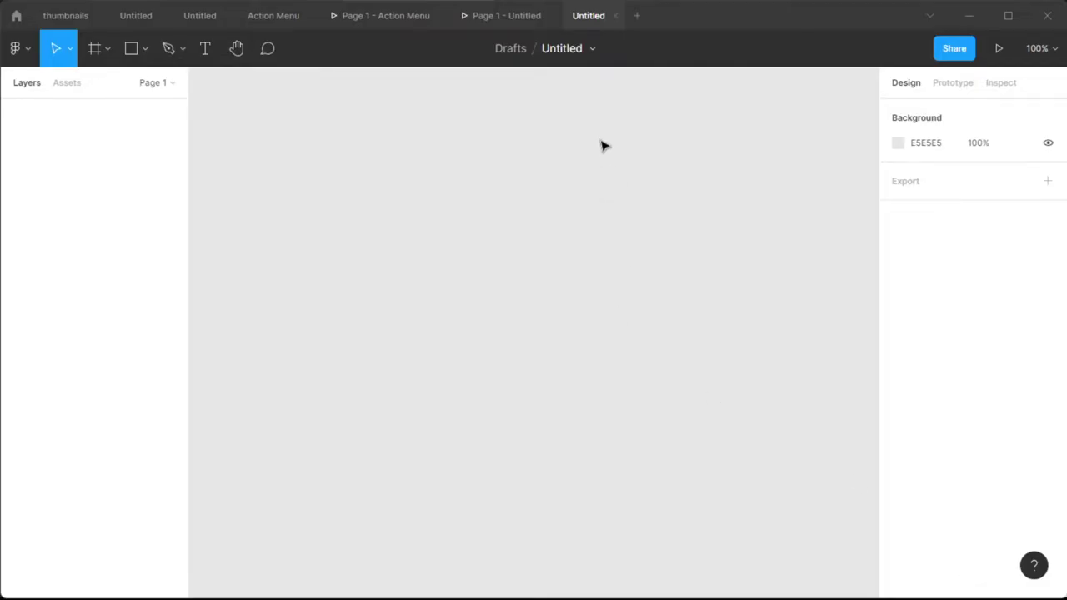
Rename the untitled draft to 'Pop Up Image Gallery'
left_click(563, 48)
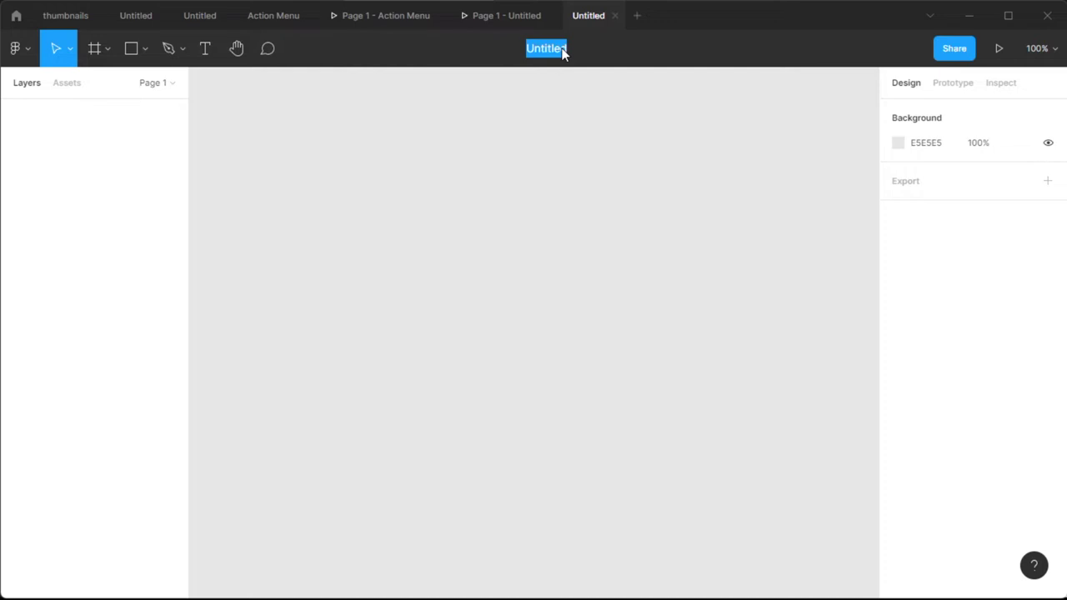
type("Pop Up Image Gallery")
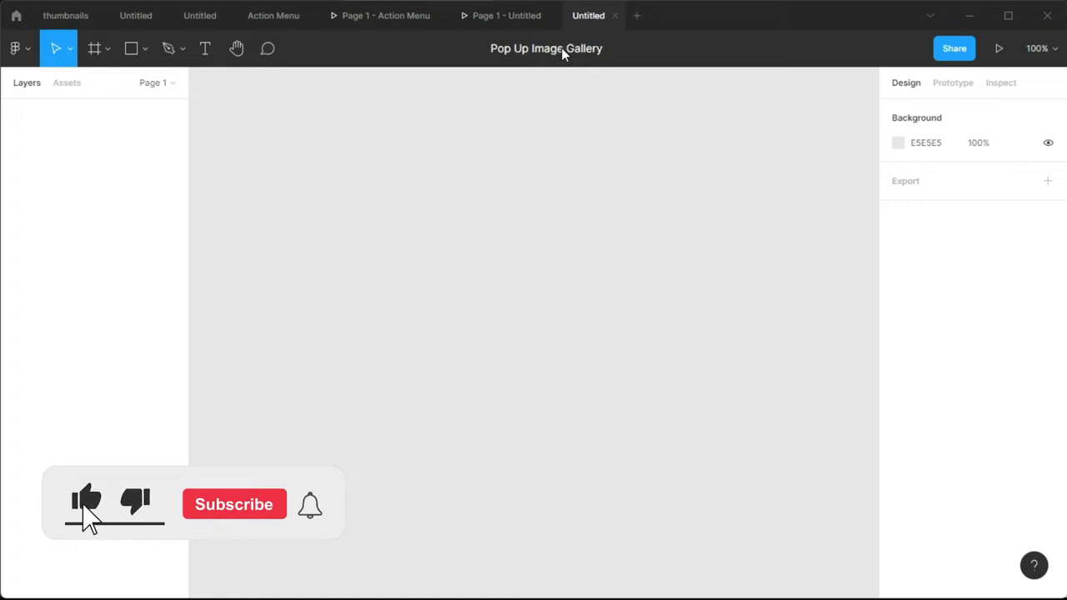
left_click(455, 264)
left_click(105, 55)
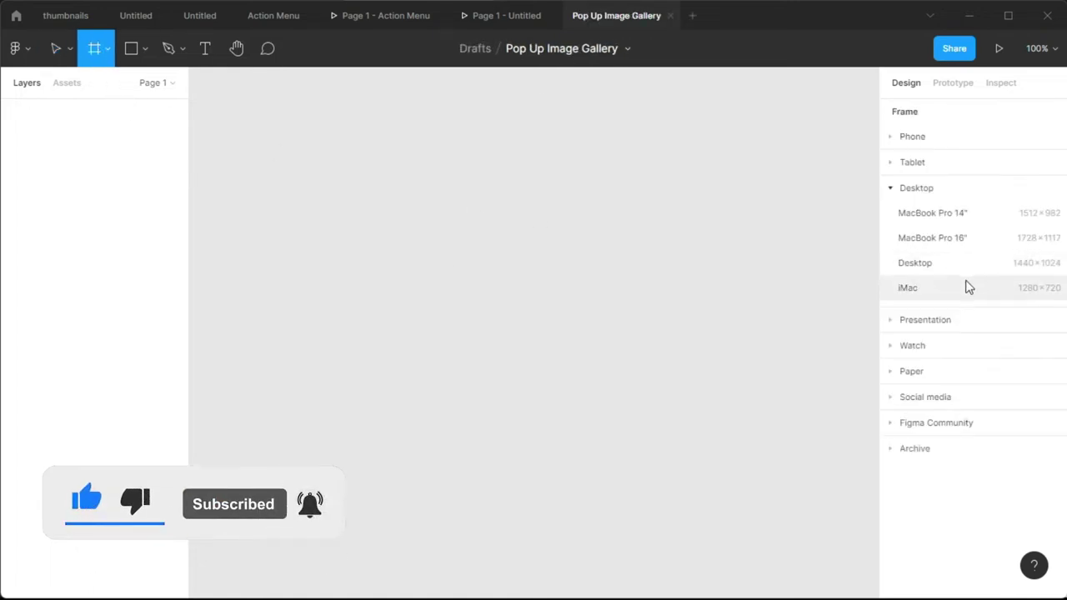
Add a 1280×720 iMac frame to the canvas
left_click(966, 287)
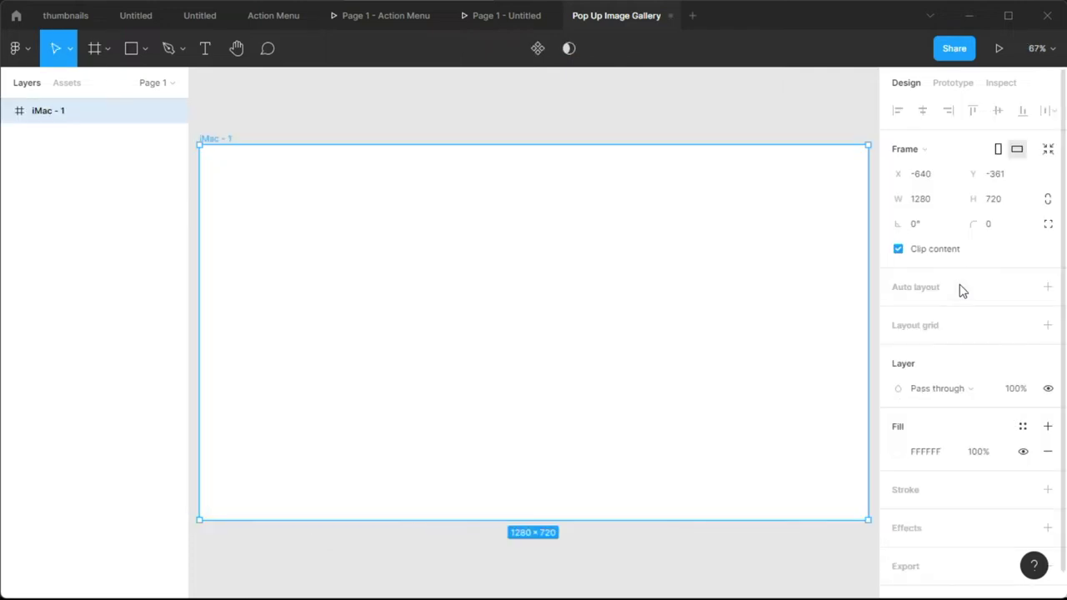
left_click(669, 143)
scroll(669, 142, "down", 2)
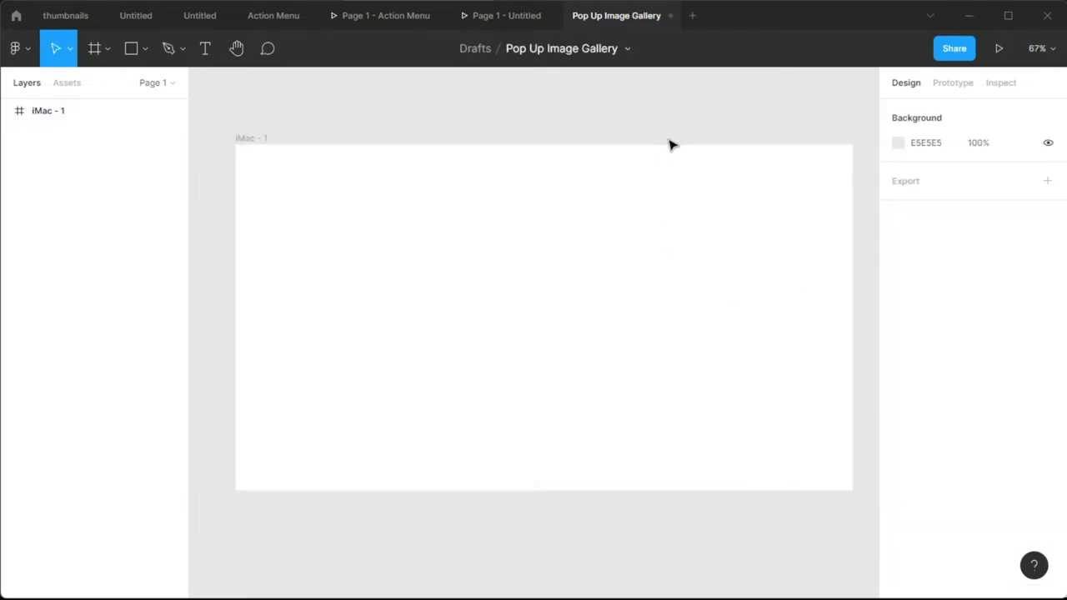
left_click(671, 192)
scroll(556, 245, "down", 2)
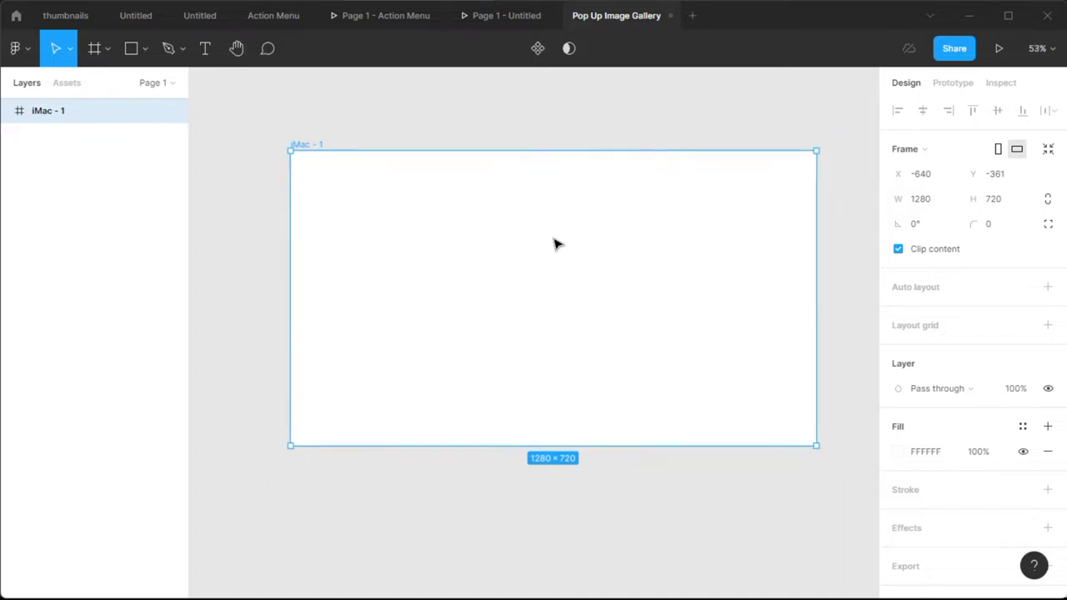
scroll(557, 245, "up", 2)
Draw a grey 357×311 rectangle and place it across the frame's top edge
left_click(132, 49)
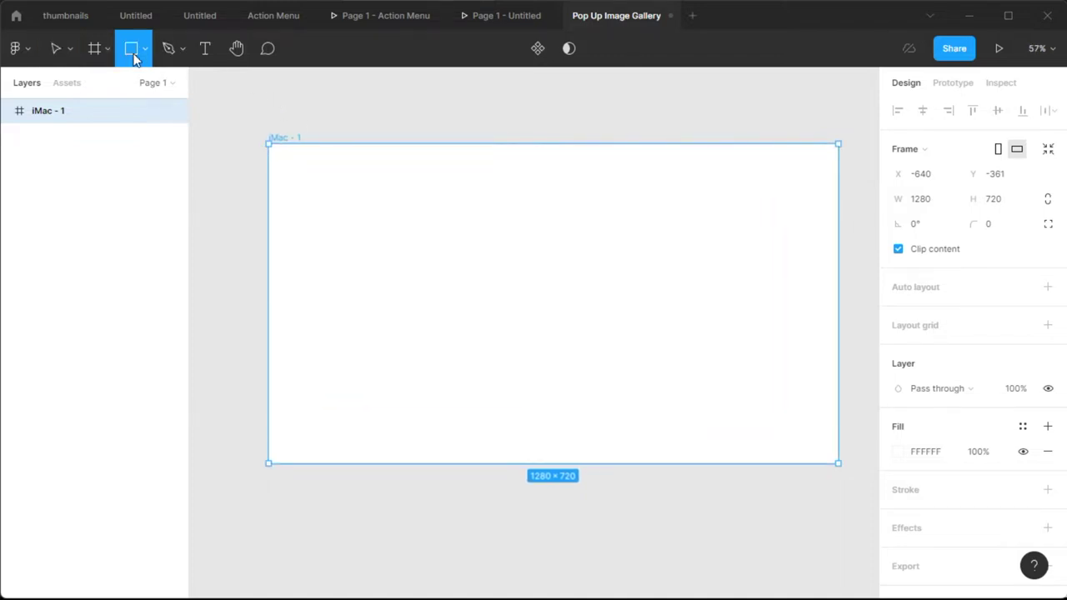
scroll(310, 267, "down", 3)
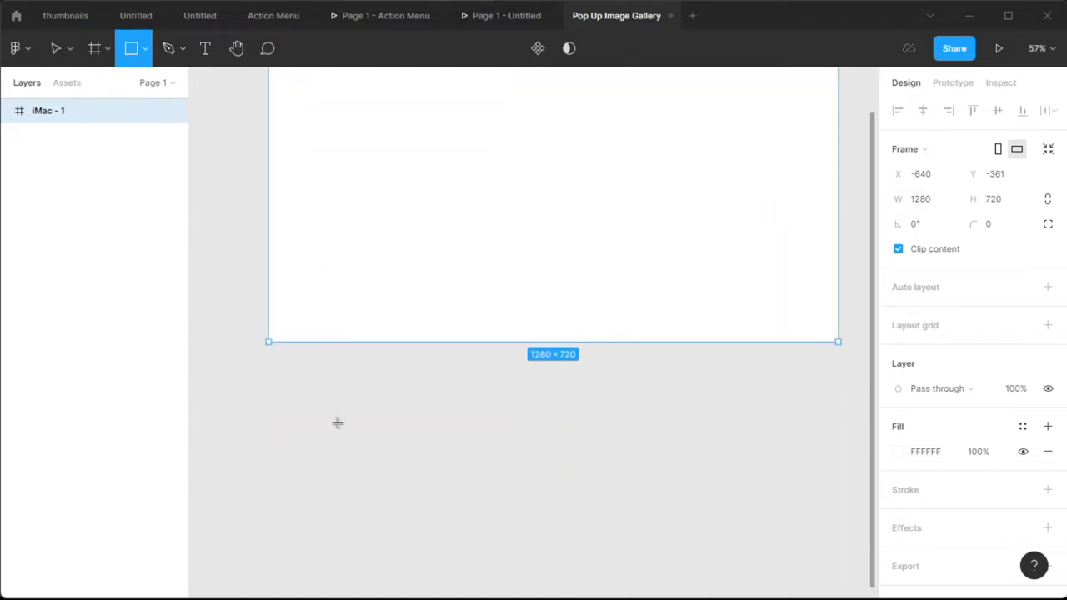
left_click_drag(308, 389, 467, 527)
scroll(639, 423, "up", 1)
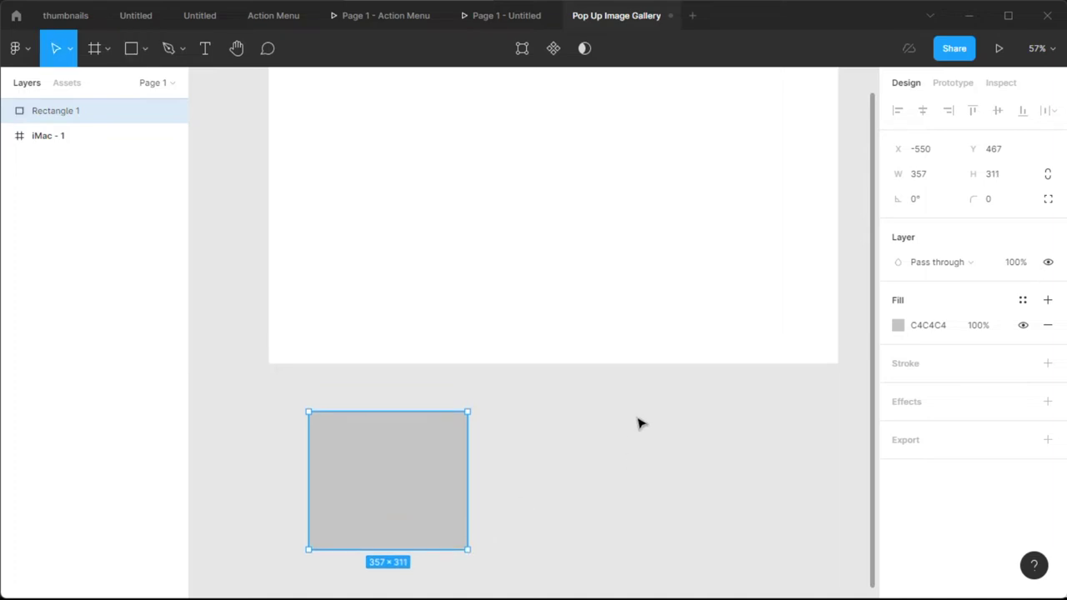
left_click_drag(434, 471, 690, 333)
scroll(739, 309, "up", 4)
left_click_drag(645, 475, 562, 144)
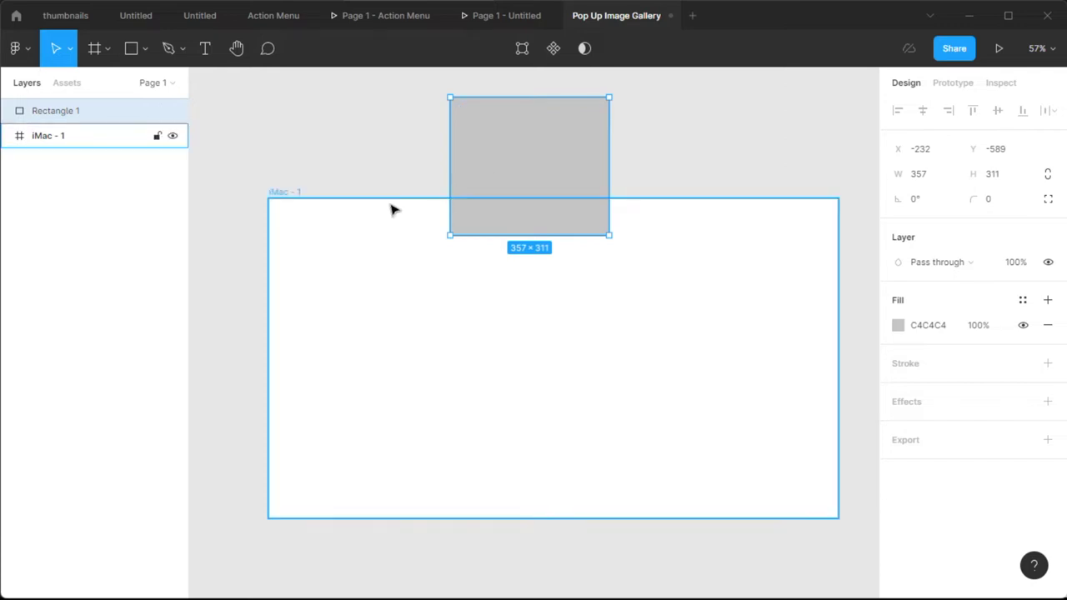
left_click(705, 185)
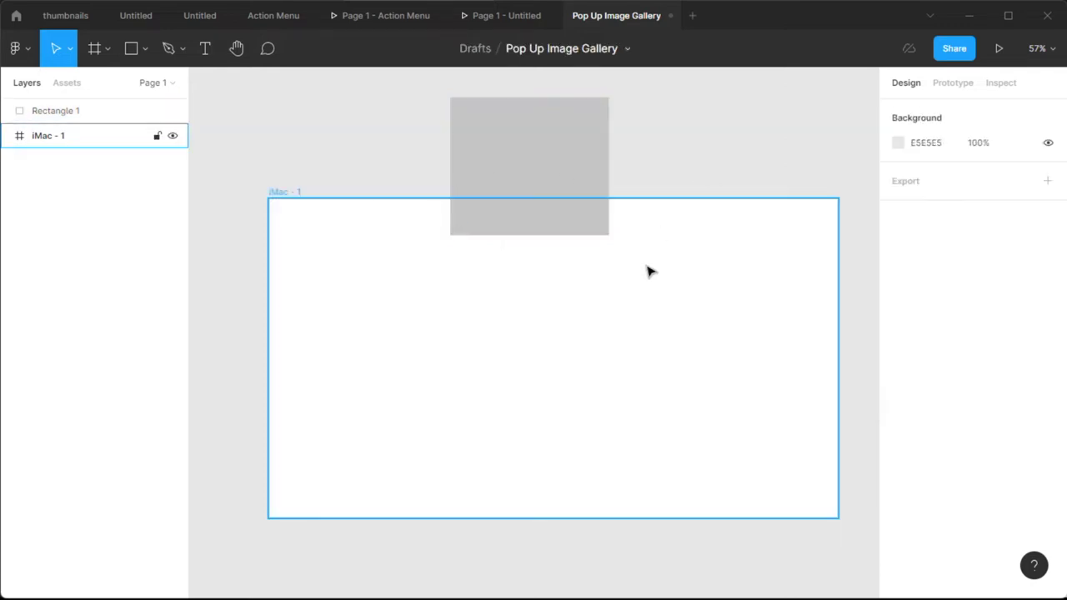
Set the rectangle's width to 1280/4 and height to 720/2, giving 320×360
left_click(524, 311)
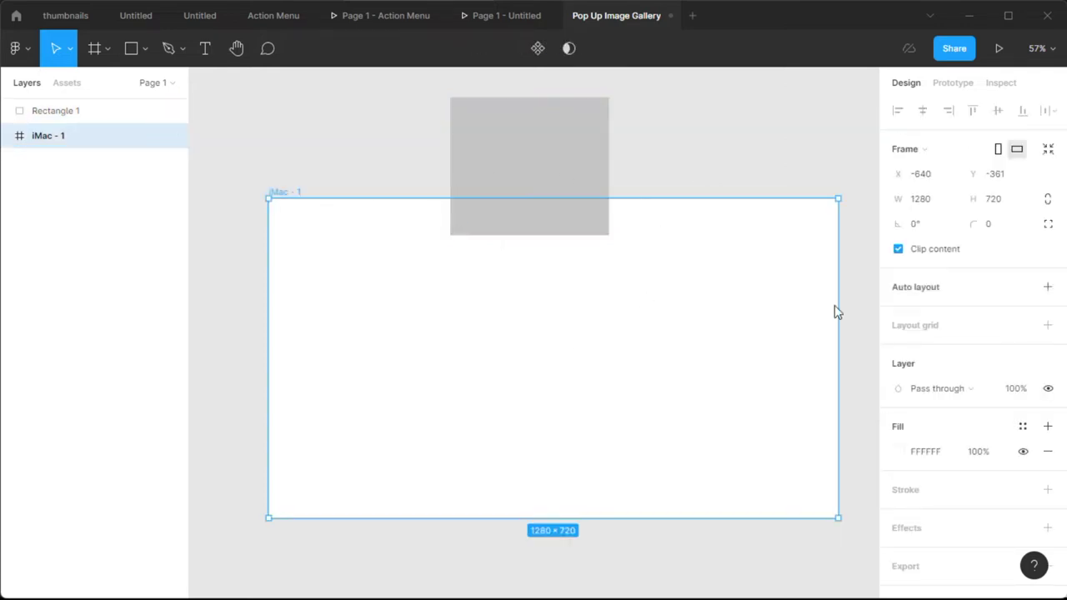
left_click(582, 164)
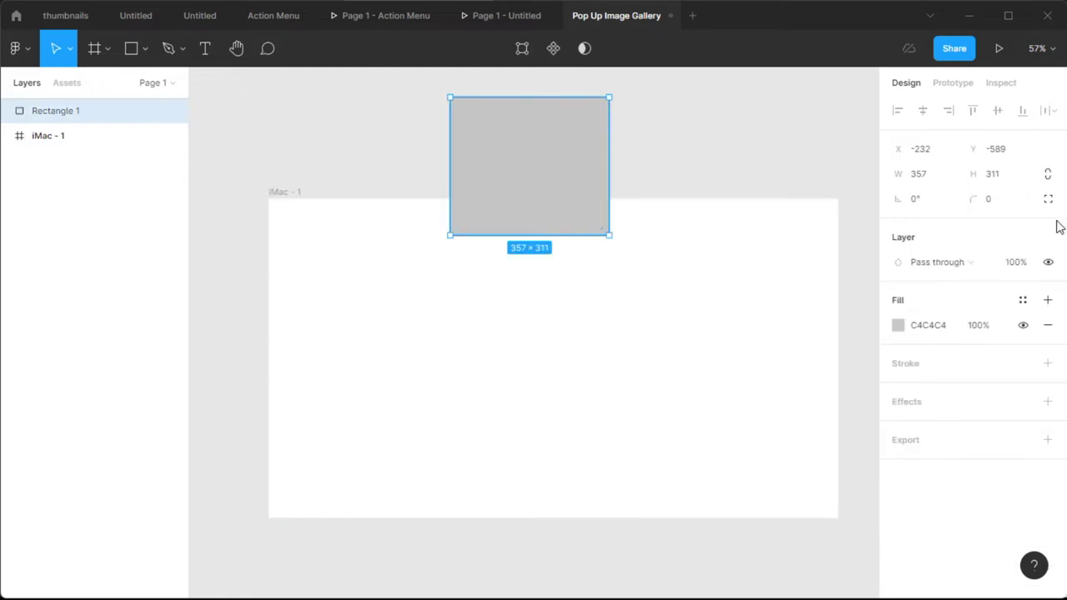
left_click(942, 178)
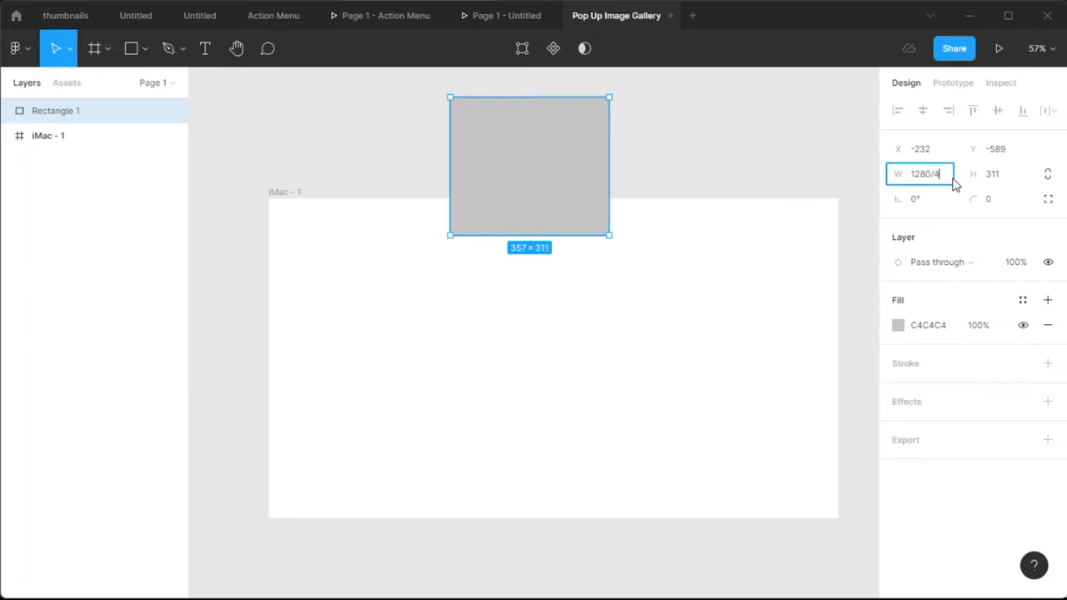
type("1280/4")
key("Return")
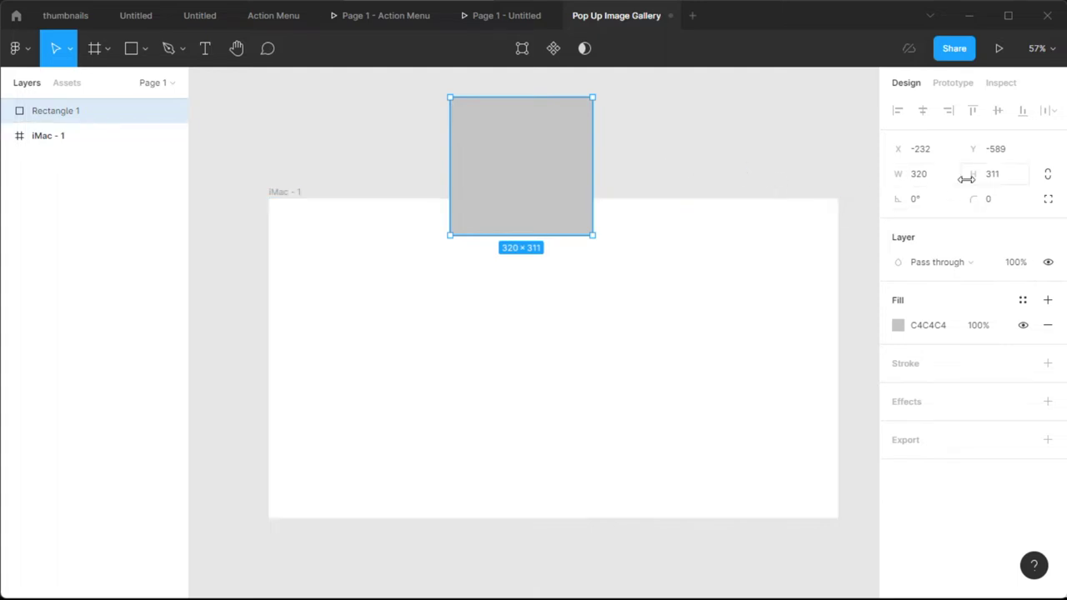
left_click(1005, 184)
type("720/2")
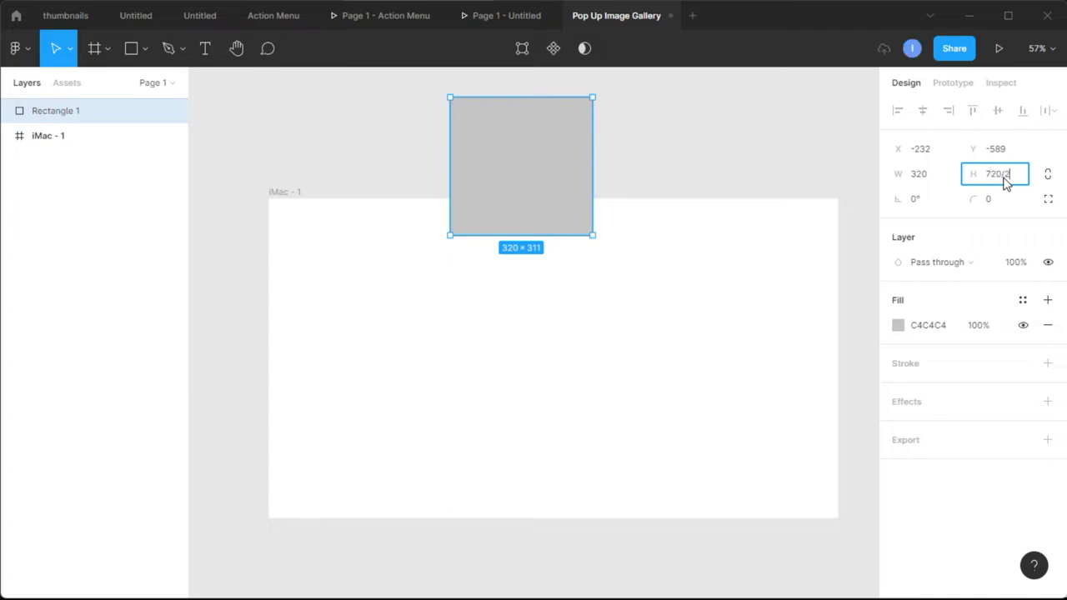
key("Return")
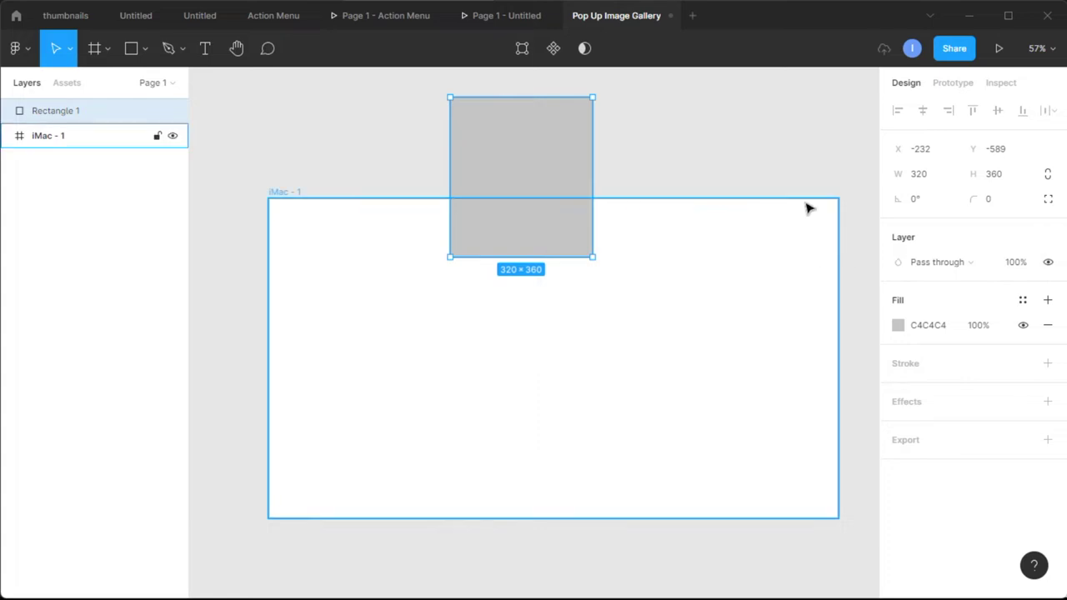
left_click(783, 177)
left_click(557, 165)
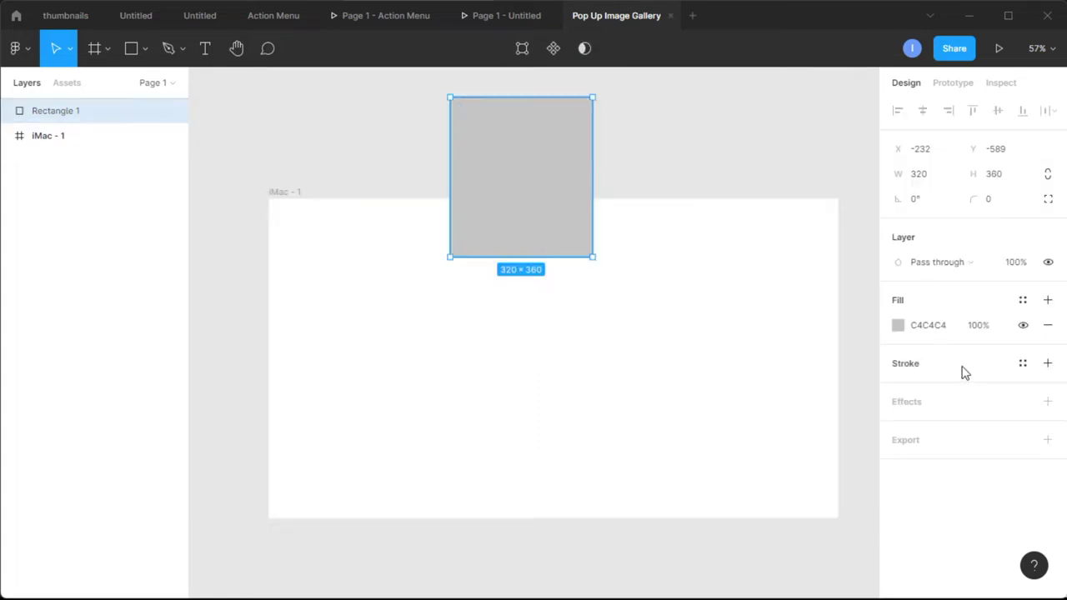
Give the iMac frame a grey-brown 746C6C fill
left_click(629, 317)
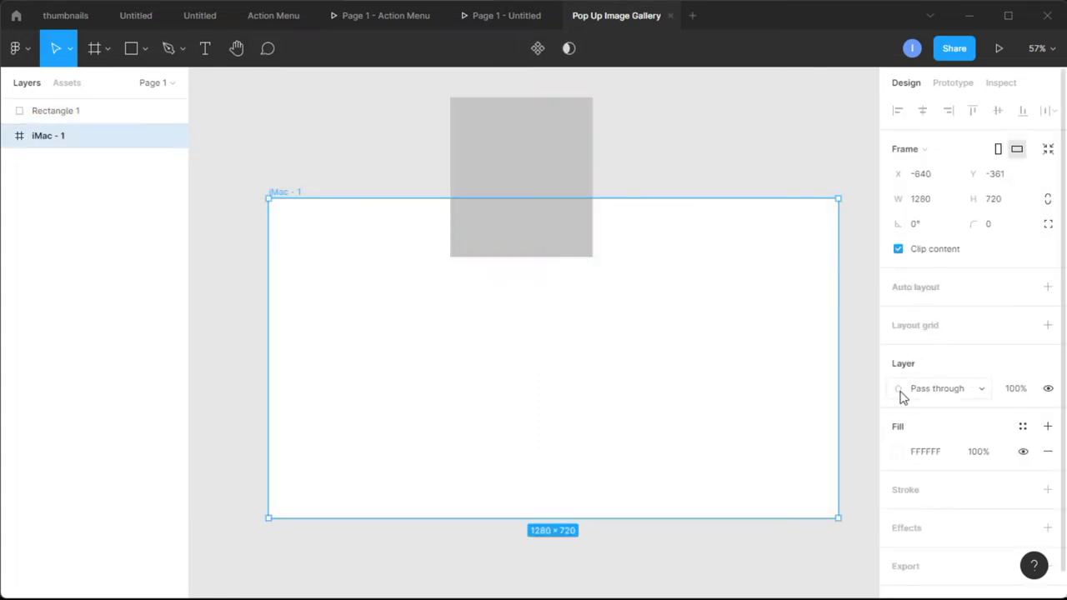
scroll(908, 412, "down", 1)
left_click(899, 426)
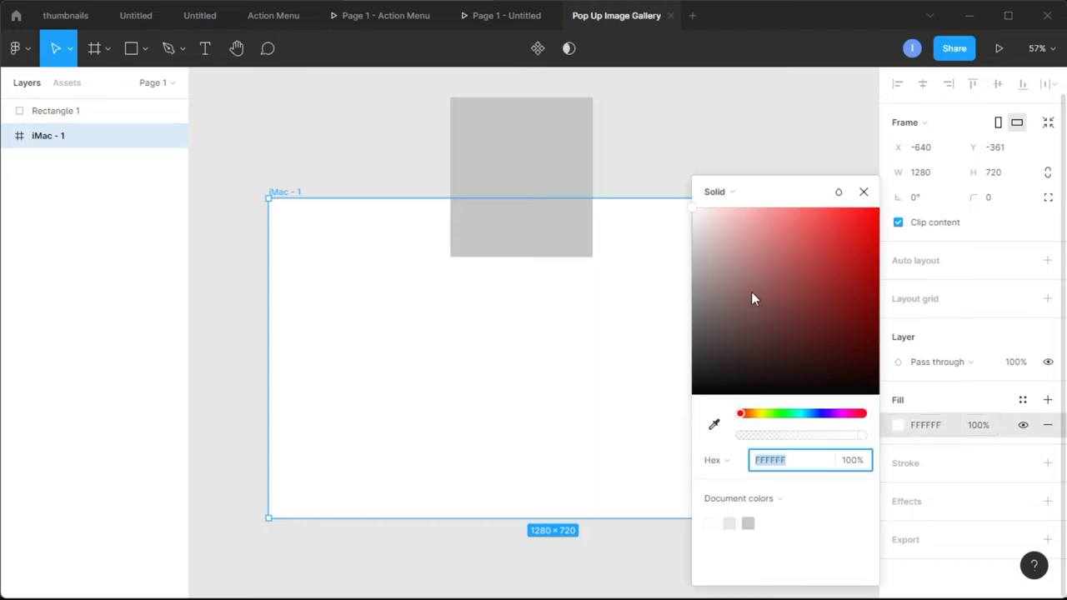
left_click(705, 312)
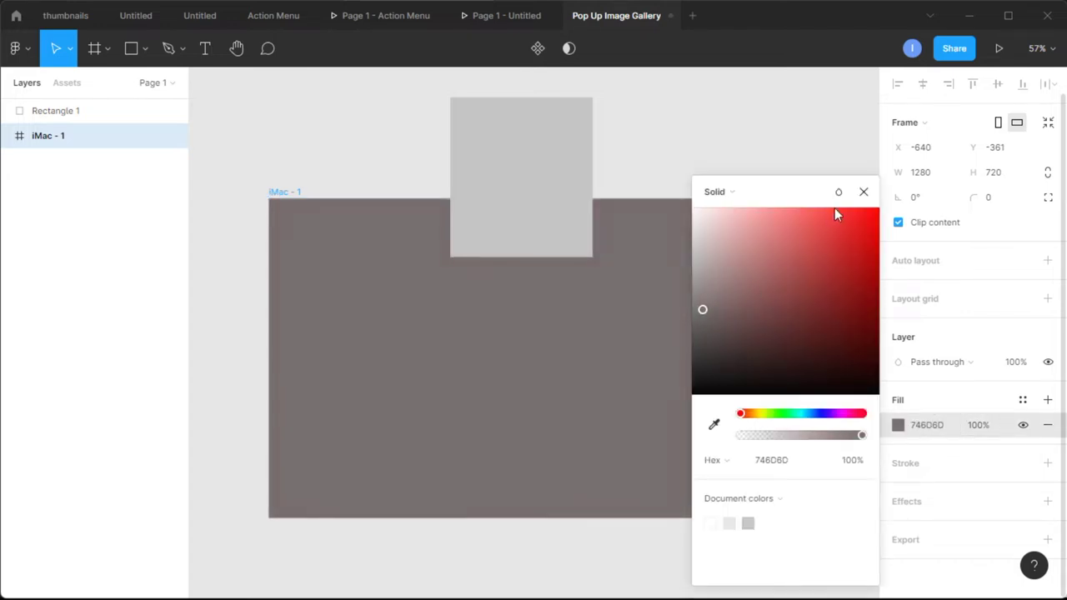
left_click(863, 191)
left_click(655, 176)
Move the grey rectangle down into the iMac frame
left_click(562, 175)
double_click(562, 175)
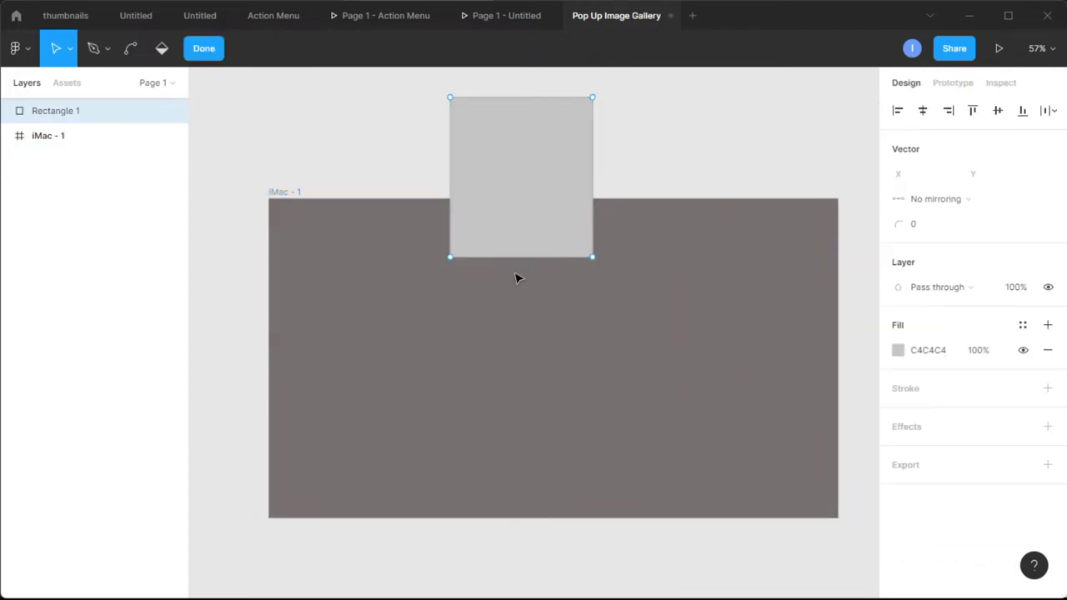
left_click(673, 136)
left_click_drag(560, 162, 516, 302)
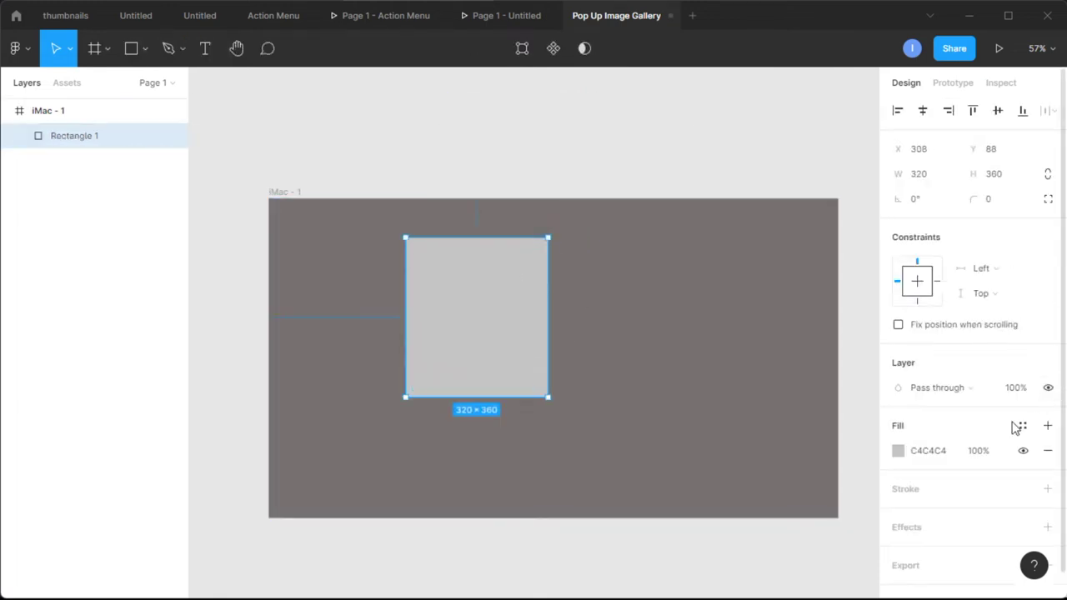
Add a 4 px white FFFFFF stroke to the rectangle
left_click(1048, 489)
left_click(923, 542)
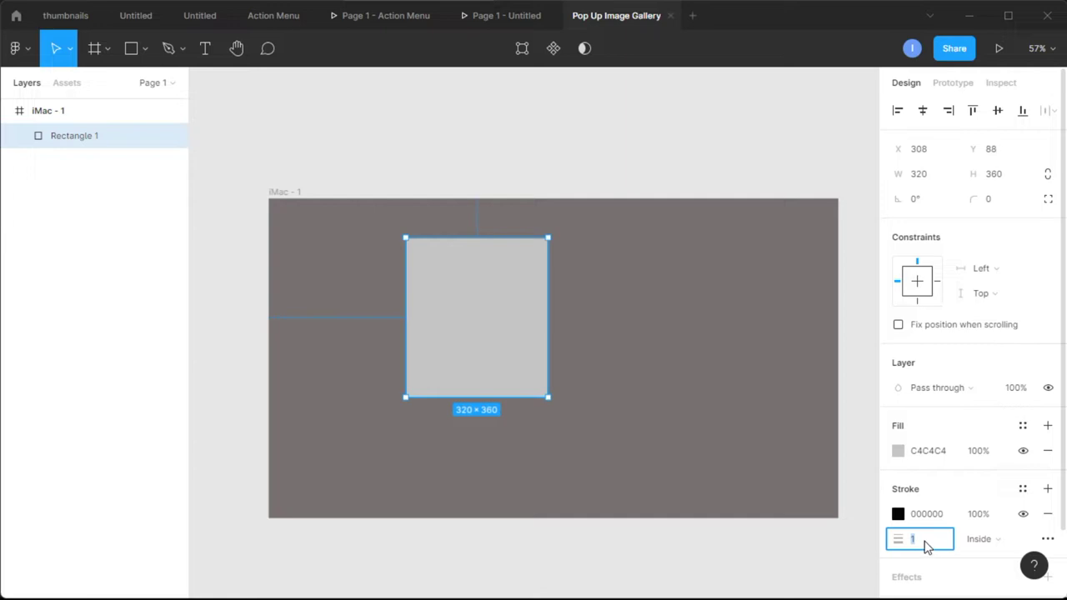
key("Return")
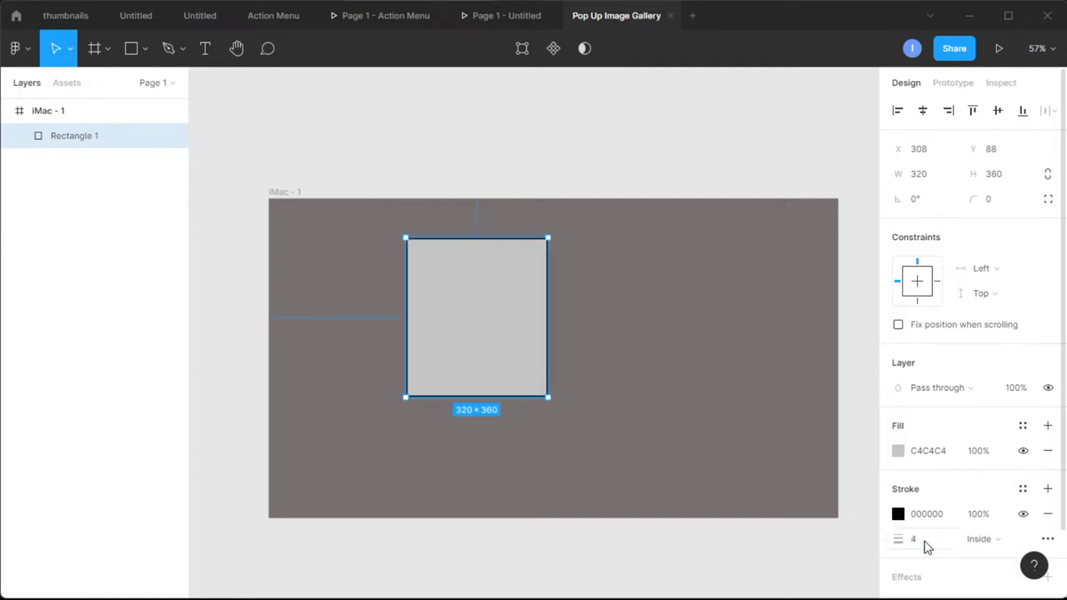
left_click(898, 513)
mouse_move(696, 334)
left_mouse_down()
mouse_move(702, 315)
mouse_move(673, 199)
left_mouse_up()
left_click(864, 191)
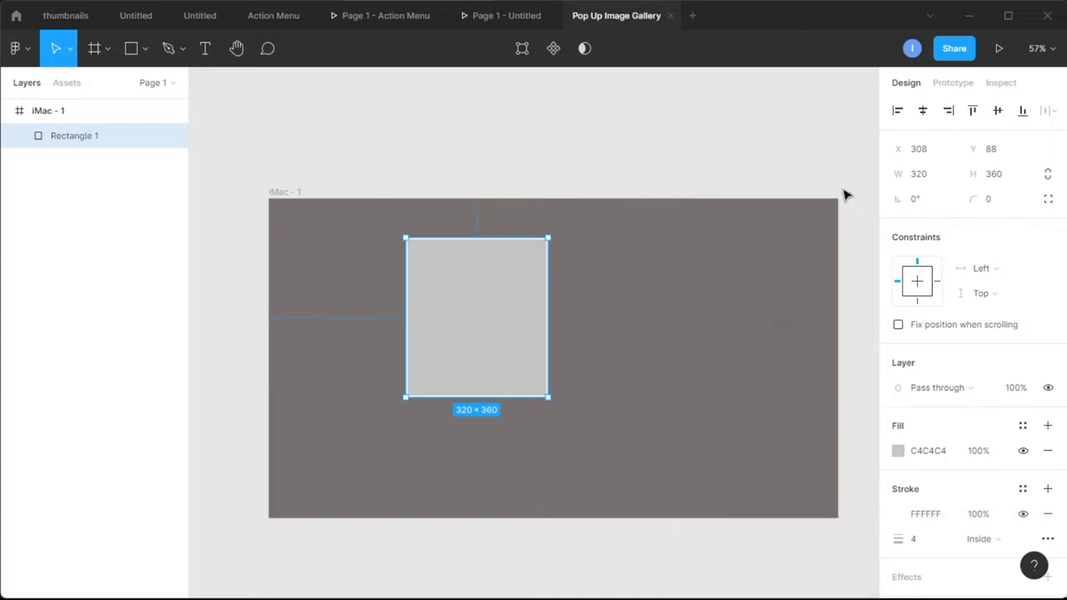
left_click(835, 190)
Position the rectangle near the frame's top left at X 209, Y 74
scroll(814, 261, "down", 2)
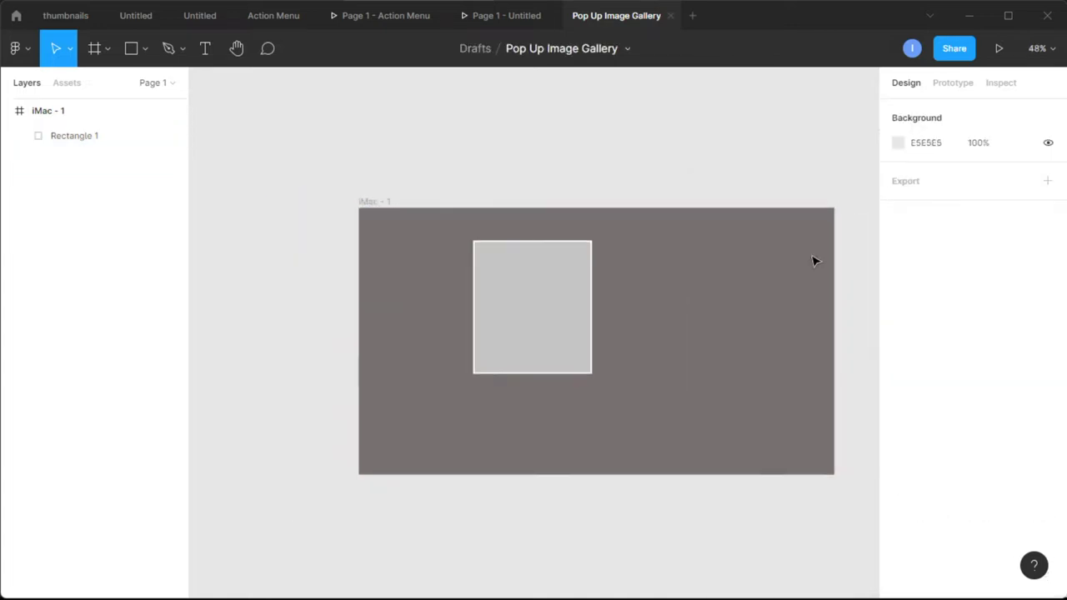
scroll(815, 260, "left", 5)
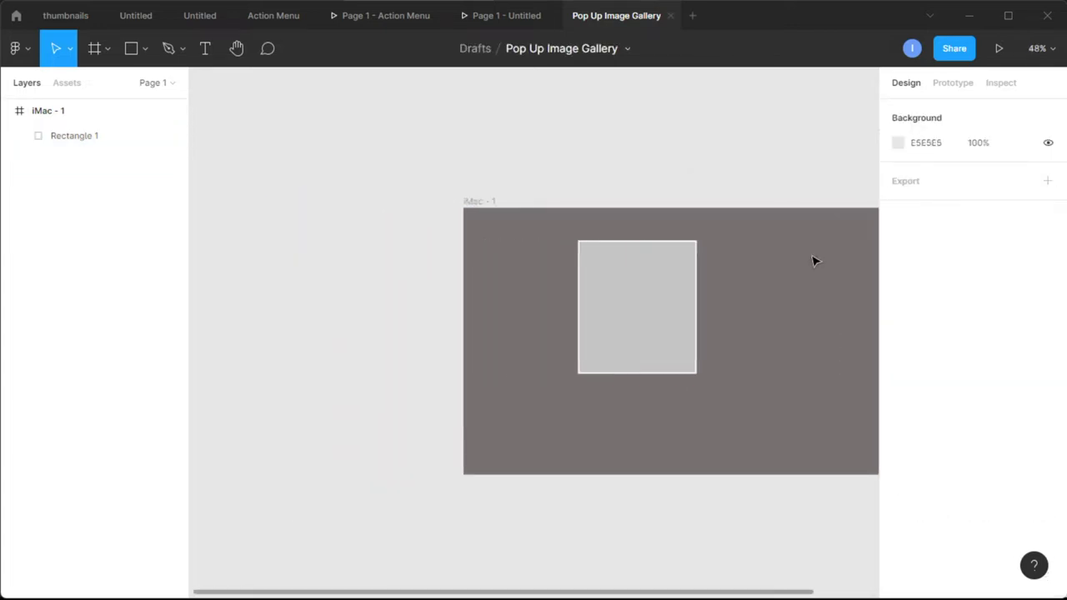
scroll(814, 261, "left", 1)
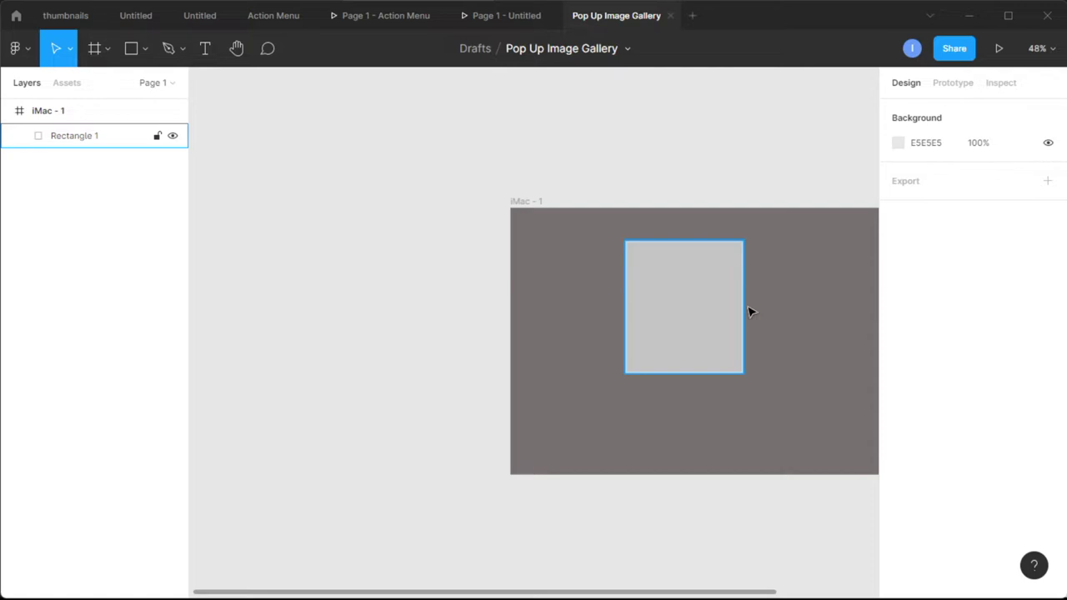
left_click_drag(709, 311, 628, 317)
scroll(738, 276, "right", 5)
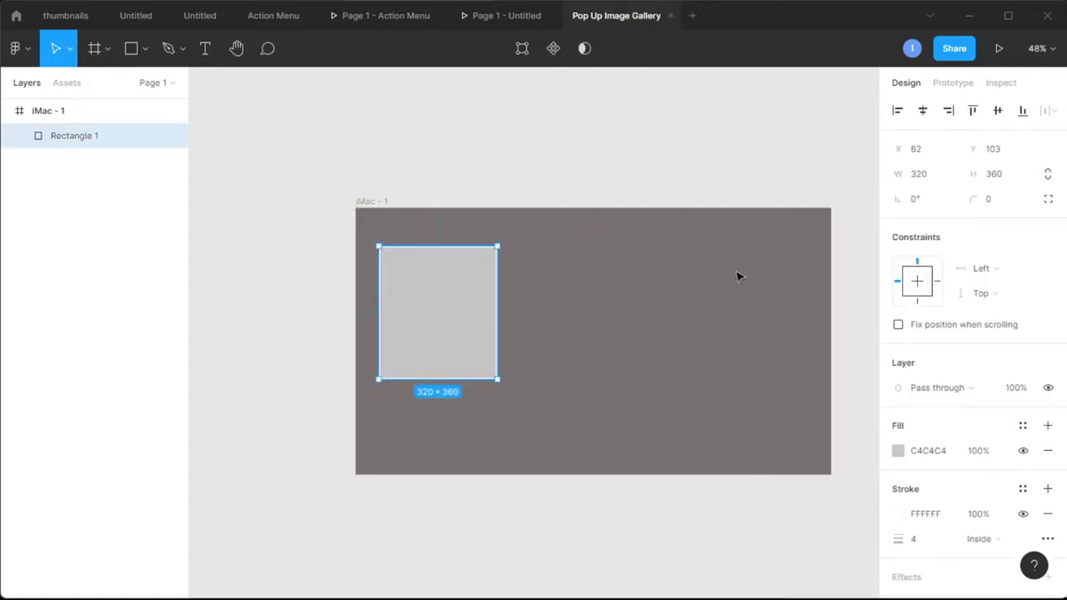
left_click_drag(398, 316, 453, 308)
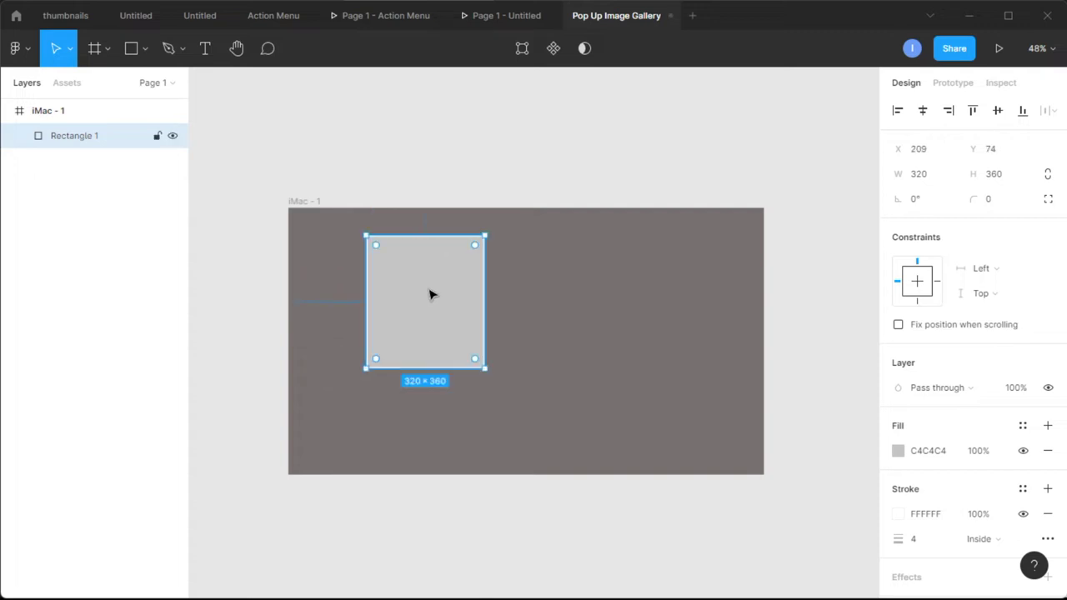
scroll(430, 293, "down", 1)
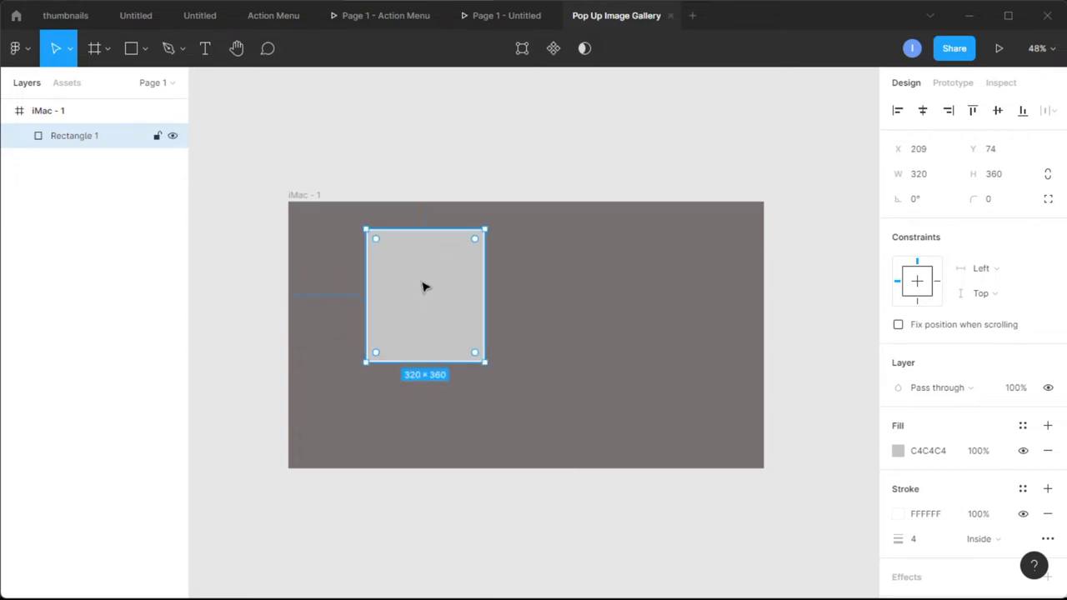
Convert the rectangle into a component named Component
right_click(422, 286)
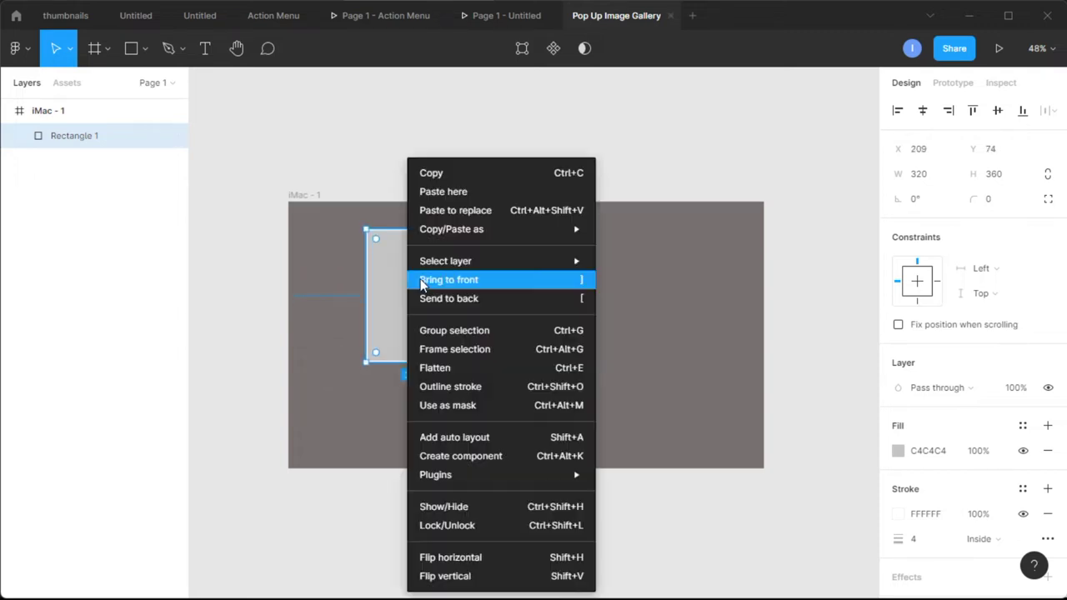
left_click(468, 458)
scroll(473, 450, "down", 2)
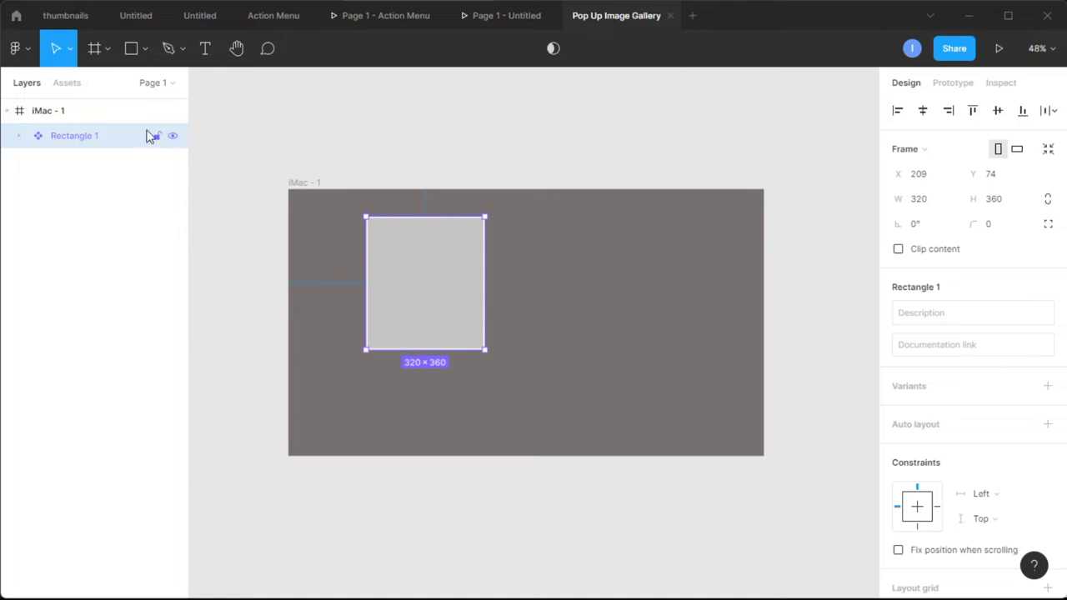
double_click(93, 138)
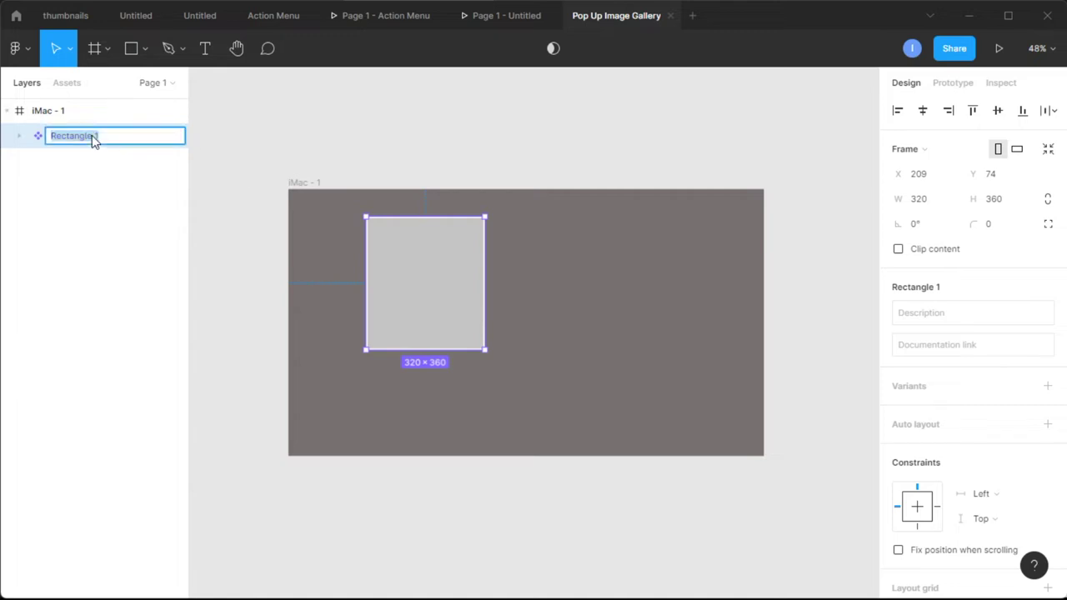
type("Ima")
left_click(547, 269)
Expand the Component in Layers and select its nested Rectangle 1
left_click(445, 281)
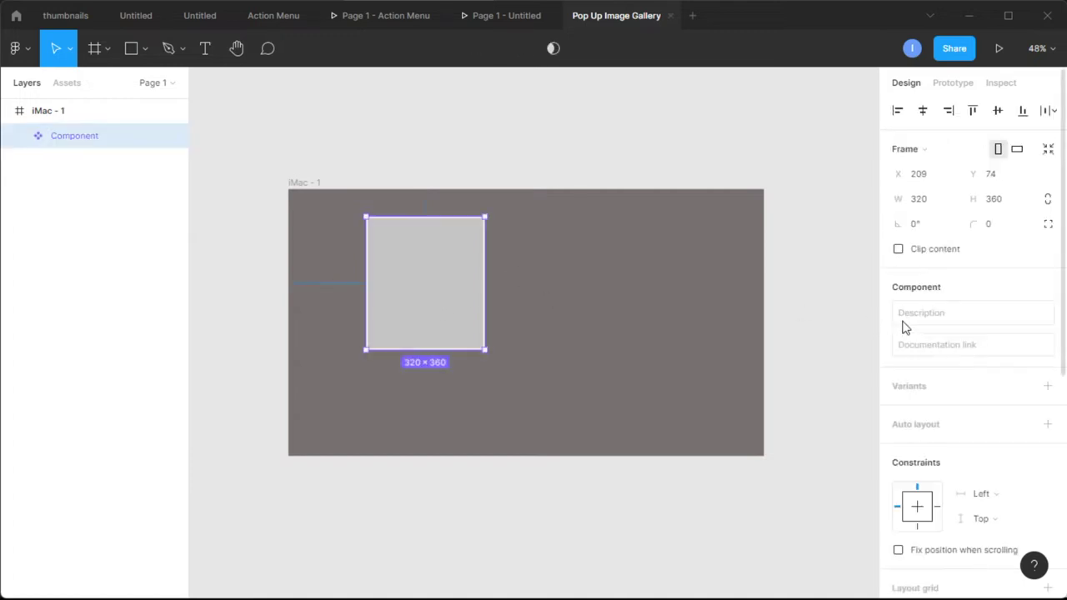
left_click(19, 137)
left_click(82, 170)
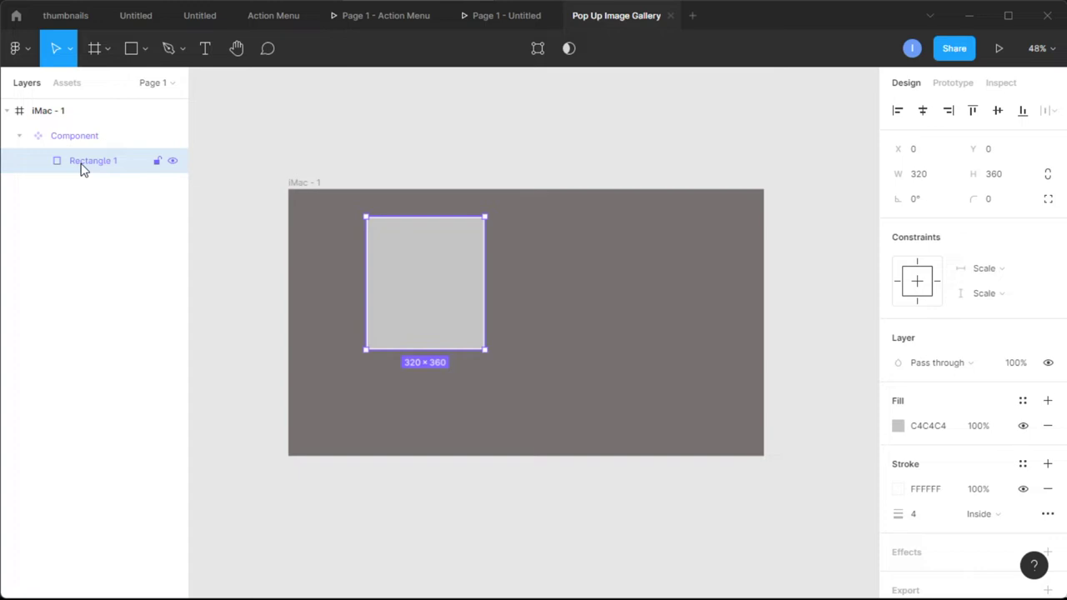
right_click(505, 487)
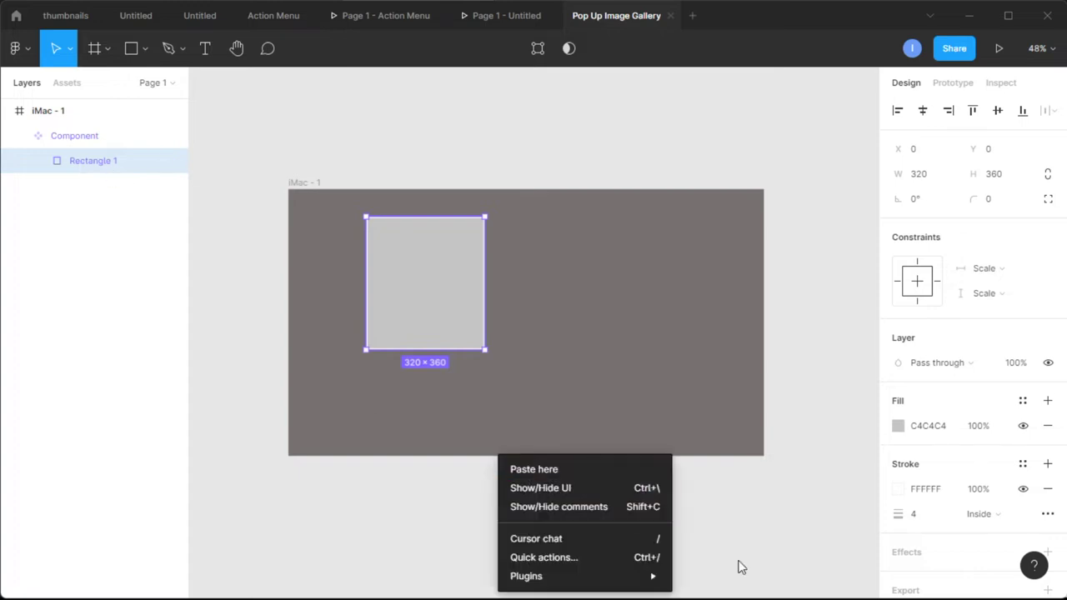
Launch the Unsplash plugin and move its window aside
mouse_move(627, 581)
scroll(756, 528, "down", 5)
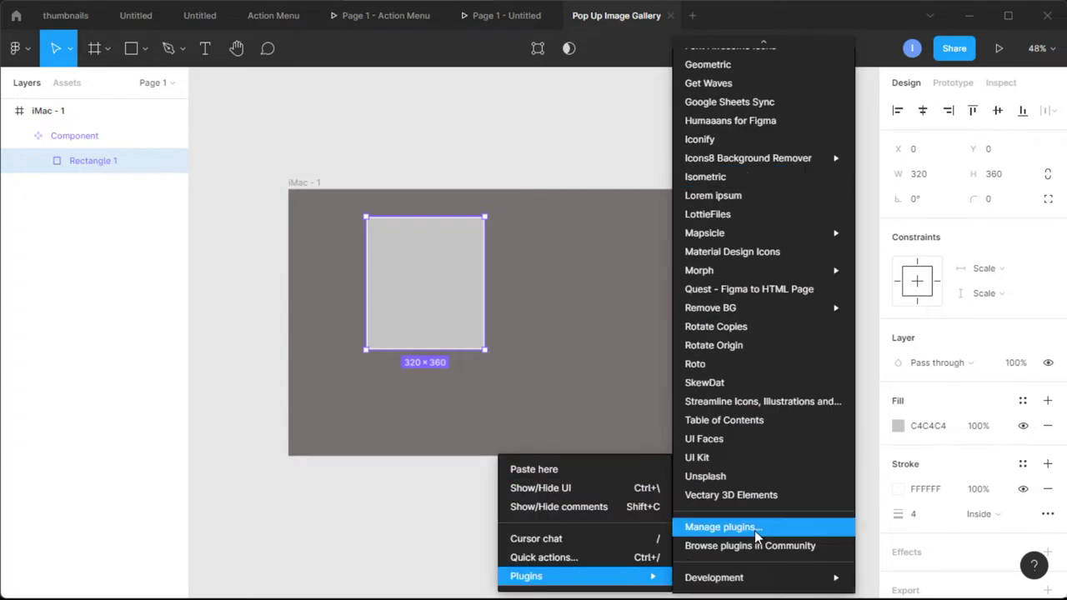
left_click(737, 477)
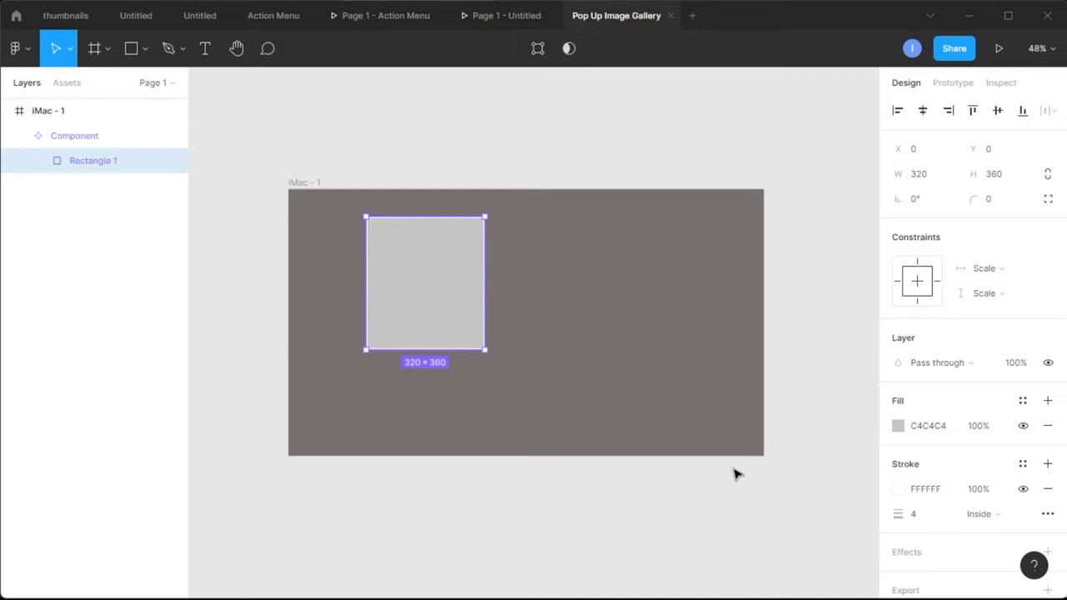
key("ctrl+alt+p")
left_click_drag(466, 112, 816, 111)
Search Unsplash for 'cars', apply the blue car photo, and close the plugin
left_click(714, 177)
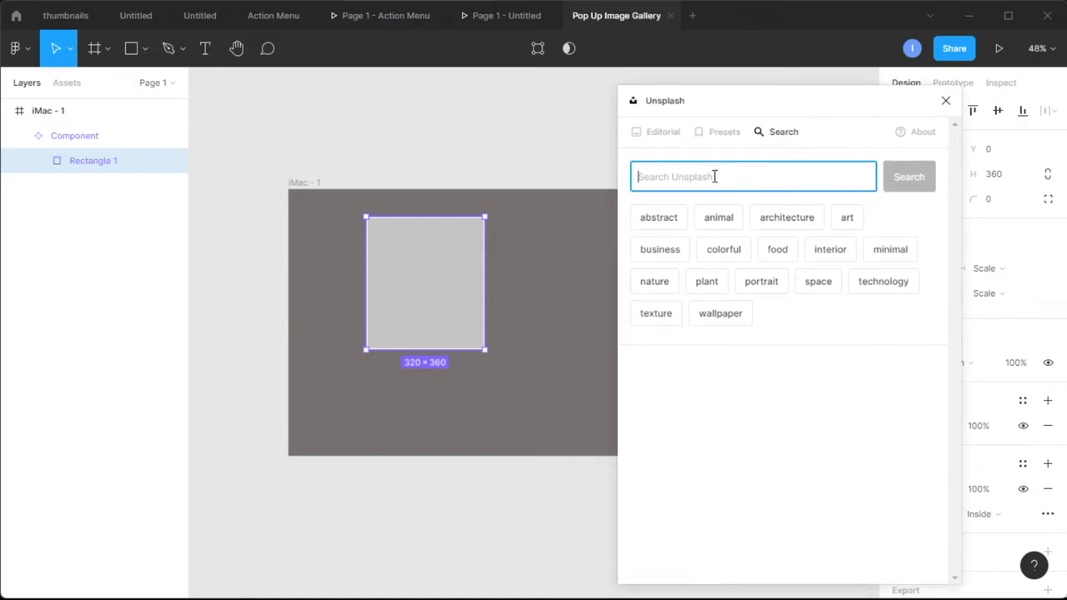
type("cars")
key("Return")
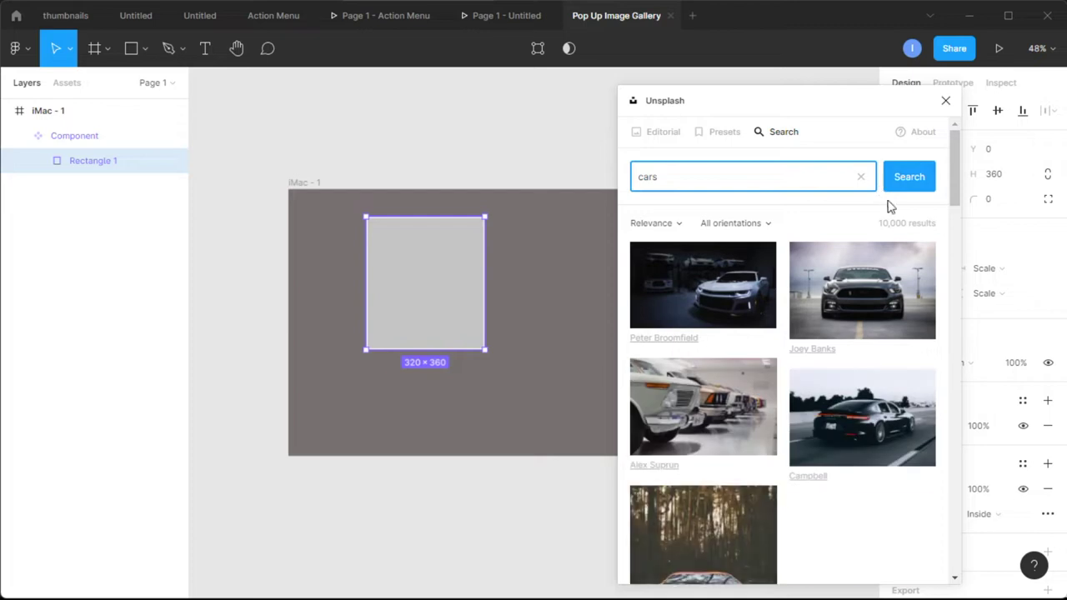
scroll(905, 254, "down", 3)
scroll(905, 259, "down", 4)
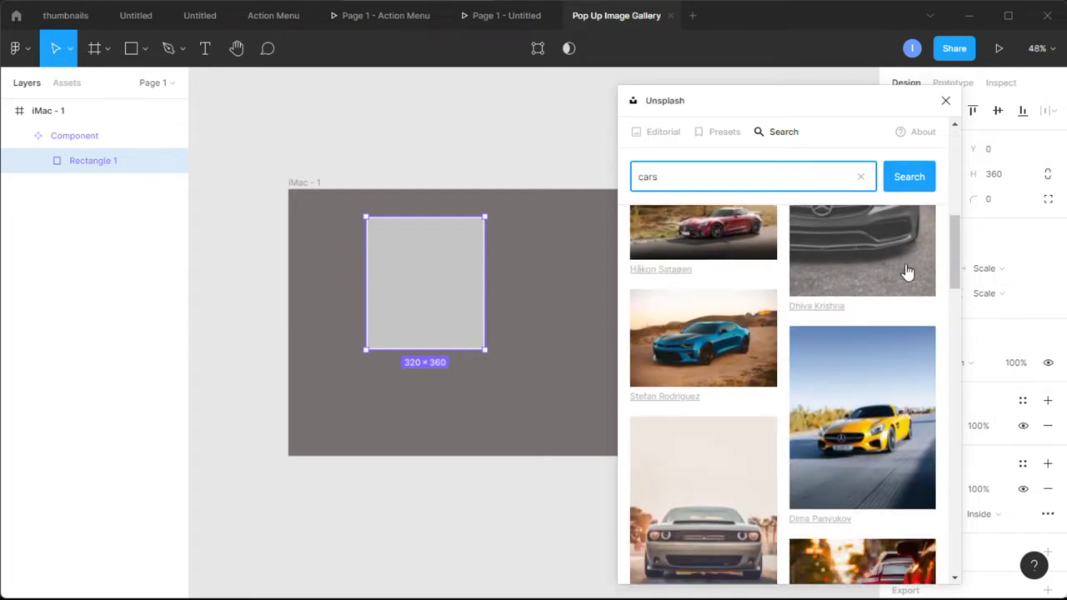
scroll(906, 272, "up", 1)
left_click(719, 421)
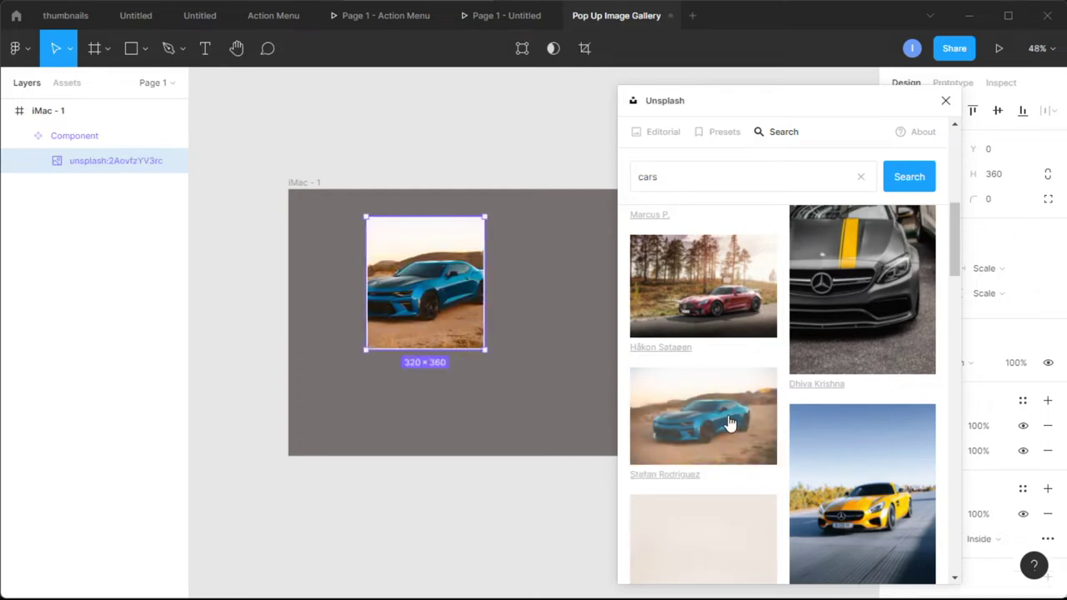
scroll(829, 330, "down", 3)
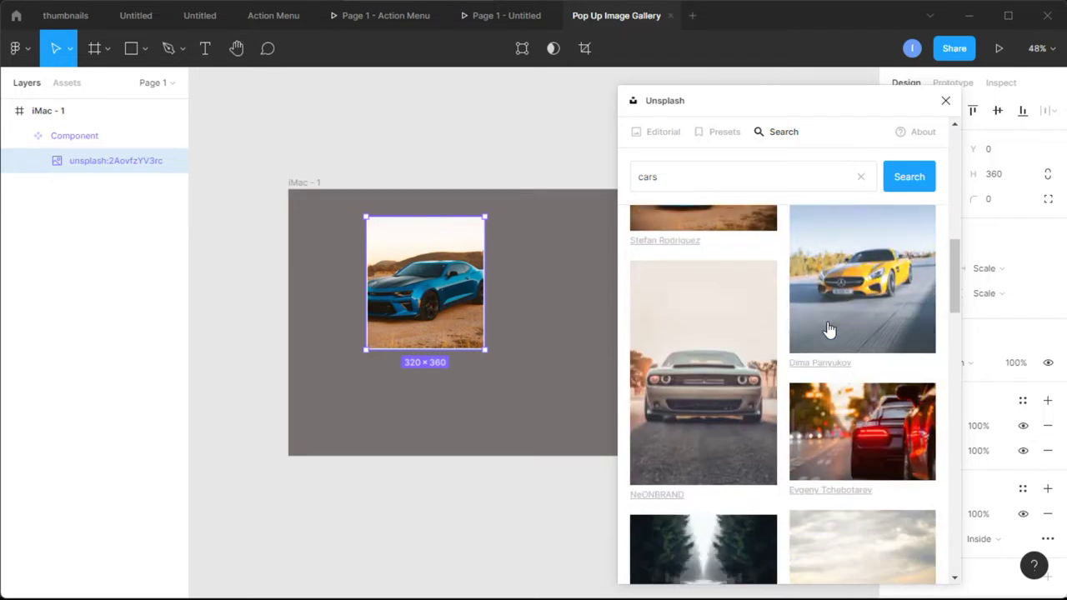
left_click(945, 100)
left_click(823, 192)
left_click(450, 287)
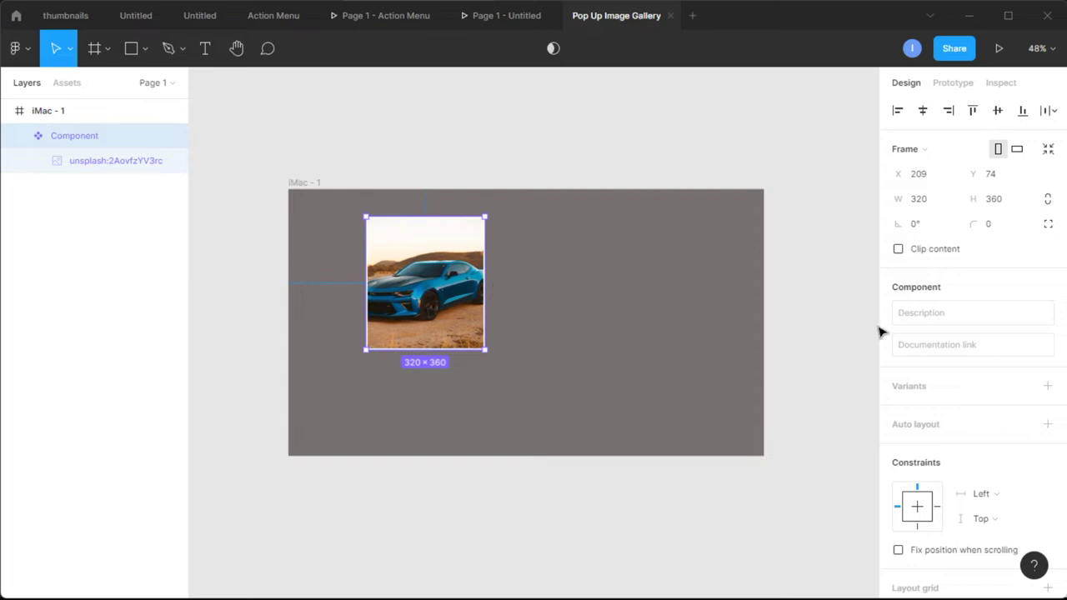
Check the car image's fill scaling options, leave them unchanged, and reselect the 320×360 Component
left_click(106, 167)
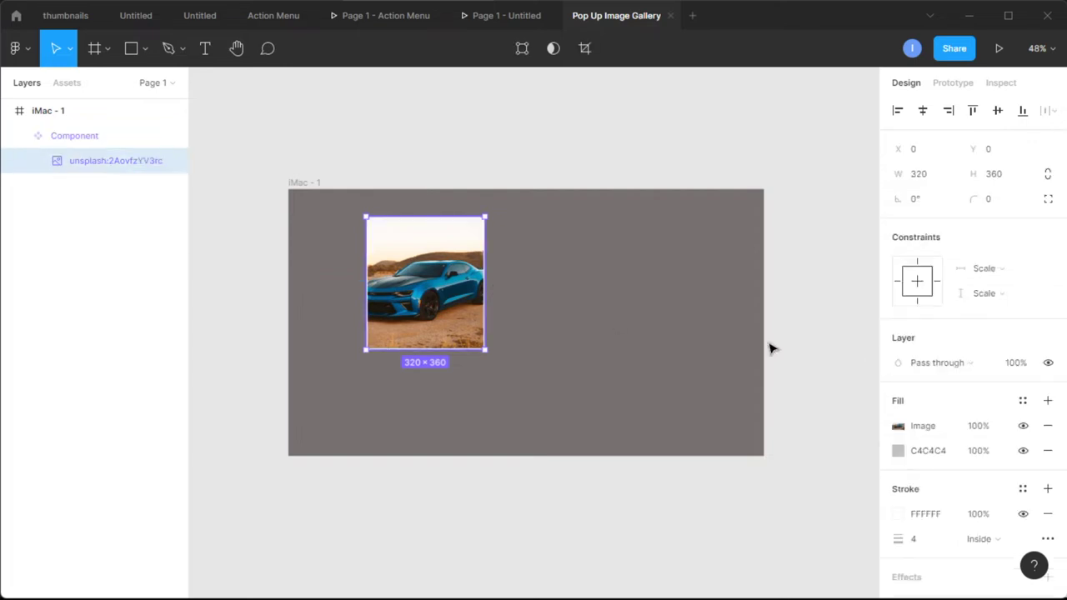
left_click(922, 427)
left_click(712, 259)
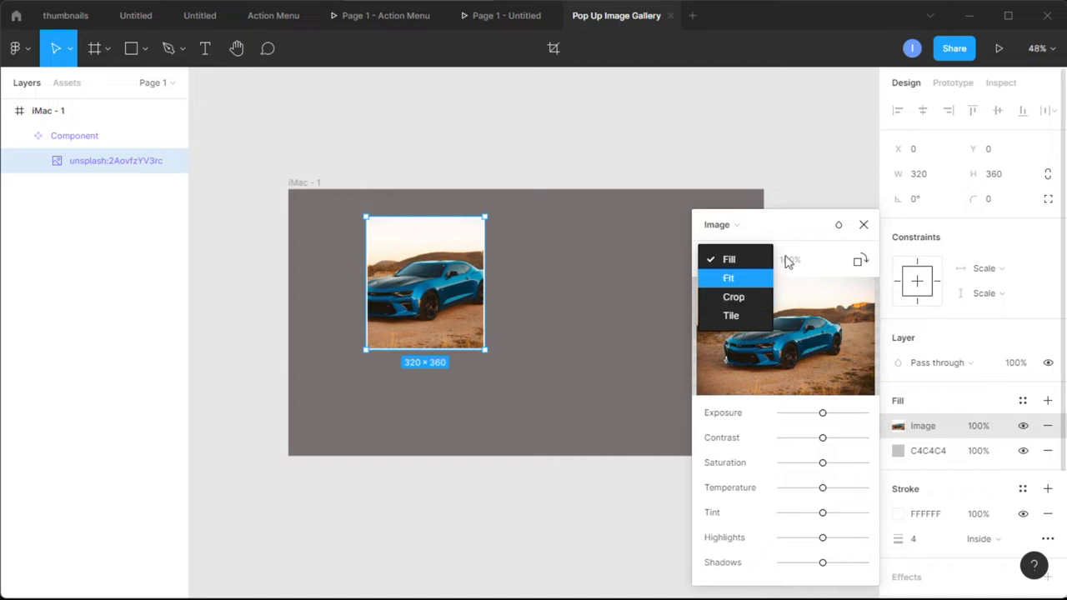
left_click(792, 230)
left_click(863, 225)
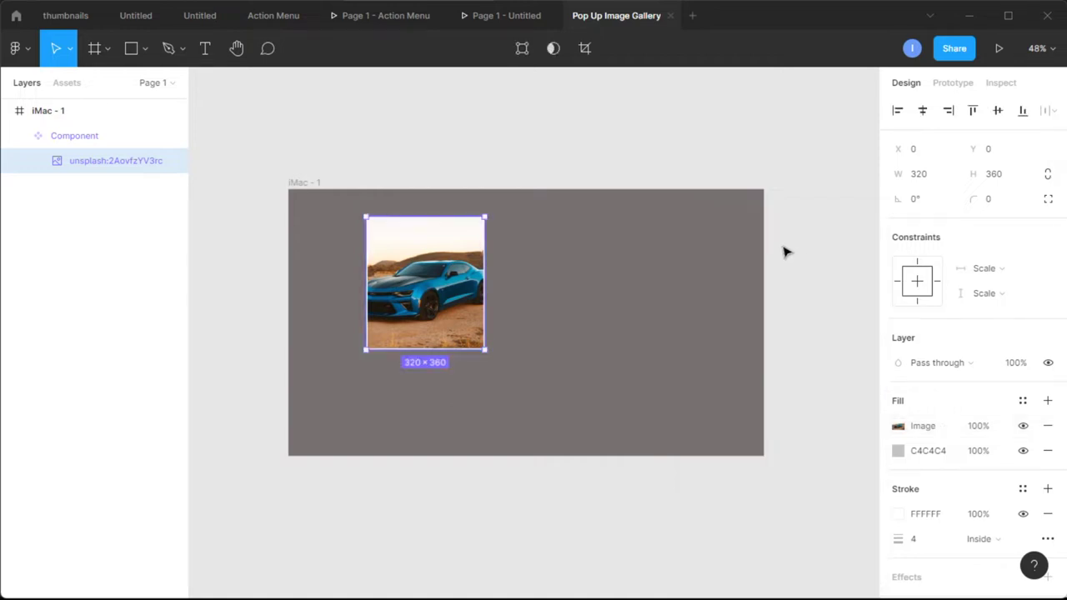
left_click(786, 250)
scroll(605, 285, "down", 4)
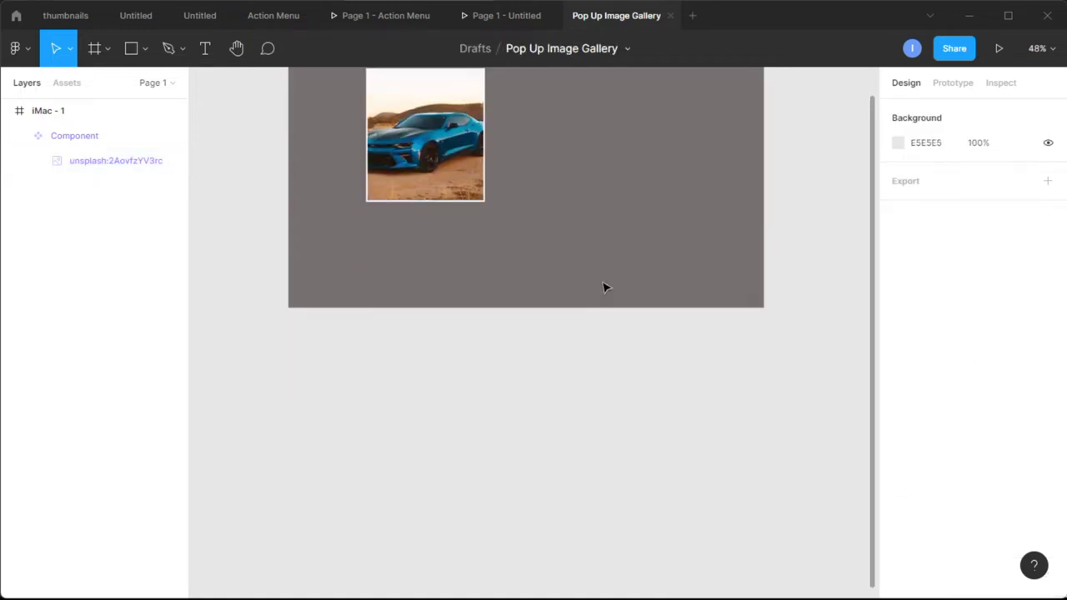
scroll(533, 250, "up", 2)
left_click(448, 207)
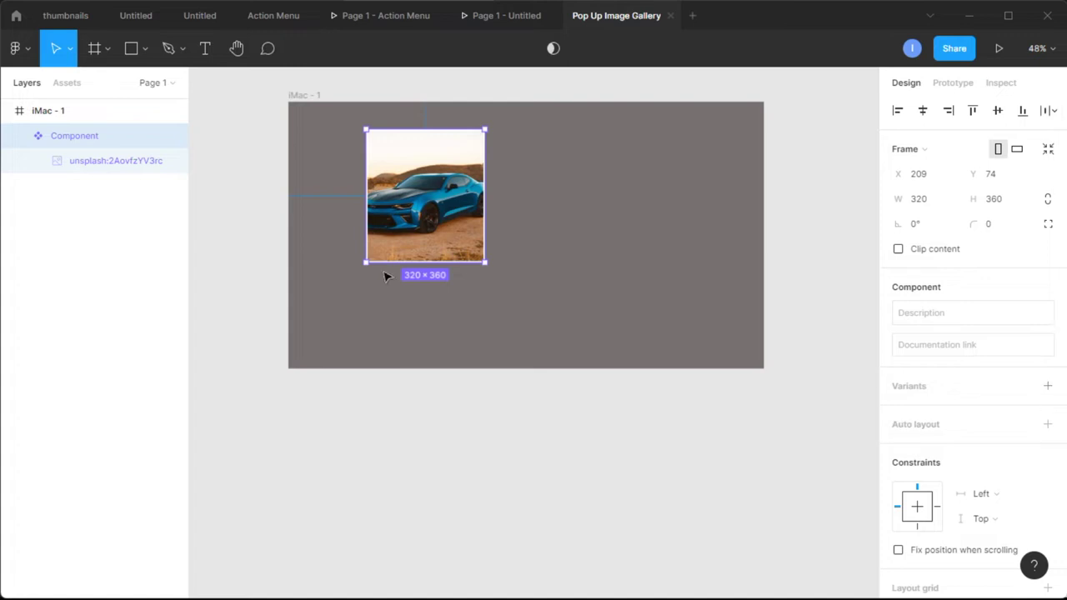
left_click(221, 221)
Draw a grey rectangle below the car photo and set its width to 320
left_click(130, 52)
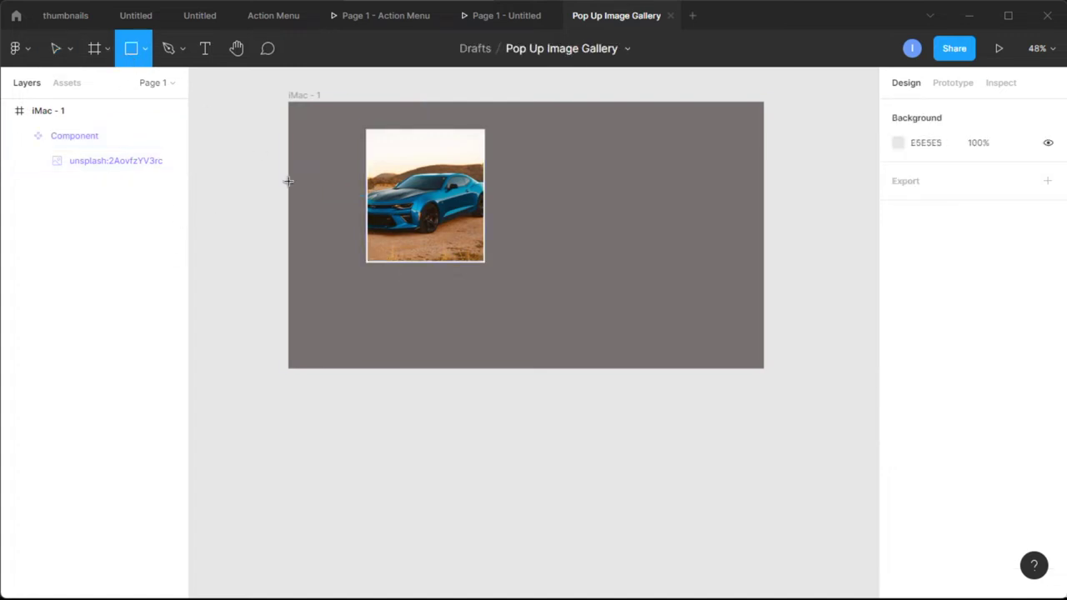
mouse_move(343, 298)
left_mouse_down()
mouse_move(438, 322)
mouse_move(477, 311)
left_mouse_up()
left_click(504, 321)
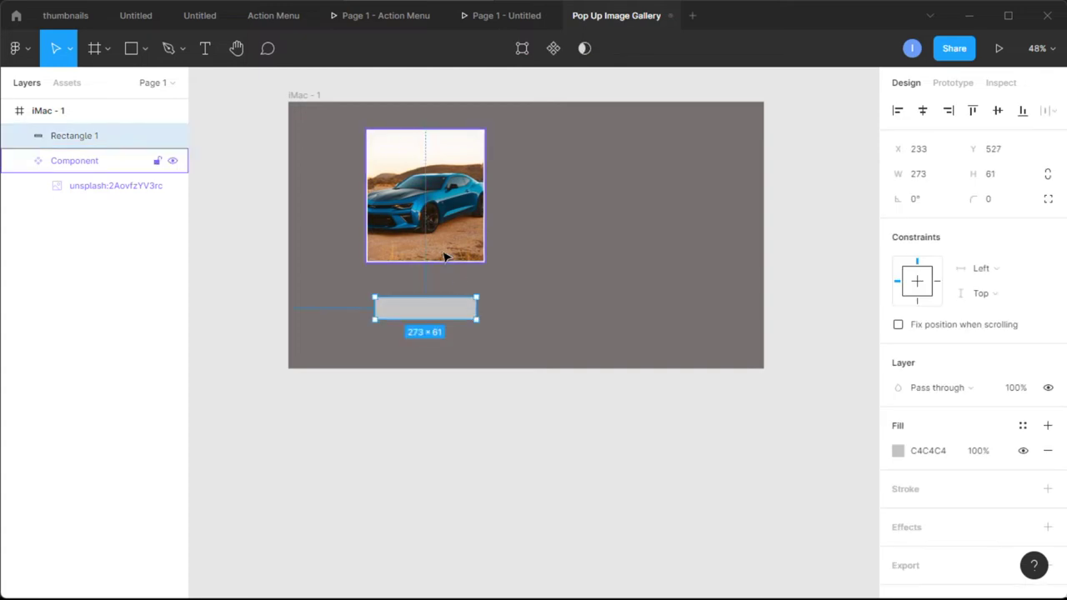
left_click(443, 255)
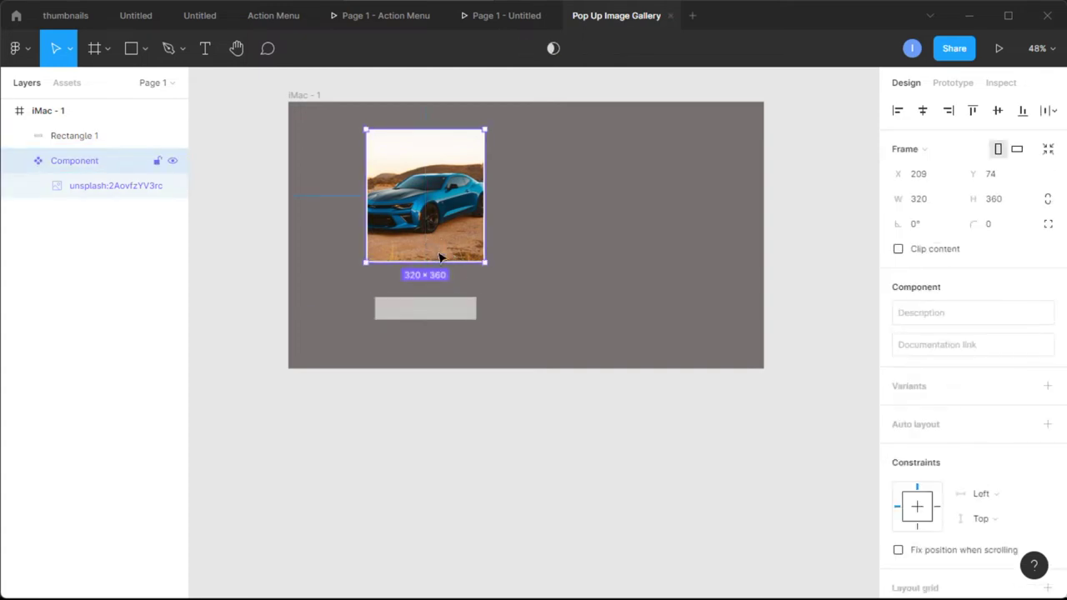
left_click(445, 310)
left_click(931, 180)
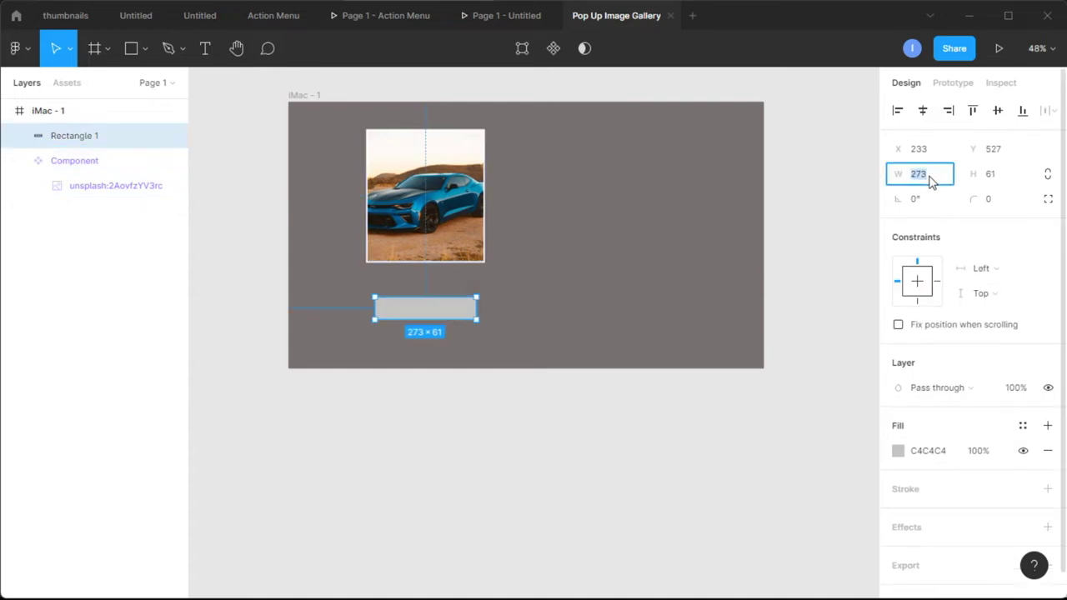
key("Return")
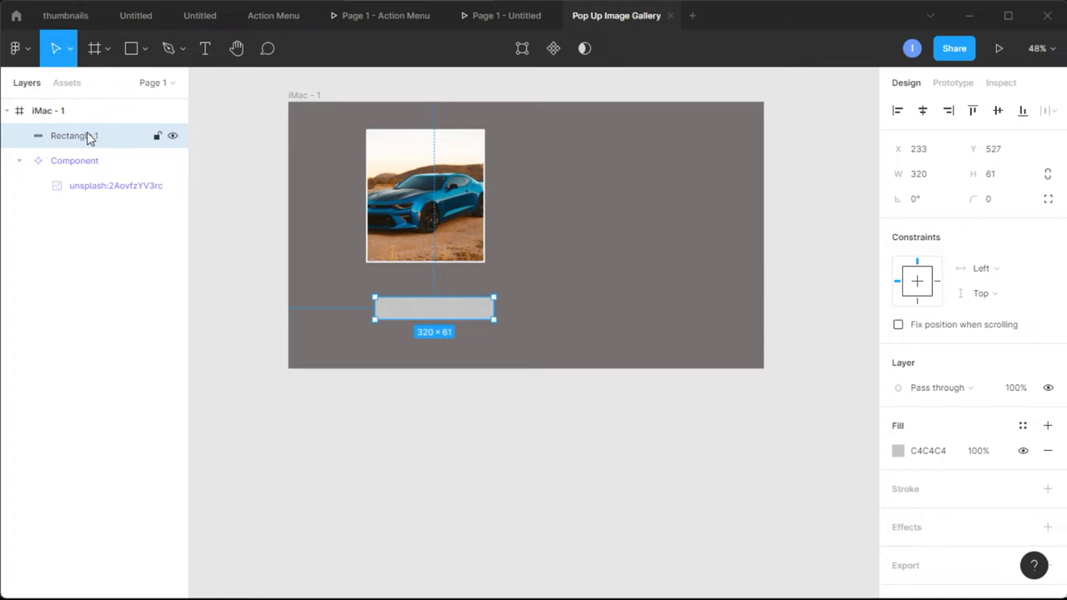
Move the rectangle into the Component across the photo's lower part
left_click_drag(103, 181, 102, 152)
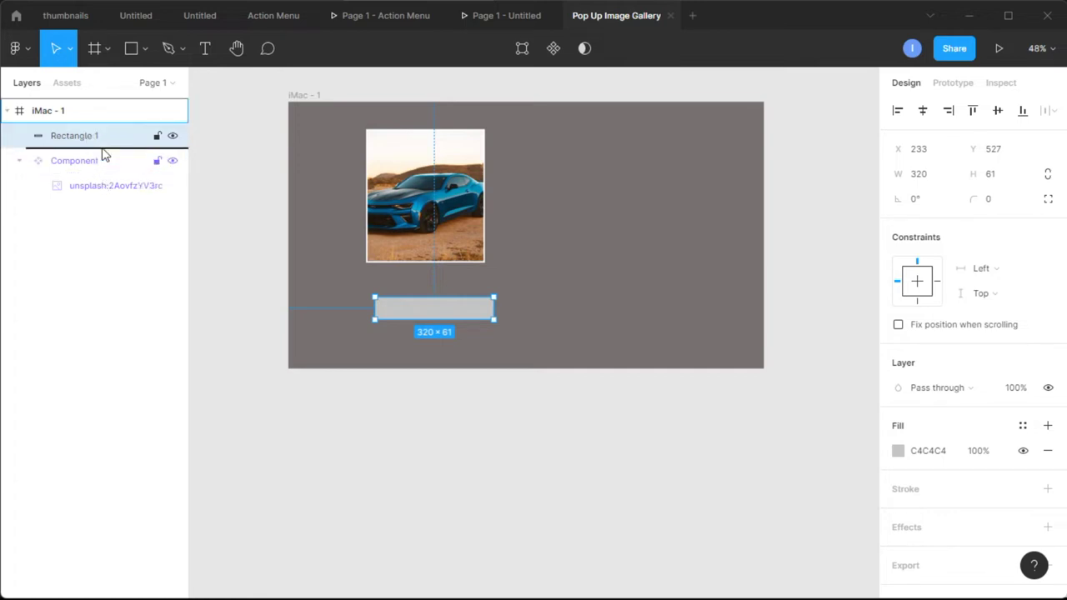
left_click_drag(421, 308, 410, 260)
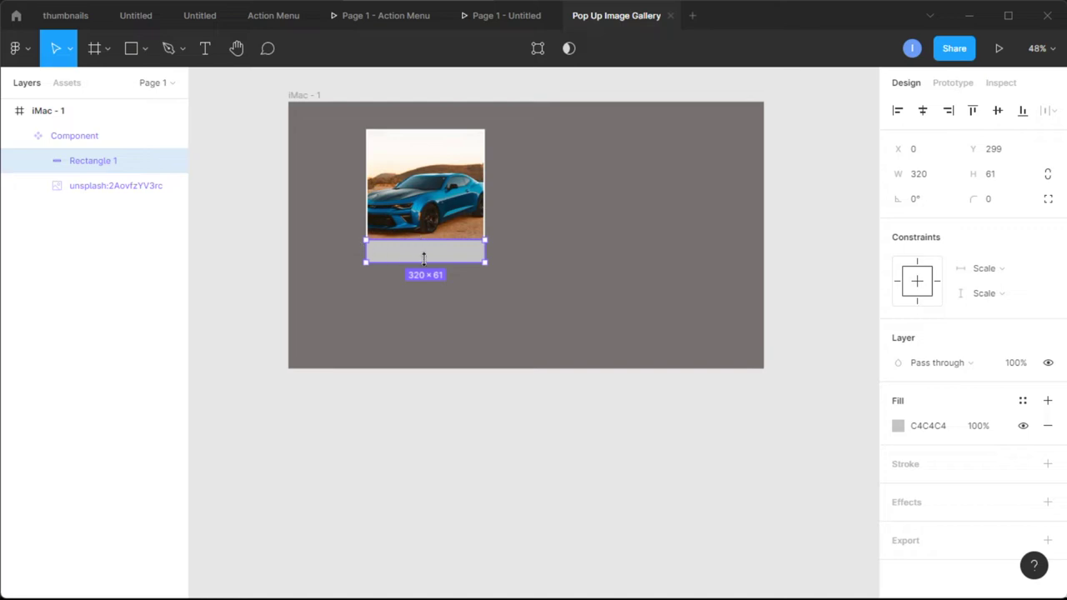
left_click_drag(423, 255, 424, 241)
scroll(426, 238, "up", 3)
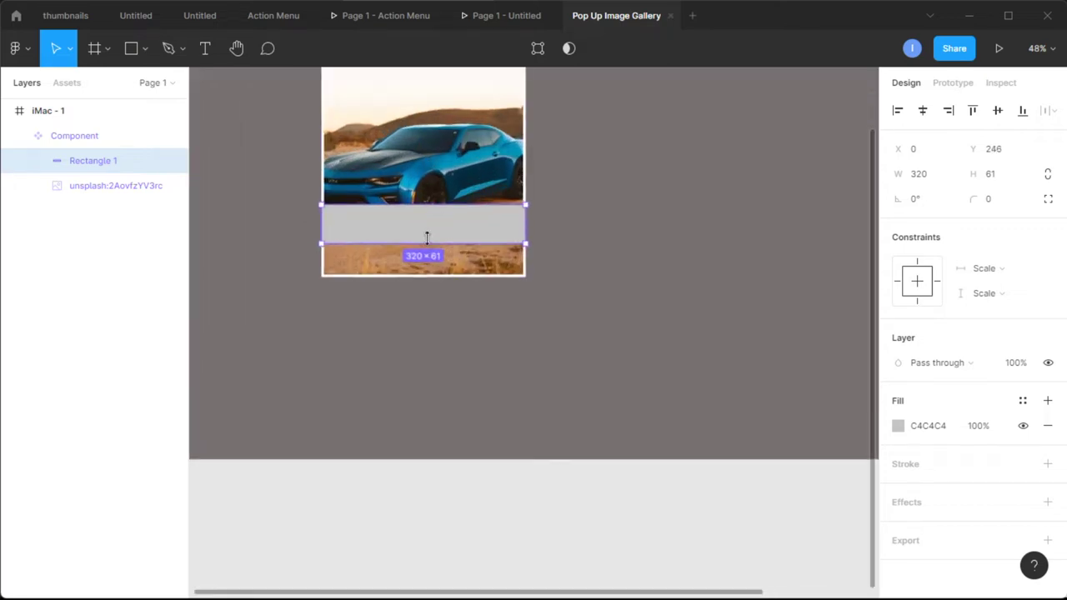
Reposition the rectangle over the photo's lower part, undoing trial height changes
scroll(426, 238, "up", 3)
scroll(443, 183, "up", 3)
left_click_drag(398, 397, 398, 451)
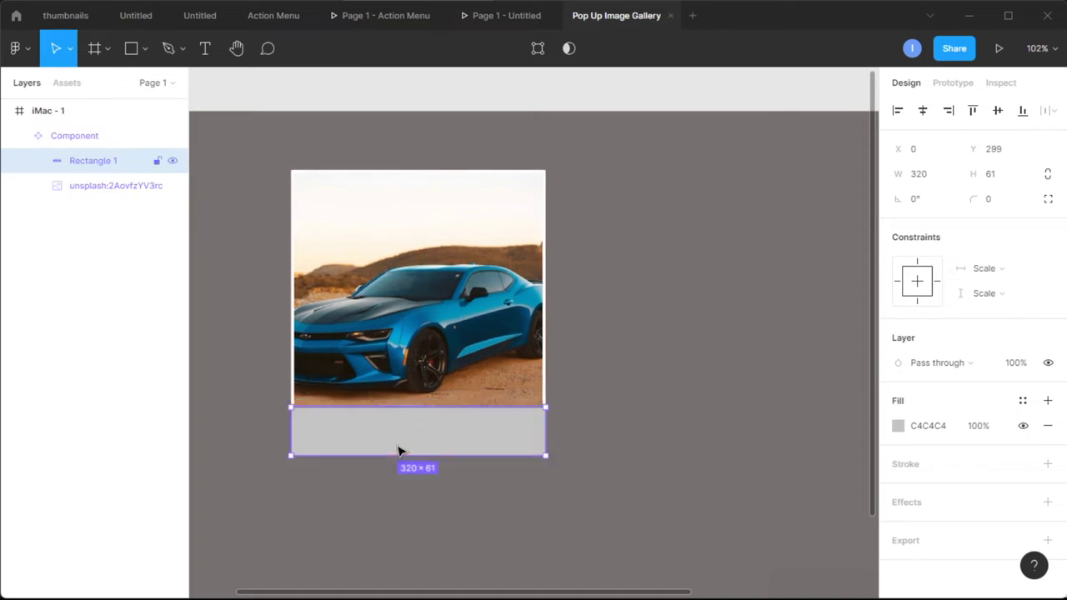
left_click_drag(416, 409, 428, 450)
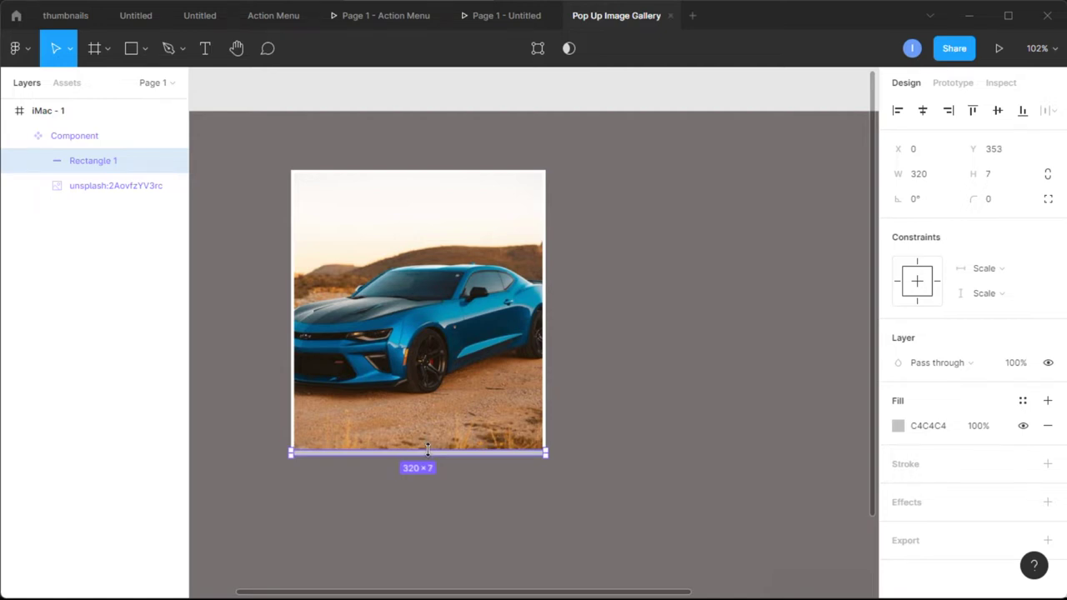
left_click(898, 426)
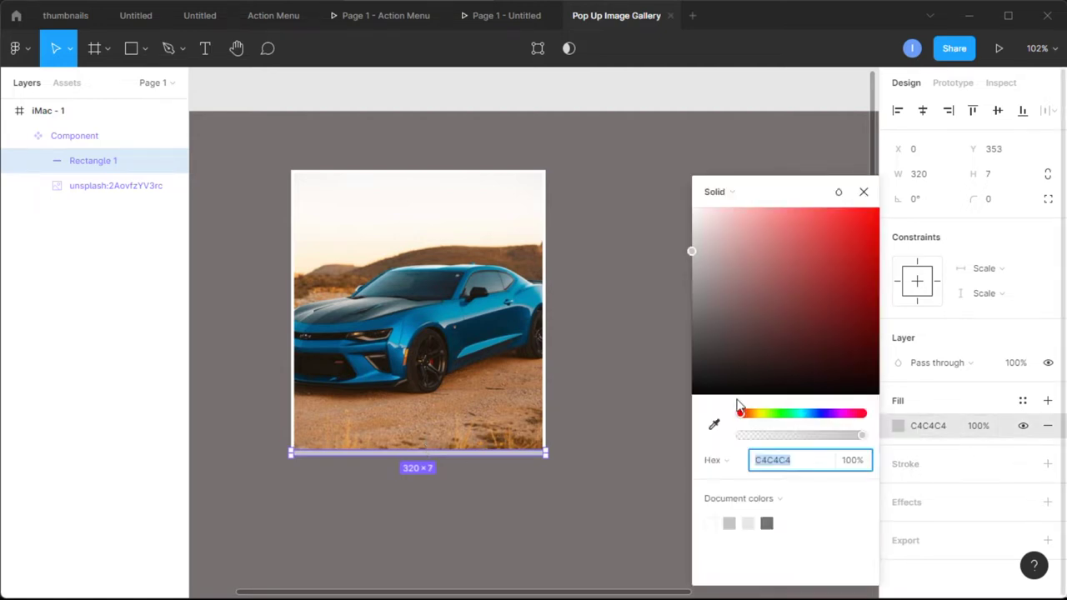
key("Escape")
key("ctrl+z")
key("ctrl+z")
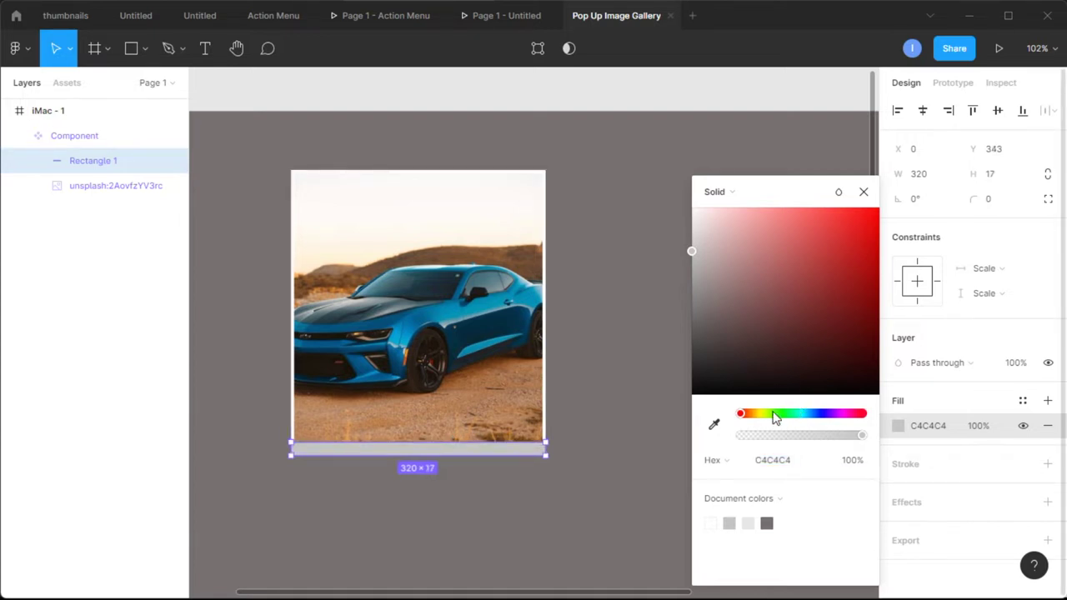
Fill the rectangle with the car's blue 0191B6 at 49% and flatten it to 320×1
left_click(714, 425)
left_click(494, 305)
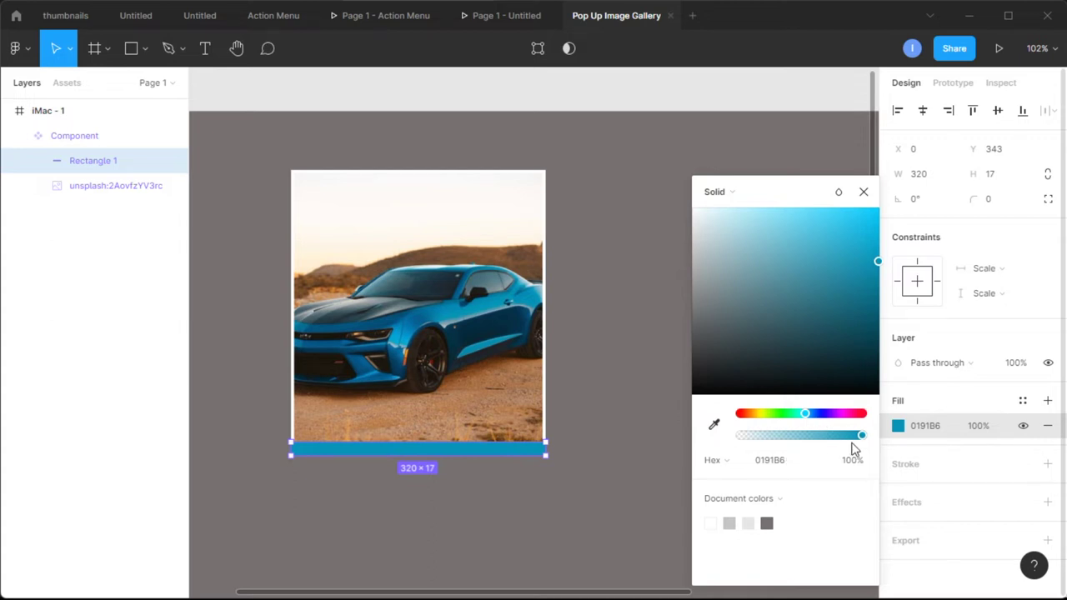
left_click_drag(863, 440, 800, 439)
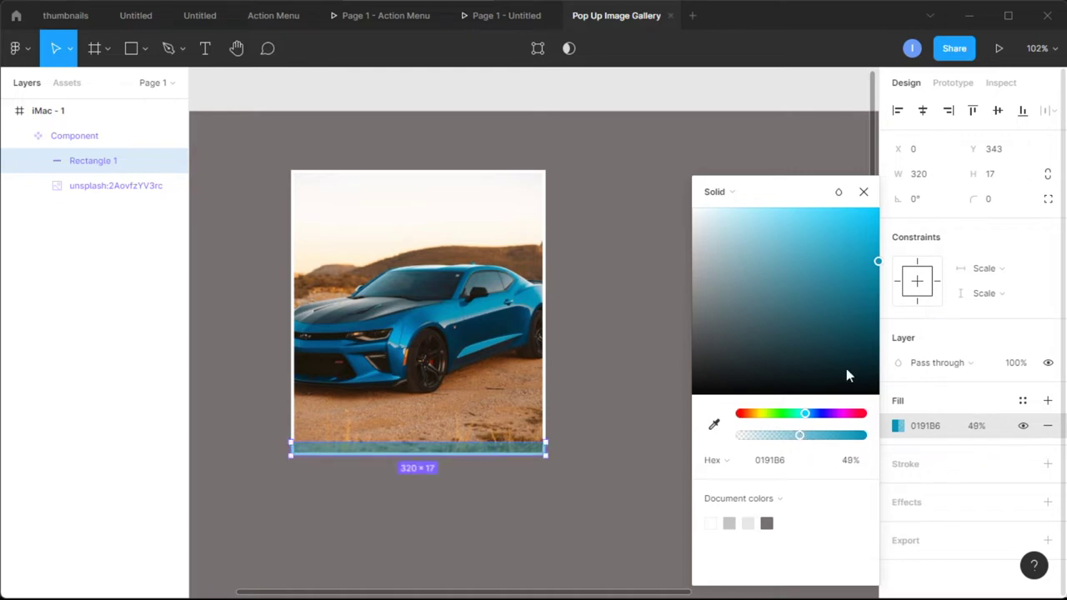
left_click(863, 192)
scroll(424, 425, "up", 5)
left_click_drag(409, 443, 412, 464)
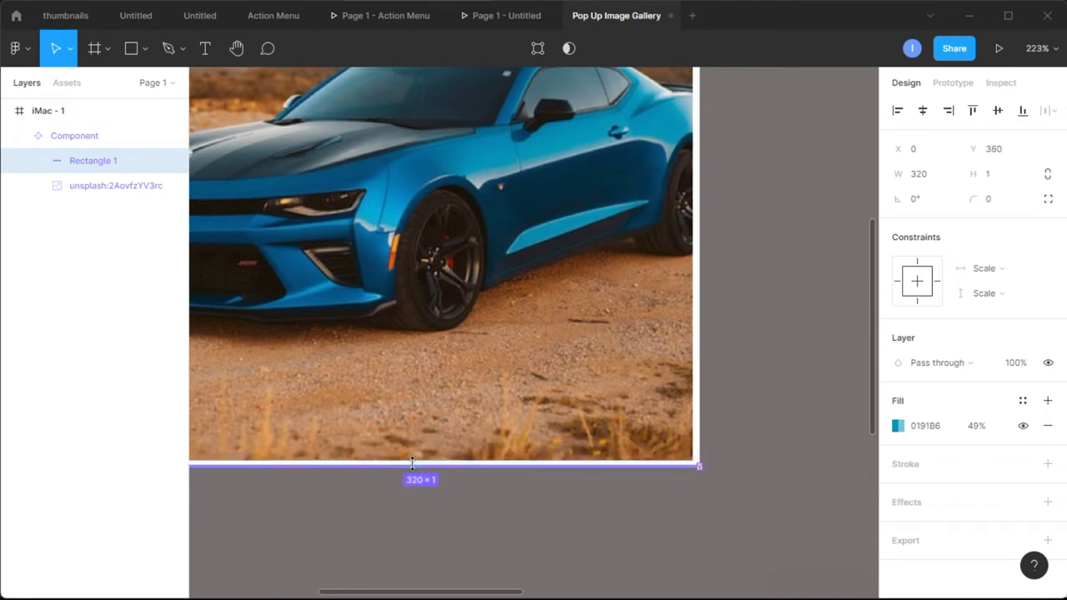
Set the rectangle's height to 1
left_click(997, 182)
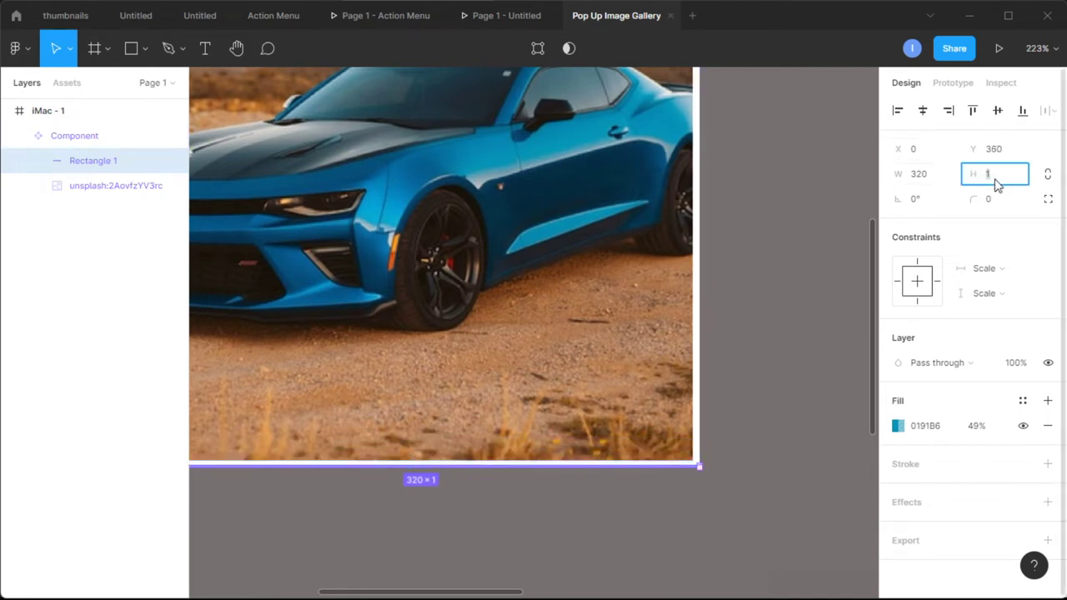
key("Return")
left_click(745, 255)
scroll(745, 255, "down", 4)
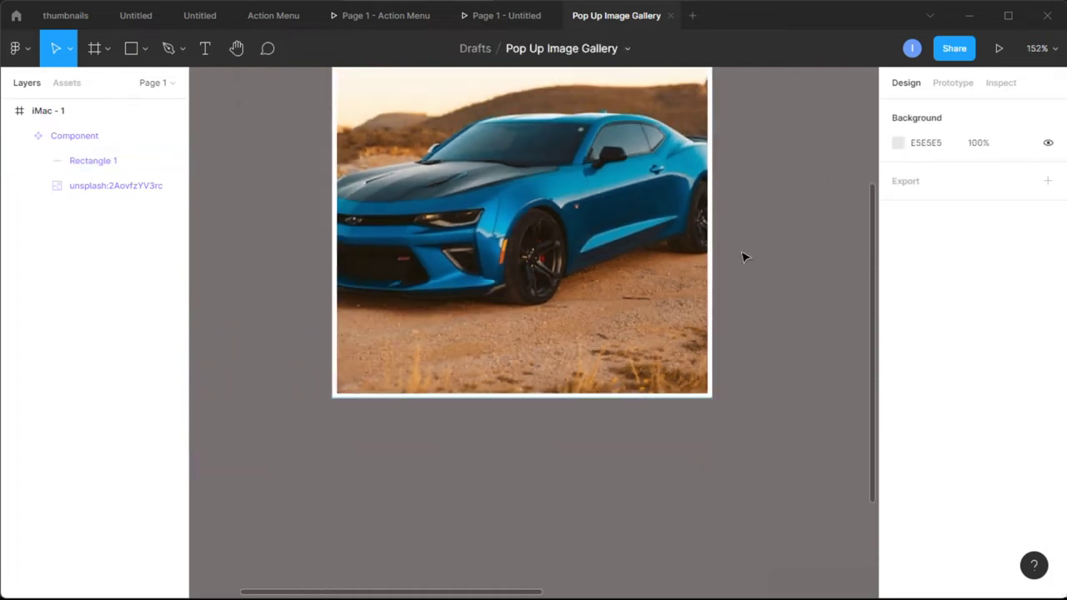
scroll(745, 256, "up", 1)
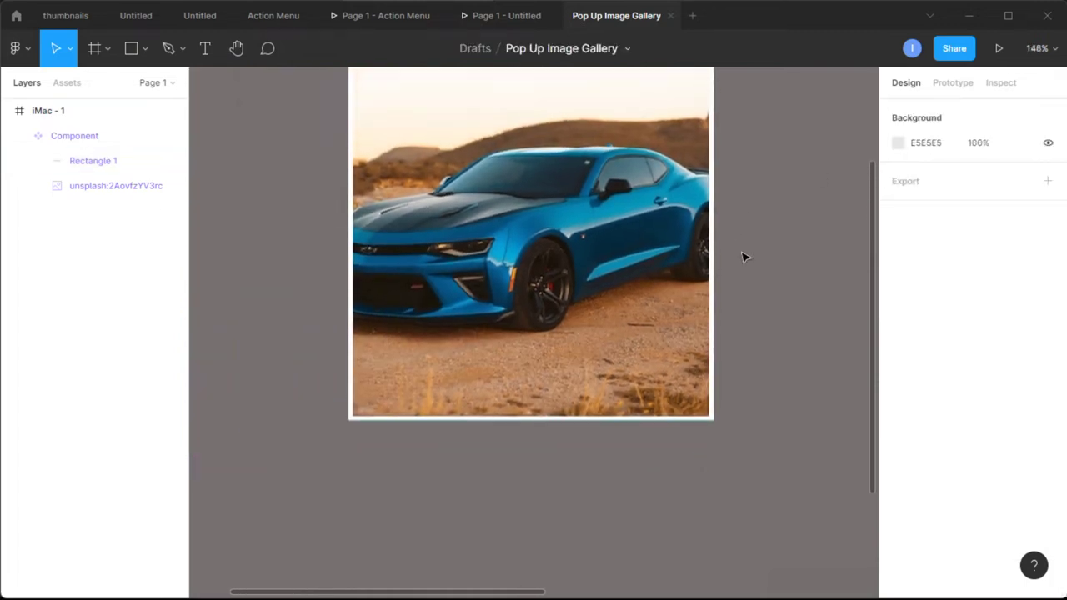
Add a second variant, Variant2, to the car component
left_click(93, 139)
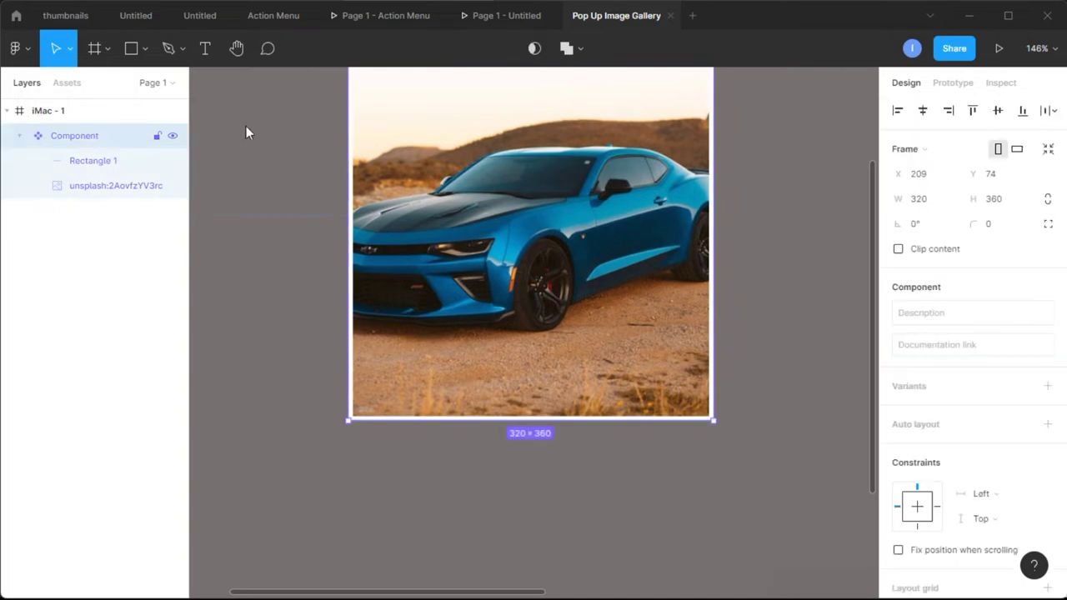
left_click(1049, 388)
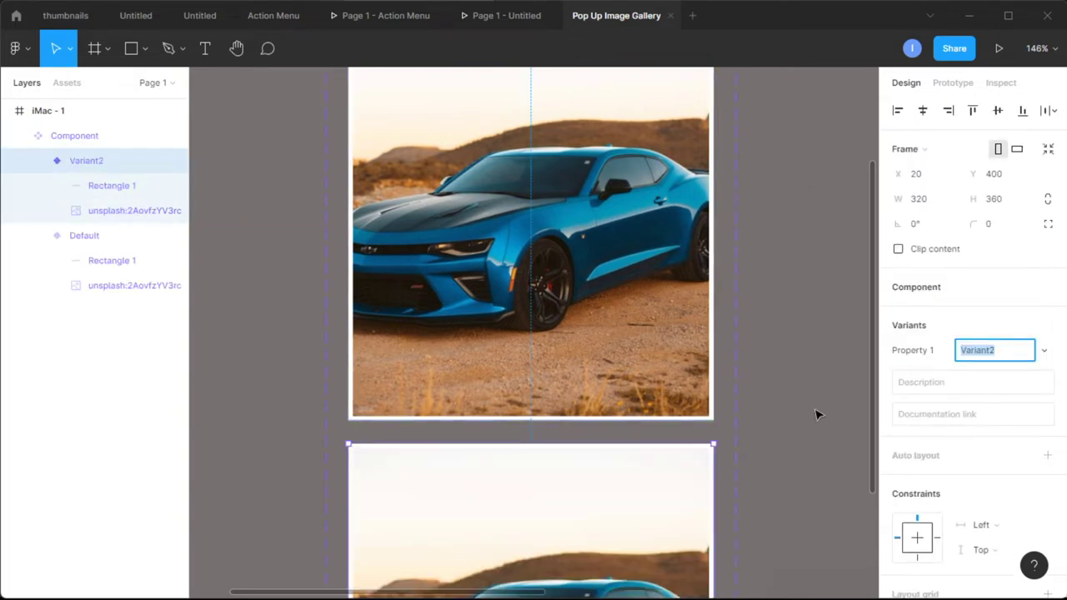
scroll(817, 415, "down", 3)
scroll(813, 413, "down", 5)
scroll(807, 411, "up", 3)
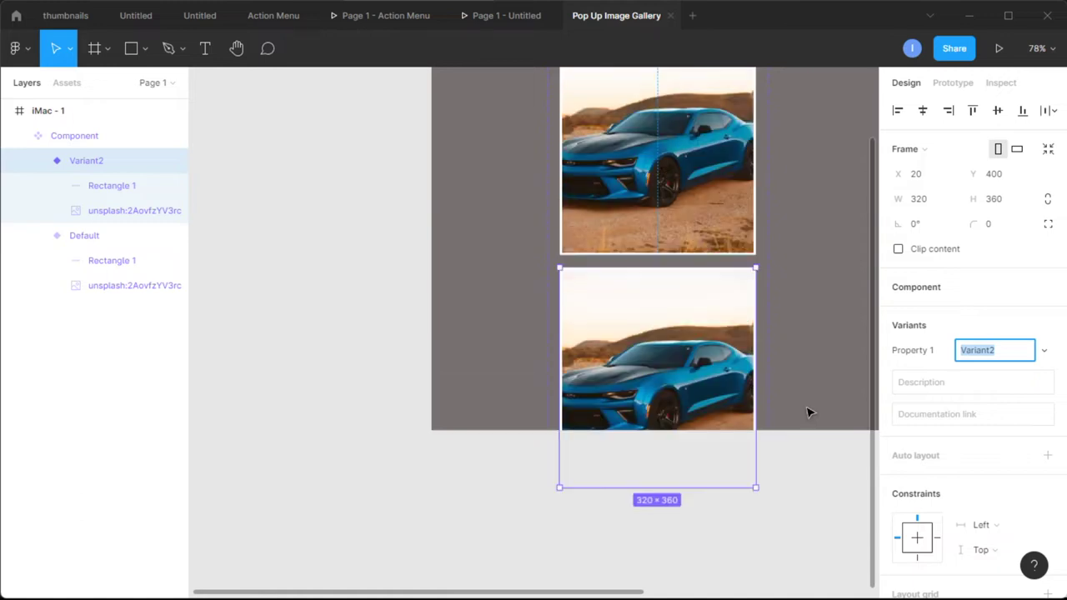
Make Variant2's Rectangle 1 360 tall so it tints the whole photo blue
left_click(129, 185)
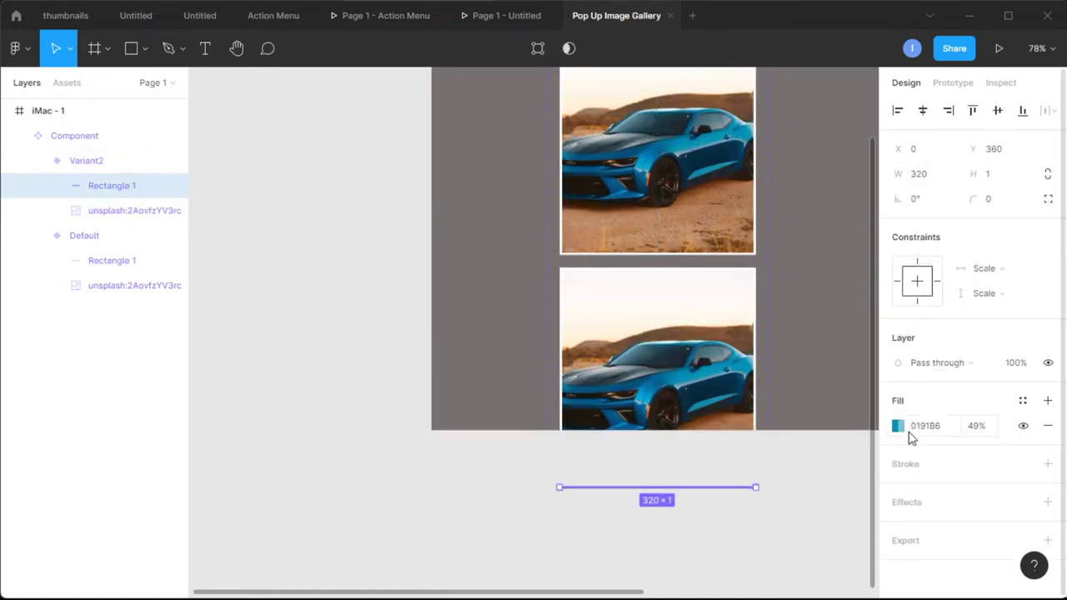
left_click(998, 180)
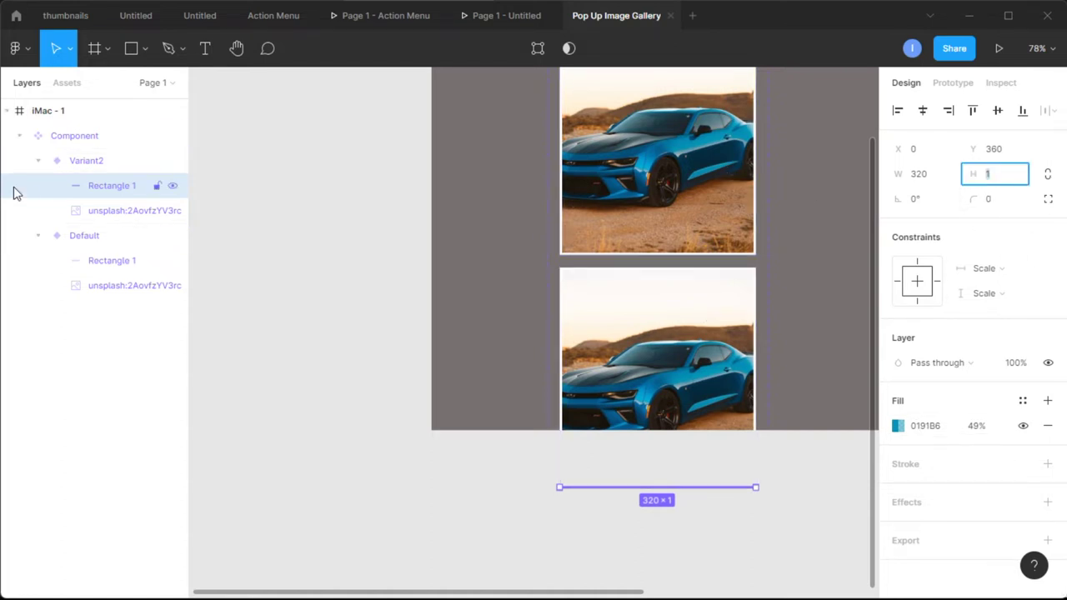
left_click(102, 210)
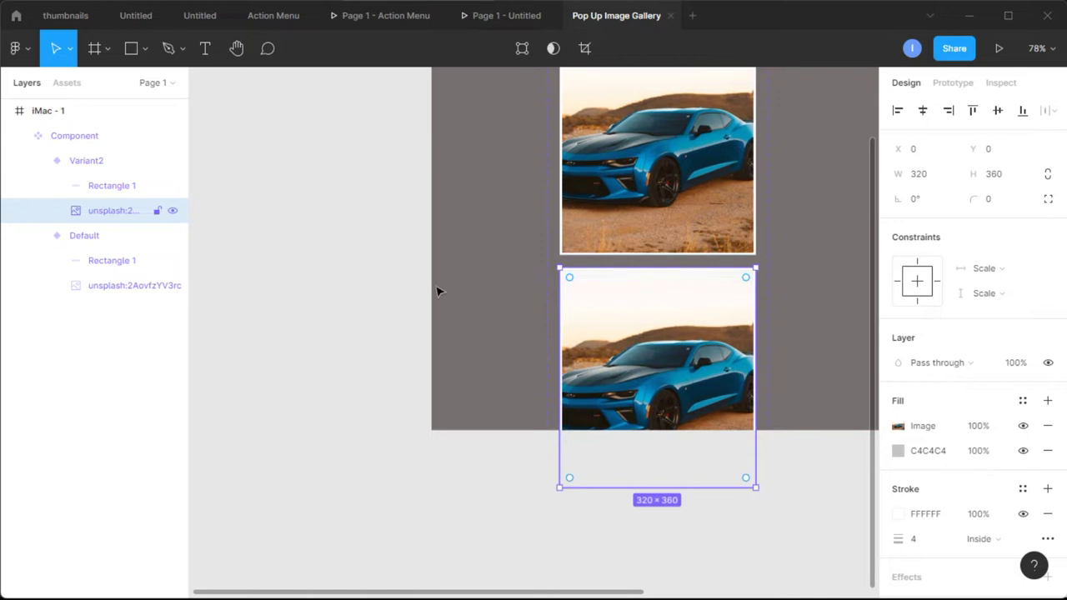
left_click(111, 188)
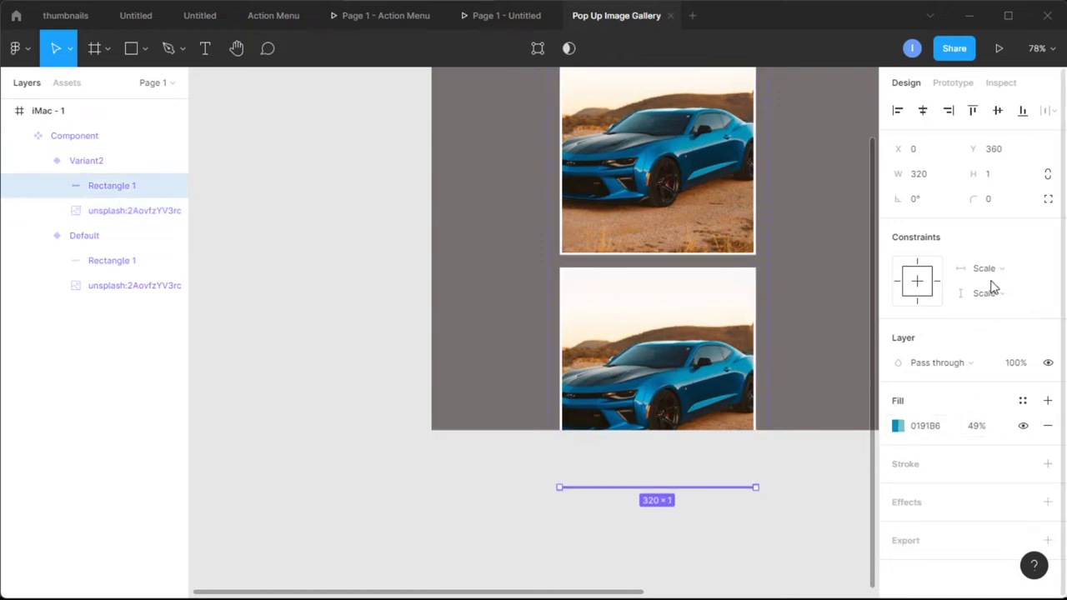
left_click(1001, 176)
key("Return")
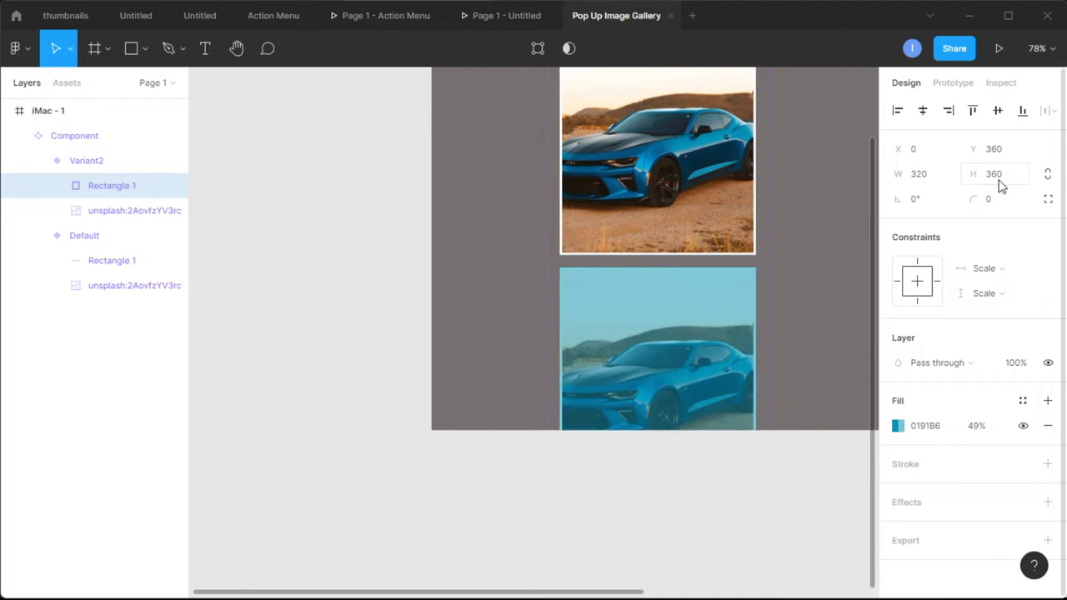
left_click(852, 181)
scroll(853, 181, "down", 3)
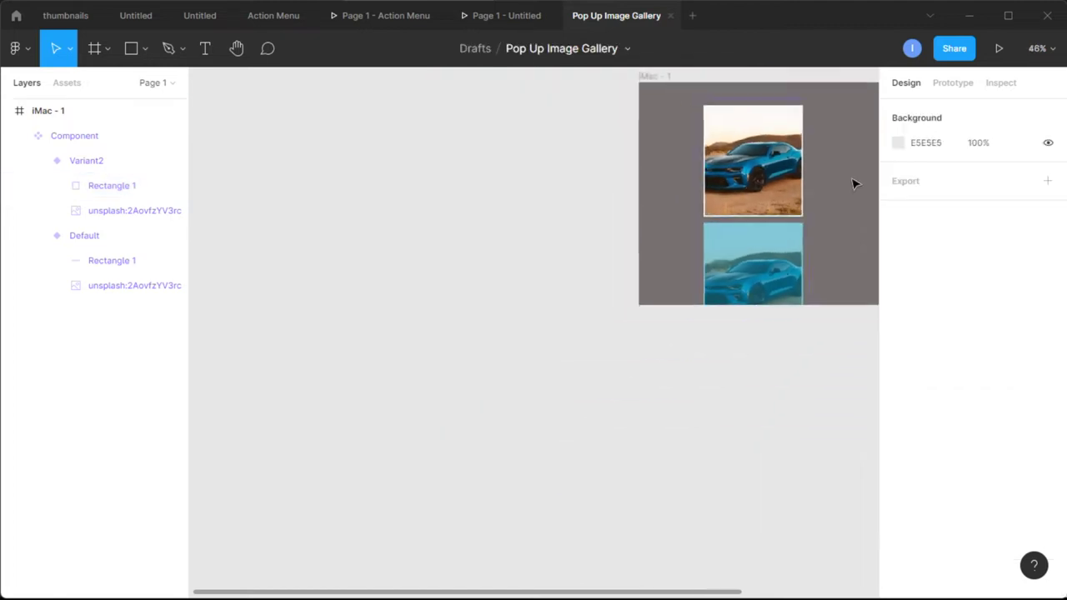
Drag the component set out of the iMac frame
left_click(773, 117)
left_click_drag(774, 117, 385, 263)
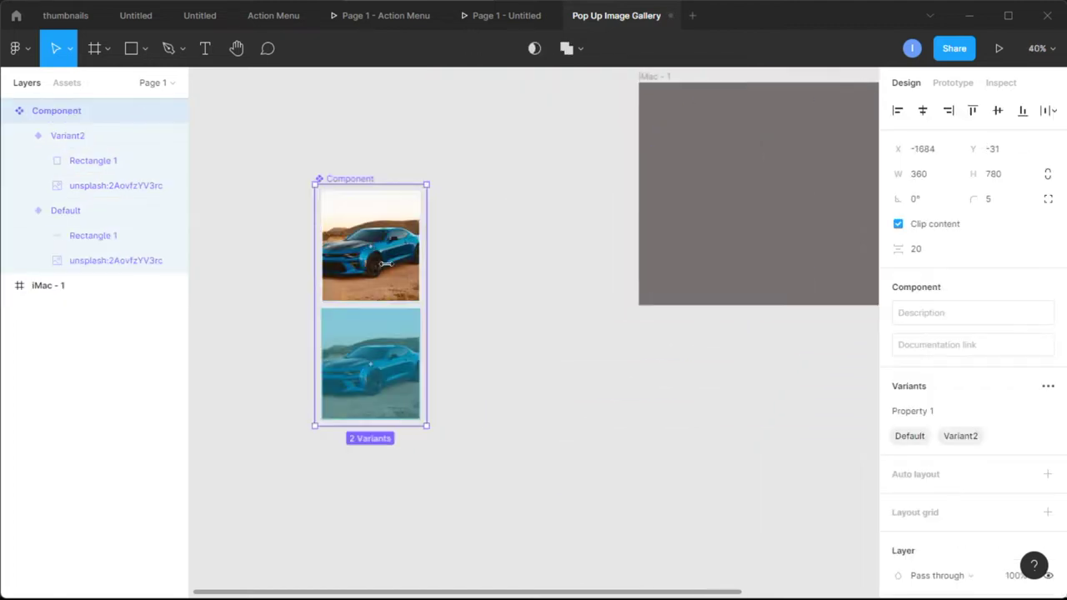
scroll(308, 331, "up", 3)
left_click(293, 324)
scroll(574, 326, "down", 1)
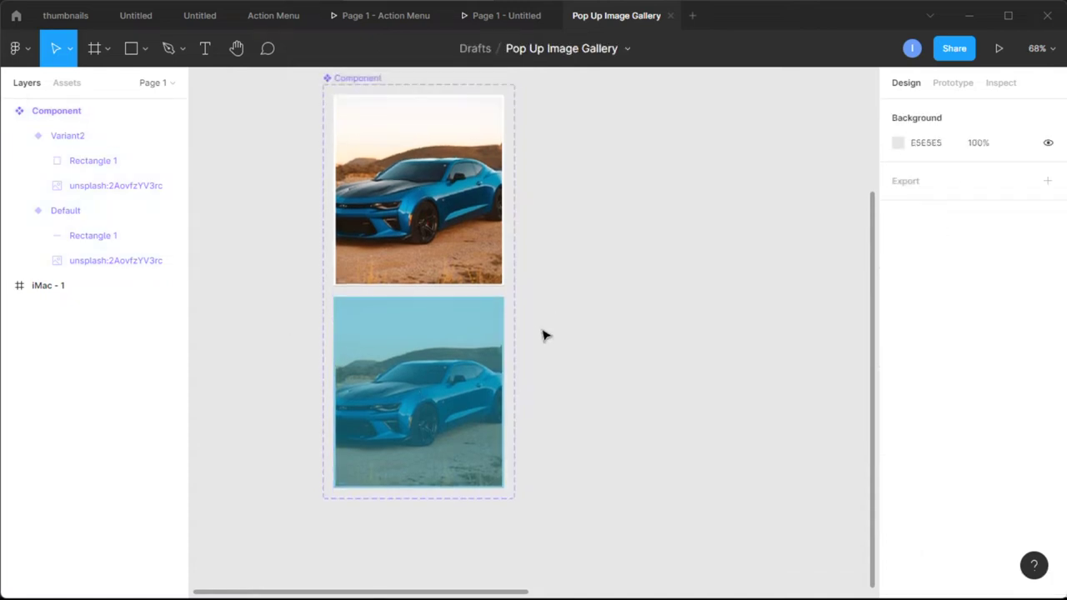
scroll(640, 292, "up", 1)
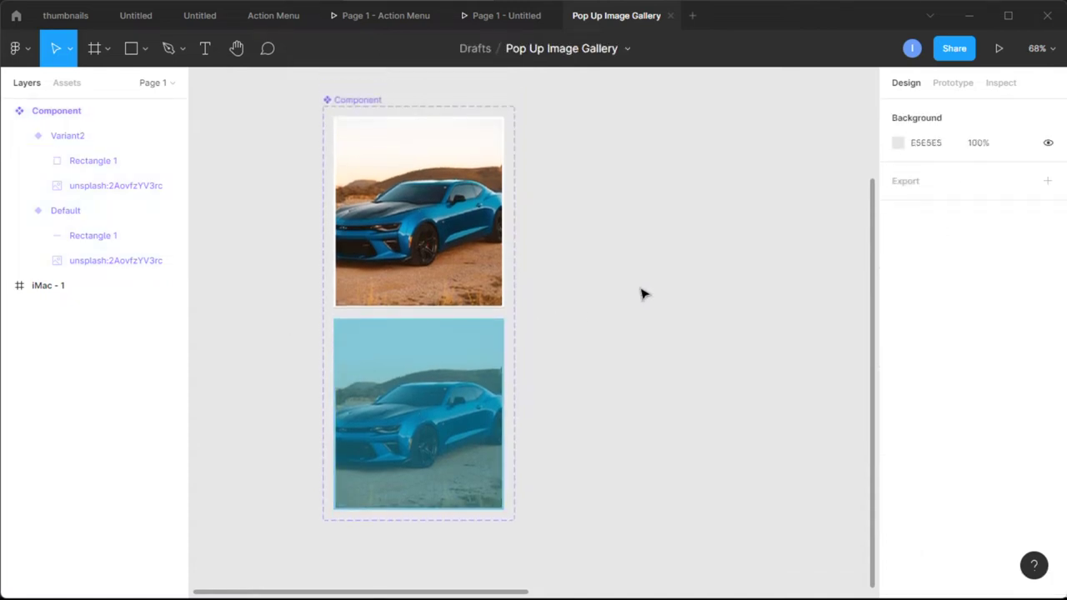
Draw a small rectangle in Variant2 and centre it over the faded car photo
left_click(132, 53)
left_click_drag(372, 397, 473, 426)
double_click(446, 426)
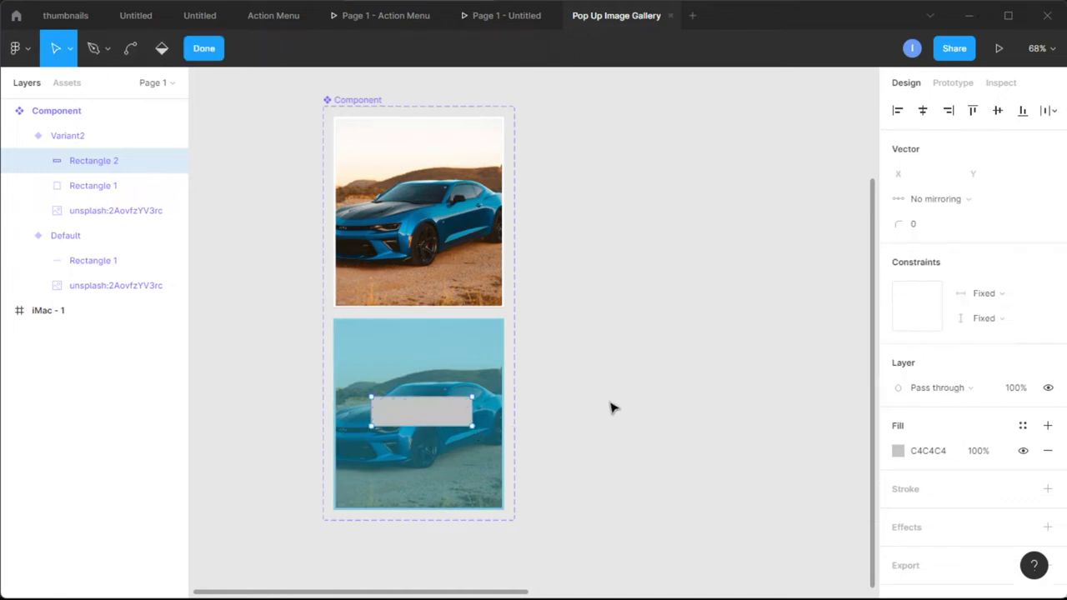
key("Escape")
key("Escape")
left_click(456, 415)
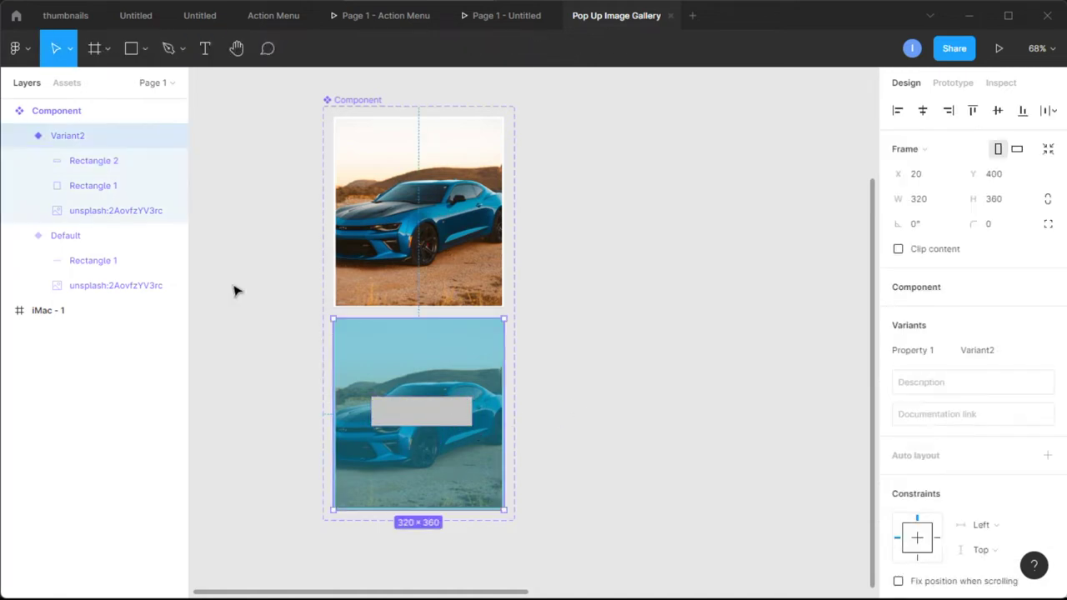
left_click(117, 160)
left_click_drag(431, 419, 425, 423)
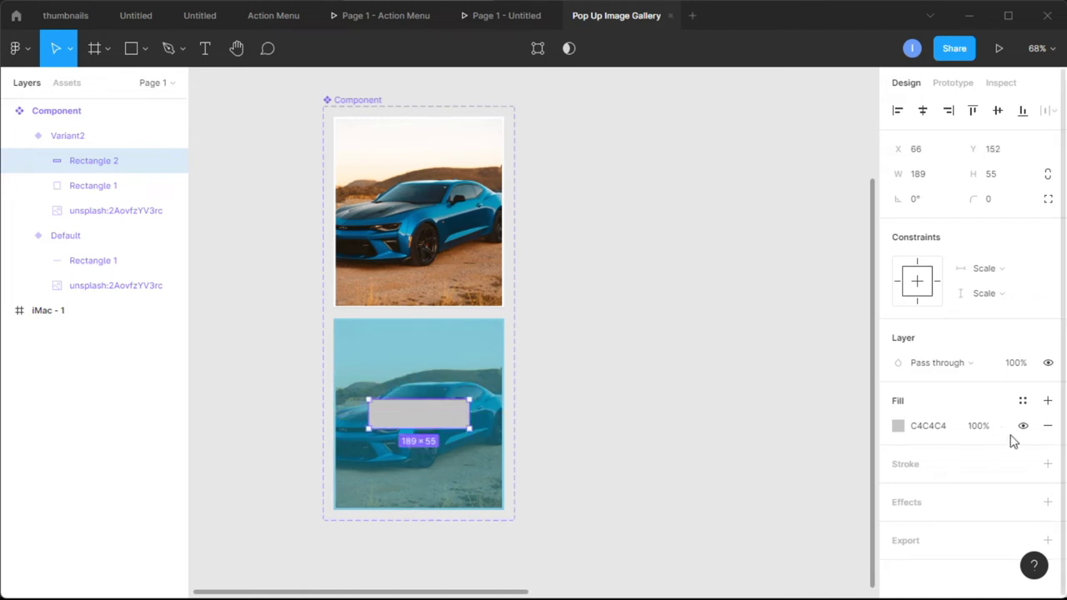
Give the rectangle a 4 px Inside outline
left_click(1048, 464)
left_click(931, 515)
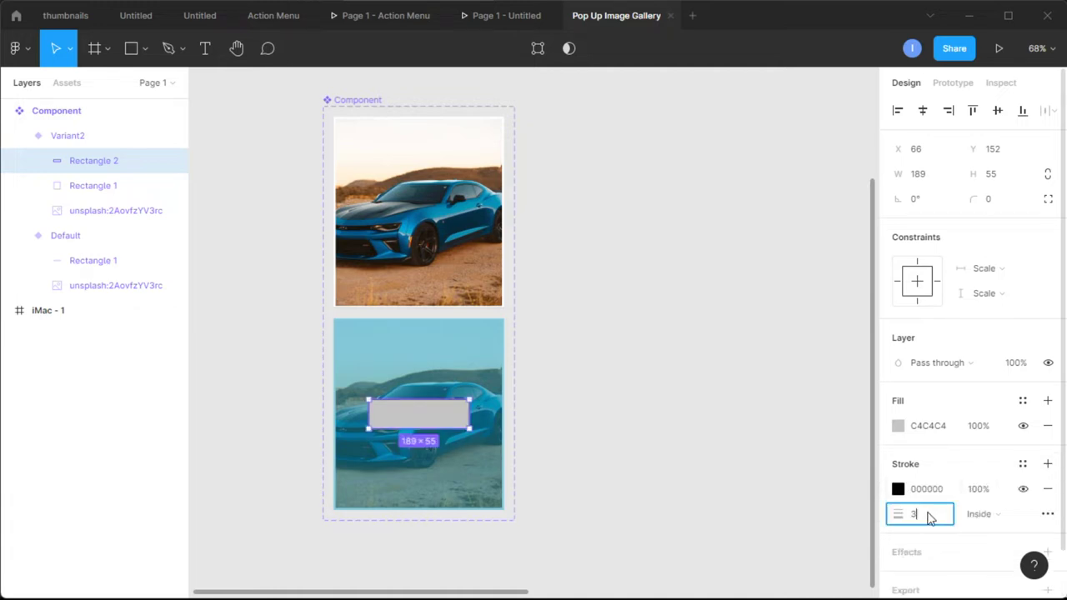
type("4")
key("Return")
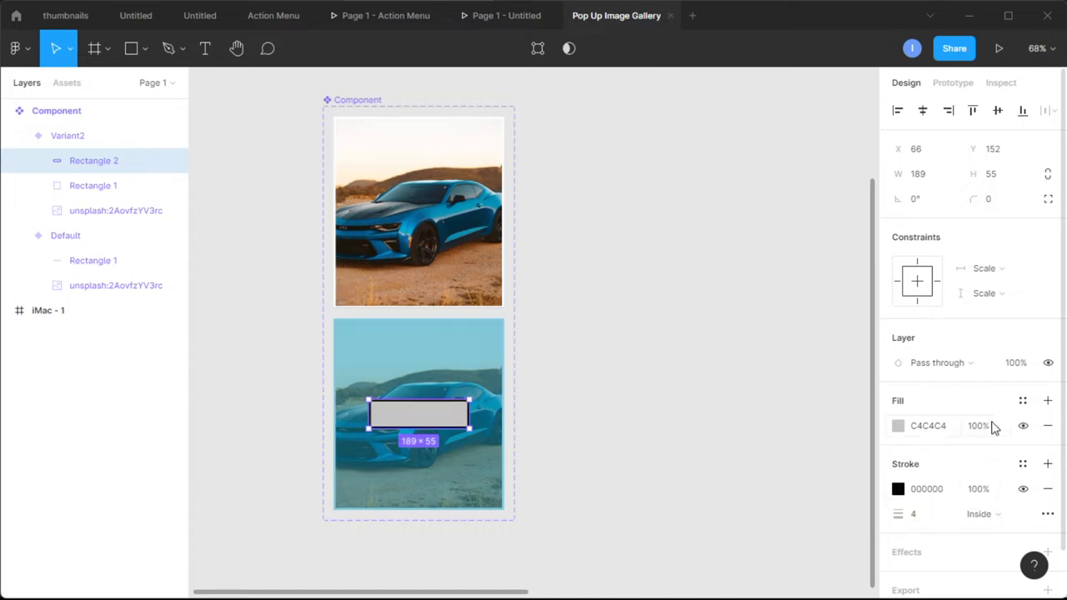
Remove the rectangle's grey fill and make its outline white (FFFFFF)
left_click(1047, 431)
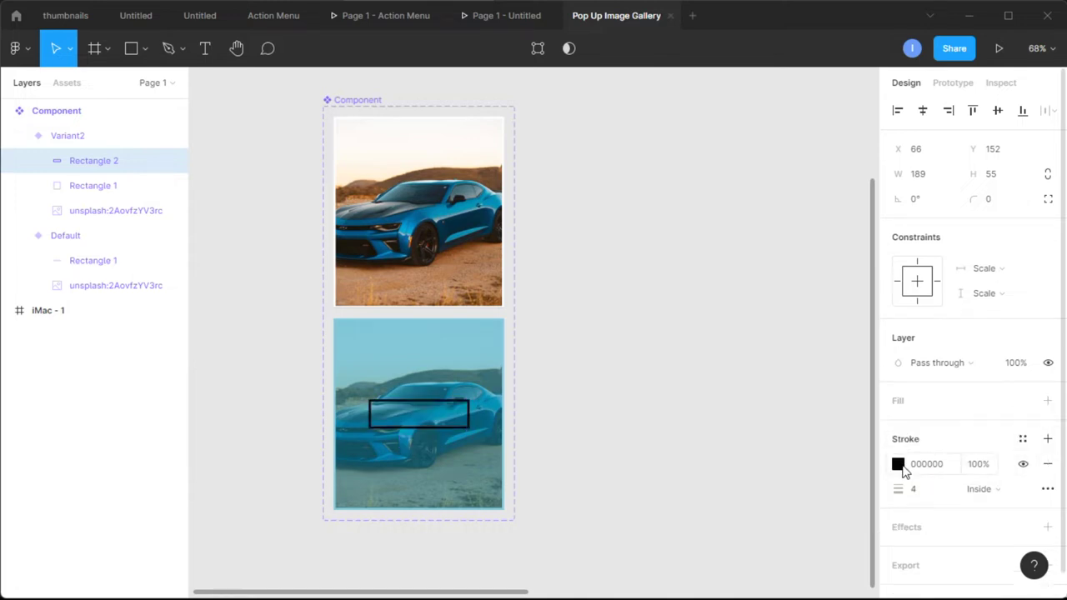
left_click(898, 463)
left_click(730, 275)
left_click_drag(693, 208, 631, 186)
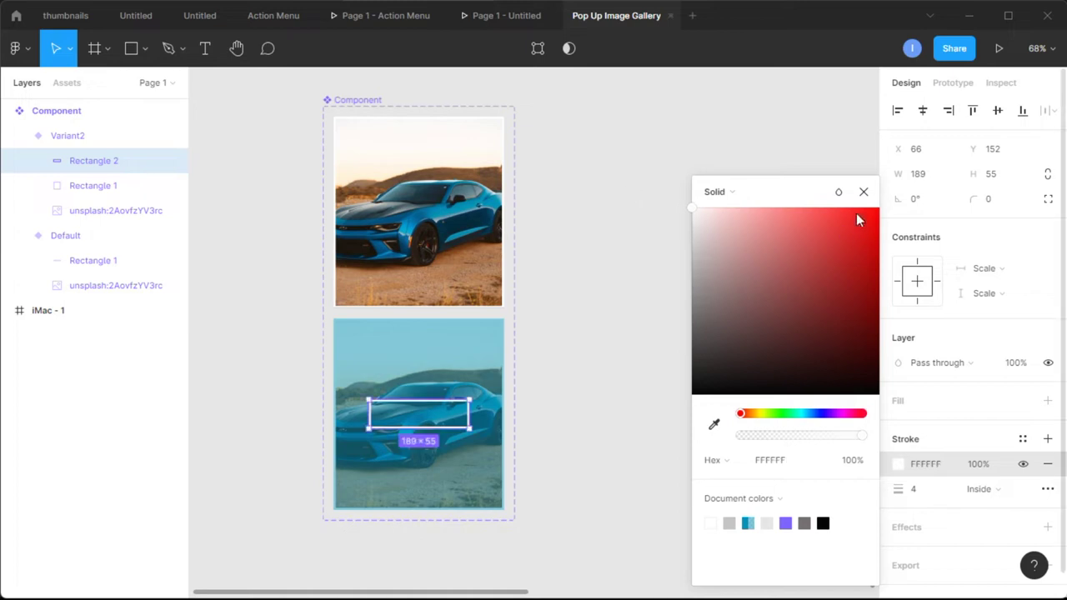
left_click(864, 193)
left_click(745, 317)
scroll(481, 447, "up", 2)
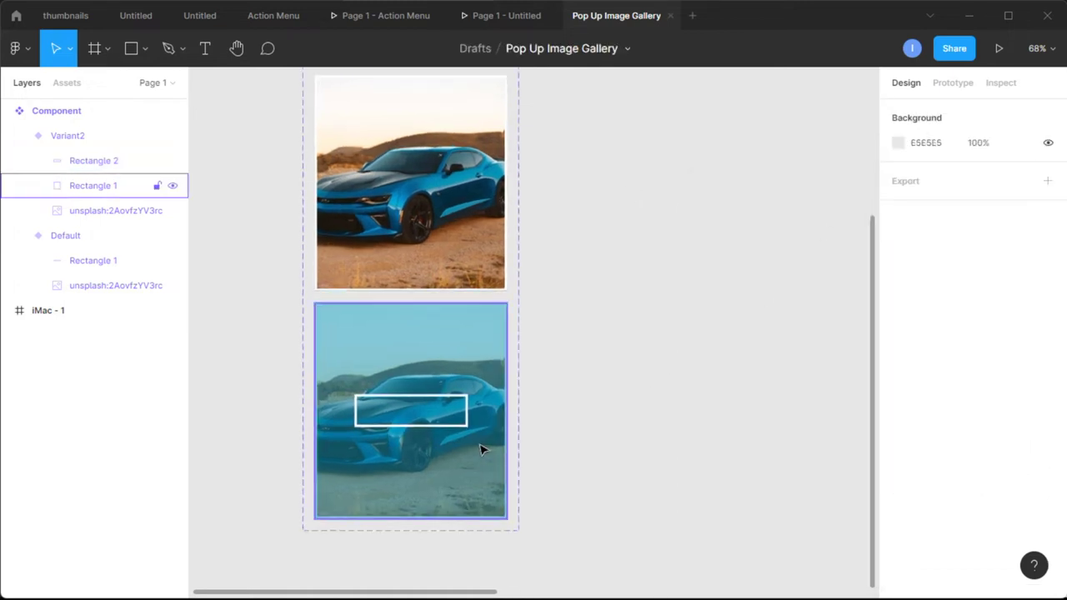
scroll(481, 450, "left", 2)
left_click(205, 48)
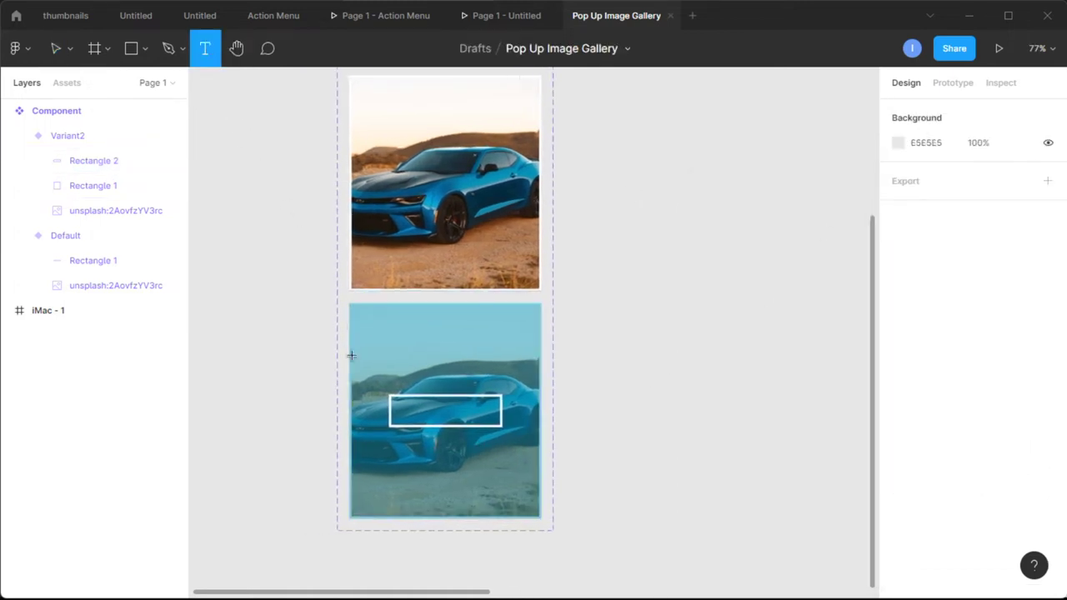
Add a 'VIEW IMAGE' text label at font size 25 over the faded photo
left_click(405, 411)
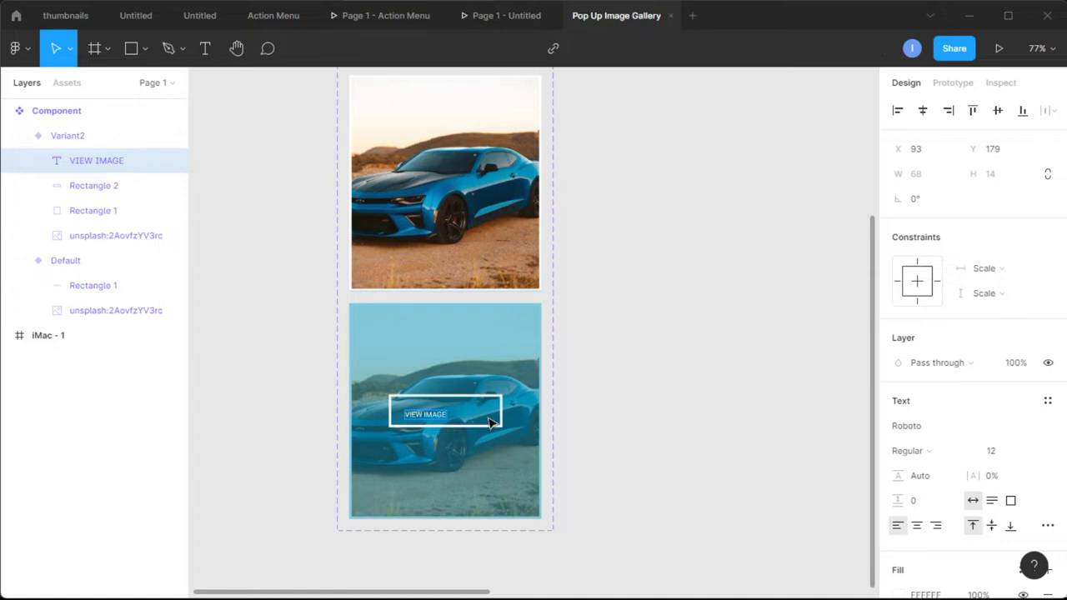
left_click(1000, 450)
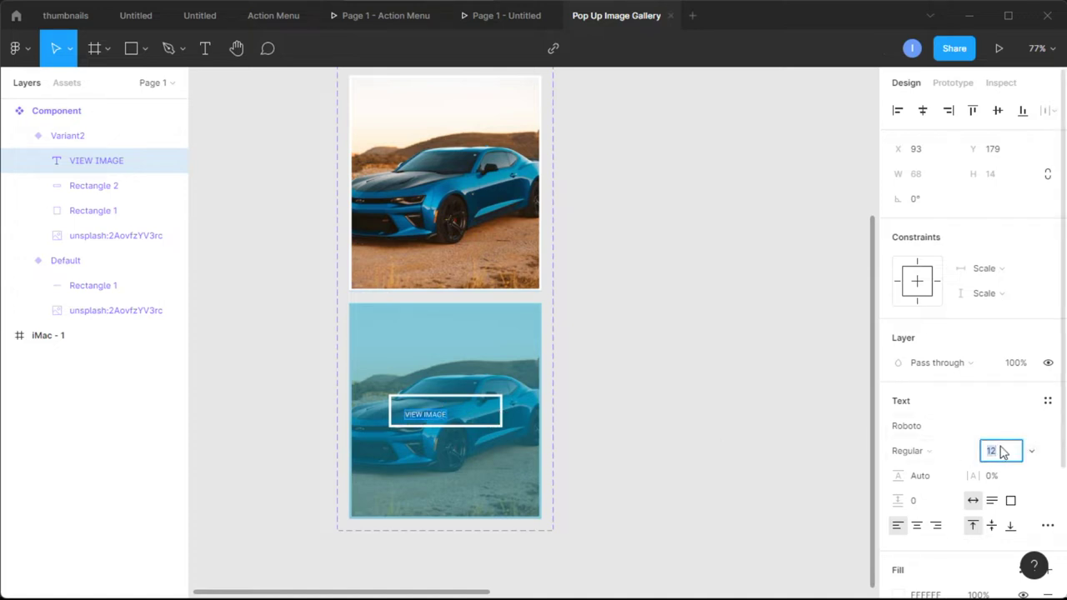
key("Return")
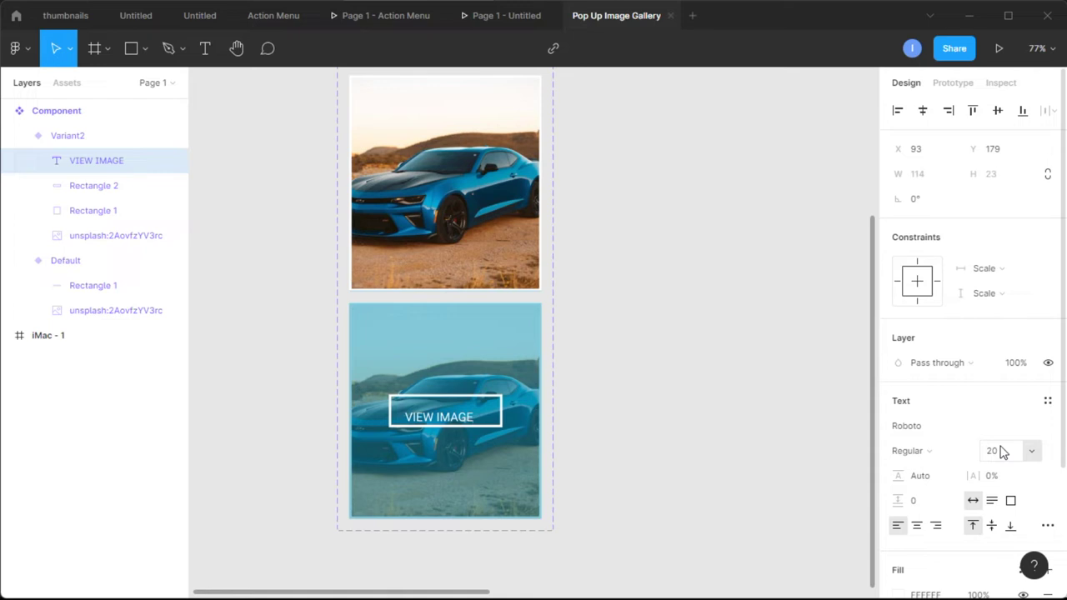
left_click(1003, 451)
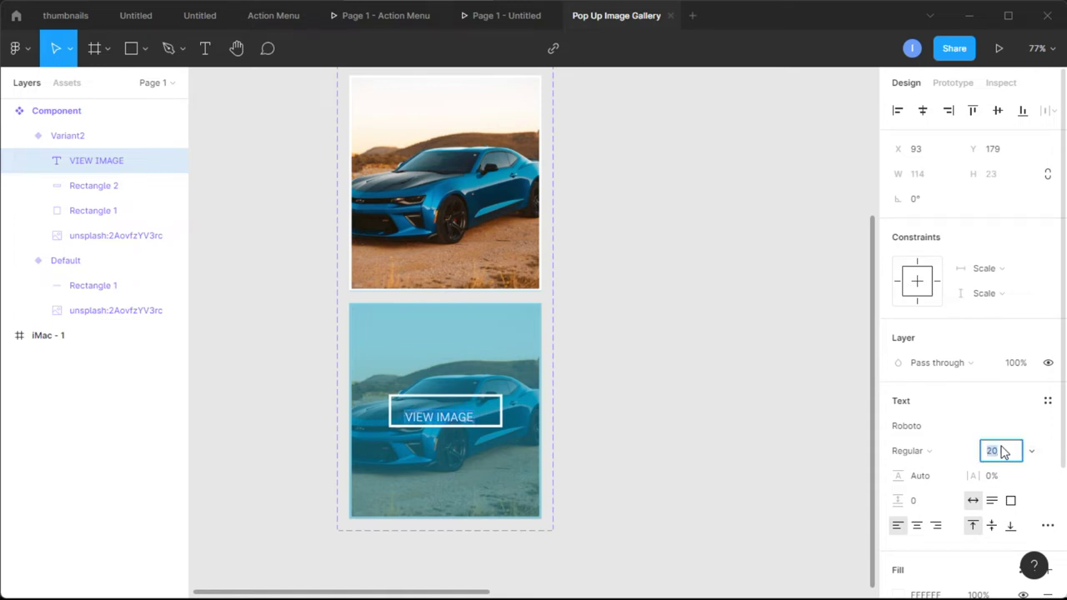
key("Return")
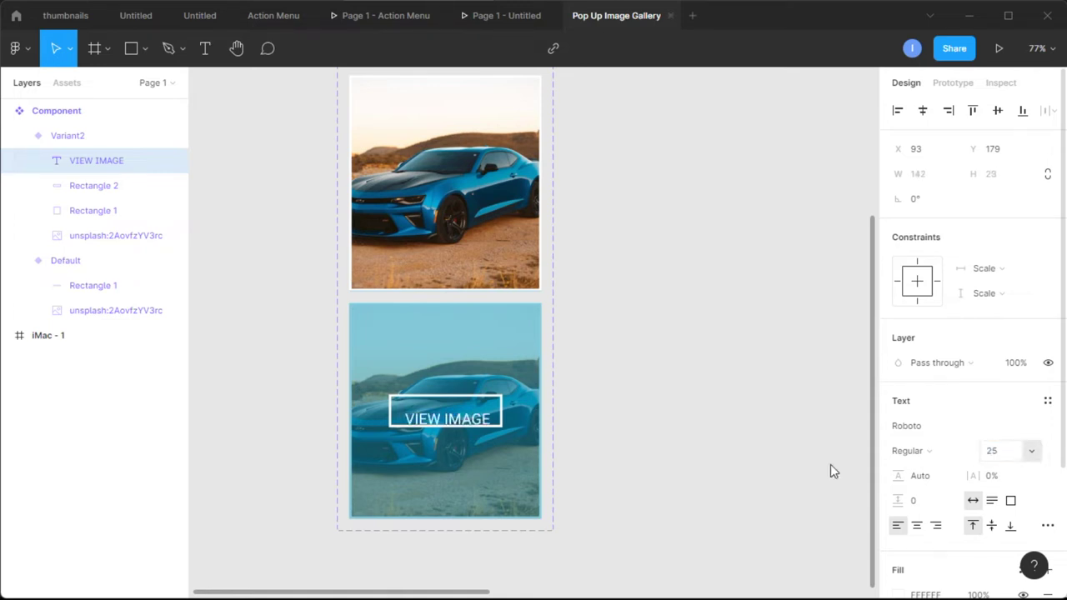
left_click_drag(474, 428, 472, 418)
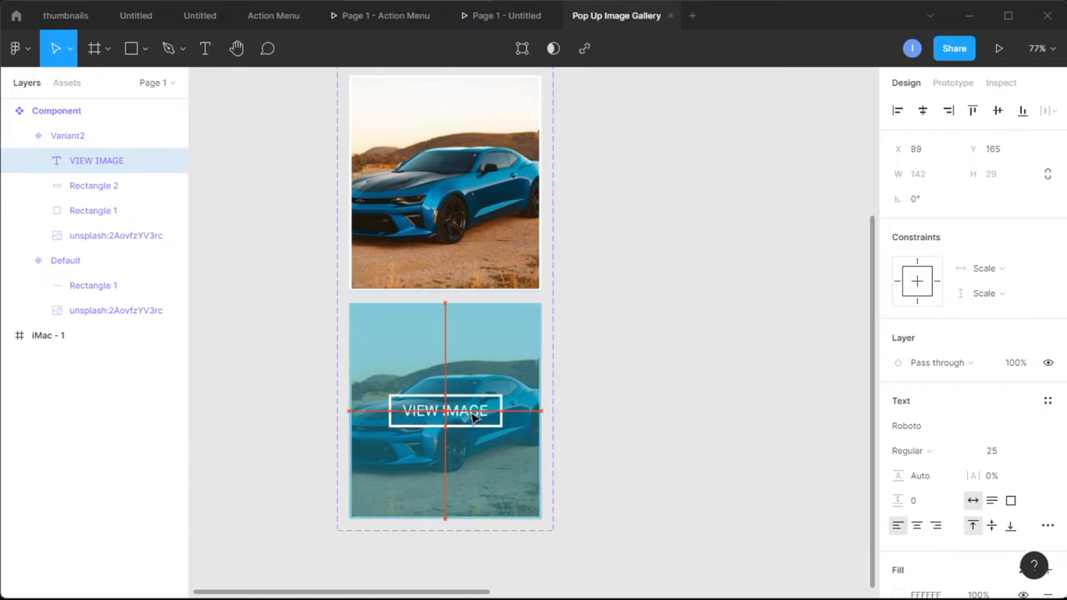
Set VIEW IMAGE to Poppins Bold and re-centre it inside the white box
left_click(945, 430)
type("dop")
key("Return")
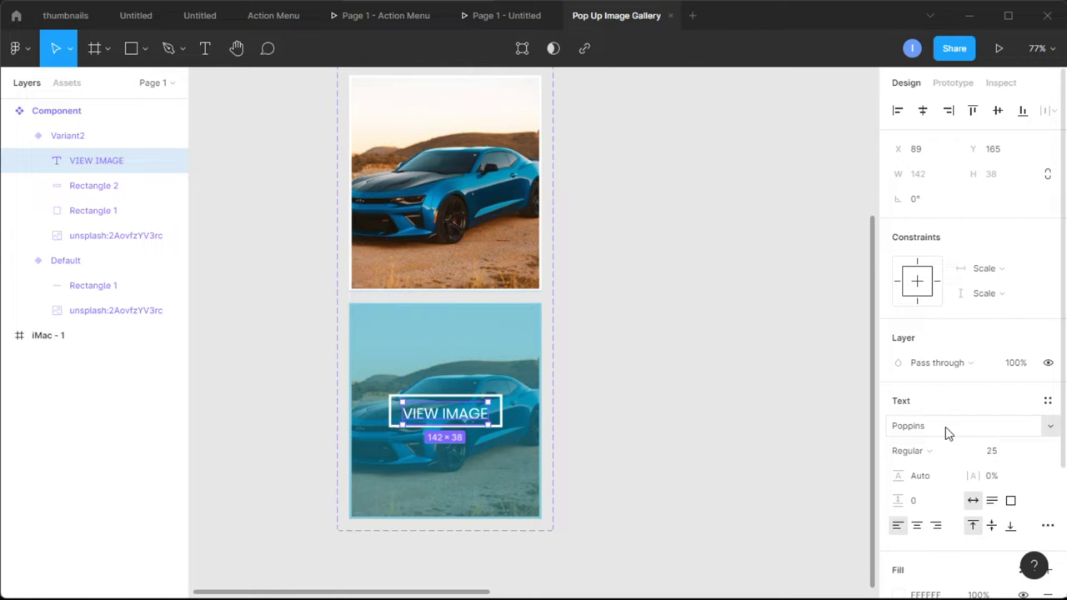
left_click(907, 450)
left_click(927, 357)
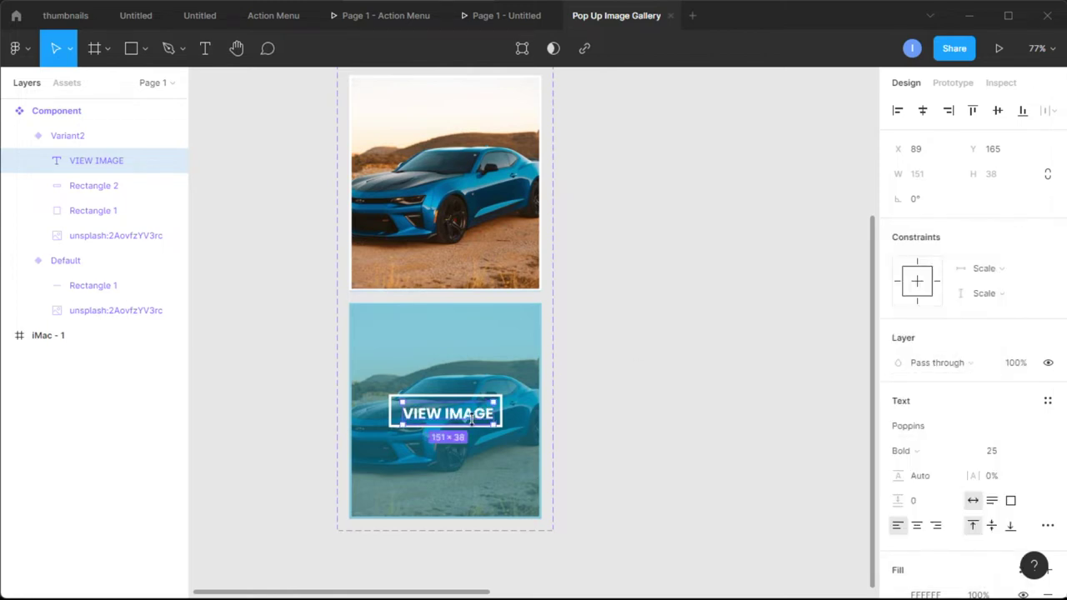
left_click_drag(471, 420, 471, 421)
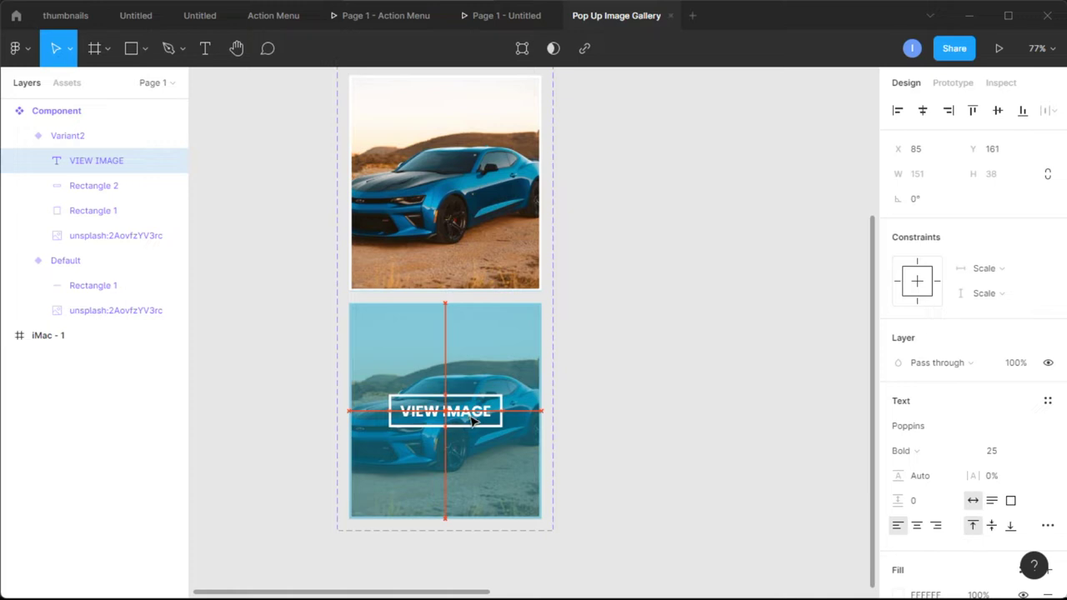
left_click(631, 406)
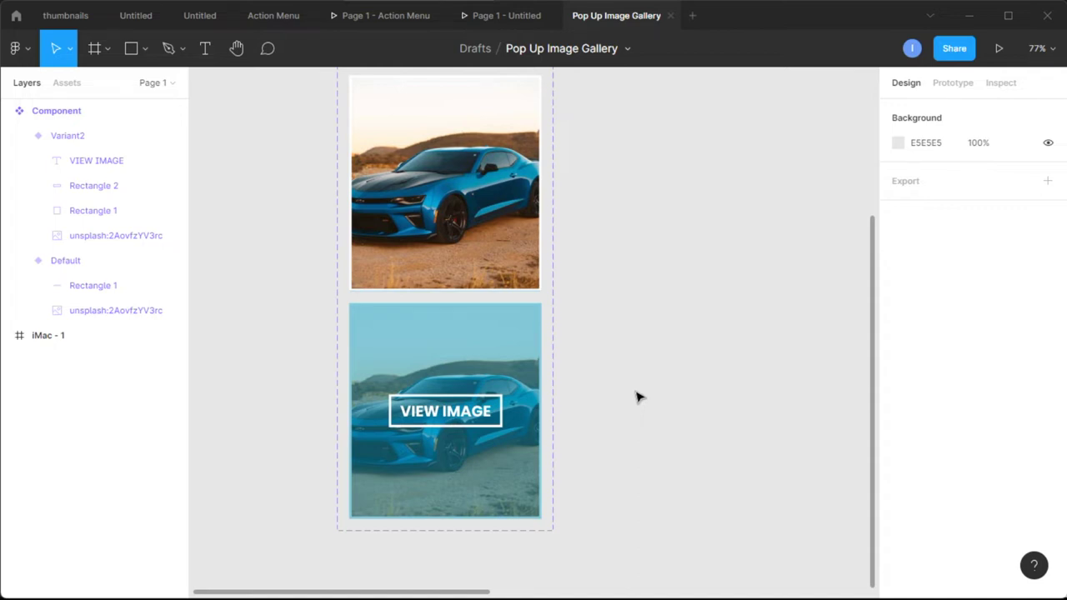
Link the Default variant to Variant2 with a prototype connection
scroll(636, 397, "down", 5)
scroll(637, 395, "right", 3)
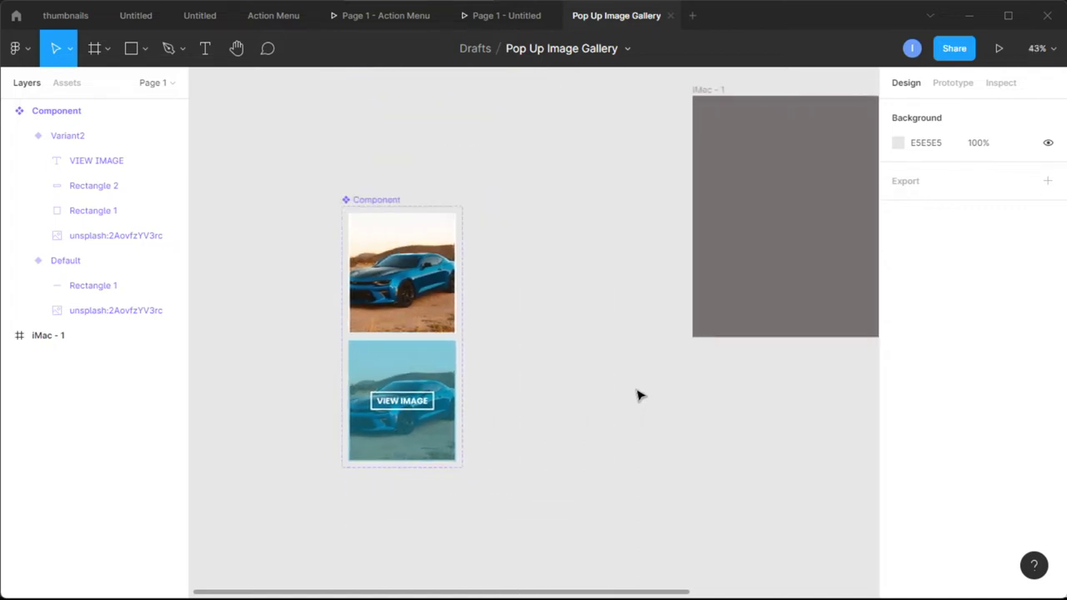
left_click(390, 252)
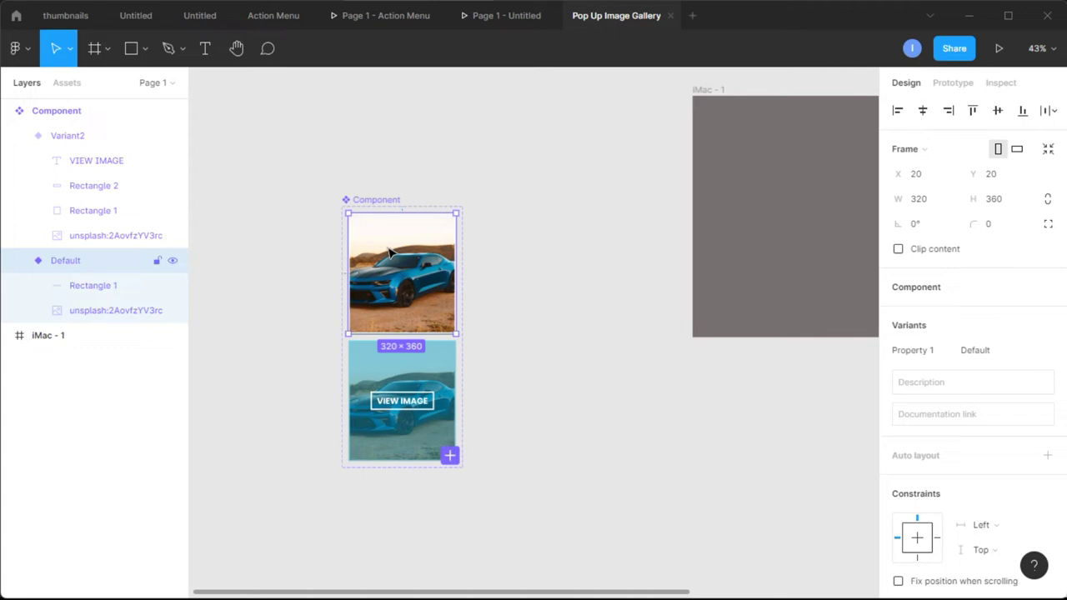
left_click(947, 90)
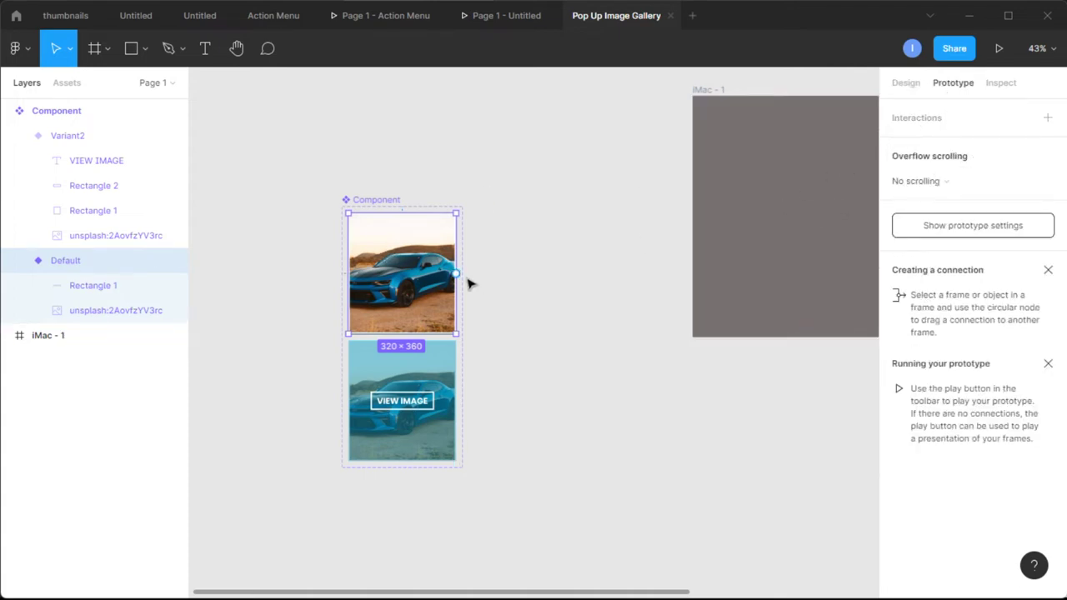
left_click_drag(455, 273, 416, 387)
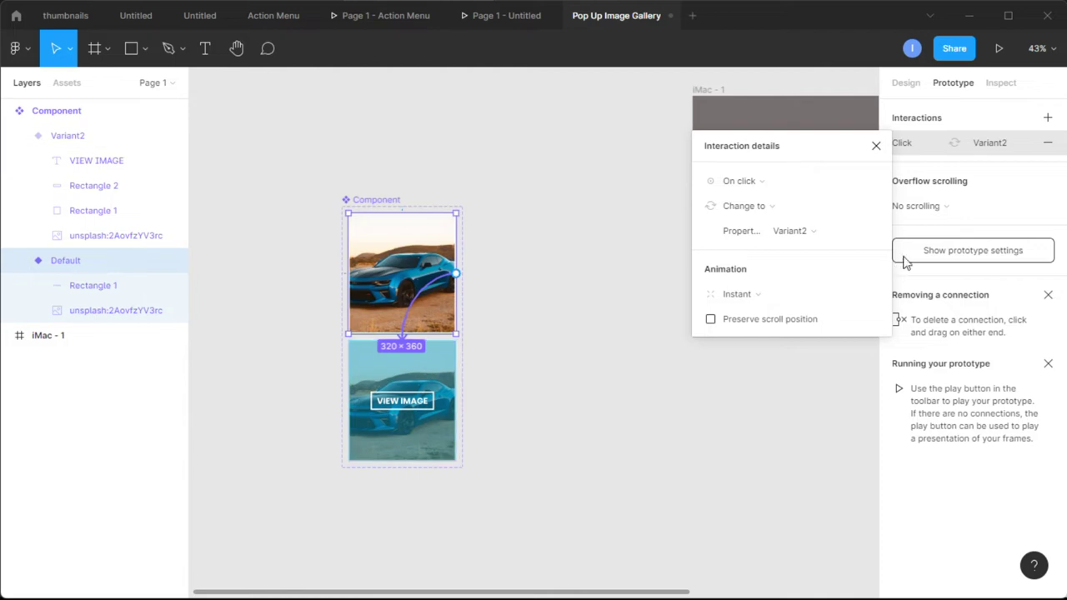
Set the interaction to While hovering with Smart animate, Ease out, 300 ms
left_click(775, 186)
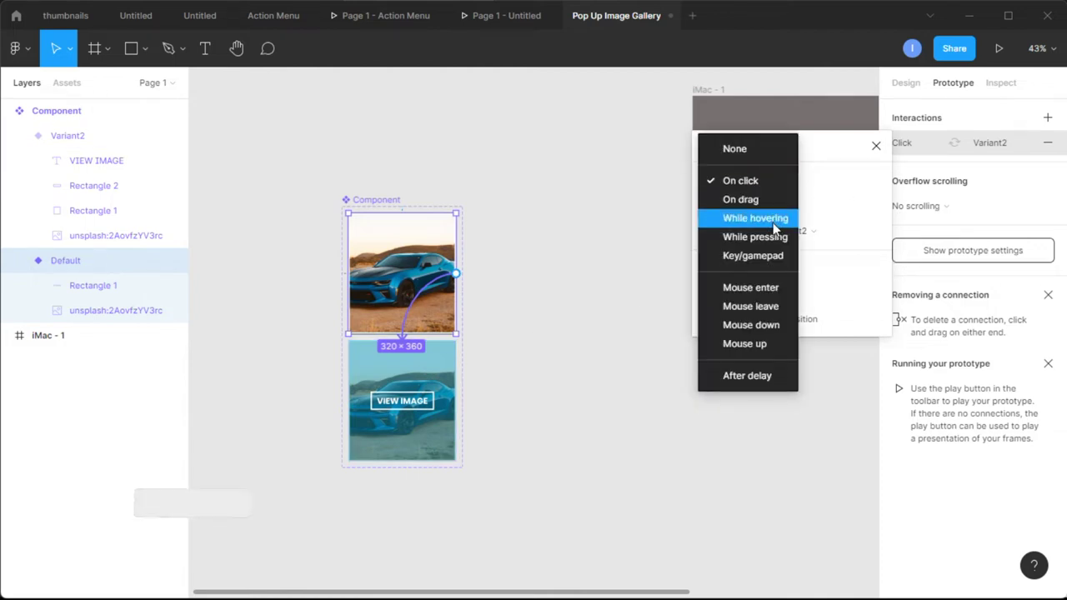
left_click(760, 217)
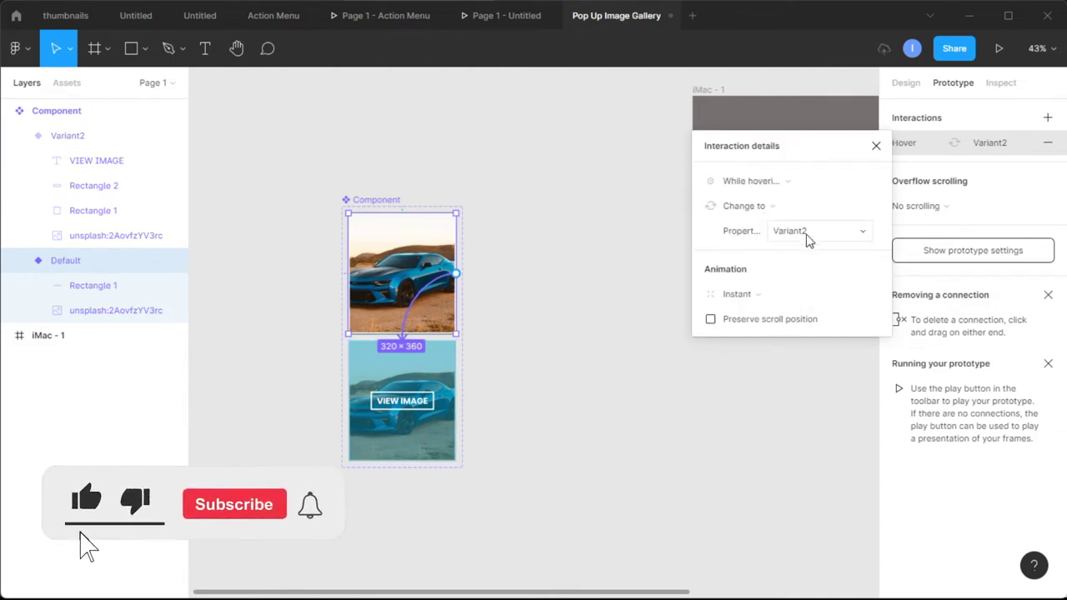
left_click(753, 296)
left_click(757, 331)
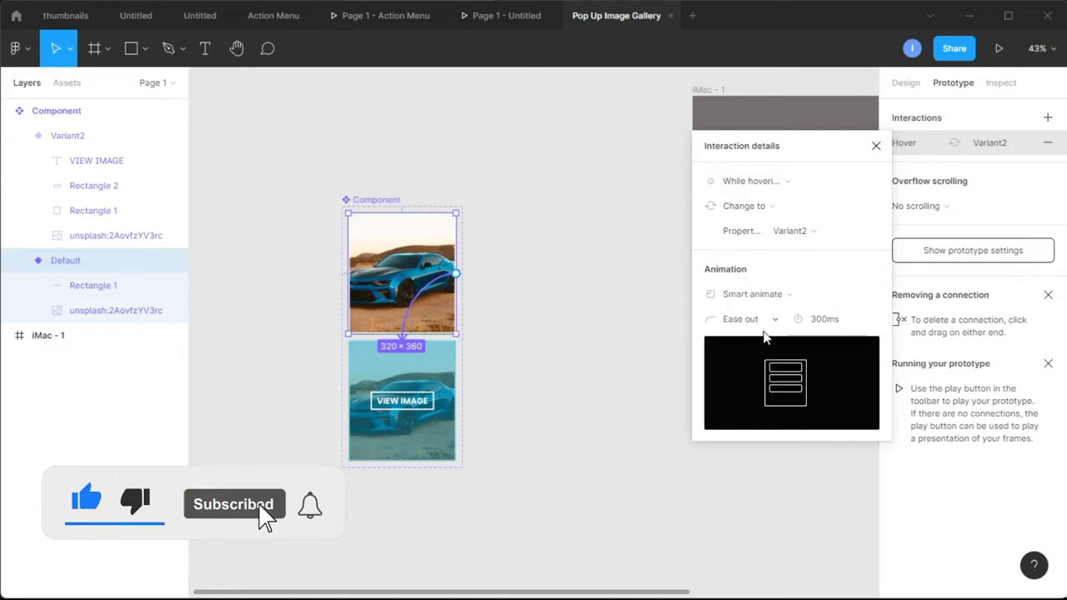
left_click(875, 147)
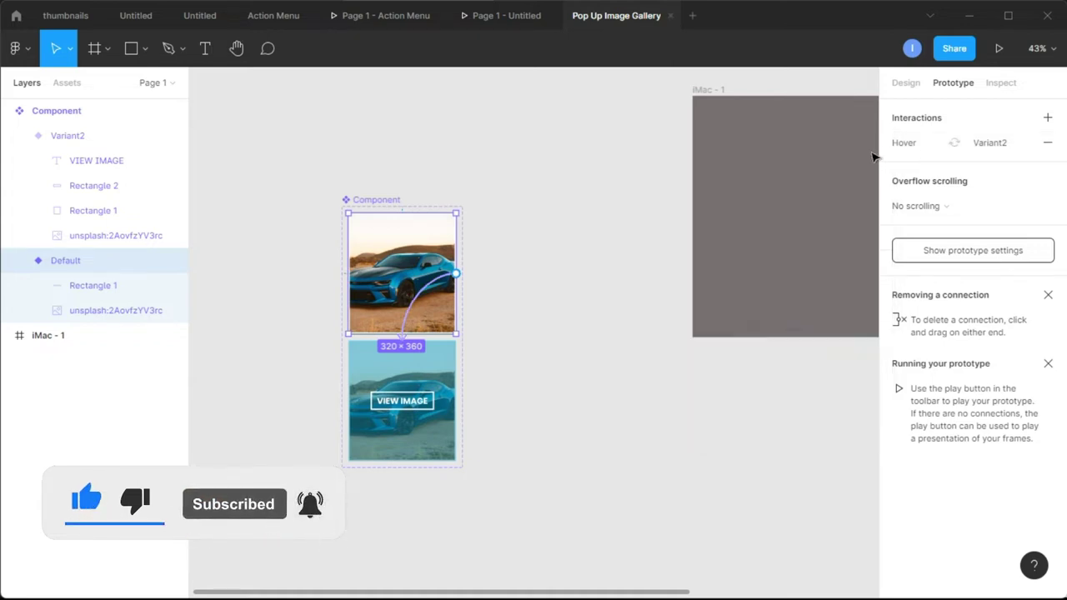
left_click(109, 321)
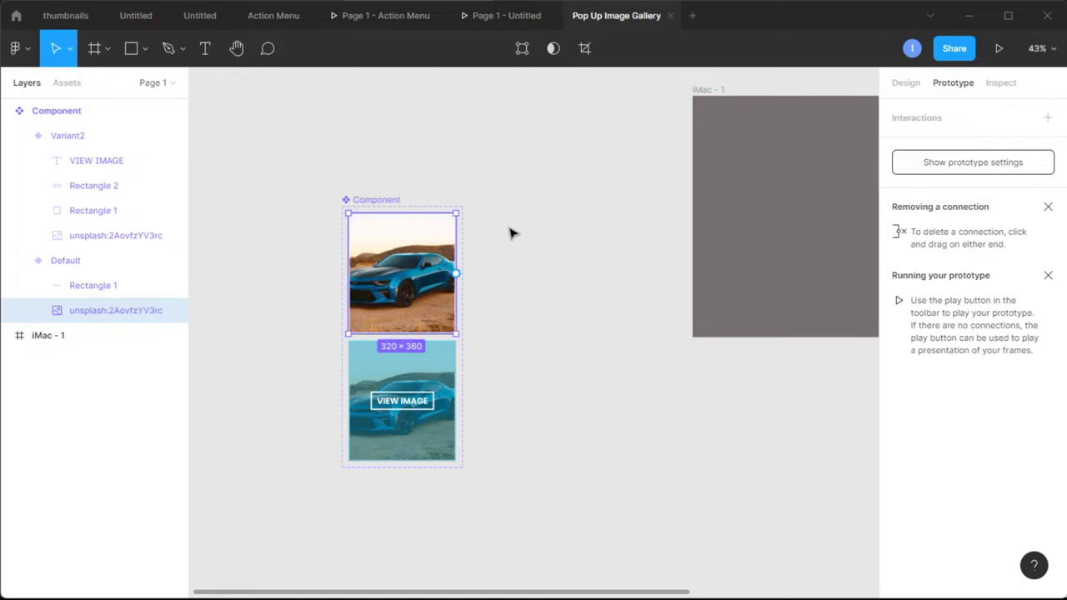
left_click(619, 193)
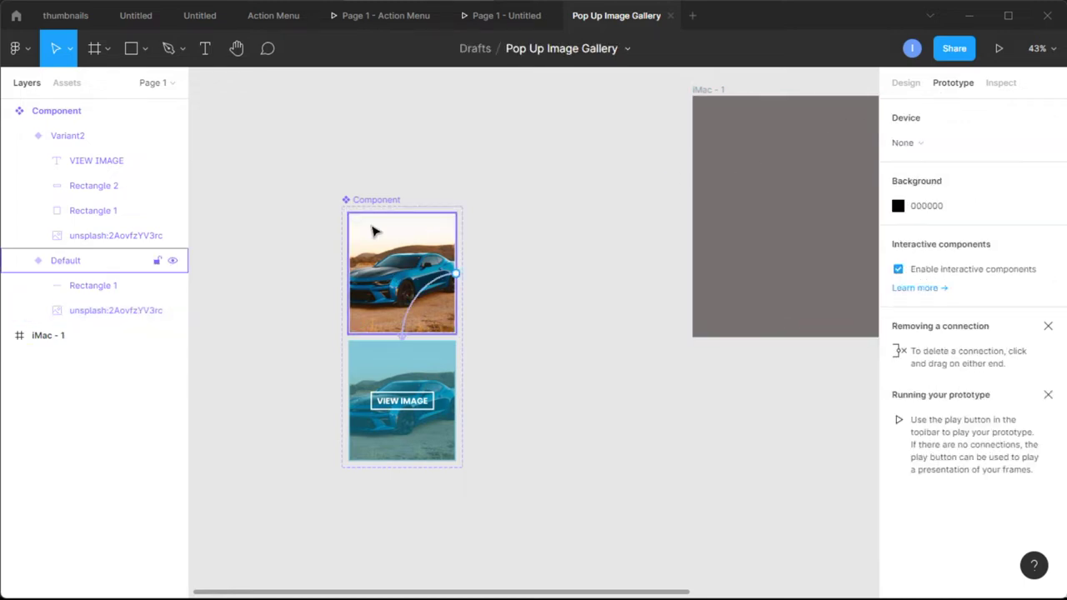
left_click(900, 82)
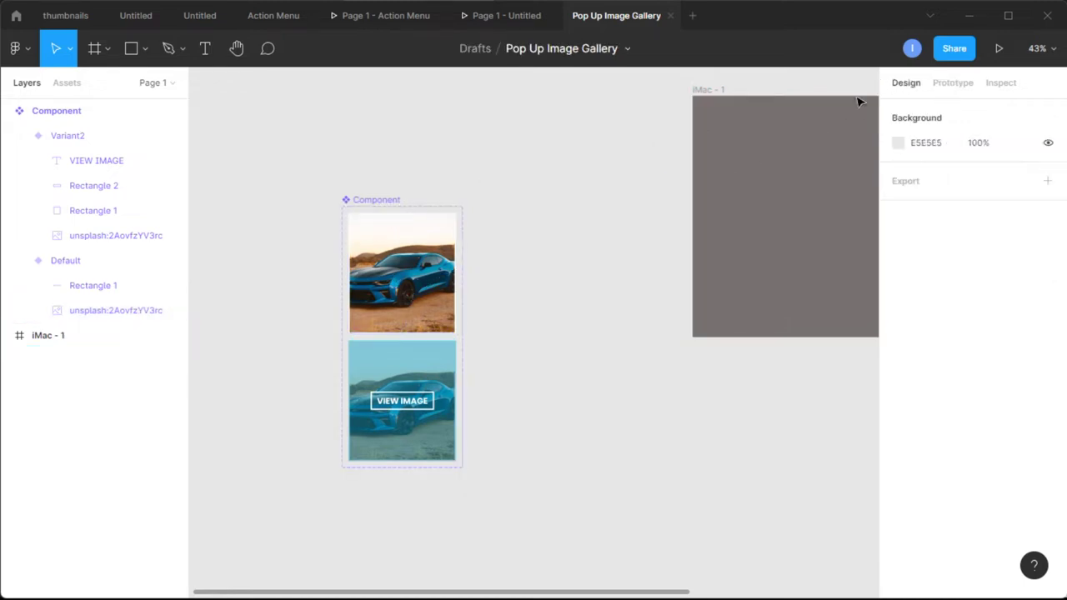
left_click(375, 262)
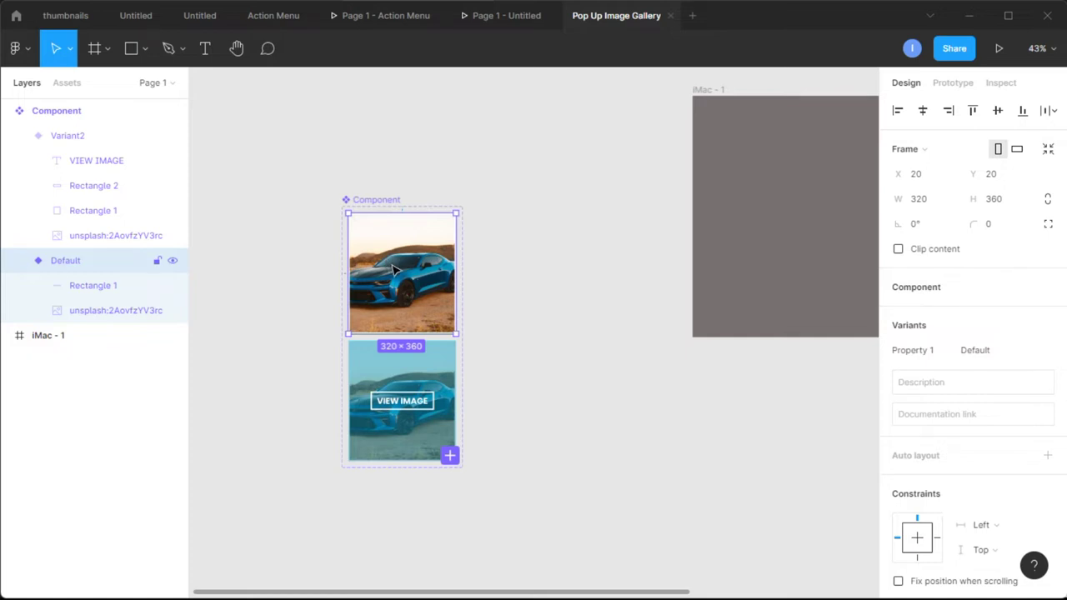
Place the car component instance inside iMac - 1 and rename it 'image 1'
left_click_drag(398, 269, 584, 239)
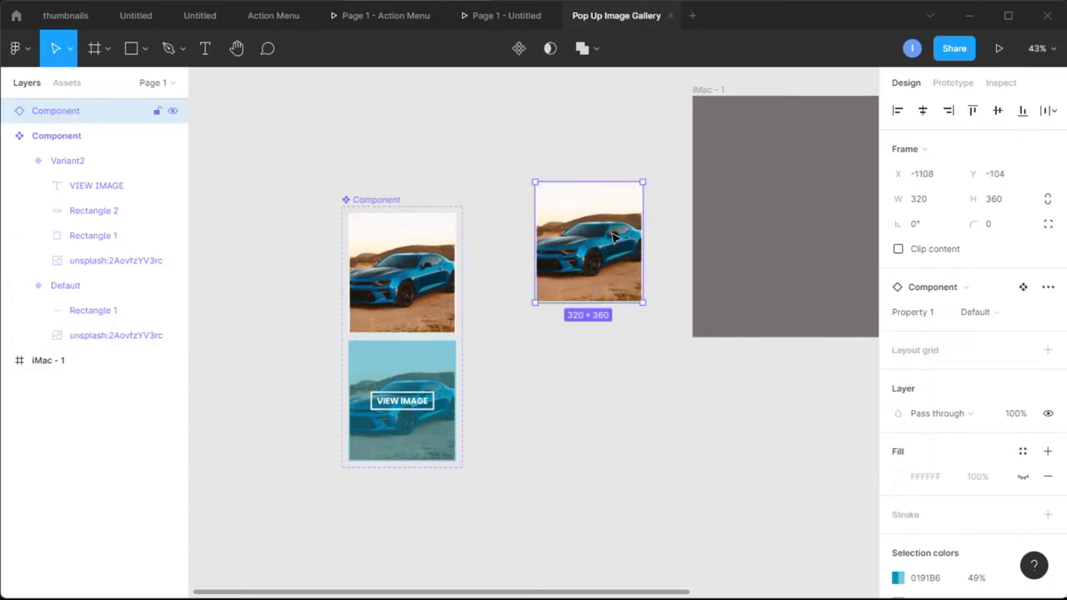
scroll(614, 237, "right", 3)
left_click_drag(457, 240, 612, 160)
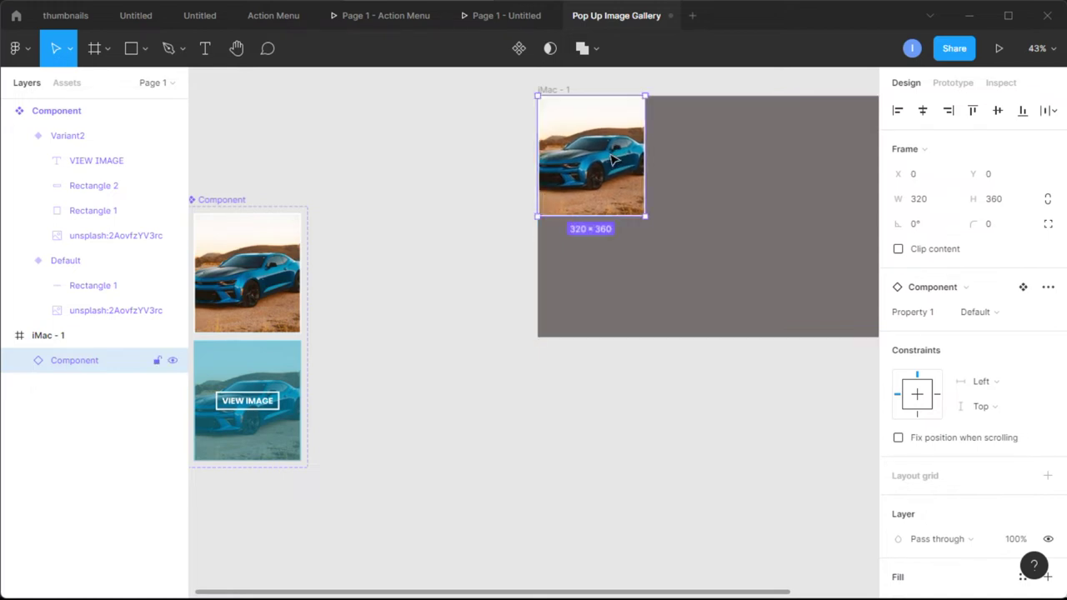
left_click(739, 178)
scroll(741, 176, "up", 2)
left_click(620, 177)
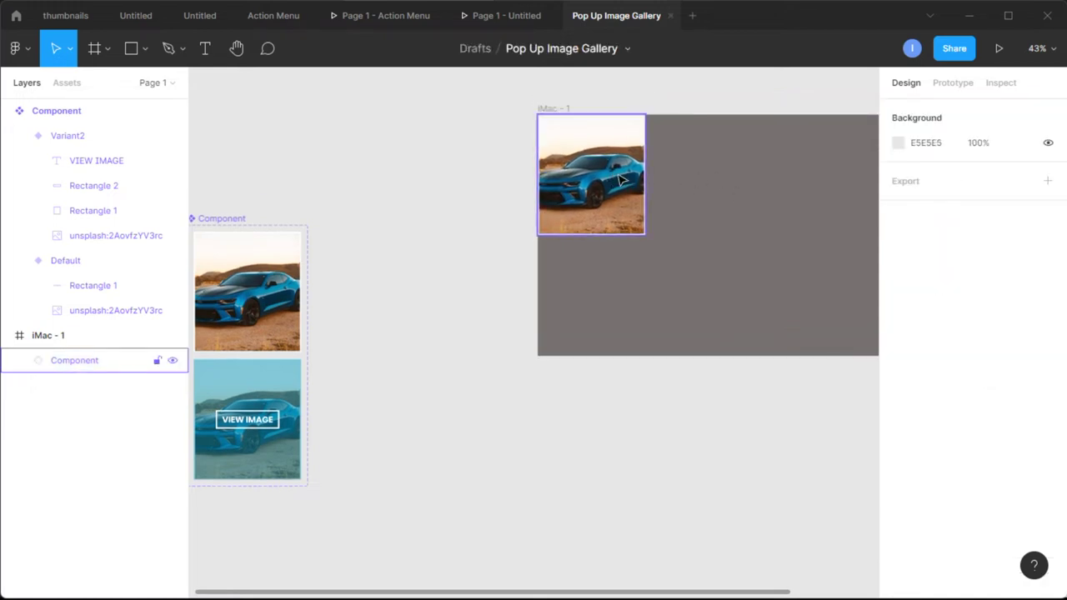
double_click(74, 360)
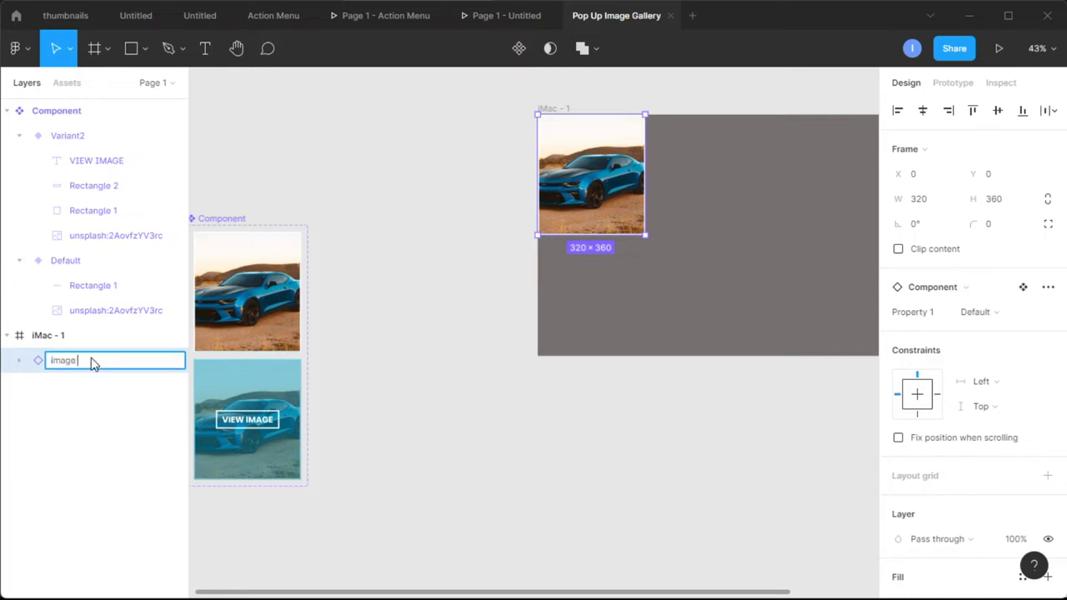
key("Return")
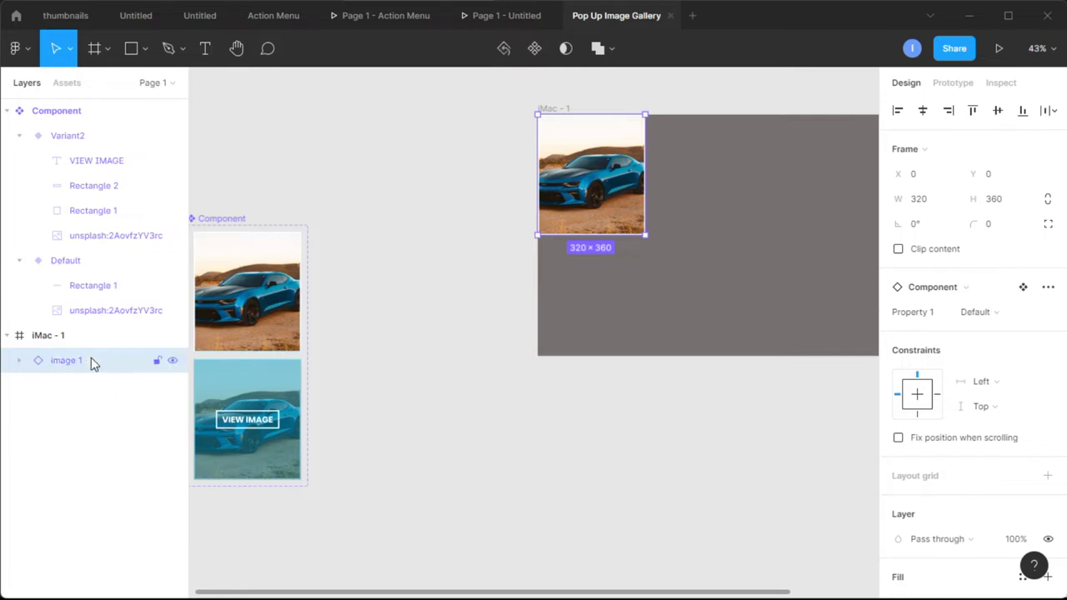
left_click(510, 360)
Duplicate image 1 into a top row of four cards
scroll(648, 297, "right", 4)
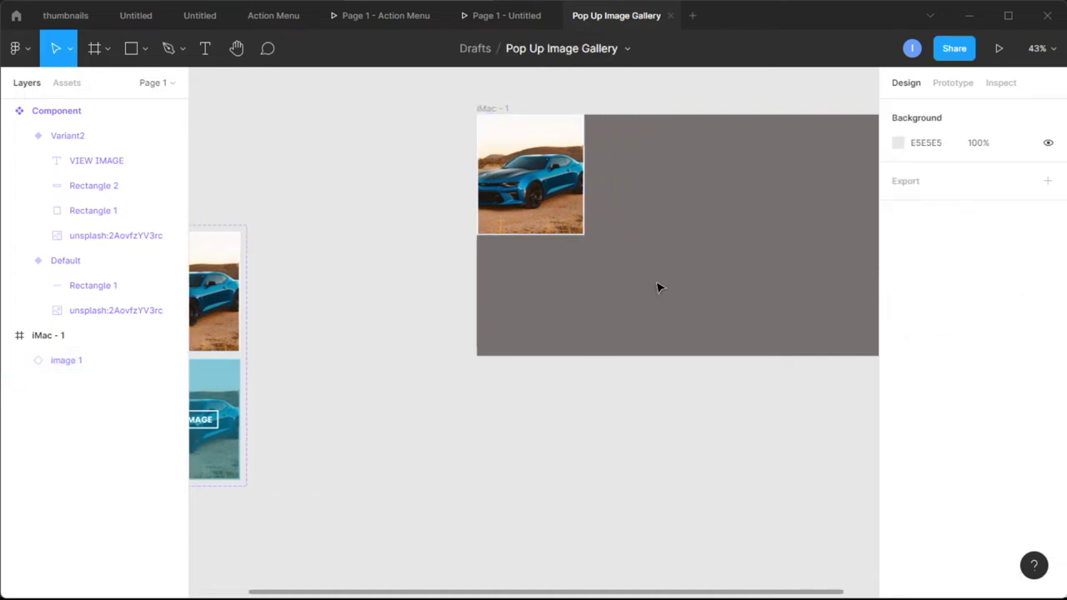
left_click(450, 193)
left_click_drag(442, 193, 549, 193)
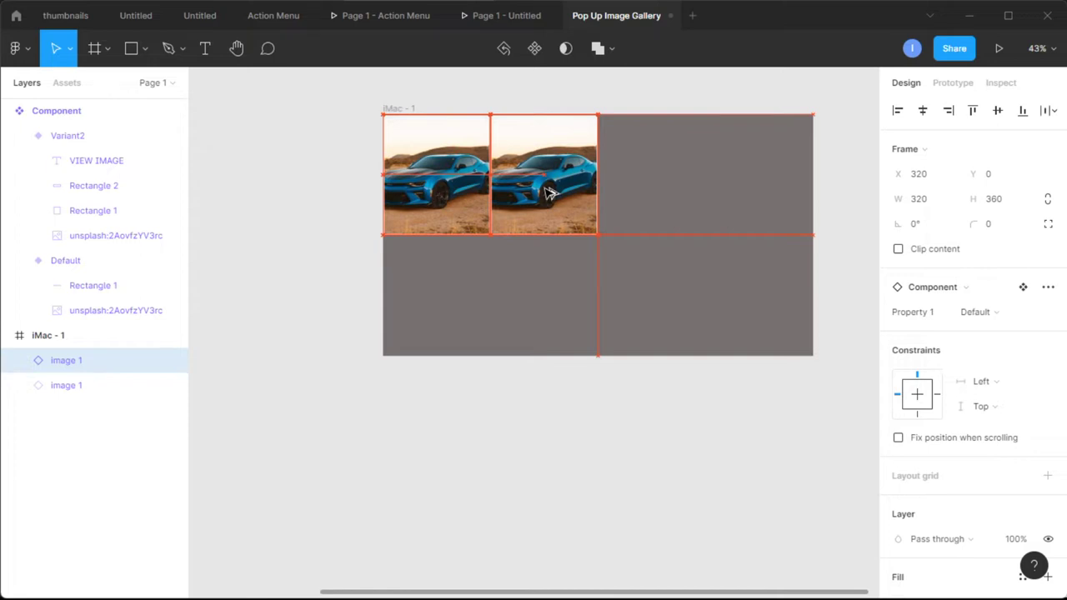
key("ctrl+d")
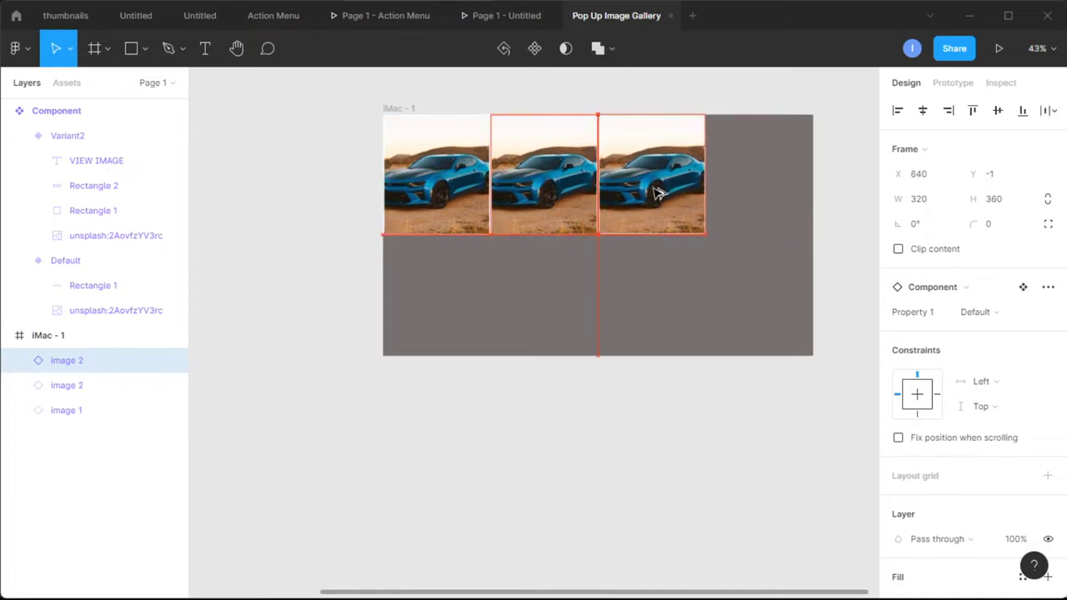
left_click_drag(658, 192, 765, 192)
left_click(861, 188)
Duplicate the top row into a second row of four, aligned snugly beneath it
left_click_drag(850, 208, 425, 288)
left_click(836, 292)
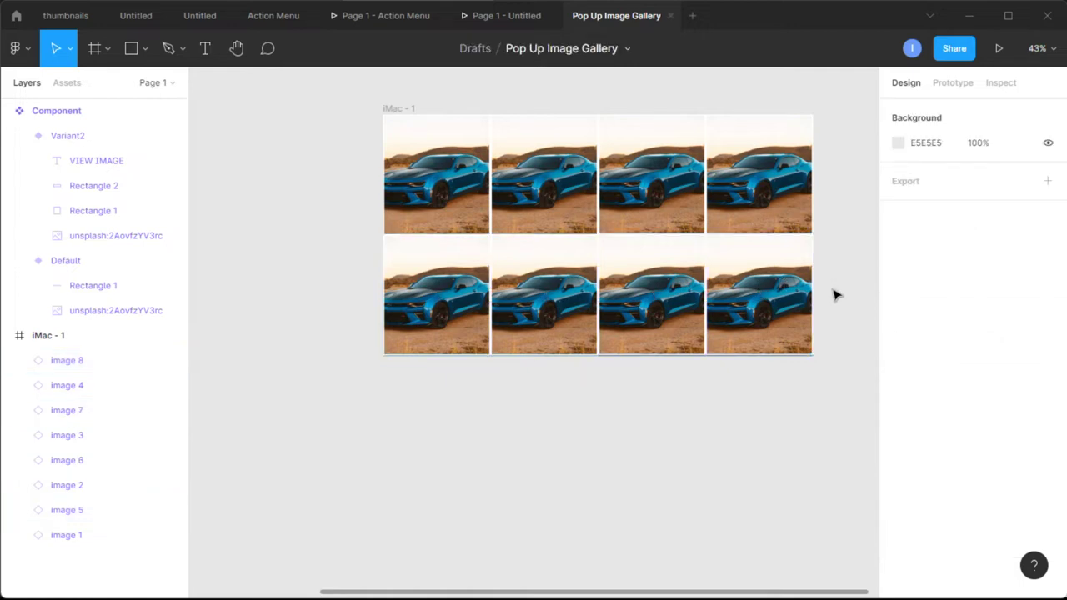
scroll(835, 294, "up", 3)
scroll(826, 294, "left", 2)
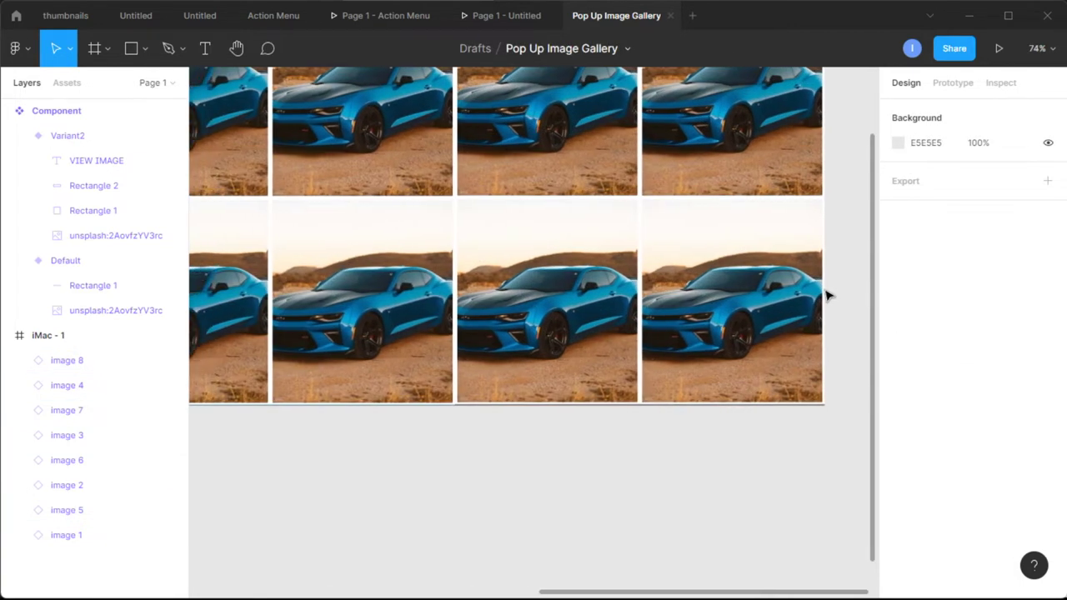
scroll(852, 338, "left", 1)
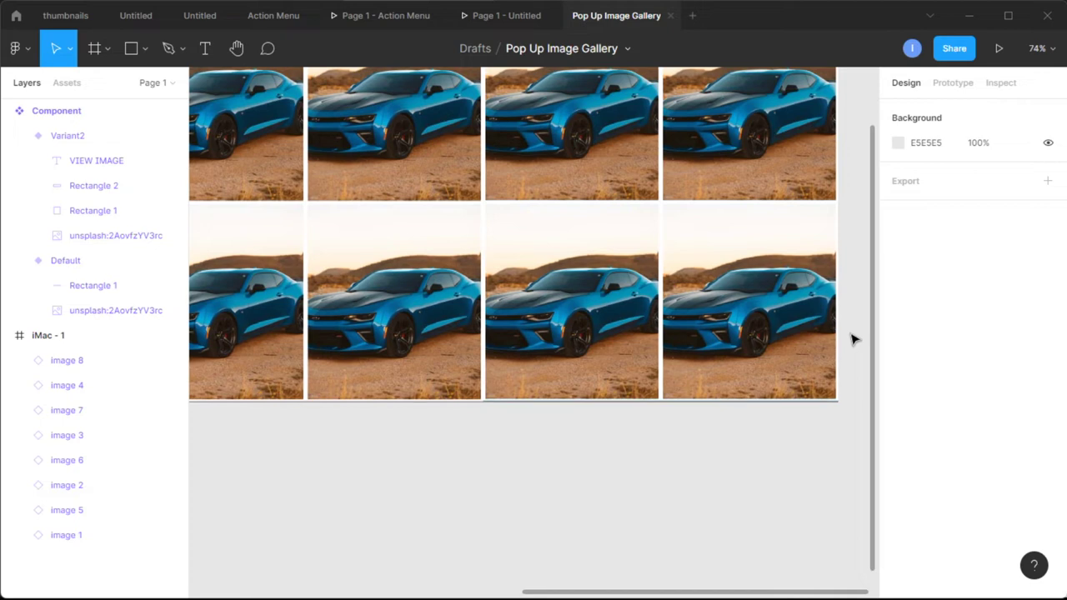
left_click_drag(852, 338, 317, 350)
scroll(325, 318, "left", 4)
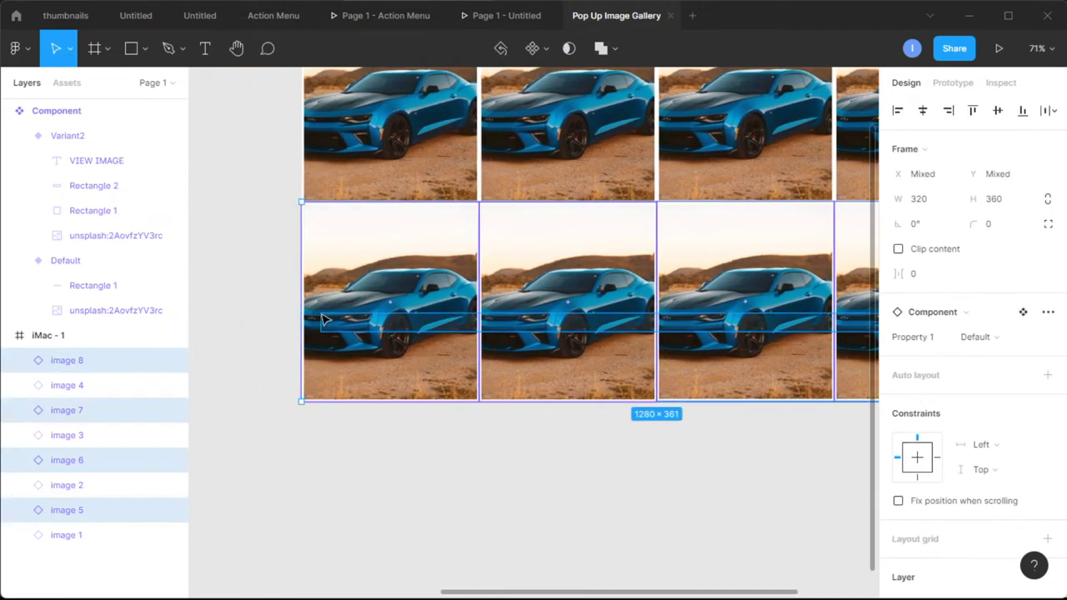
mouse_move(350, 316)
left_mouse_down()
mouse_move(351, 333)
mouse_move(350, 317)
left_mouse_up()
left_click(286, 326)
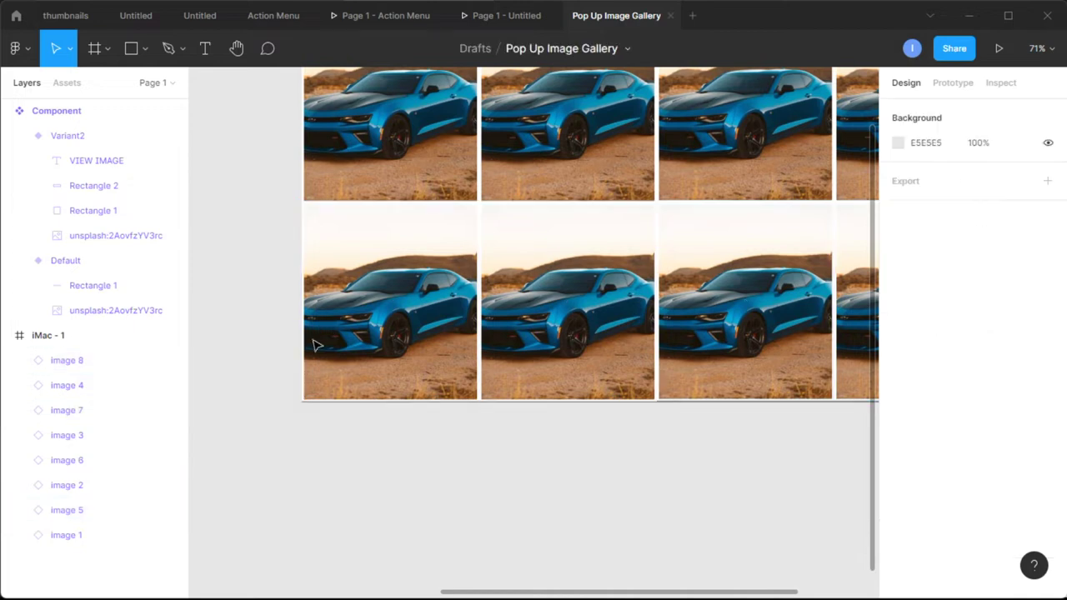
scroll(645, 447, "down", 5)
scroll(646, 447, "left", 5)
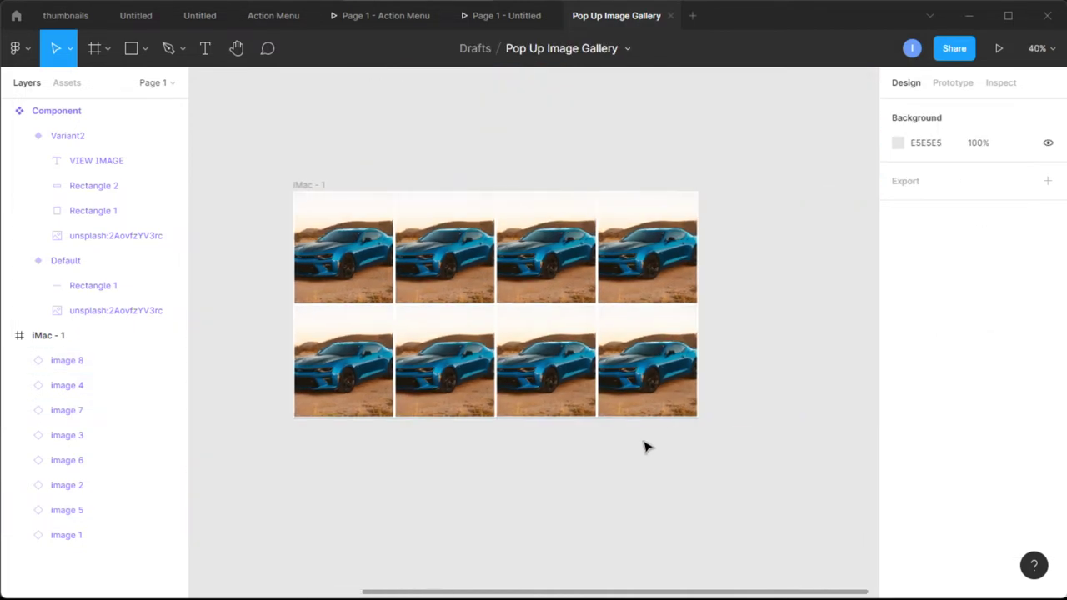
scroll(748, 356, "left", 2)
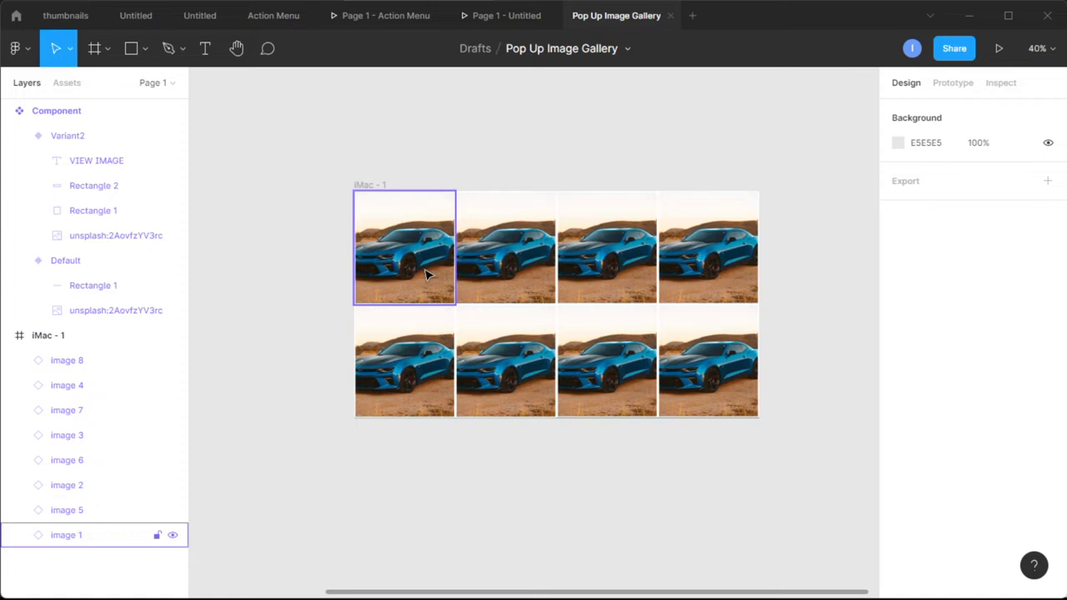
Select image 2 in the gallery and expand its layer contents
left_click(505, 266)
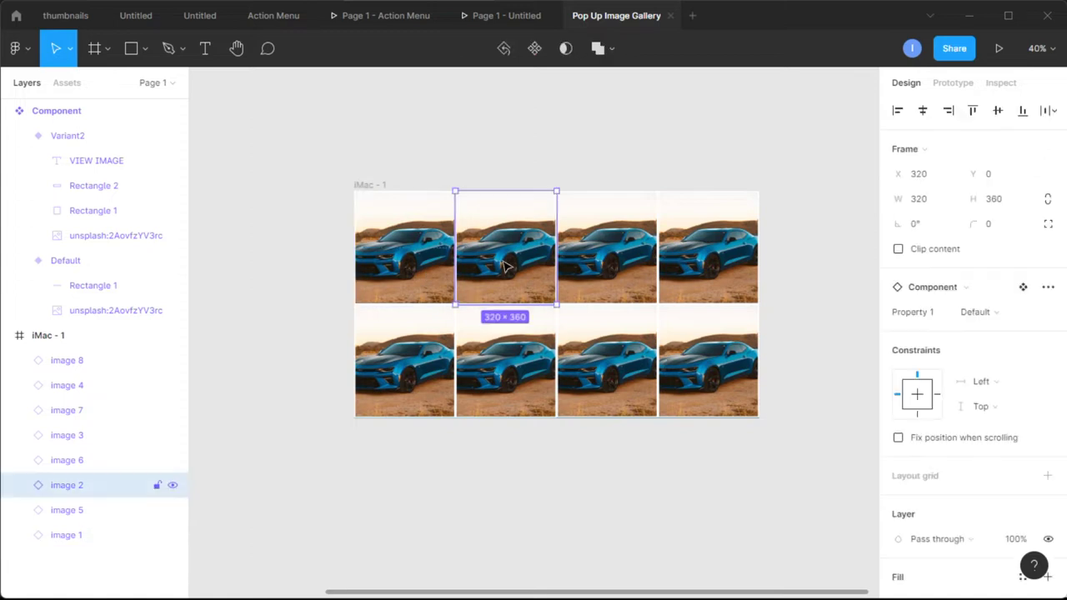
left_click(84, 514)
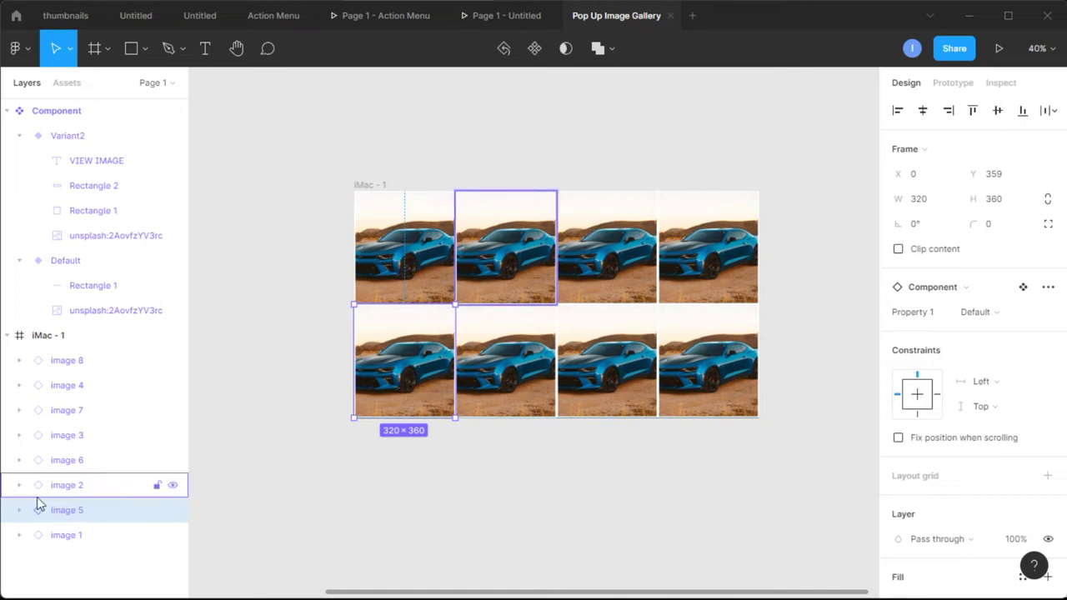
left_click(19, 485)
left_click(502, 267)
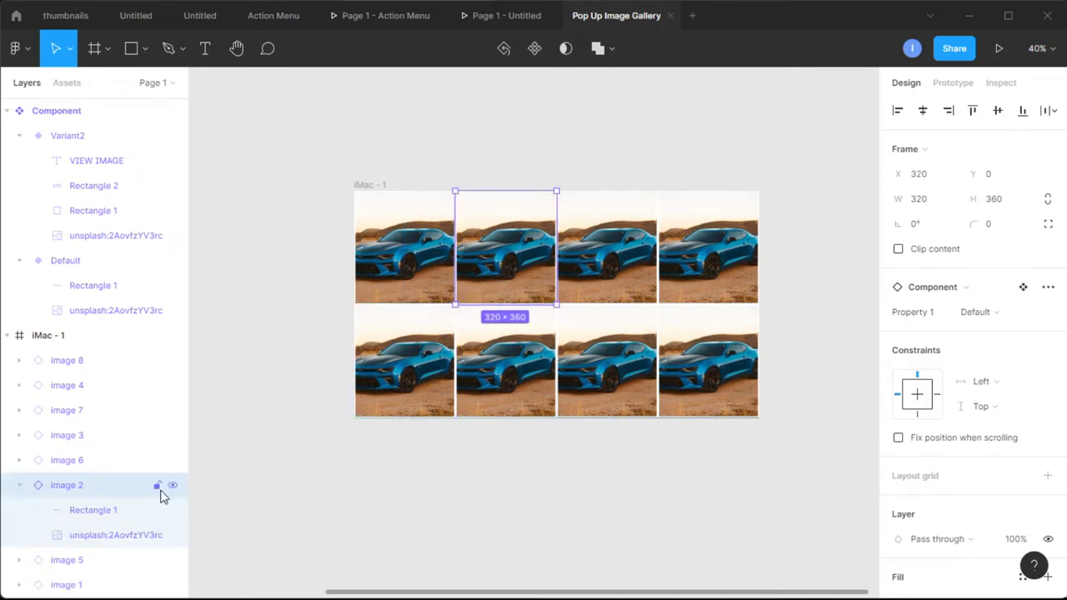
Launch the Unsplash plugin and search for 'cars' photos
right_click(317, 501)
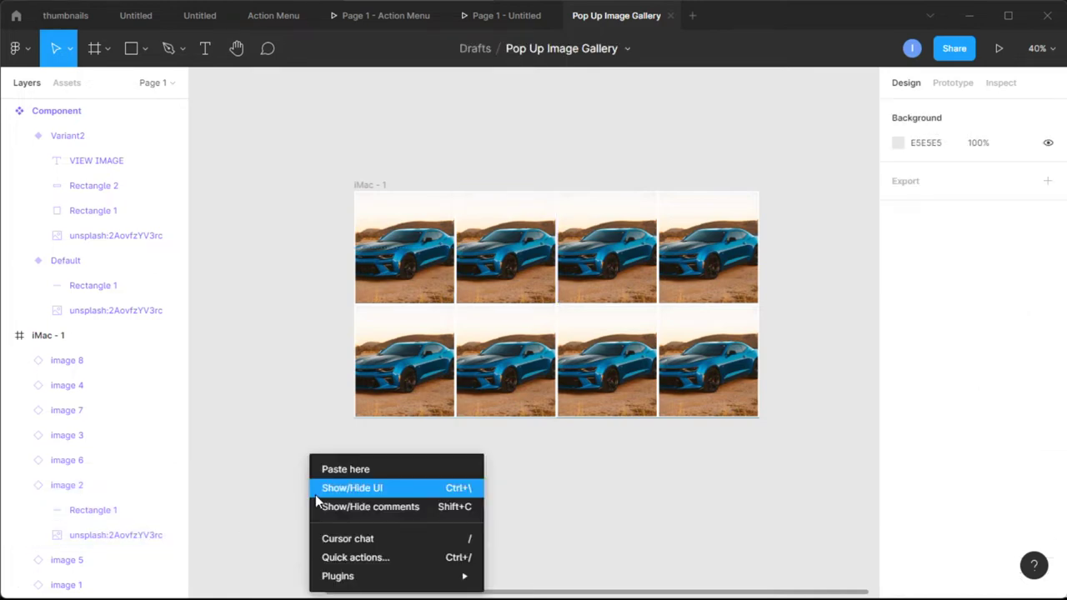
mouse_move(464, 575)
scroll(550, 541, "down", 5)
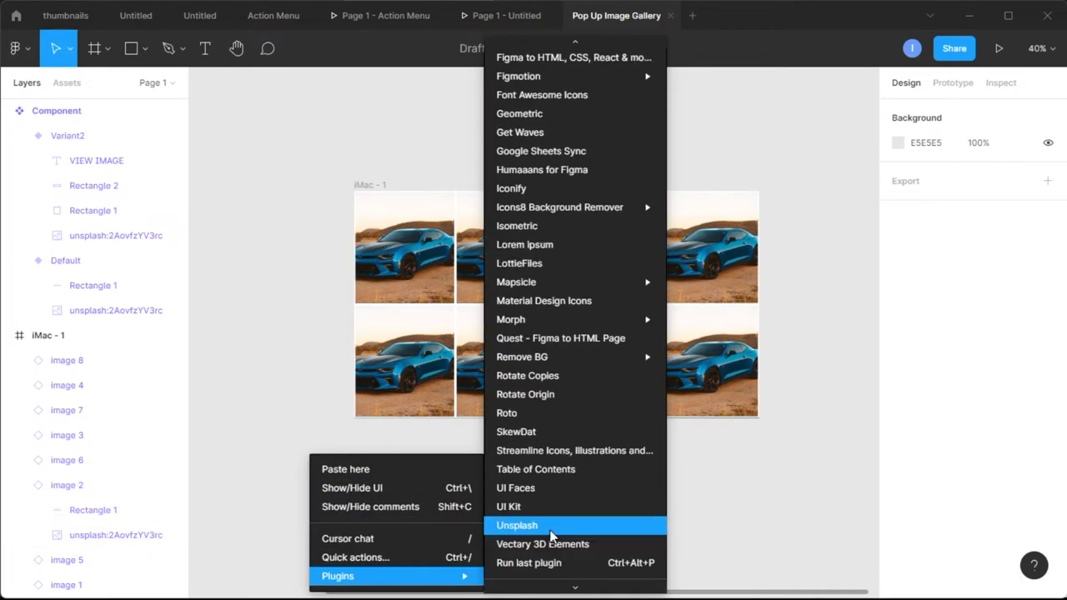
left_click(551, 526)
left_click(742, 177)
type("cars")
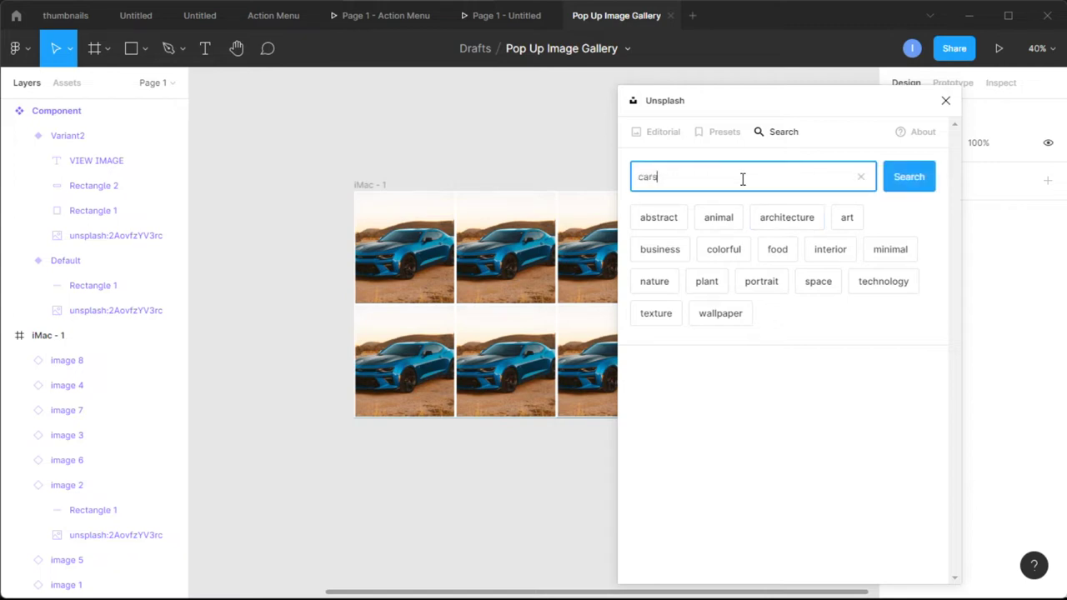
key("Return")
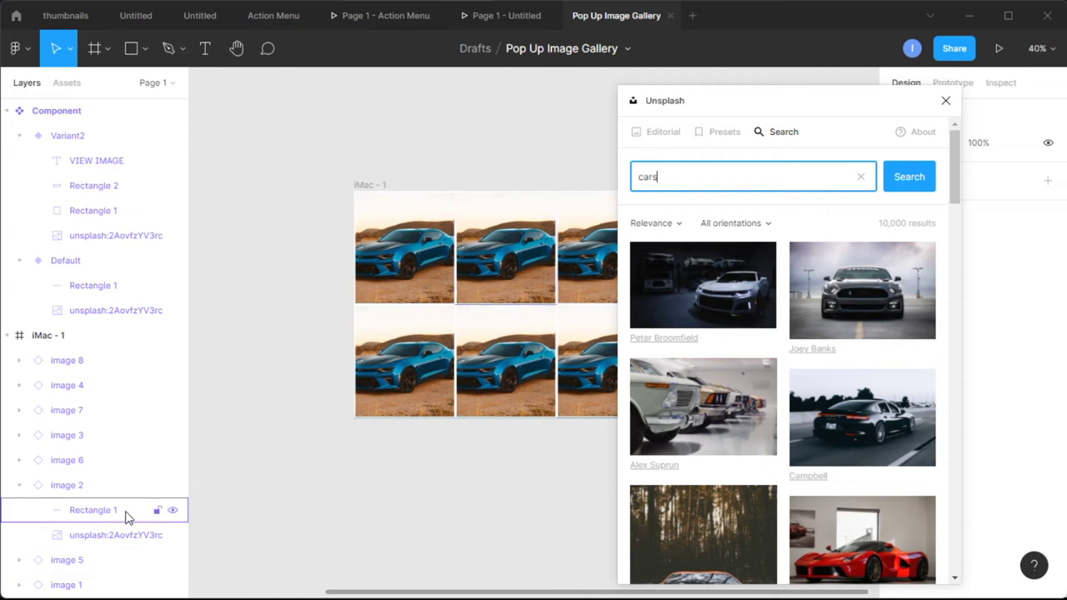
left_click(112, 541)
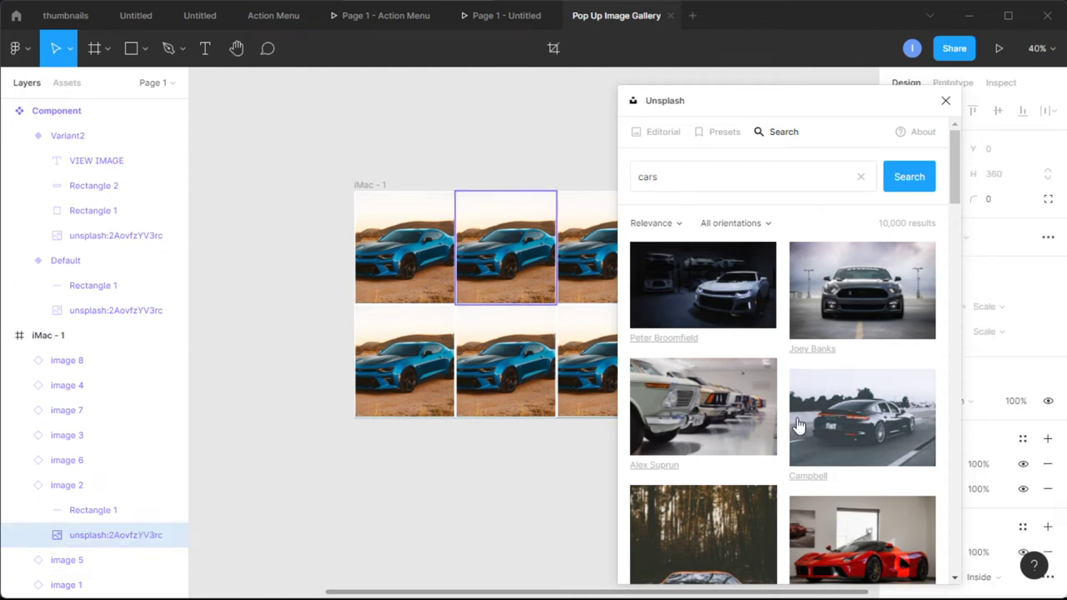
Fill image 2 with the orange Lamborghini photo
scroll(858, 428, "down", 4)
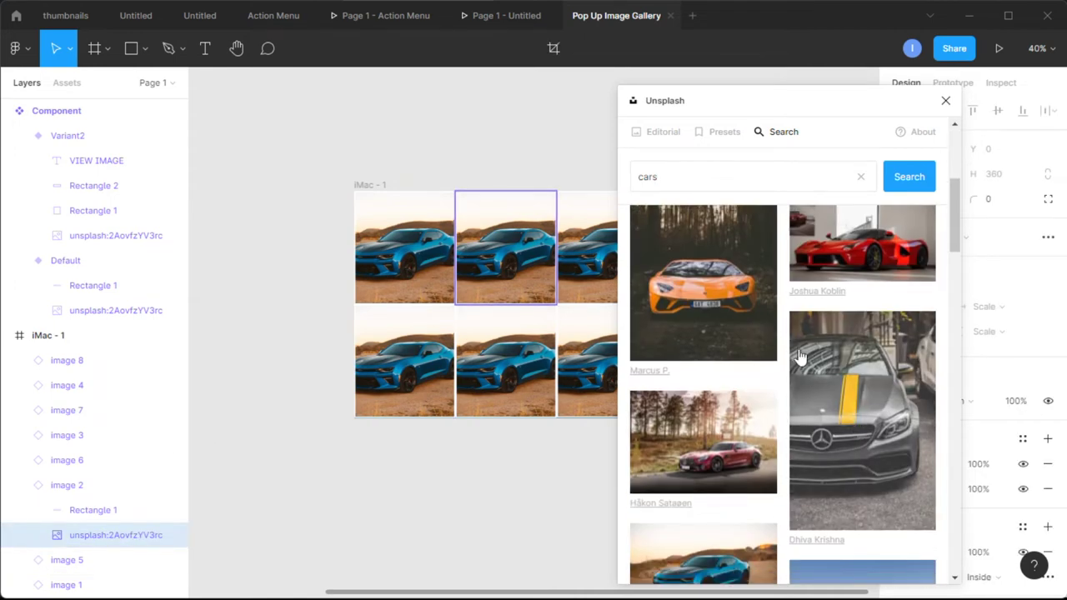
left_click(744, 305)
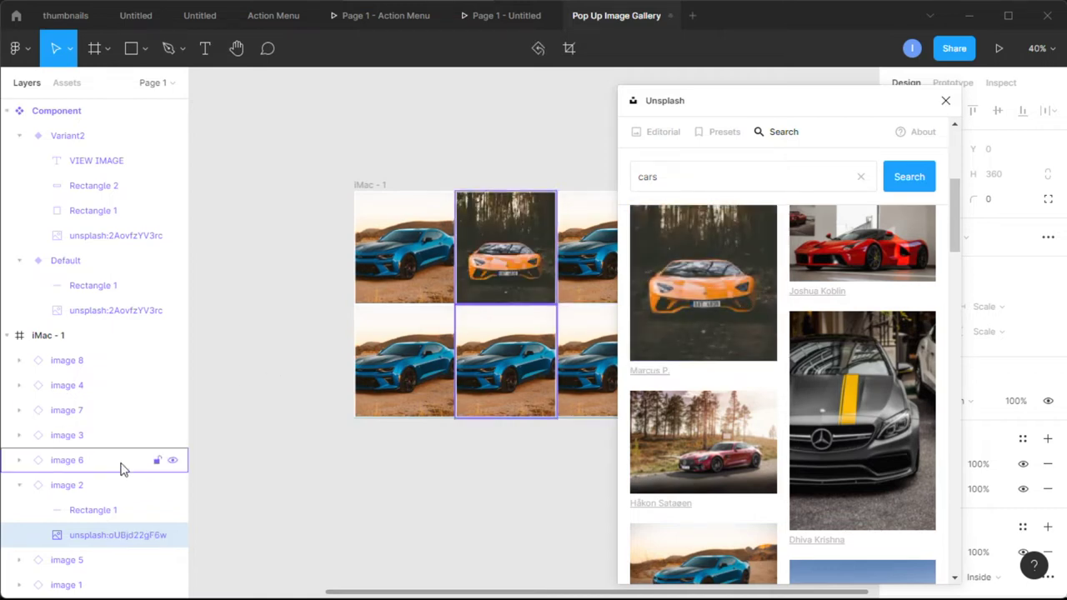
left_click(20, 487)
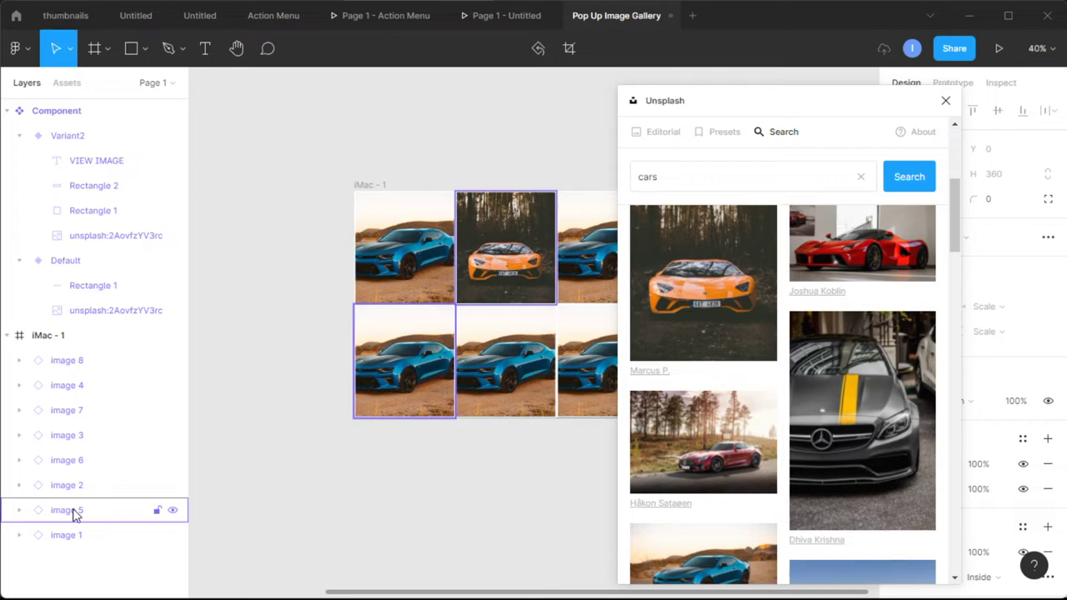
Fill image 3's photo layer with the white SUV on a snowy road
left_click(90, 440)
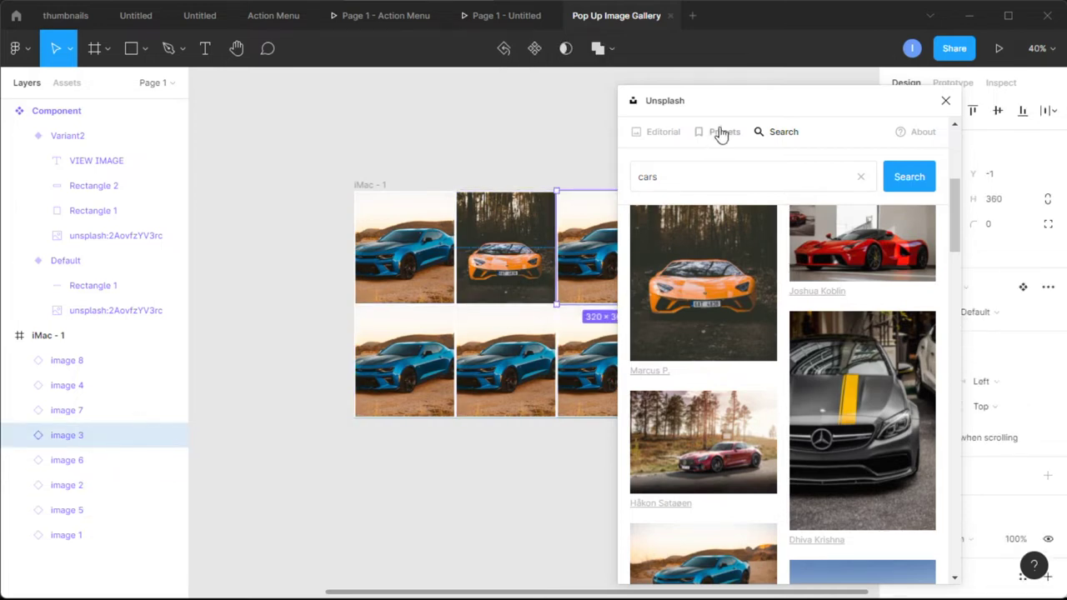
left_click_drag(748, 111, 839, 105)
left_click_drag(905, 100, 805, 90)
scroll(907, 293, "down", 10)
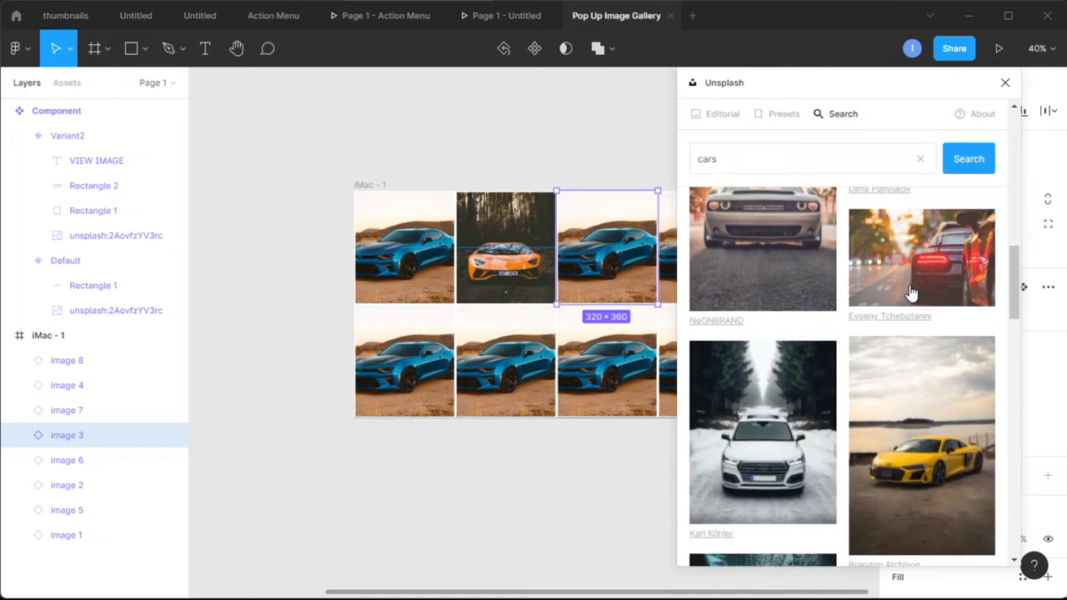
scroll(911, 292, "down", 5)
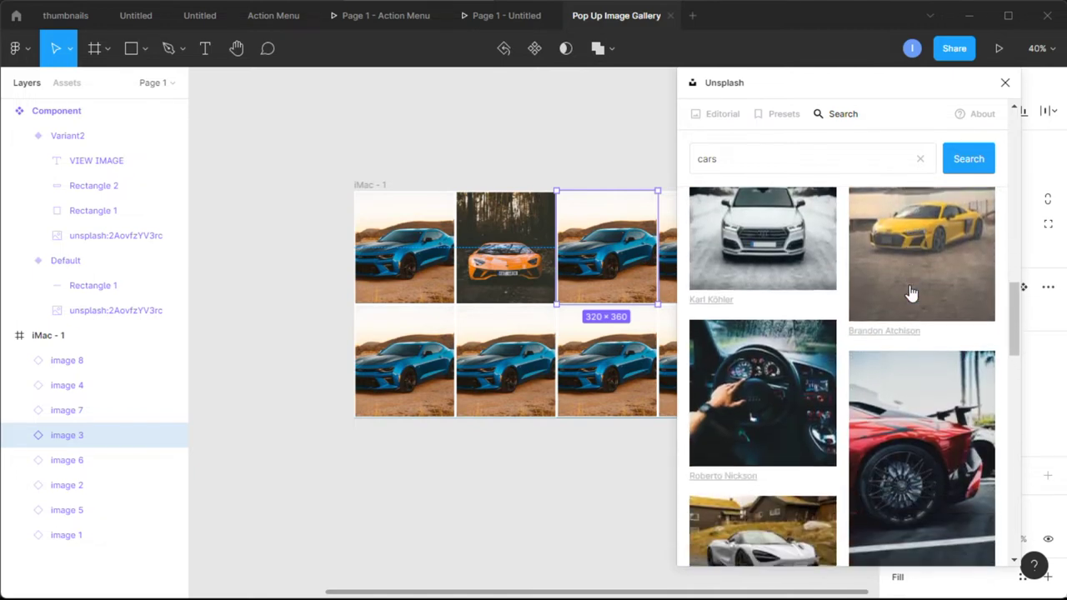
scroll(911, 293, "up", 2)
left_click(771, 295)
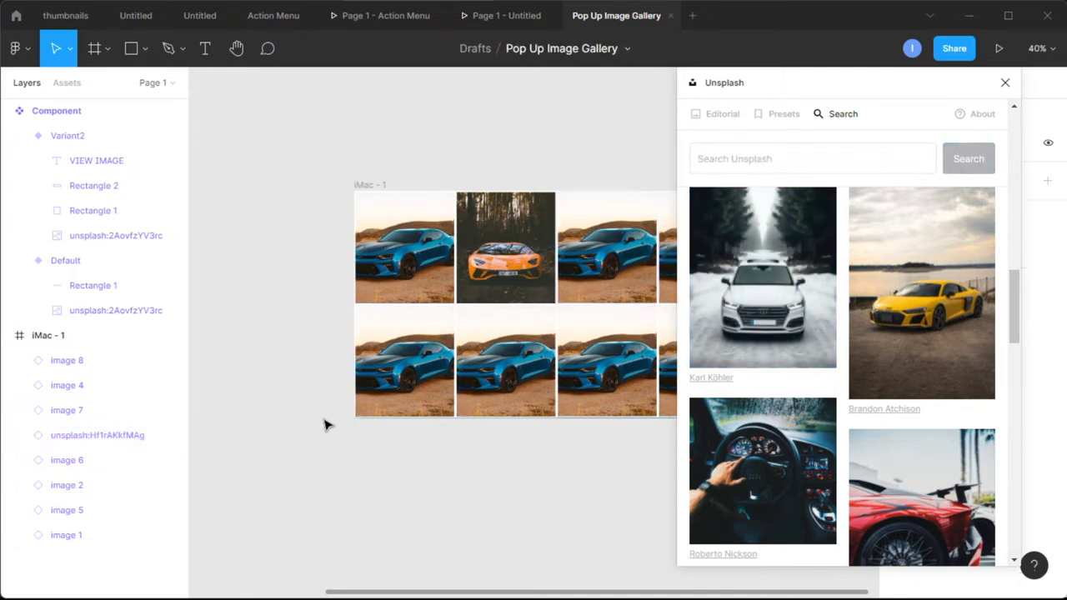
left_click(21, 440)
left_click(106, 492)
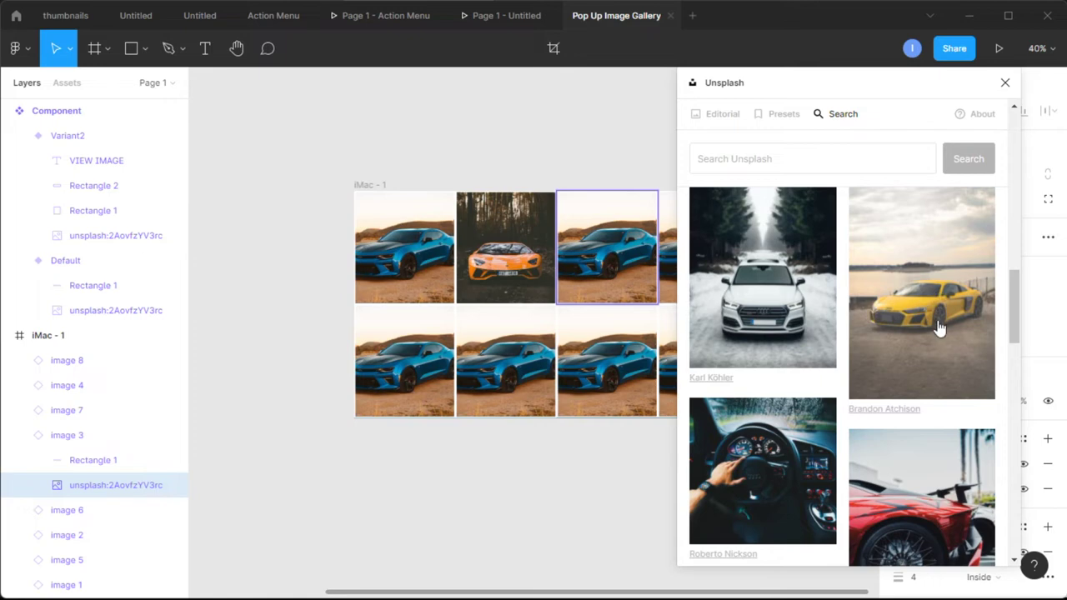
left_click(801, 298)
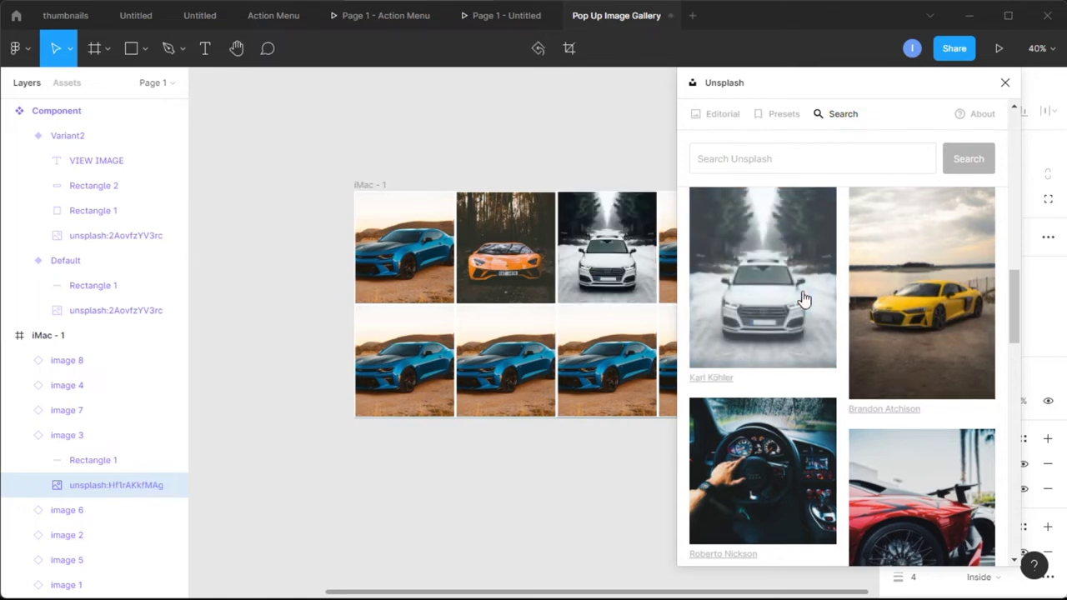
Fill image 4's unsplash layer with the dark showroom supercar photo
left_click_drag(836, 85, 364, 104)
left_click(744, 244)
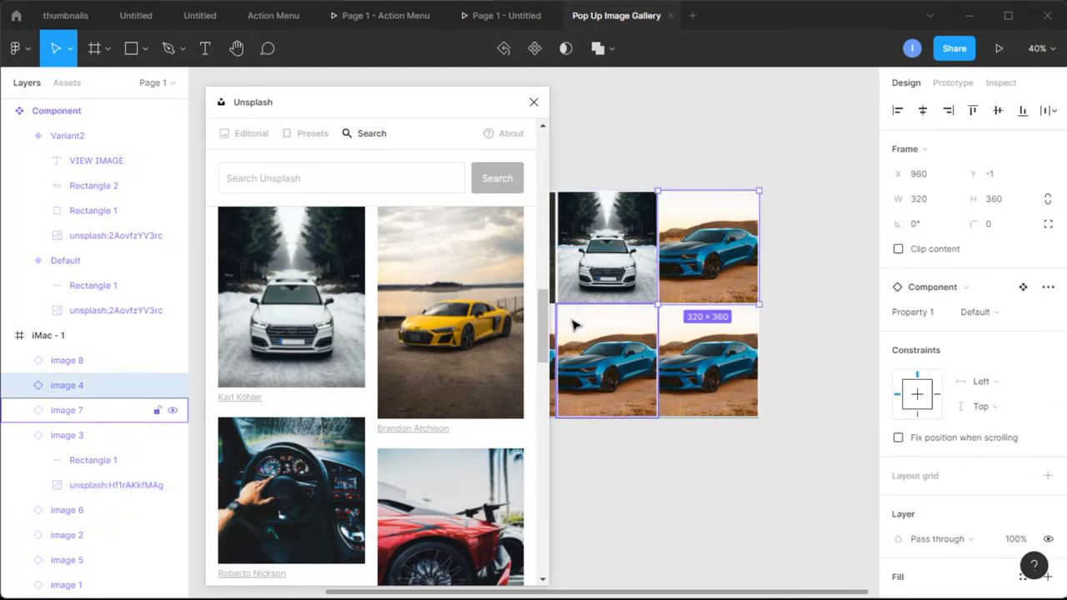
left_click(20, 386)
left_click(19, 485)
left_click(88, 435)
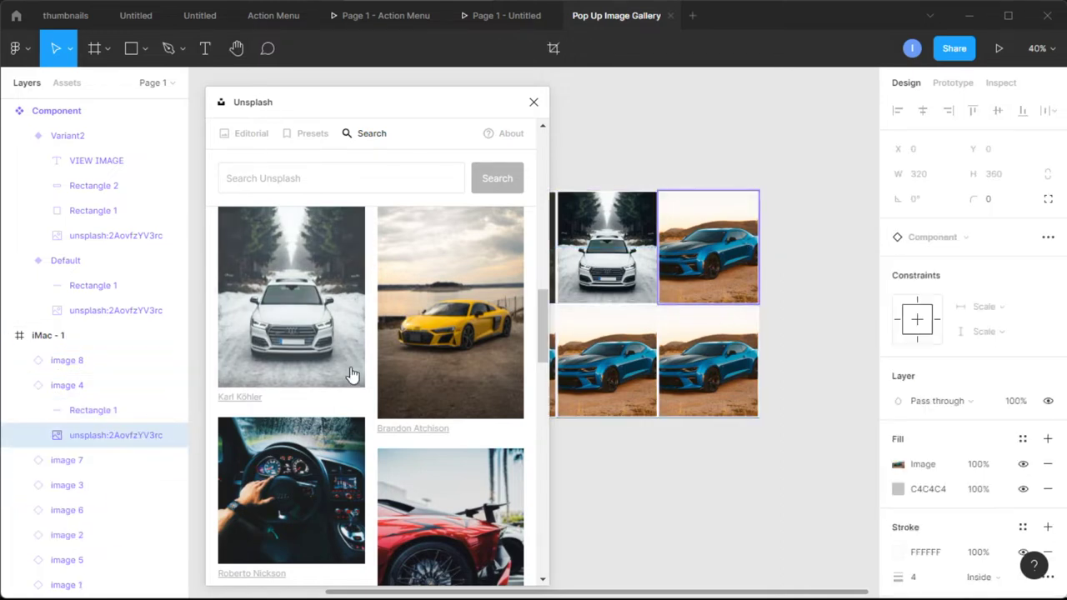
scroll(352, 375, "down", 15)
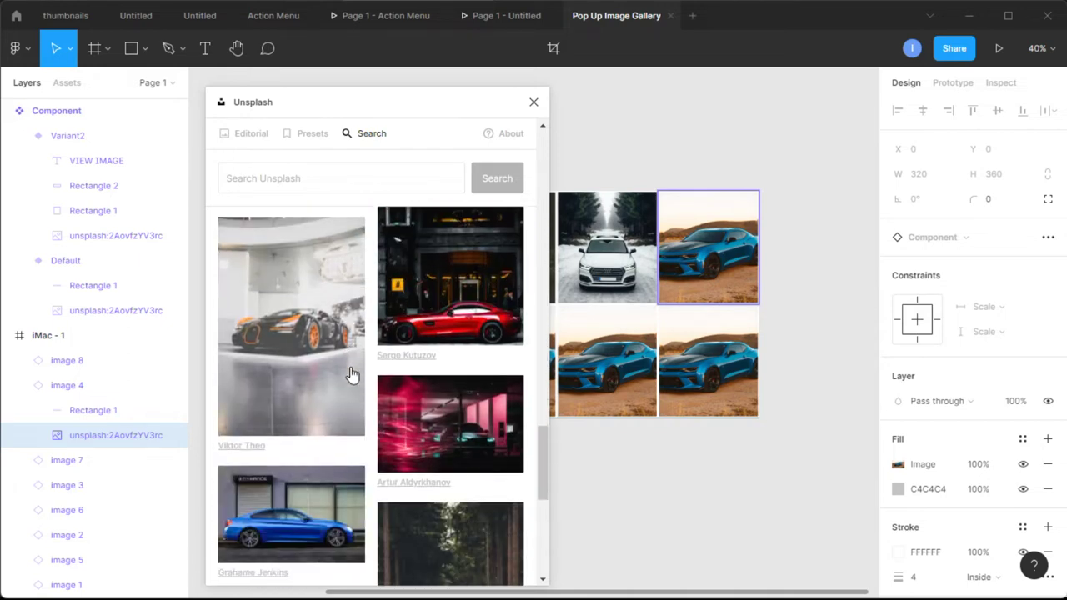
left_click(307, 337)
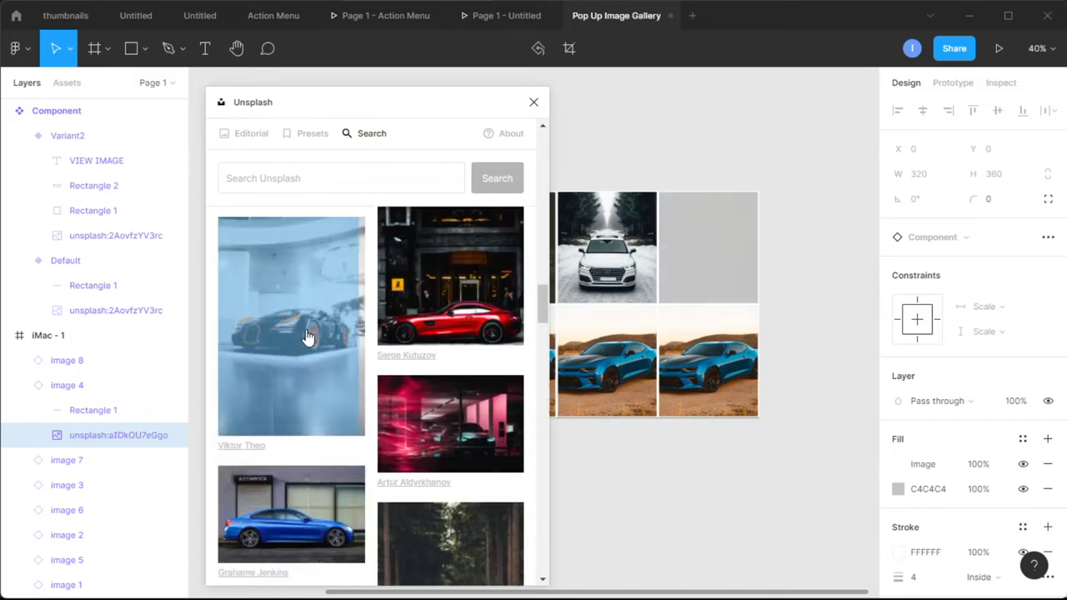
Fill image 5's unsplash layer with the green coupe photo
left_click_drag(376, 107, 899, 101)
left_click(406, 384)
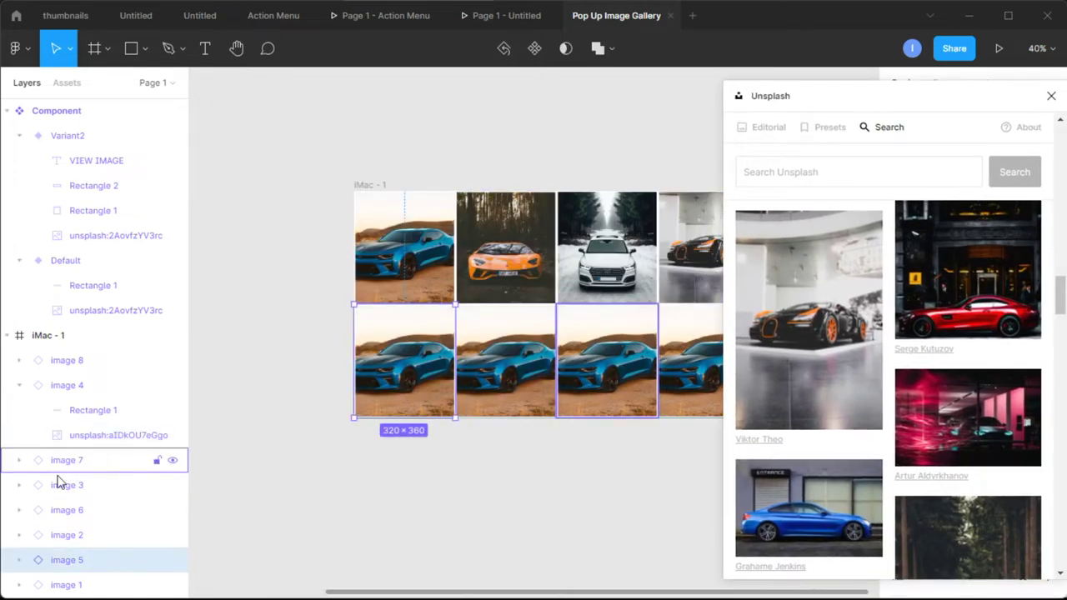
left_click(21, 388)
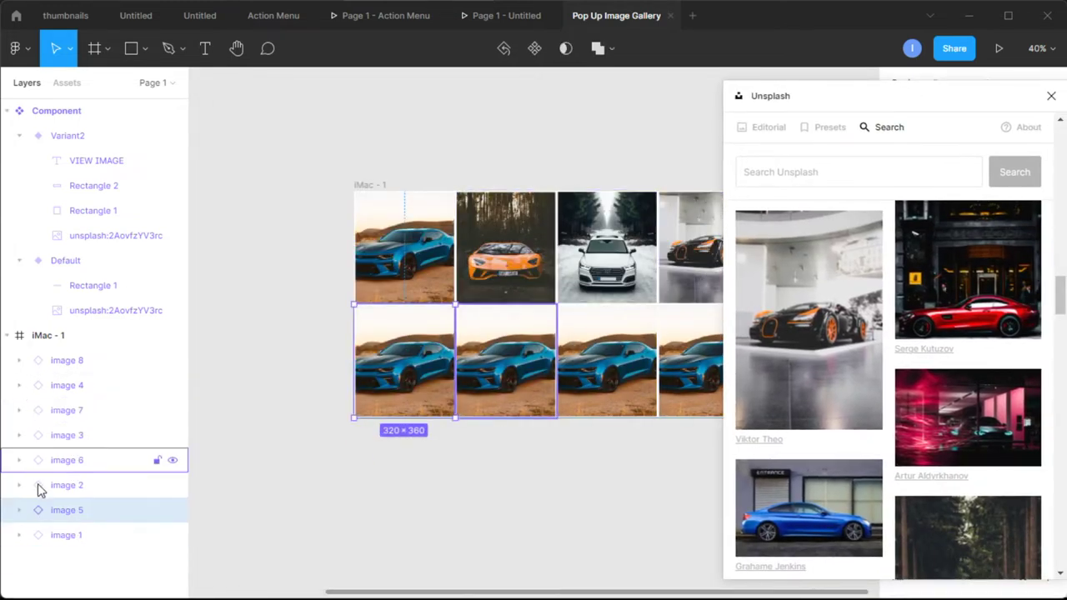
left_click(20, 511)
left_click(86, 563)
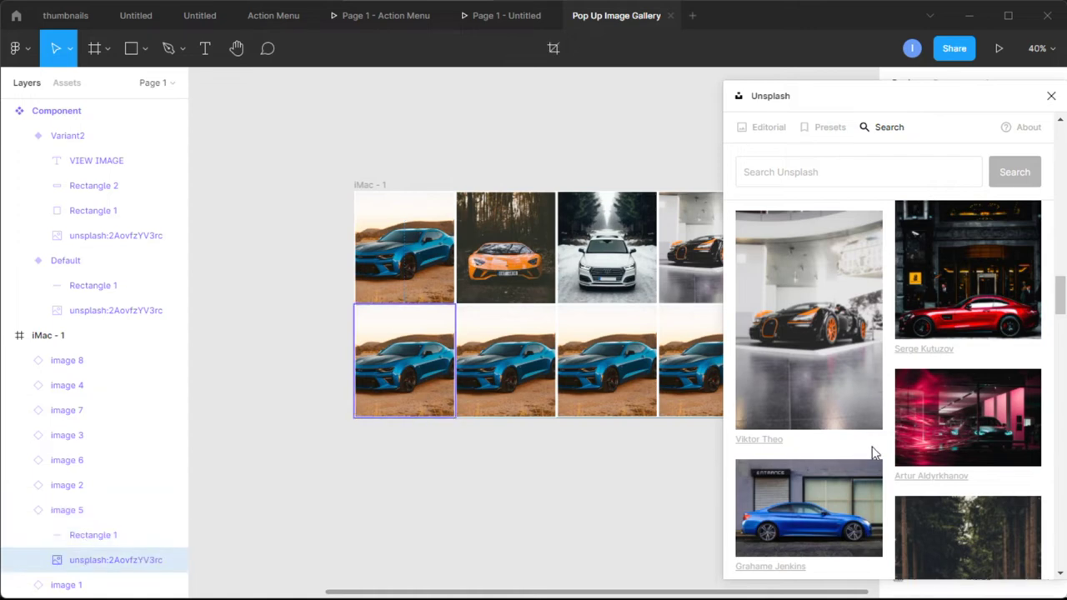
scroll(875, 448, "down", 5)
scroll(888, 447, "down", 4)
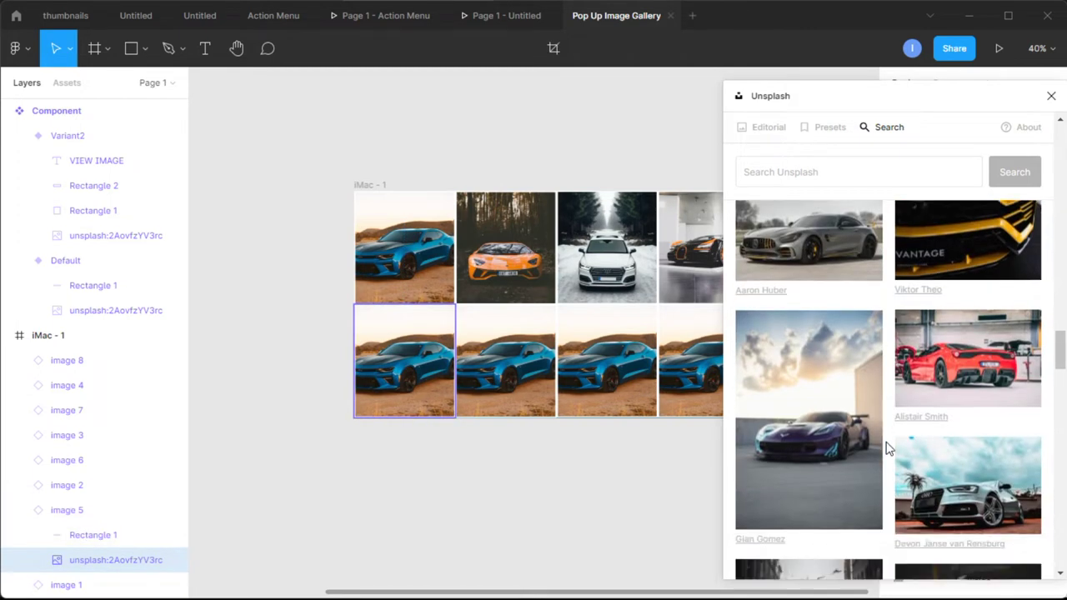
scroll(888, 447, "down", 2)
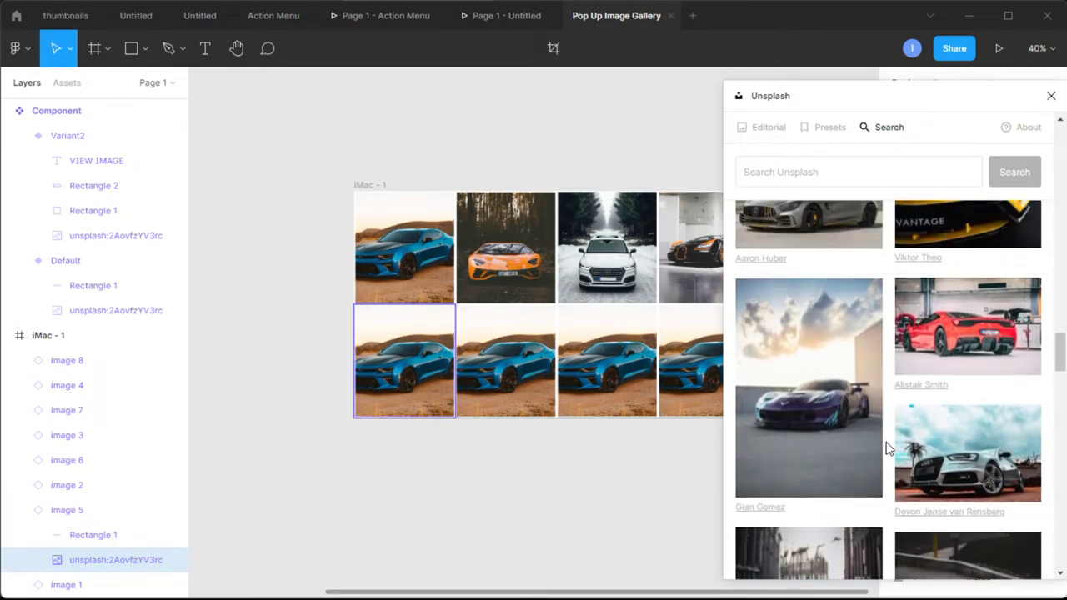
left_click(943, 477)
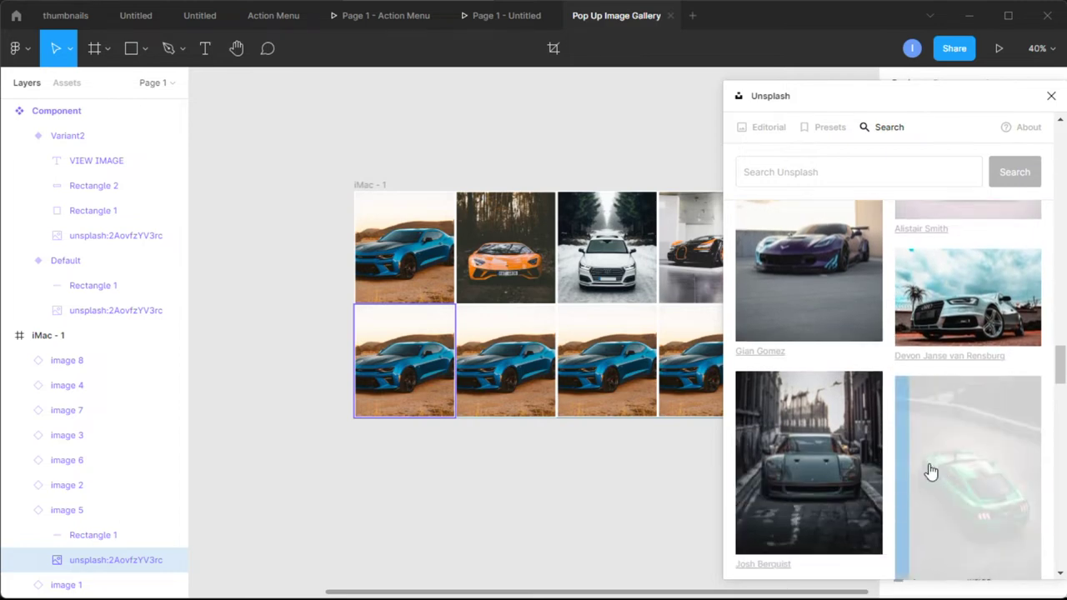
Fill image 6's unsplash layer with the headlight-lit muscle car photo
left_click(26, 510)
left_click(526, 365)
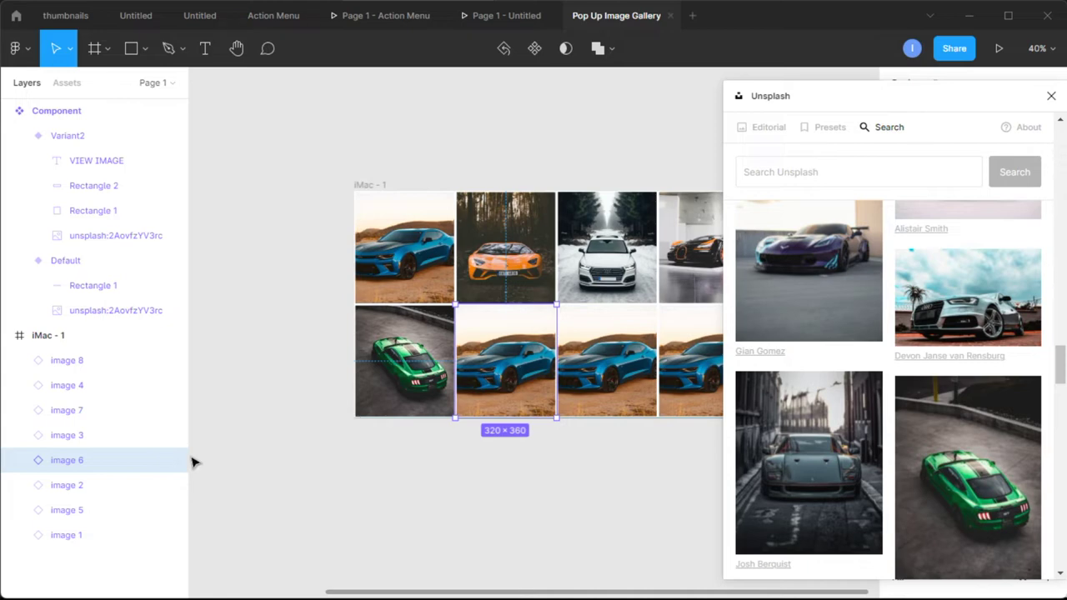
left_click(23, 465)
left_click(112, 509)
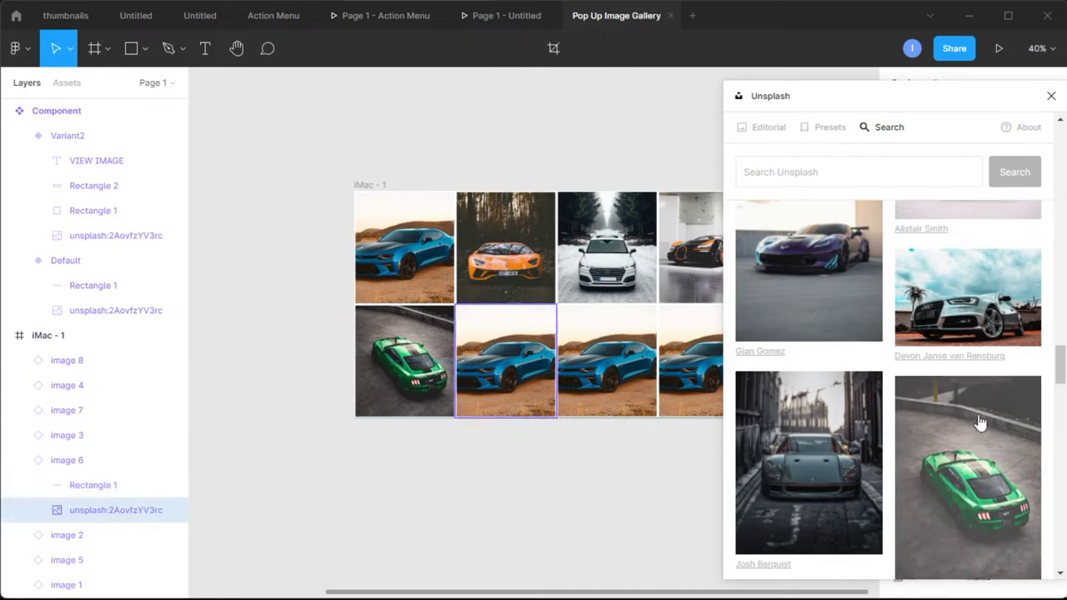
scroll(979, 425, "down", 4)
scroll(979, 425, "down", 8)
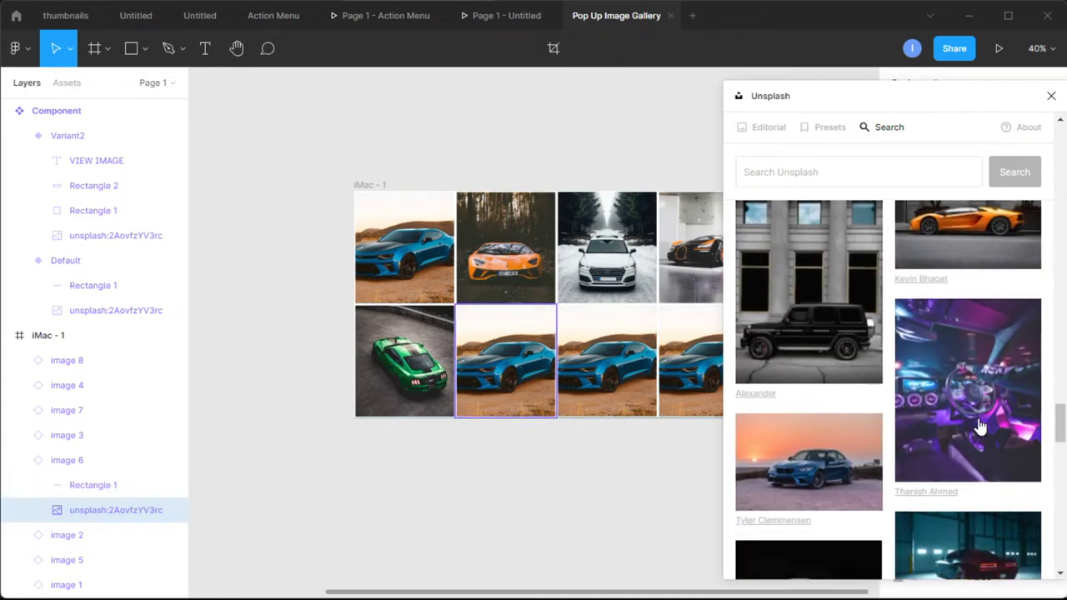
scroll(979, 425, "down", 5)
scroll(979, 425, "up", 2)
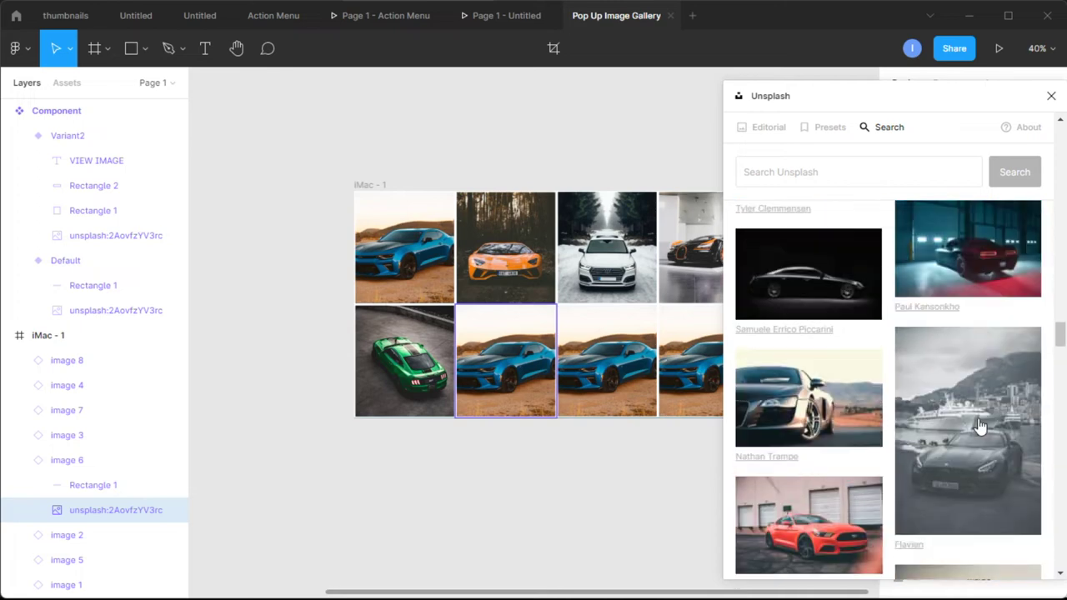
scroll(979, 425, "down", 2)
scroll(979, 425, "up", 4)
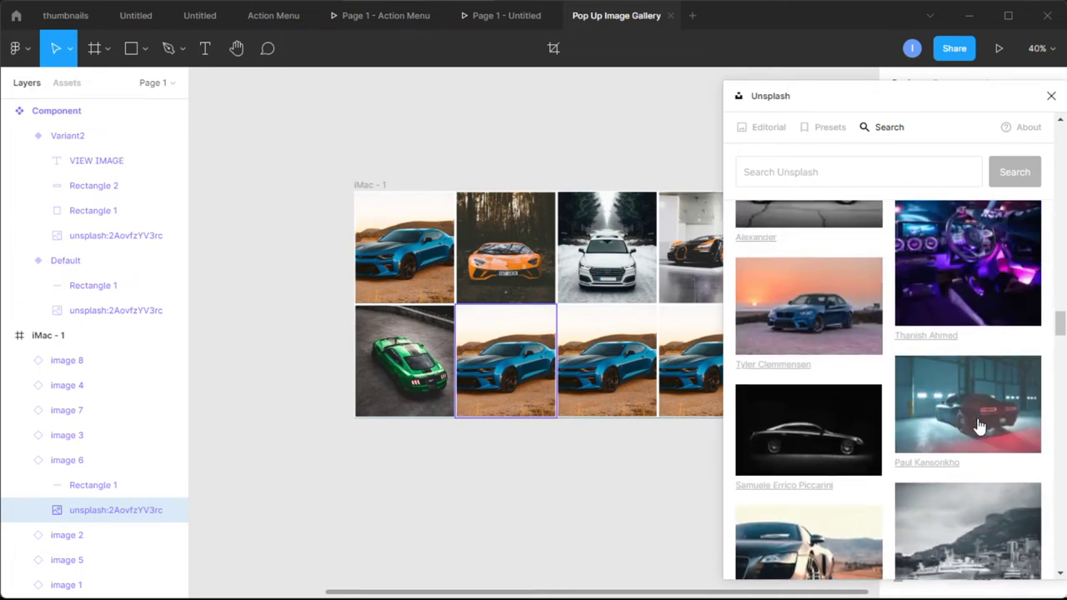
scroll(979, 425, "down", 5)
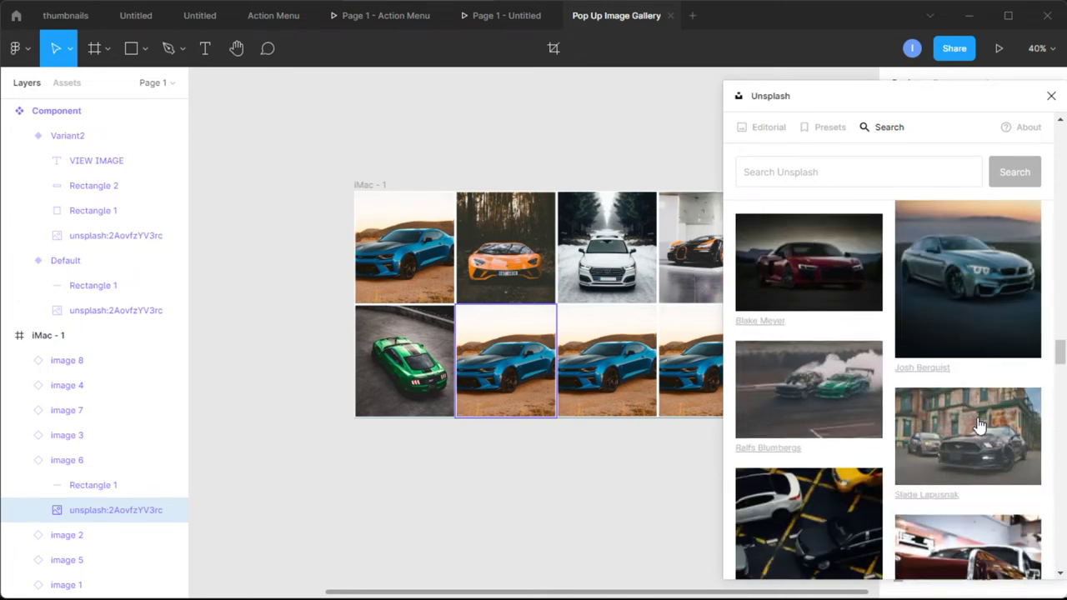
scroll(979, 425, "down", 8)
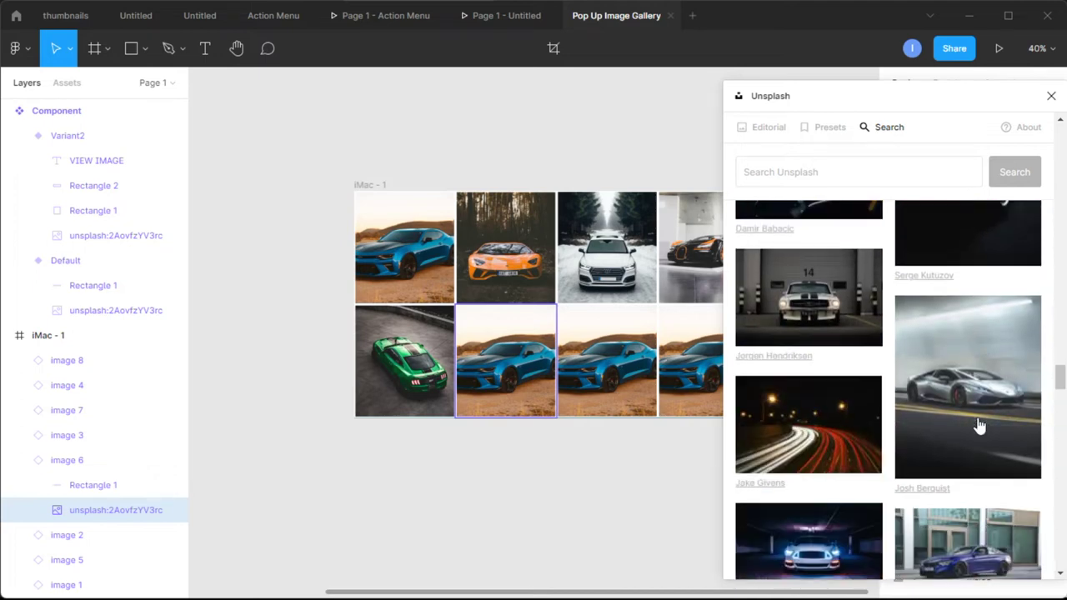
scroll(979, 425, "down", 1)
left_click(842, 480)
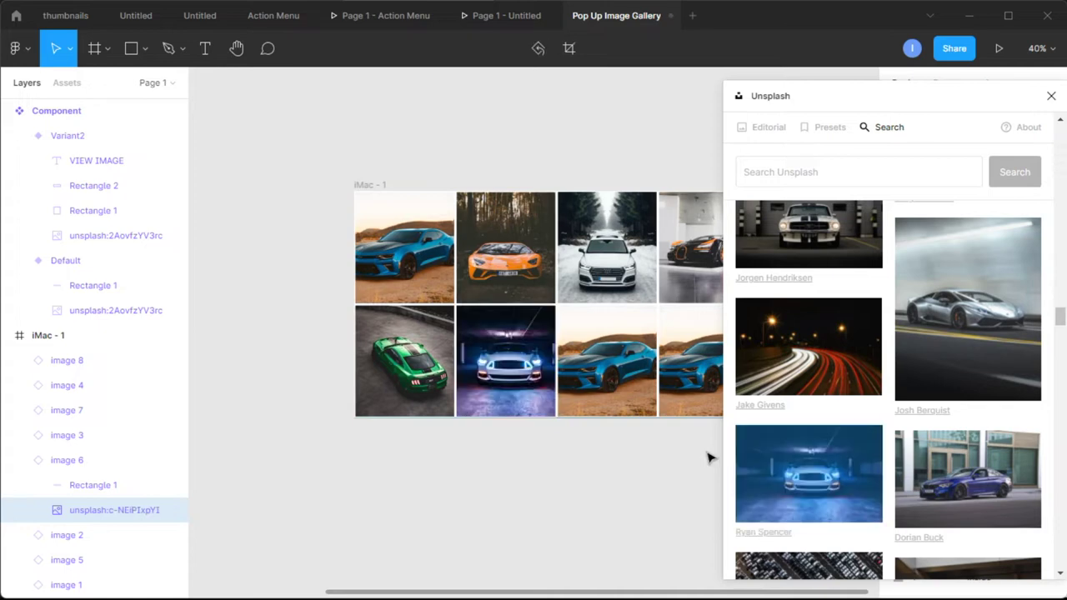
Fill image 7's unsplash layer with the dark car taillight close-up photo
left_click(20, 460)
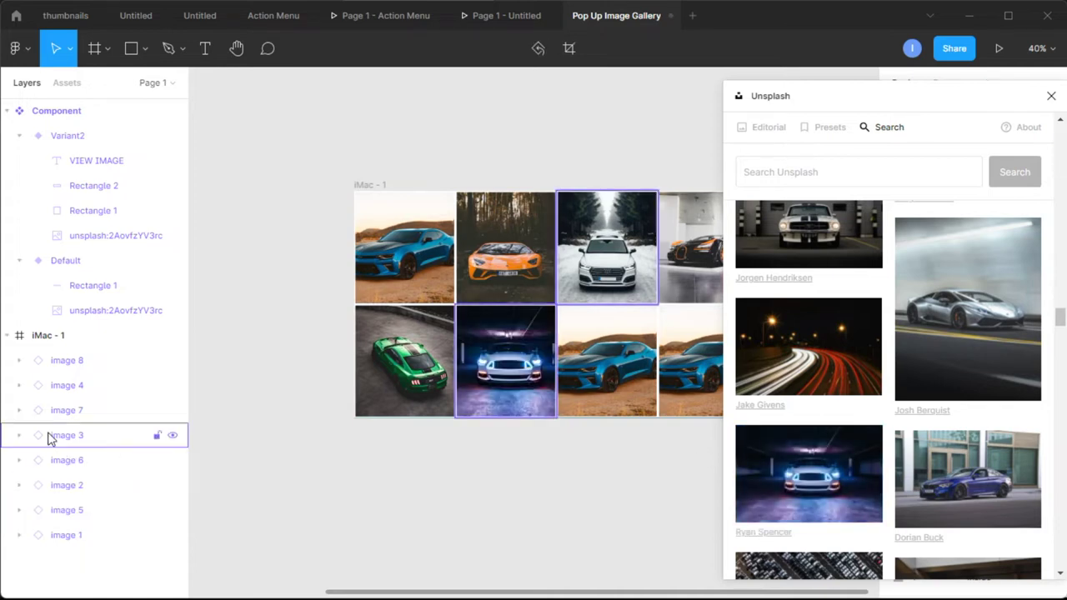
left_click(20, 413)
left_click(112, 459)
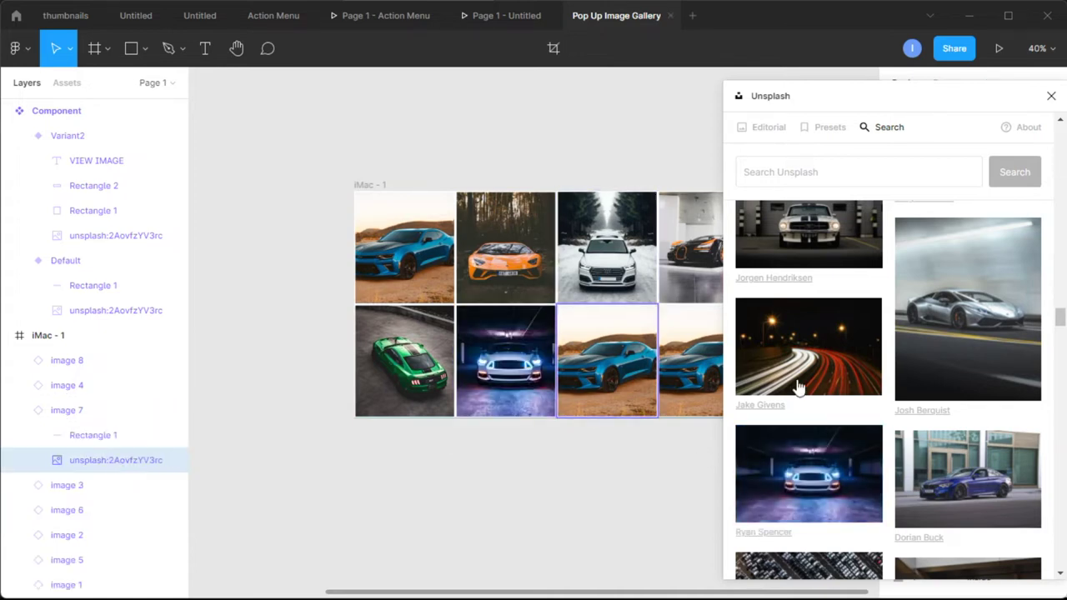
scroll(914, 359, "down", 5)
scroll(914, 358, "down", 9)
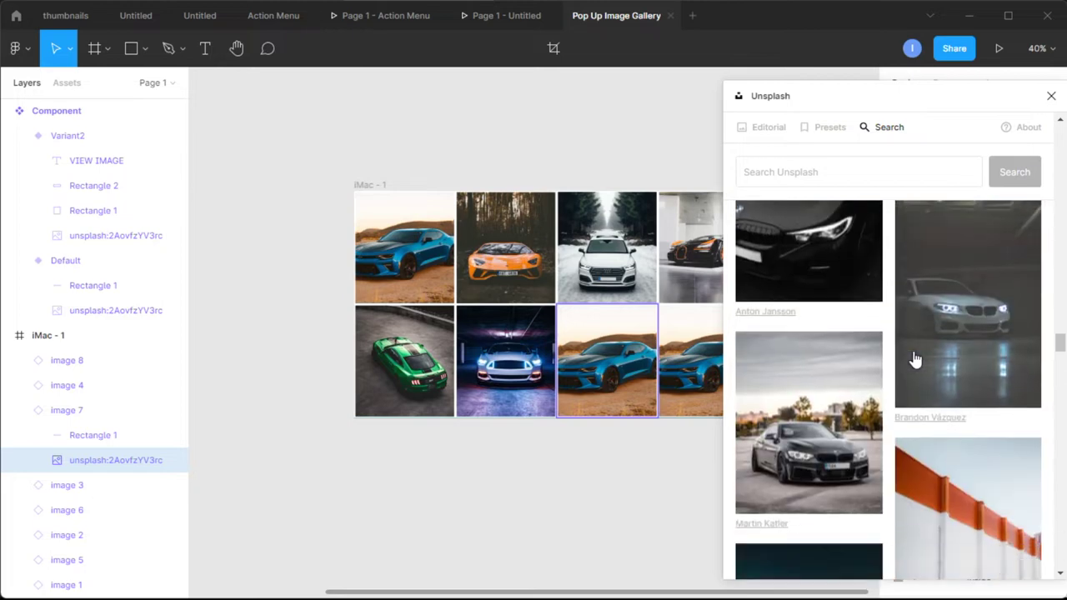
scroll(915, 358, "down", 8)
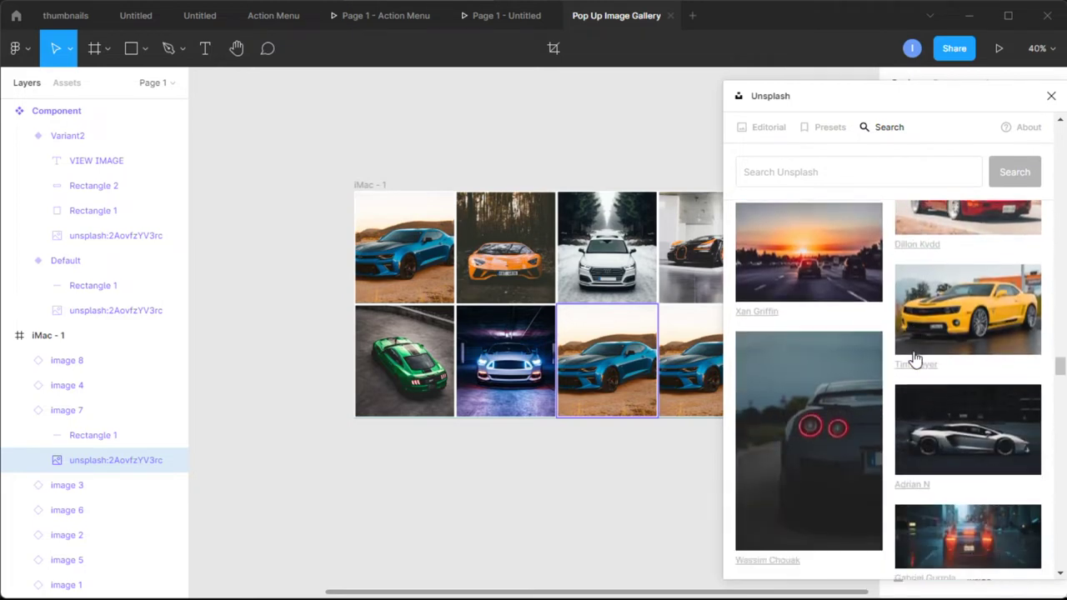
left_click(853, 309)
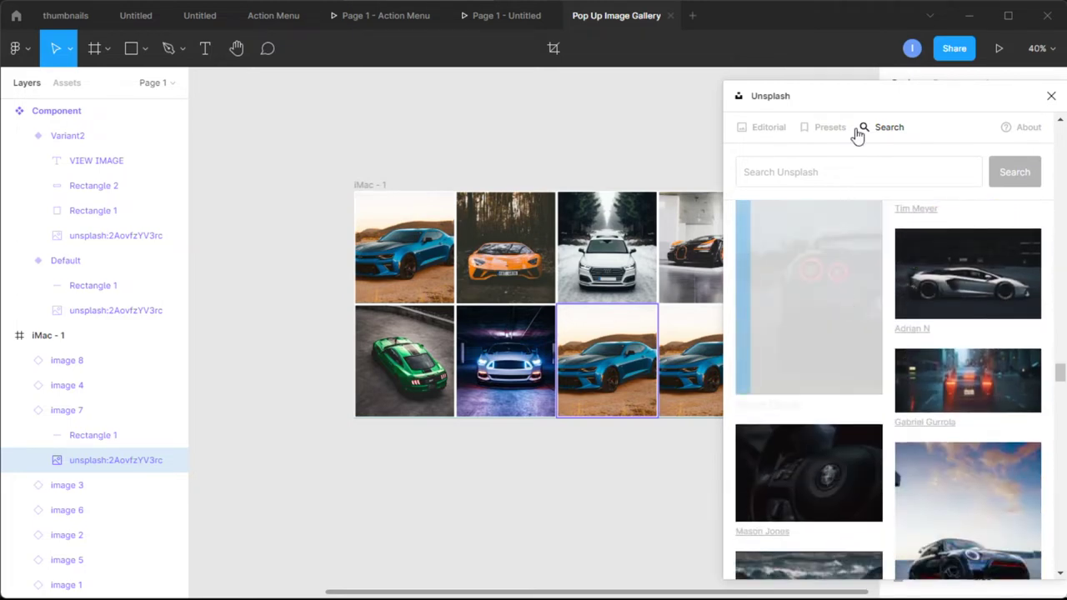
left_click(19, 410)
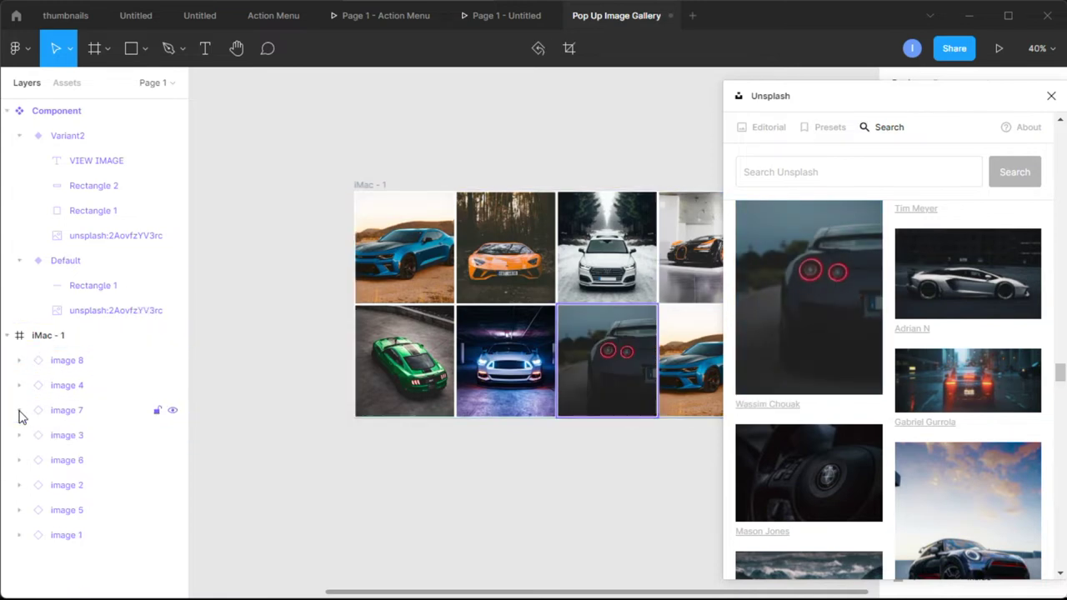
Fill image 8 with the red Ferrari photo, then close the Unsplash plugin
left_click(19, 360)
left_click(96, 411)
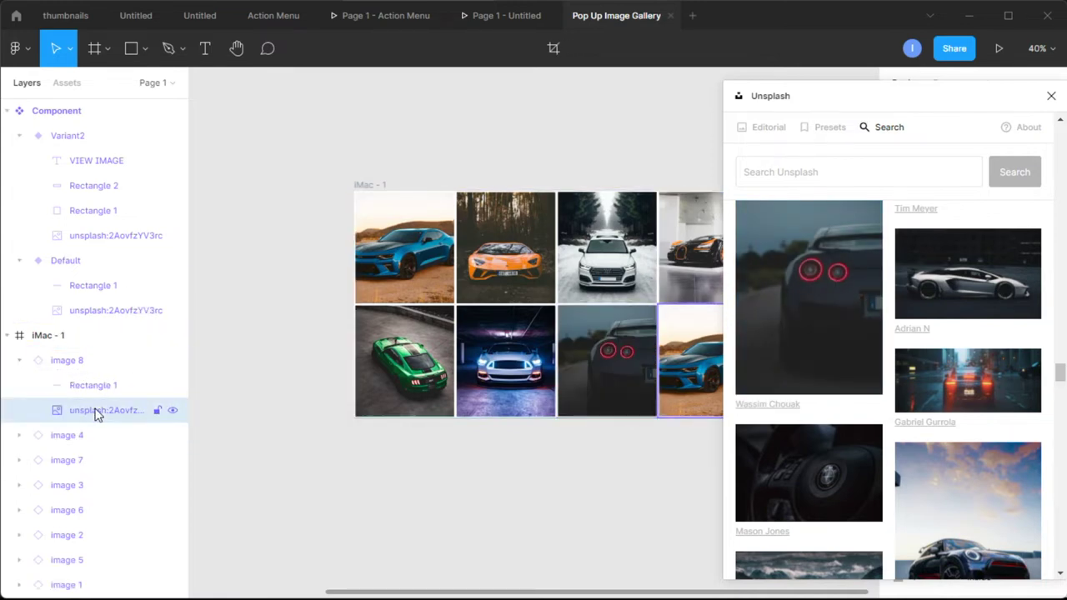
scroll(919, 437, "down", 10)
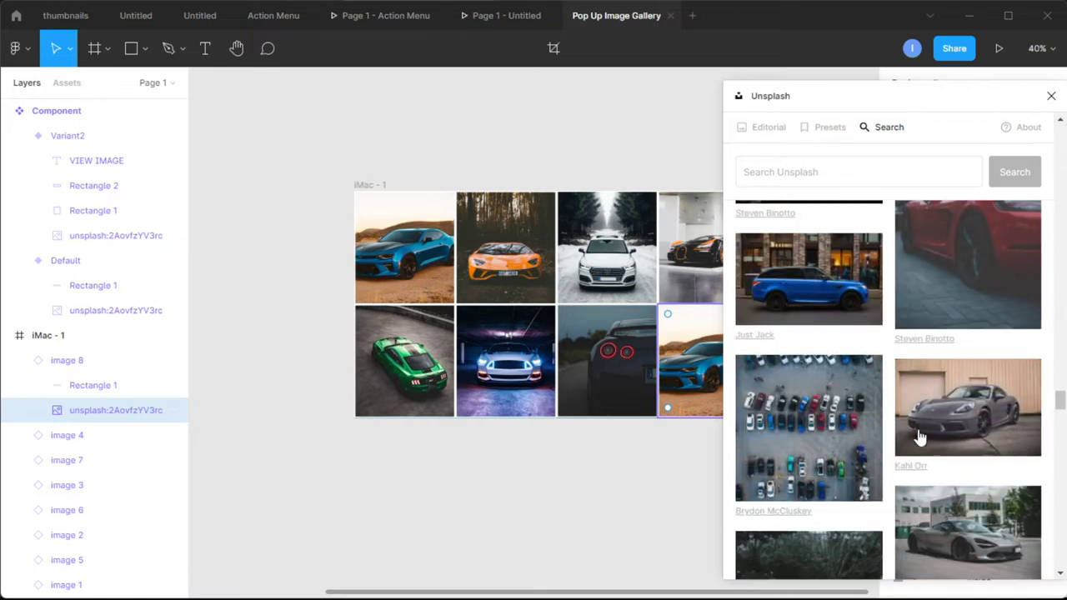
scroll(919, 436, "down", 3)
scroll(919, 436, "down", 10)
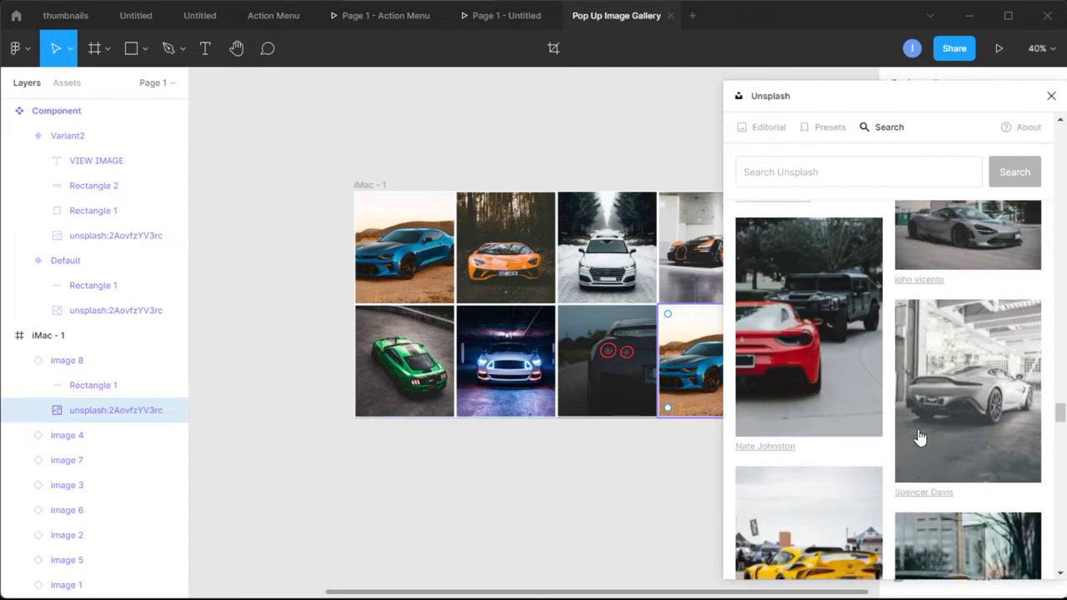
scroll(919, 436, "down", 10)
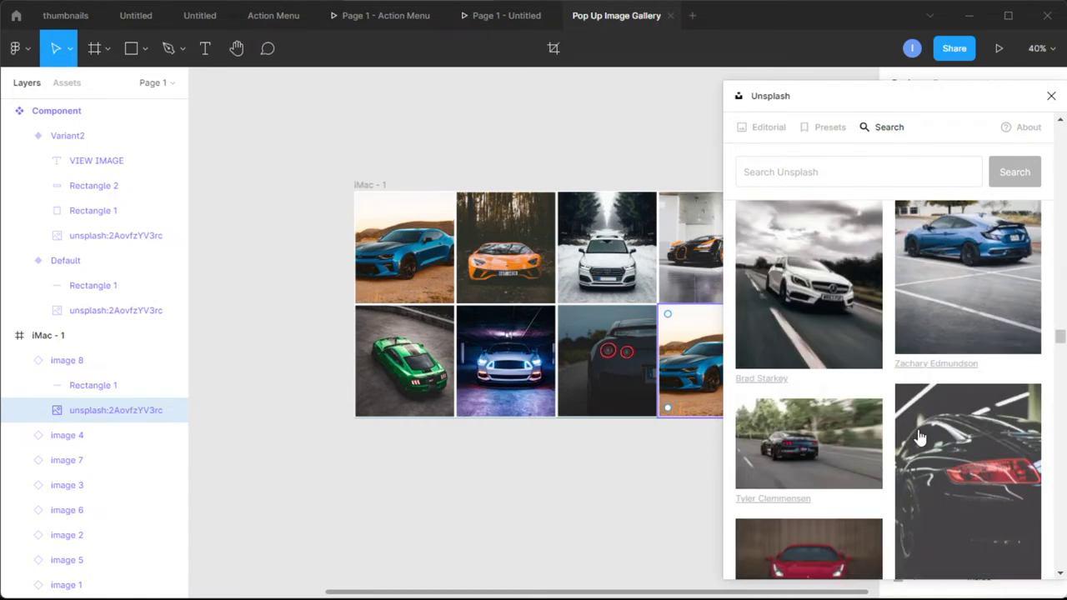
scroll(918, 436, "down", 10)
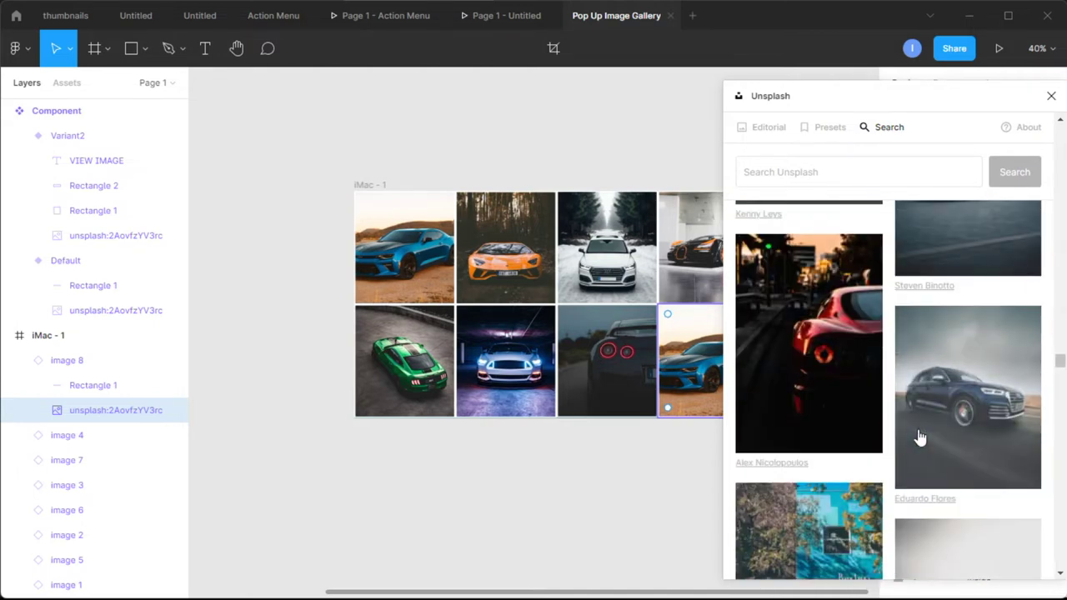
scroll(863, 386, "up", 2)
scroll(863, 386, "up", 10)
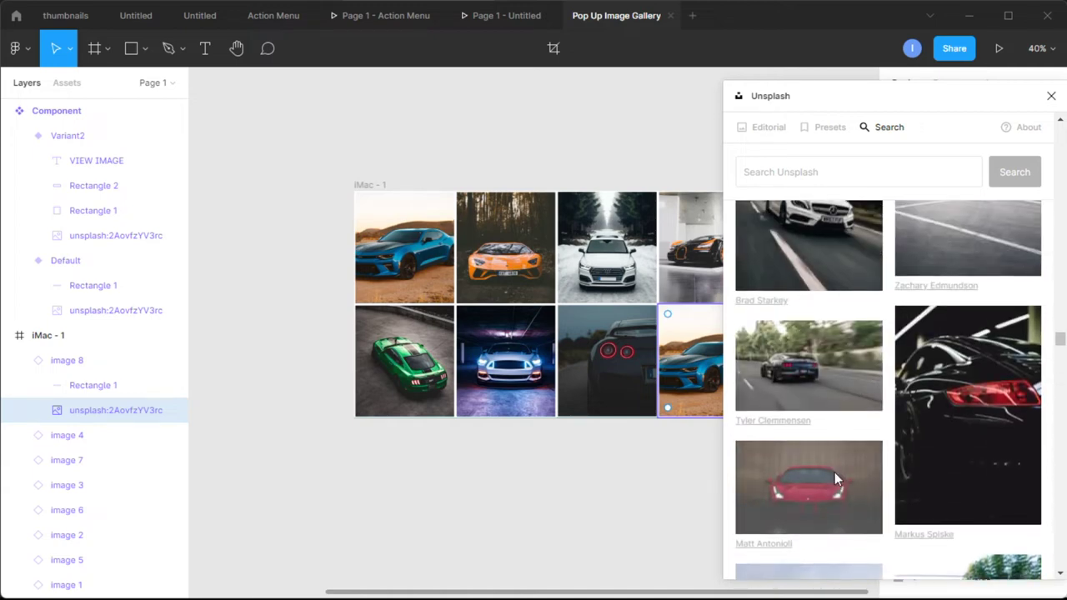
left_click(836, 481)
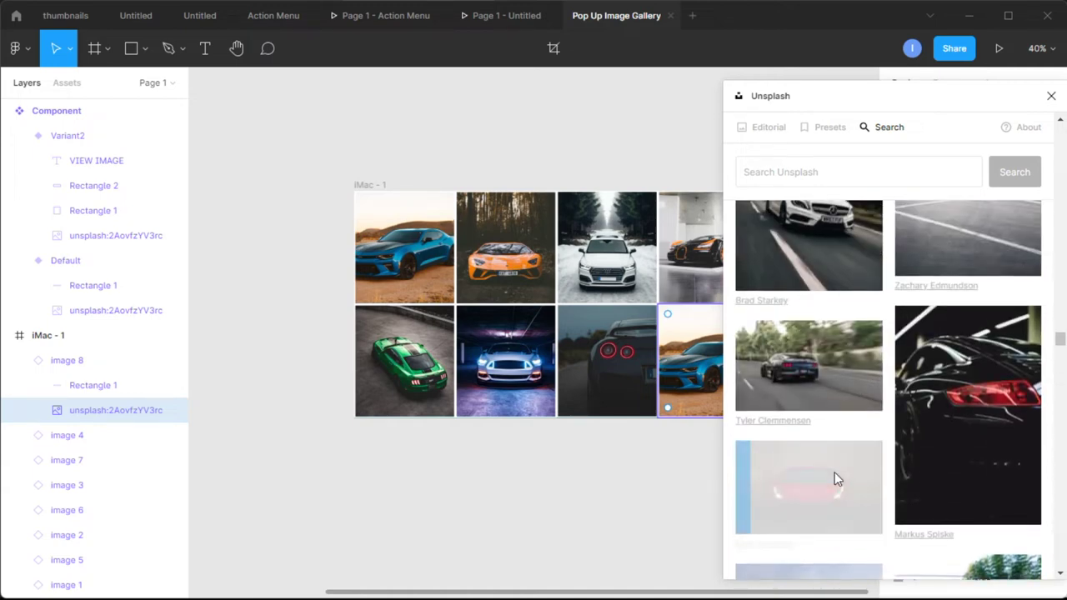
left_click_drag(867, 98, 279, 124)
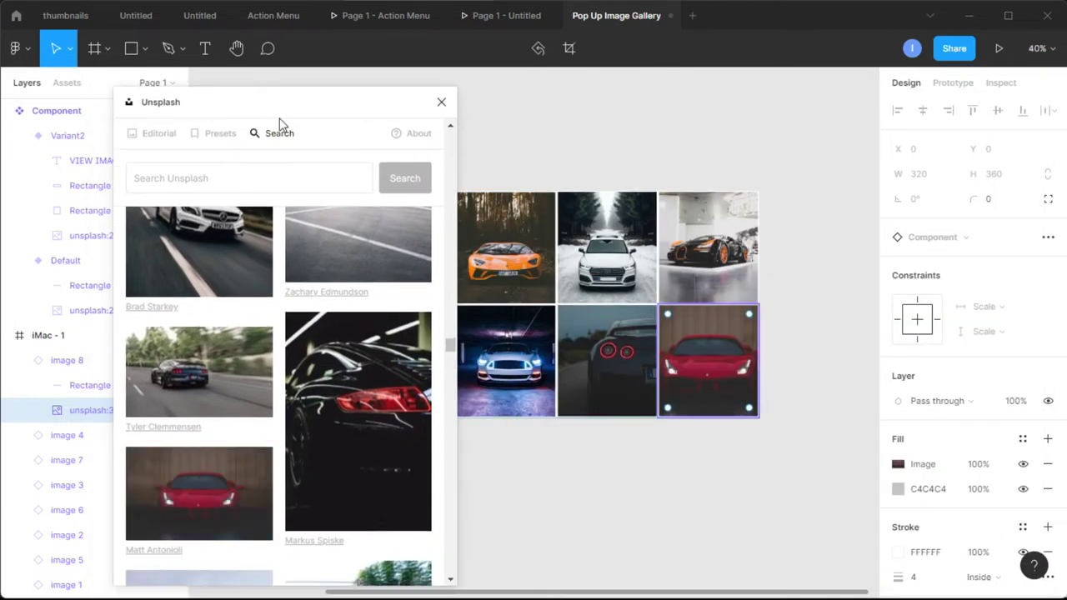
left_click(441, 102)
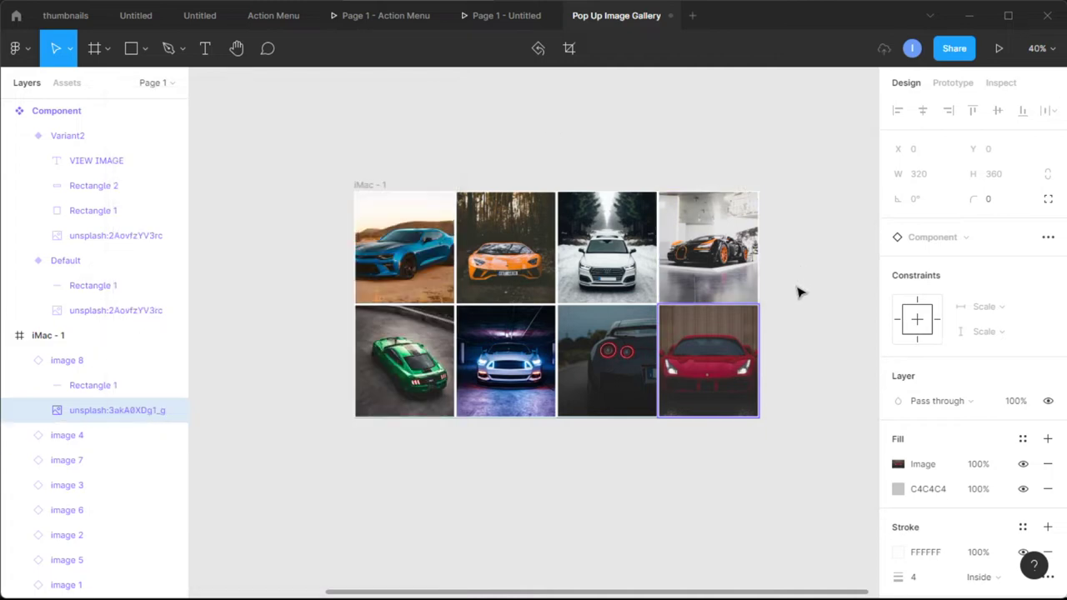
Preview the car gallery prototype in presentation view, then return to the design file
left_click(801, 291)
scroll(421, 370, "up", 3)
scroll(422, 377, "right", 3)
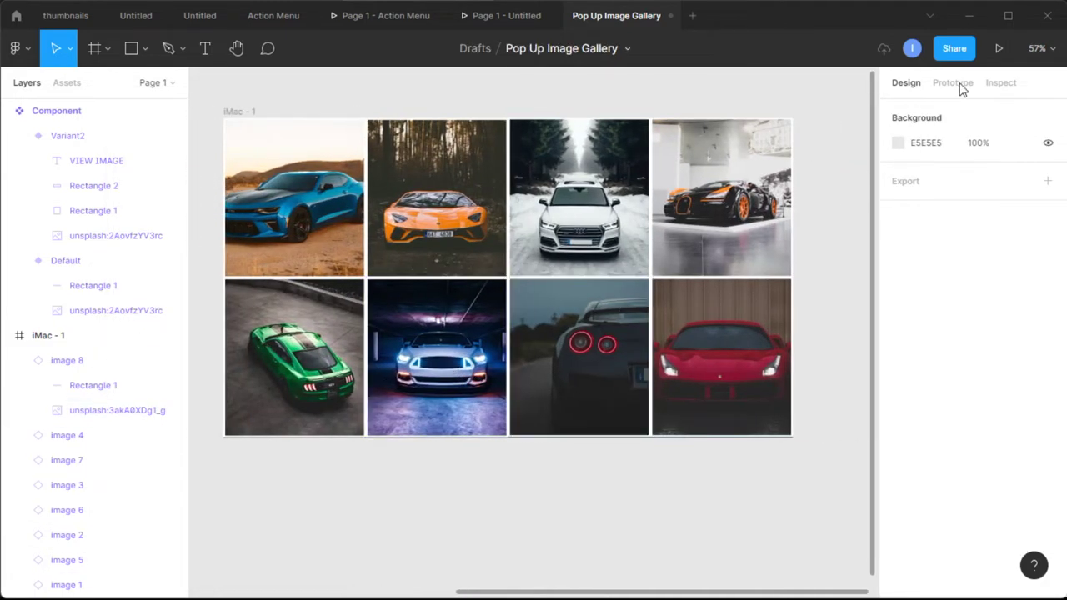
left_click(1000, 60)
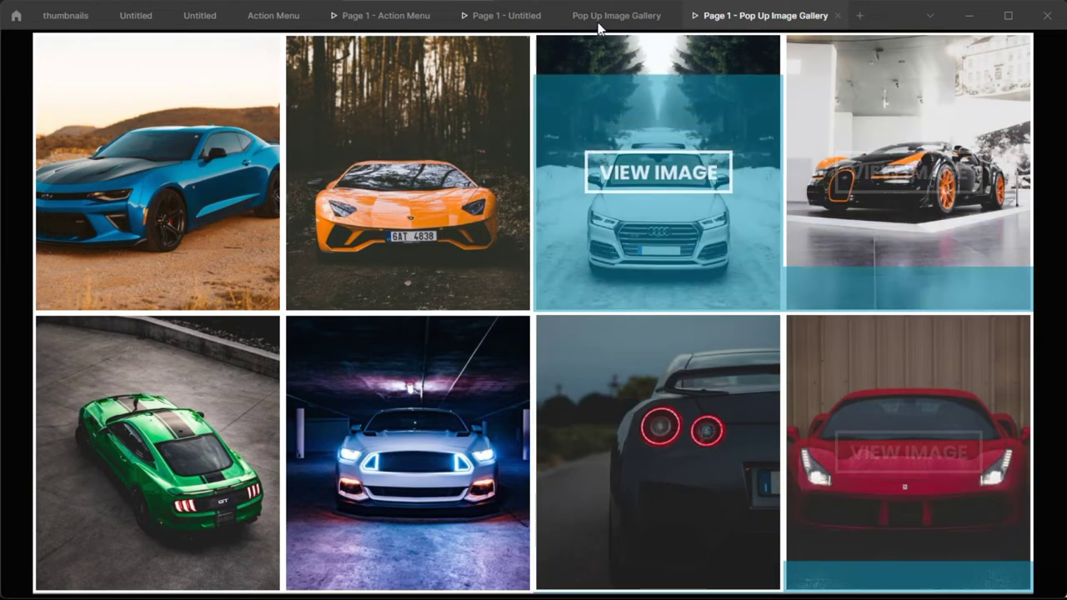
left_click(600, 16)
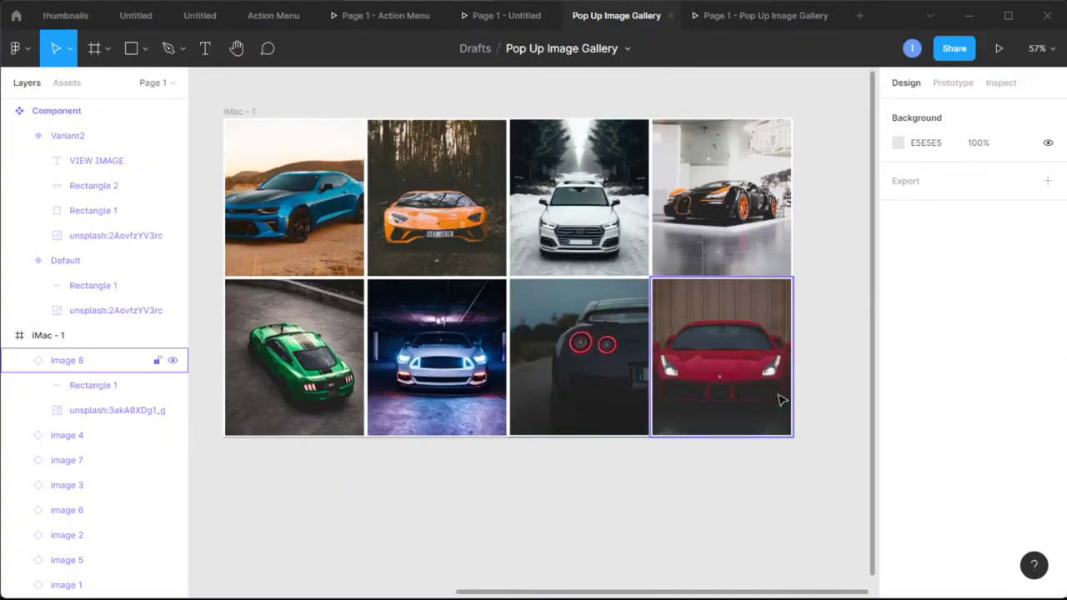
Select all eight image tiles and turn them into one 1280 × 720 component, Component 1
scroll(815, 375, "down", 2)
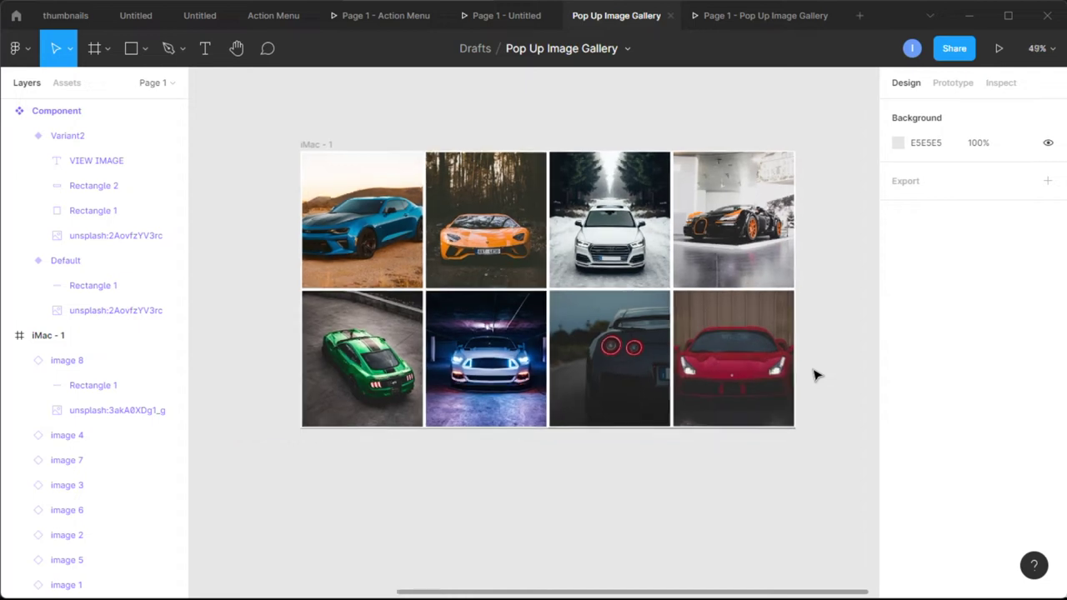
left_click_drag(823, 423, 333, 178)
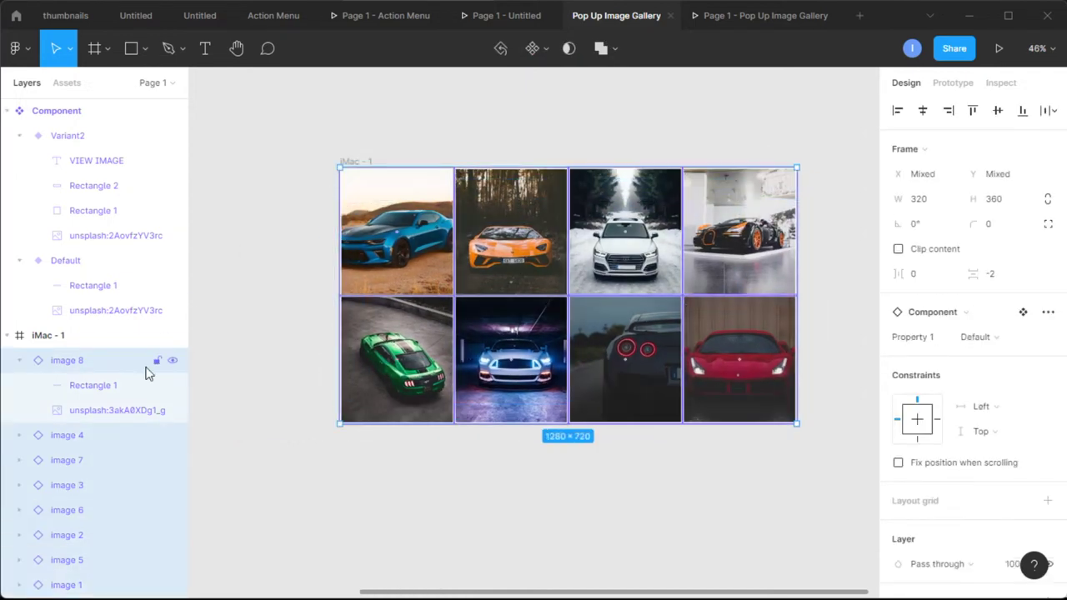
left_click(19, 360)
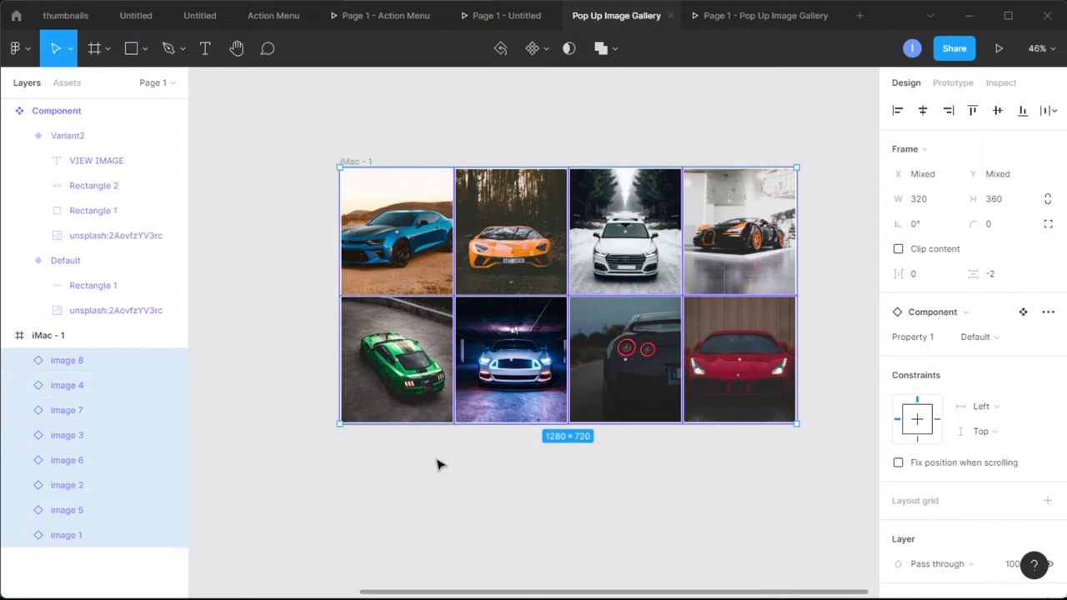
scroll(607, 421, "down", 3)
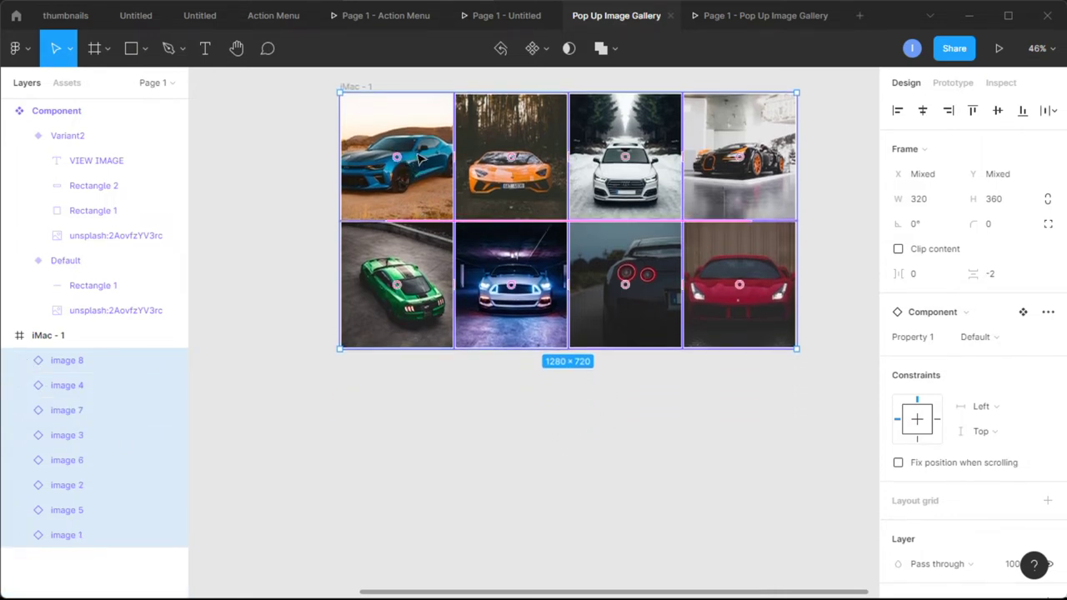
right_click(406, 197)
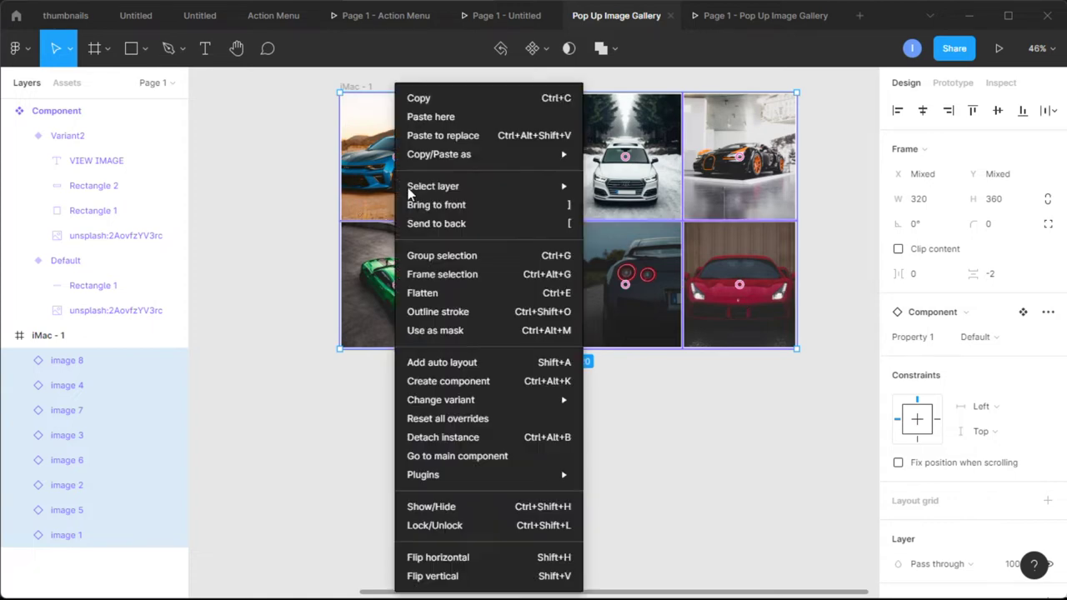
left_click(461, 383)
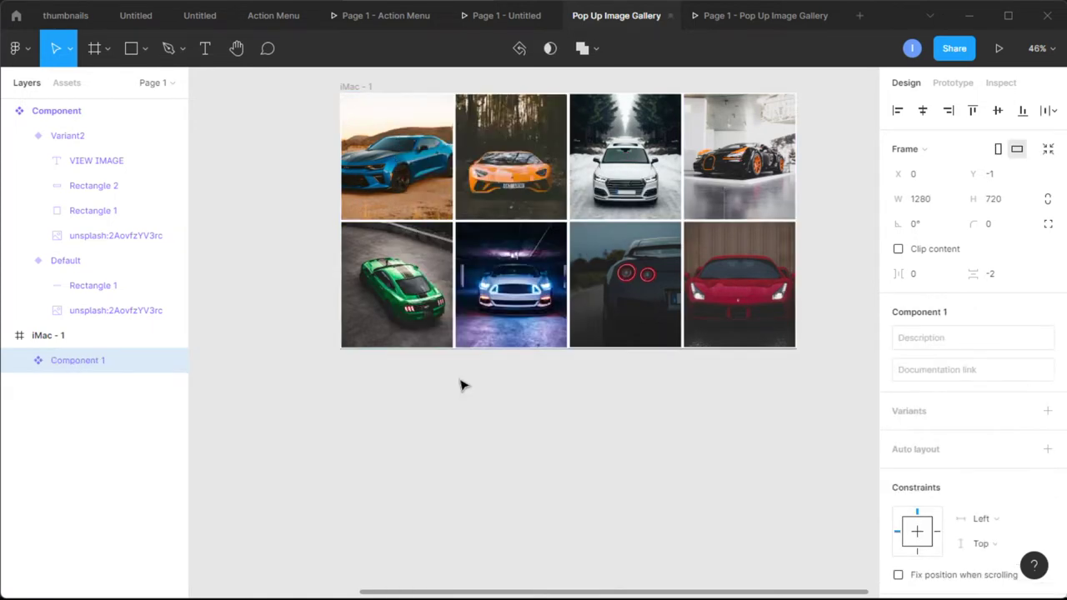
Rename Component 1 to 'cars gallery'
double_click(77, 362)
type("cars gallery")
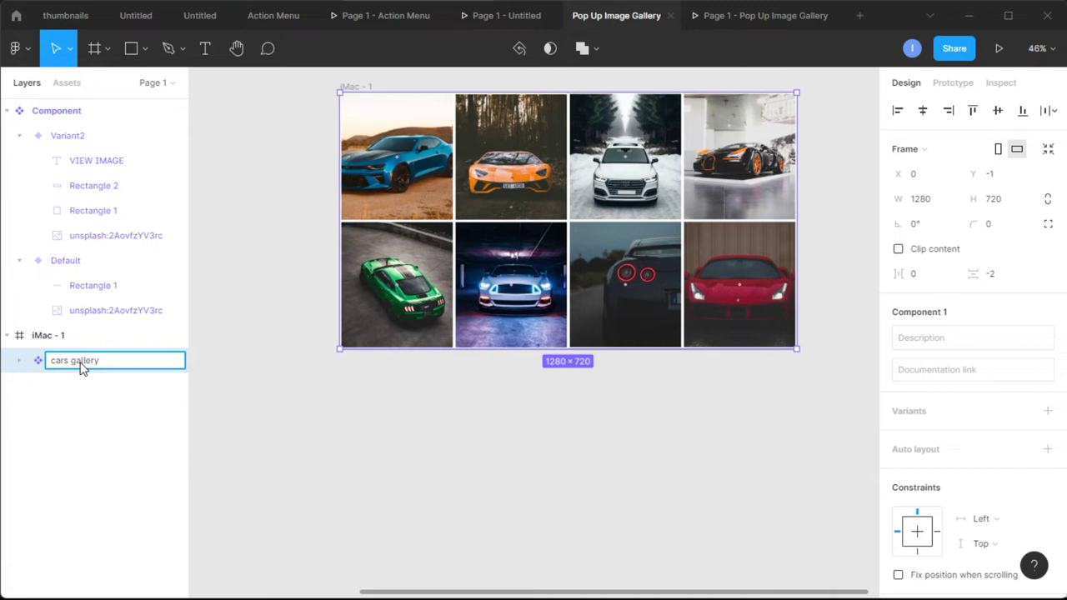
key("Return")
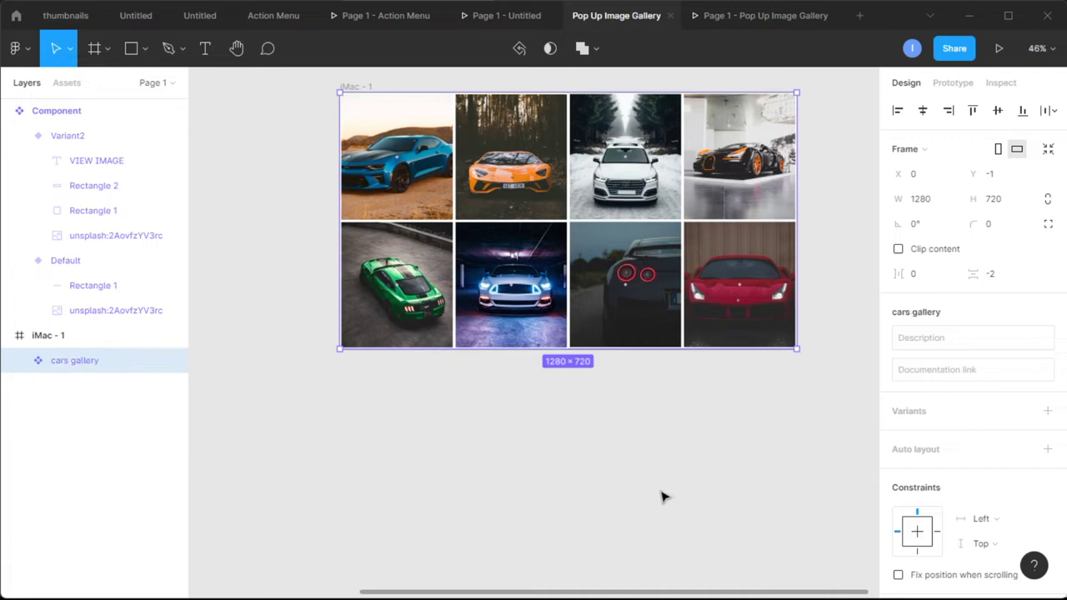
Move cars gallery out of the iMac - 1 frame to X -640, Y 506
left_click_drag(527, 185, 512, 449)
scroll(688, 399, "down", 3)
left_click_drag(606, 292, 612, 325)
scroll(643, 311, "down", 3)
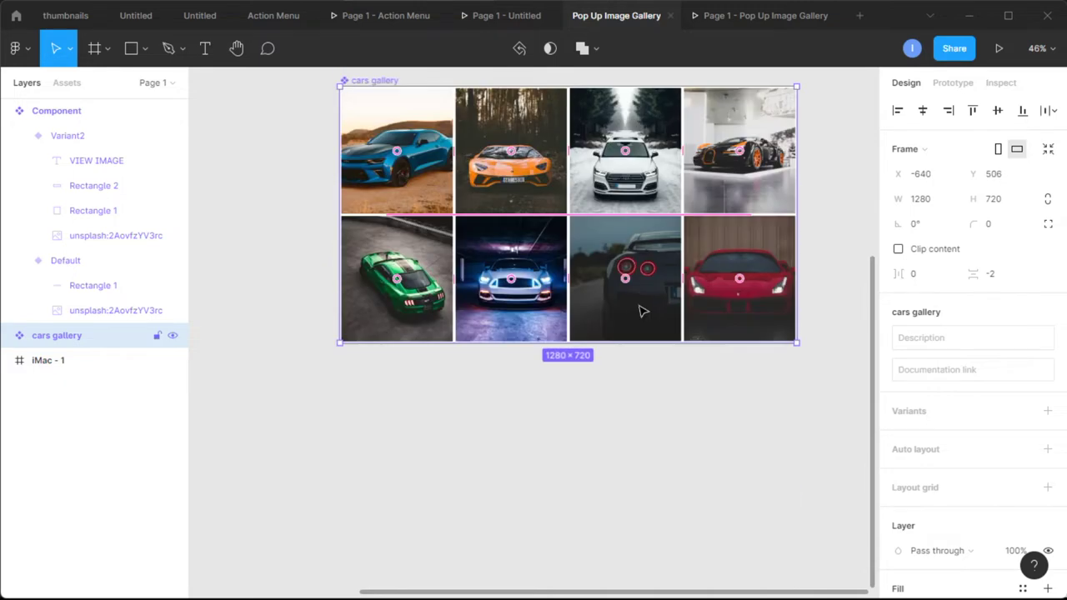
scroll(642, 311, "up", 1)
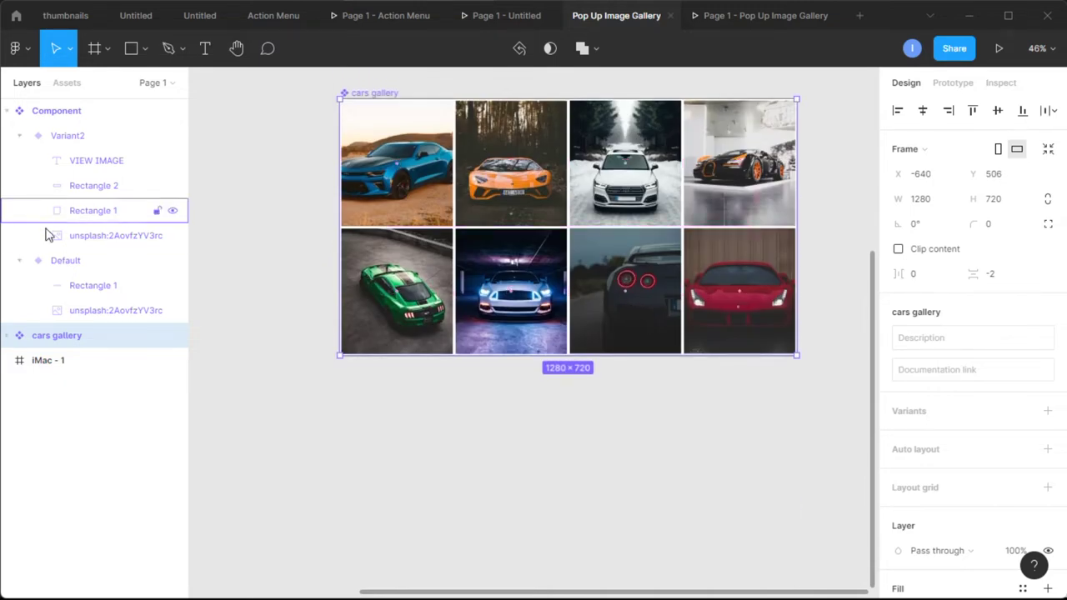
left_click(20, 261)
left_click(23, 137)
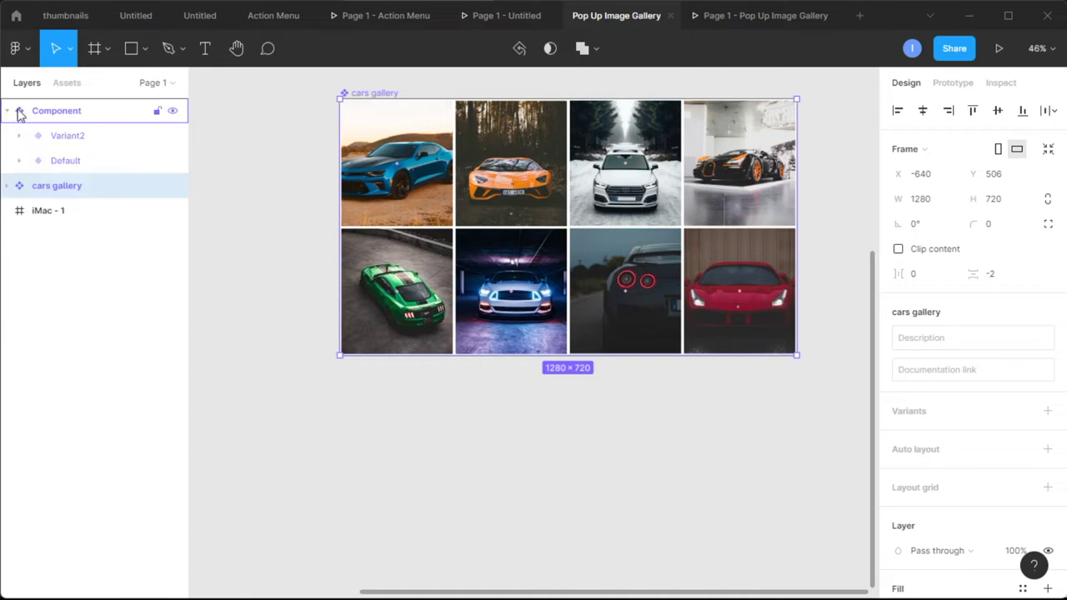
left_click(8, 111)
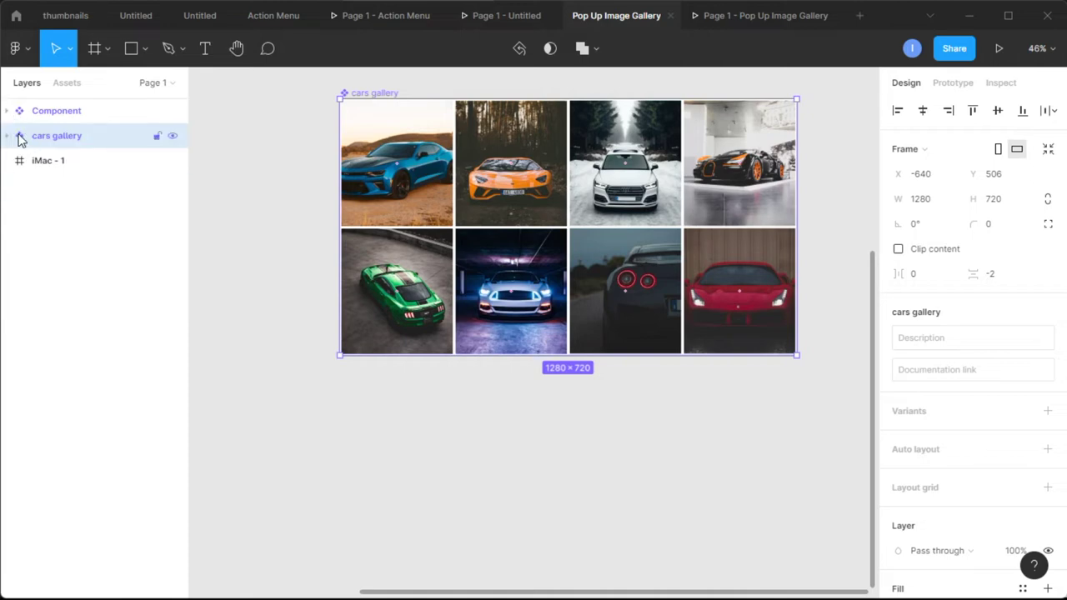
scroll(585, 375, "up", 5)
scroll(589, 357, "down", 3)
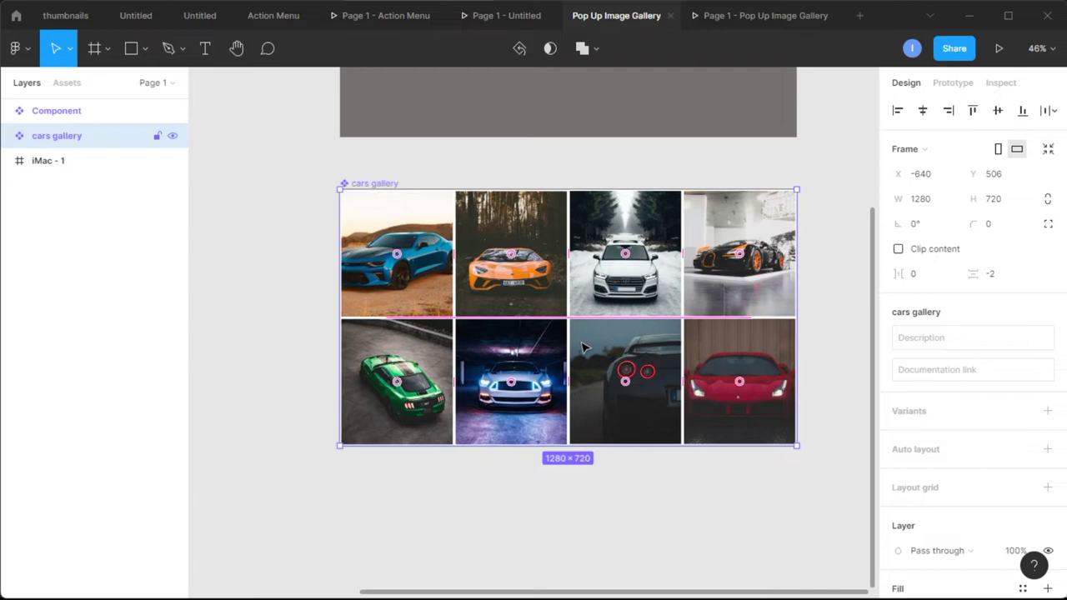
scroll(583, 348, "down", 1)
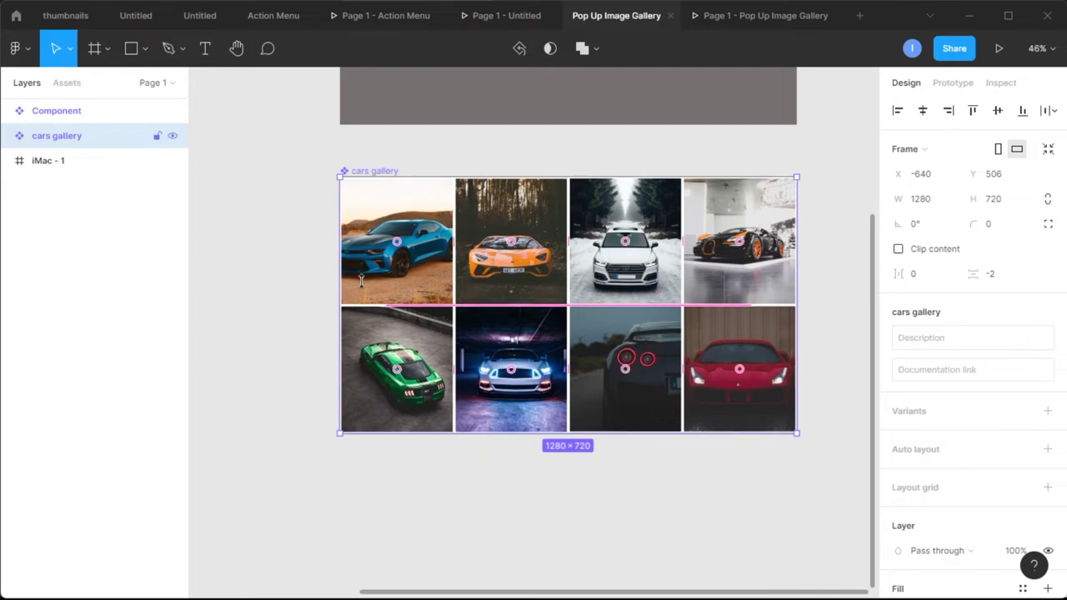
Add Variant2 to cars gallery, a 1280 × 720 copy of the eight-car grid
scroll(1032, 347, "down", 2)
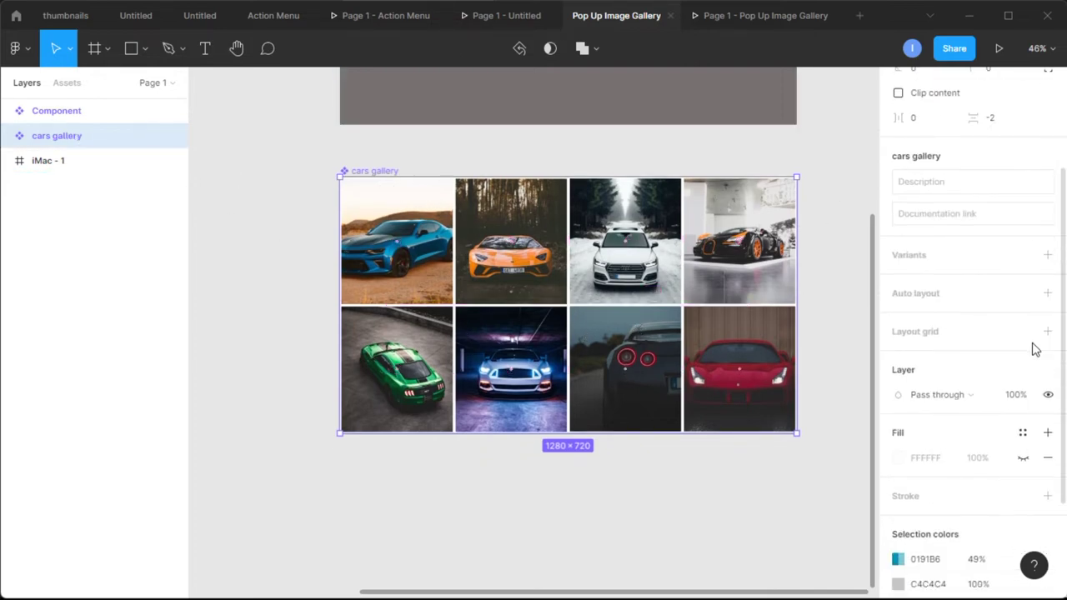
scroll(1035, 349, "up", 1)
left_click(1047, 335)
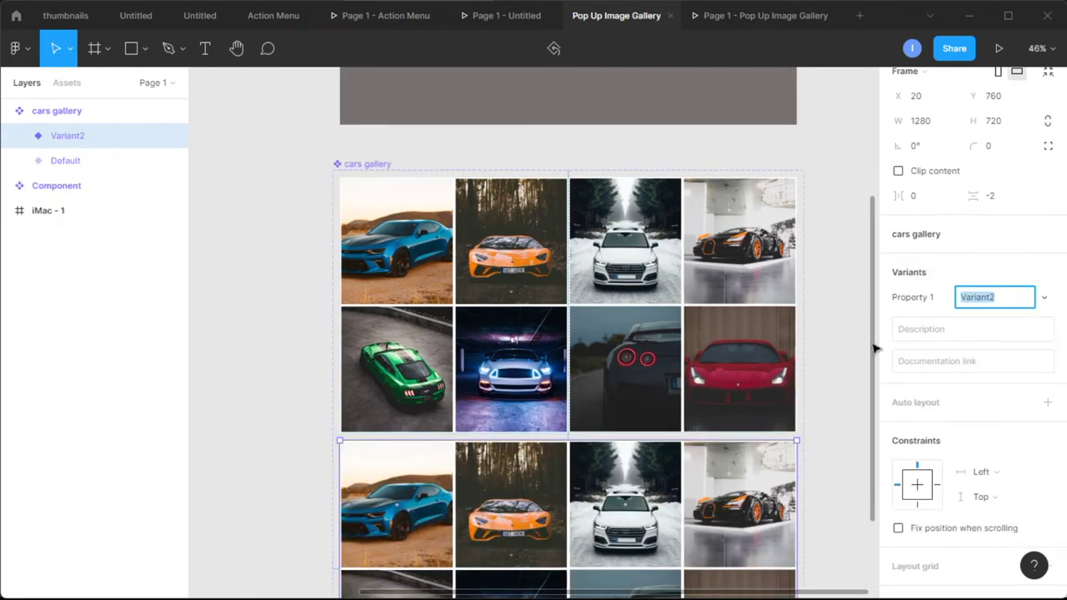
scroll(828, 372, "down", 4)
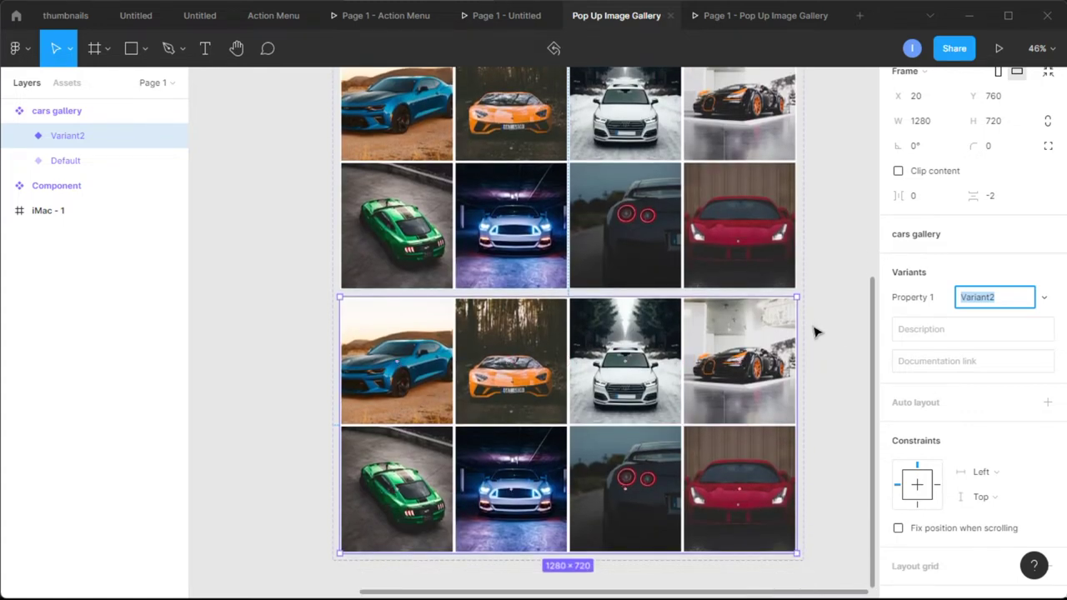
left_click(20, 138)
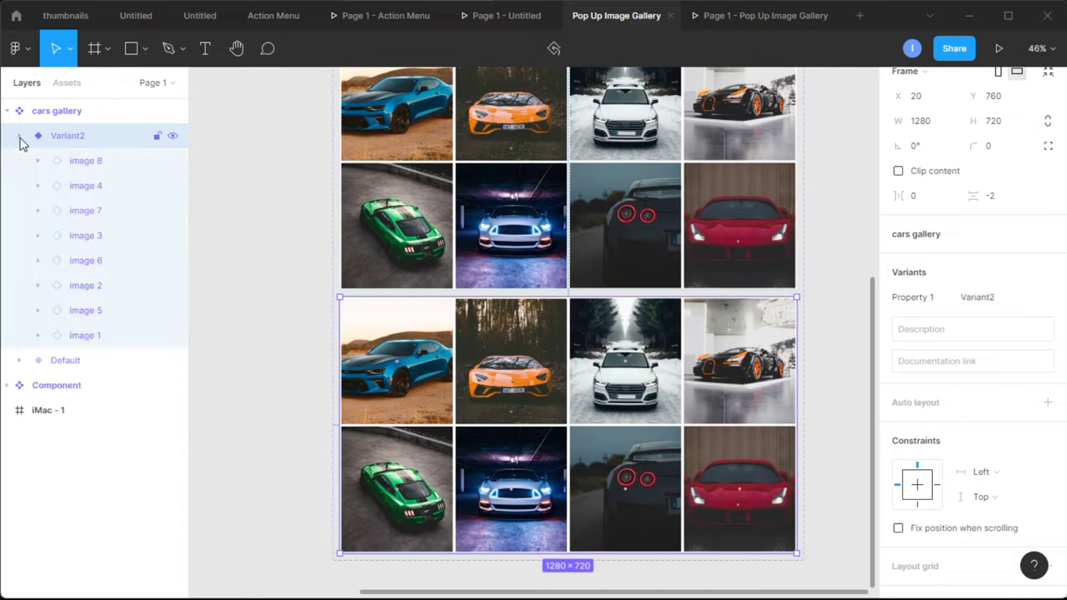
Pull the blue car photo out of Variant2's image 1 and place it directly in Variant2
left_click(96, 342)
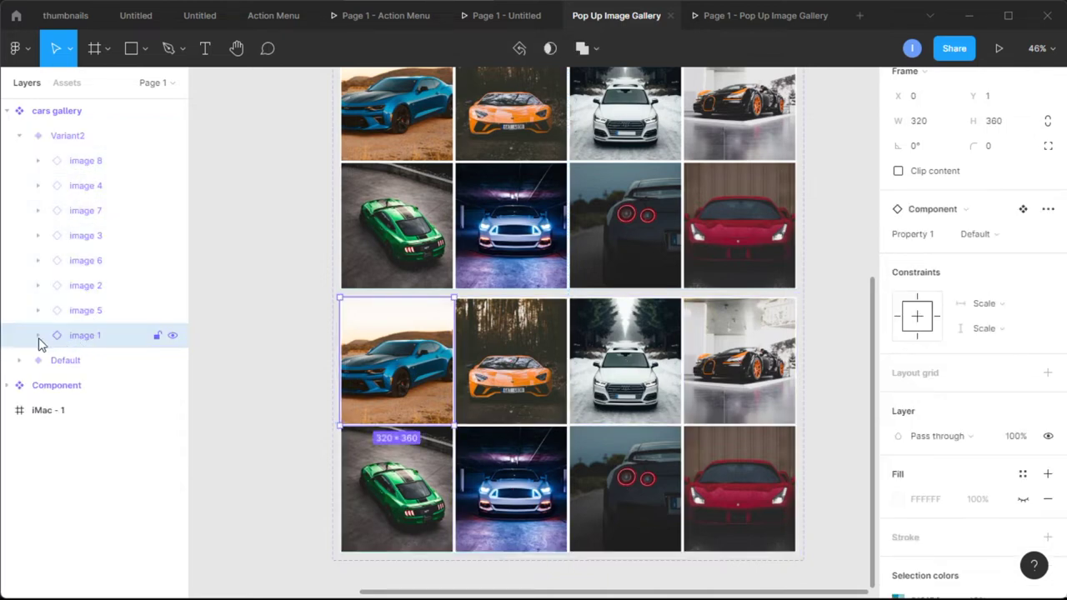
left_click(38, 337)
left_click(115, 367)
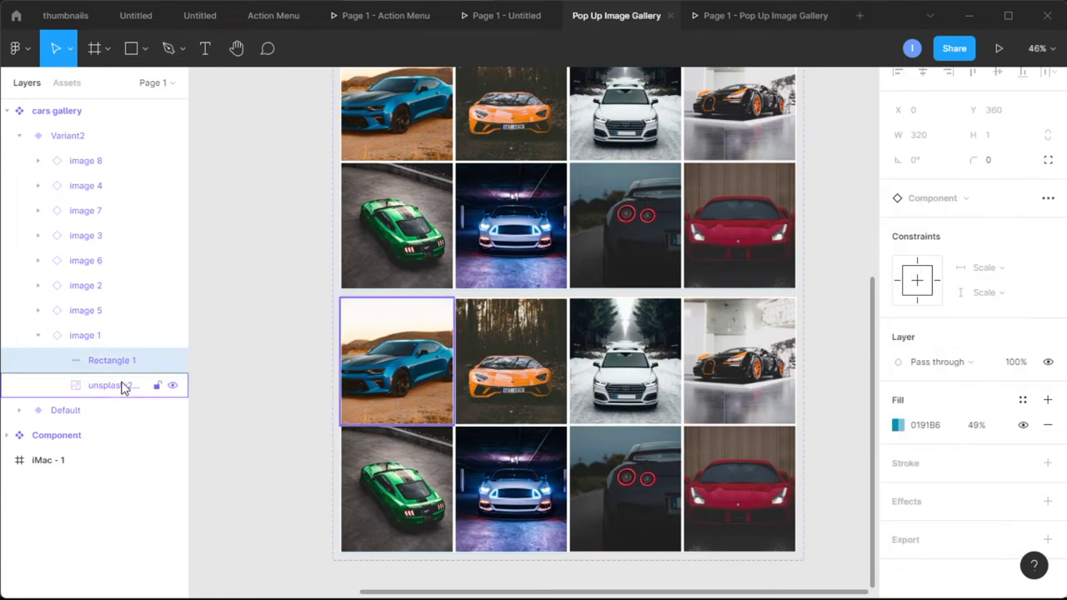
left_click(119, 388)
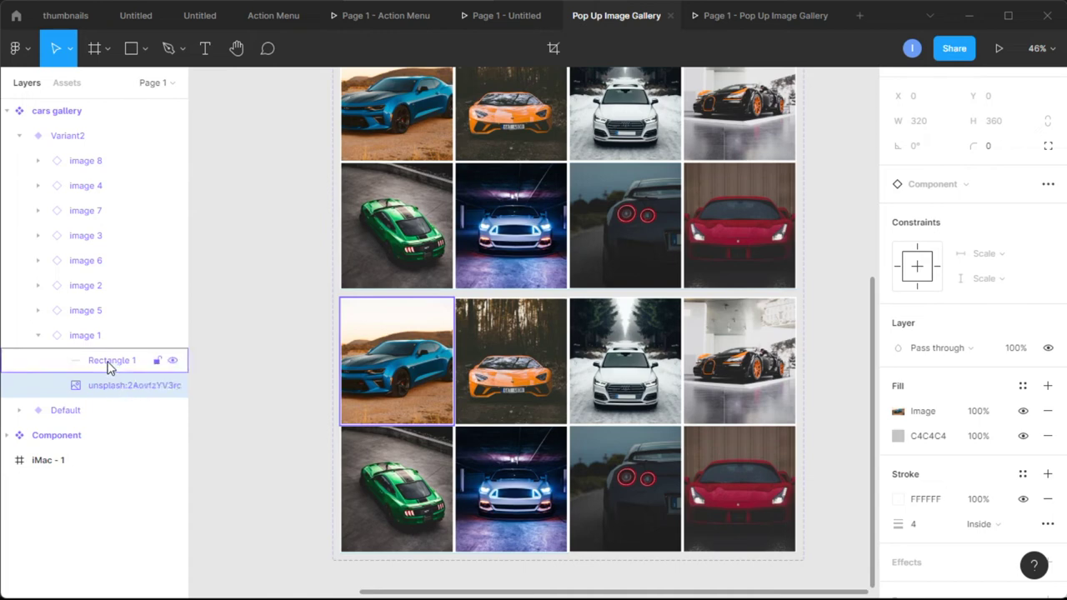
left_click(98, 338)
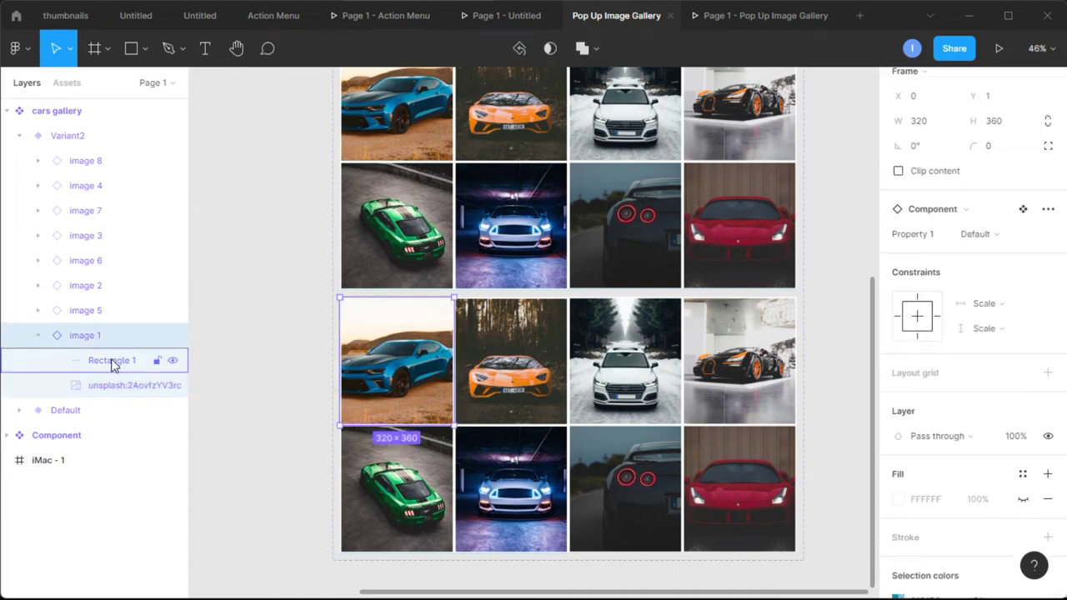
left_click(114, 366)
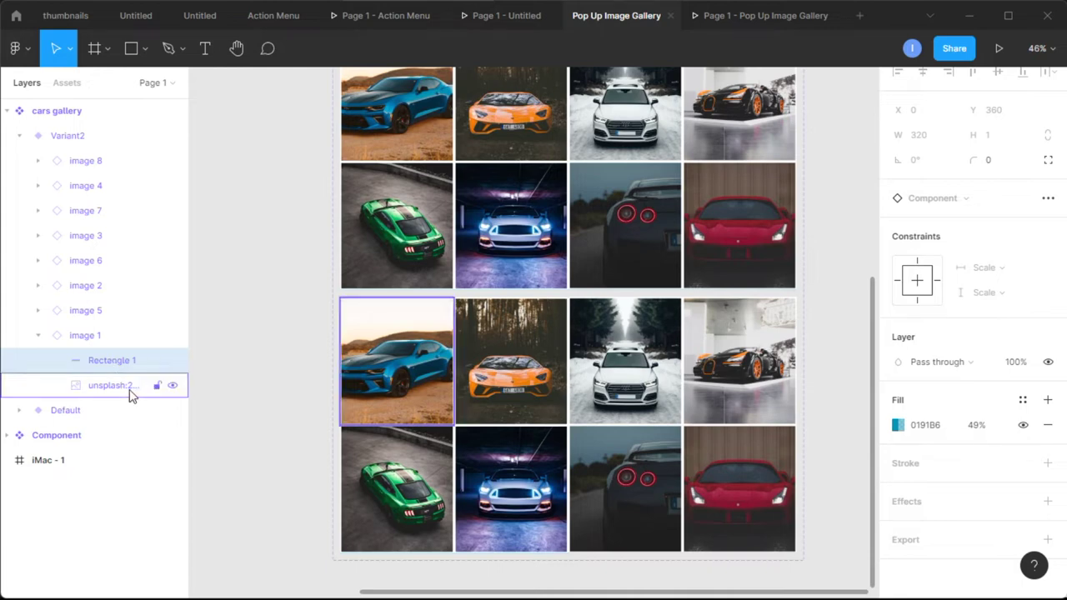
left_click(129, 392)
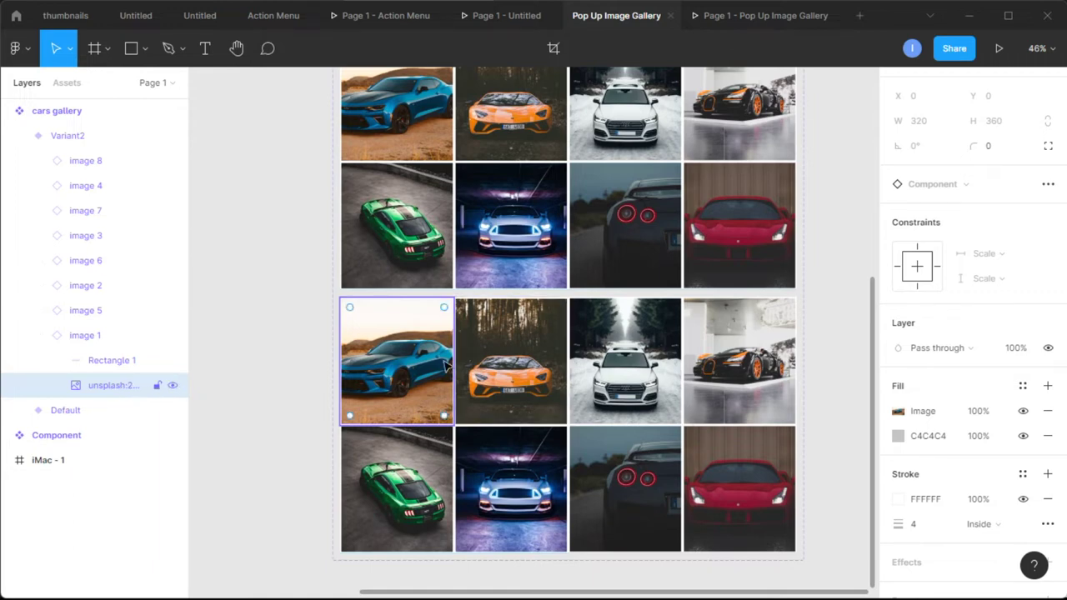
left_click_drag(422, 366, 291, 458)
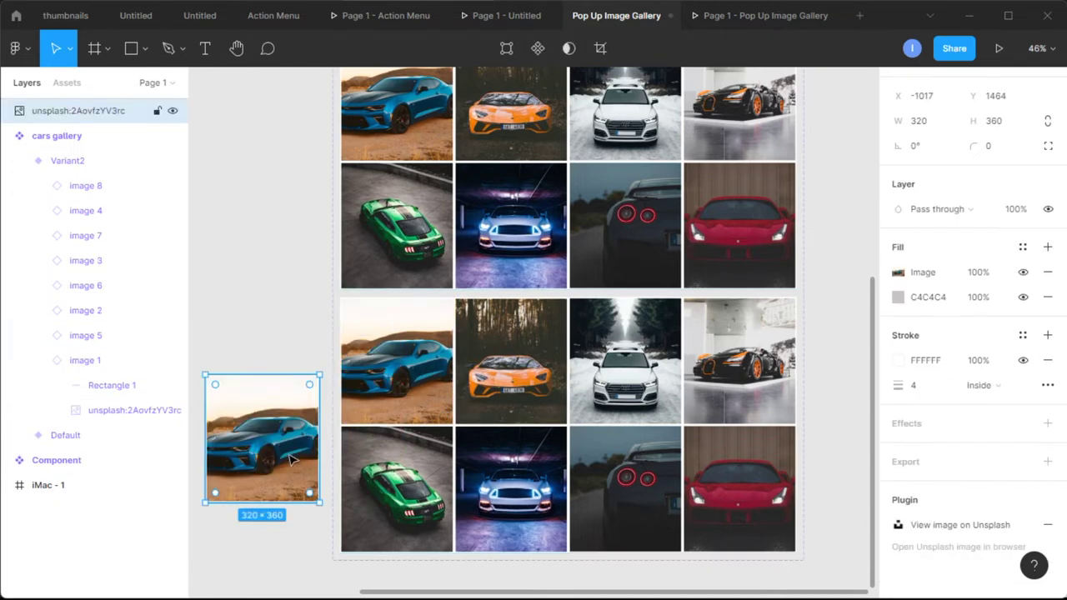
left_click(293, 342)
left_click_drag(293, 405, 590, 414)
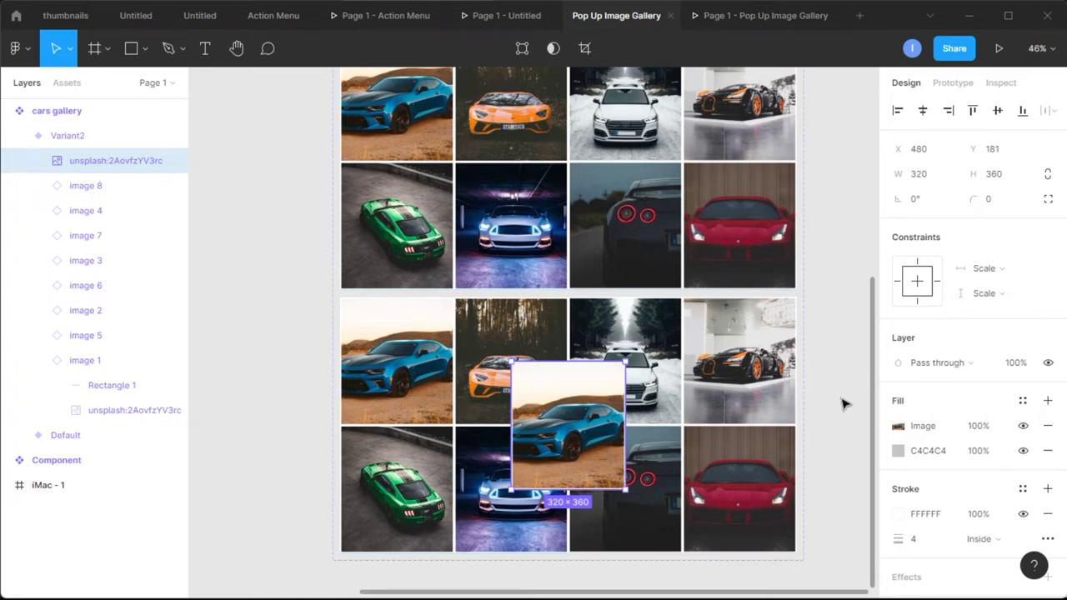
Enlarge the blue car photo to 438 × 493, centre it, and give it a 5 px stroke
scroll(845, 402, "down", 1)
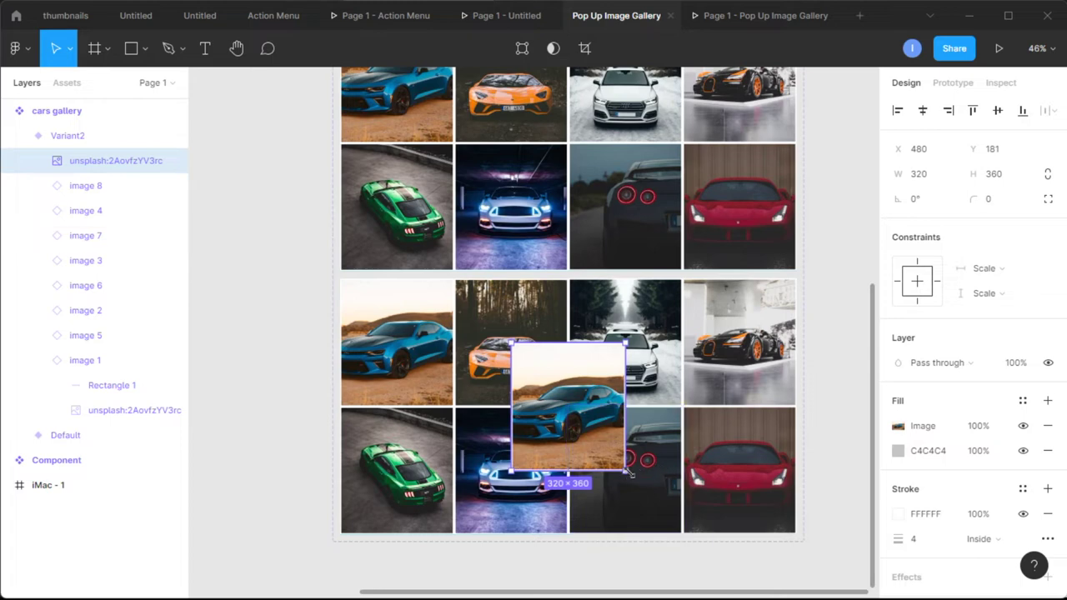
left_click_drag(629, 472, 667, 518)
left_click_drag(641, 480, 613, 444)
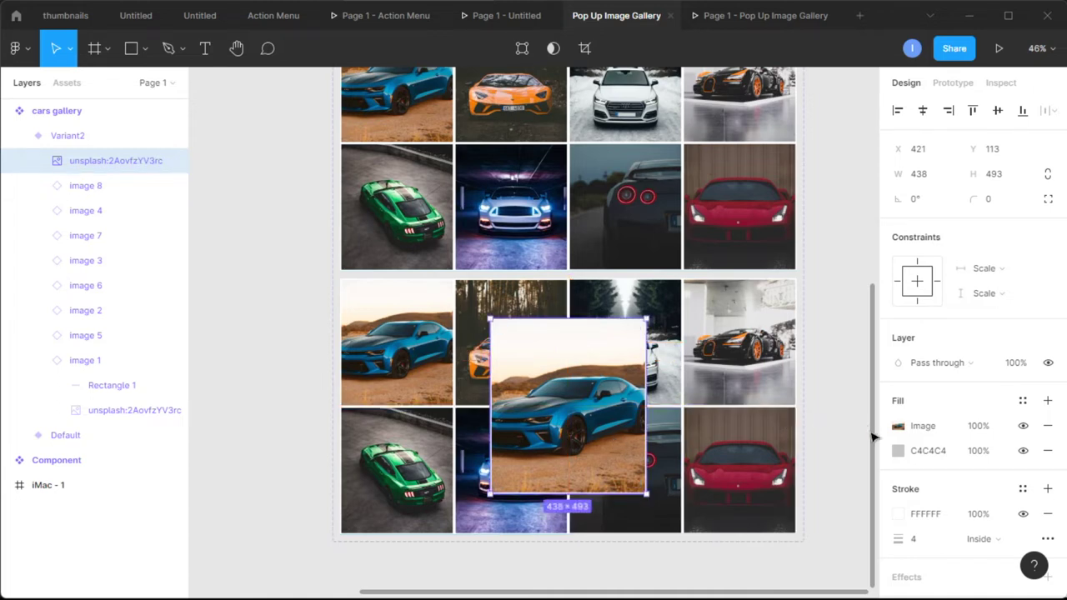
scroll(932, 260, "down", 3)
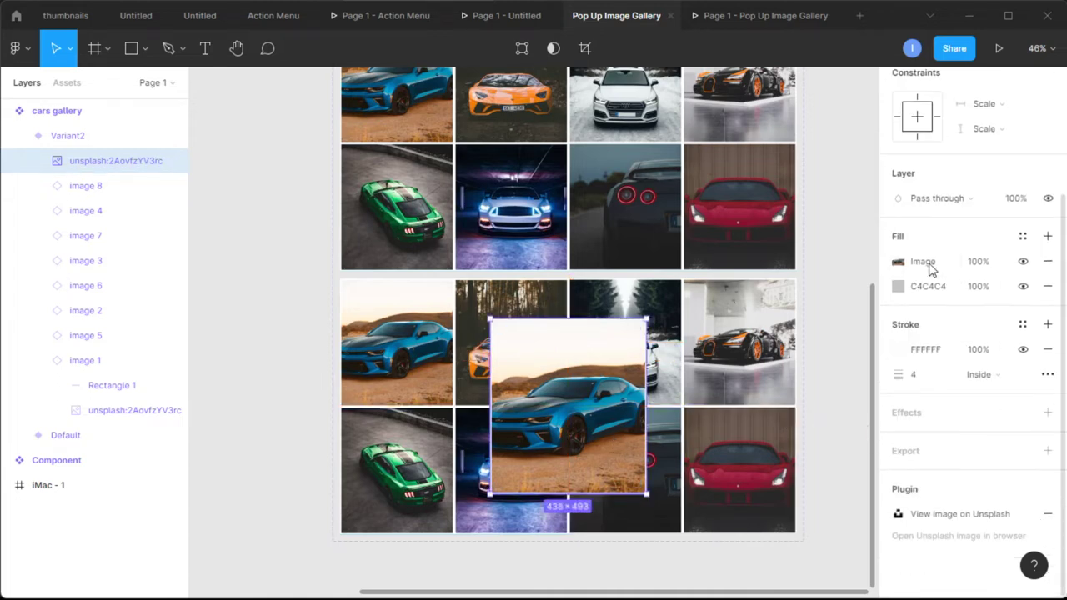
left_click(930, 380)
type("5")
key("Return")
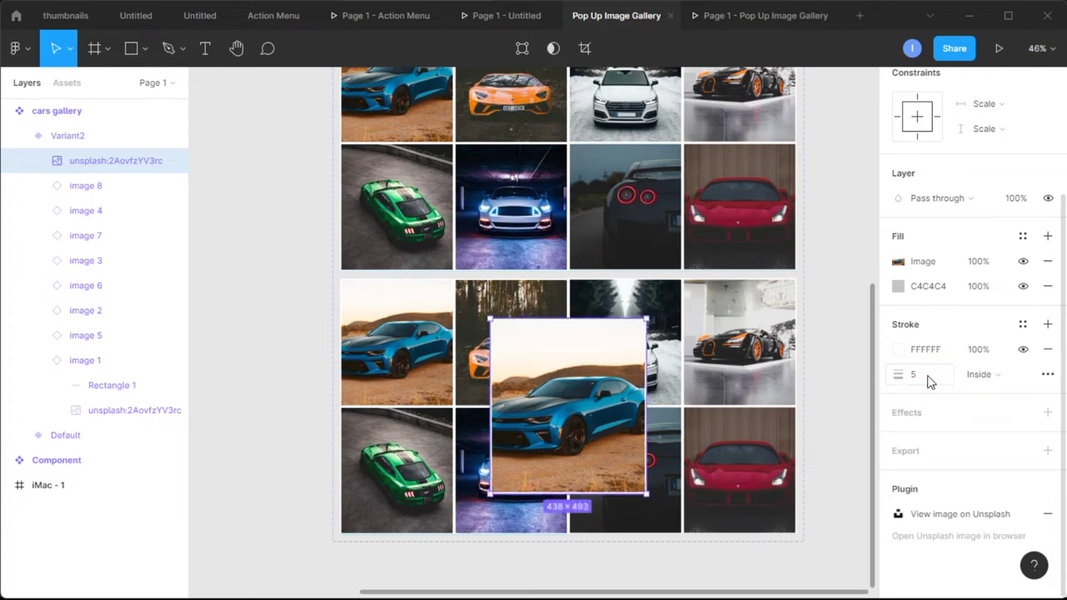
left_click(856, 328)
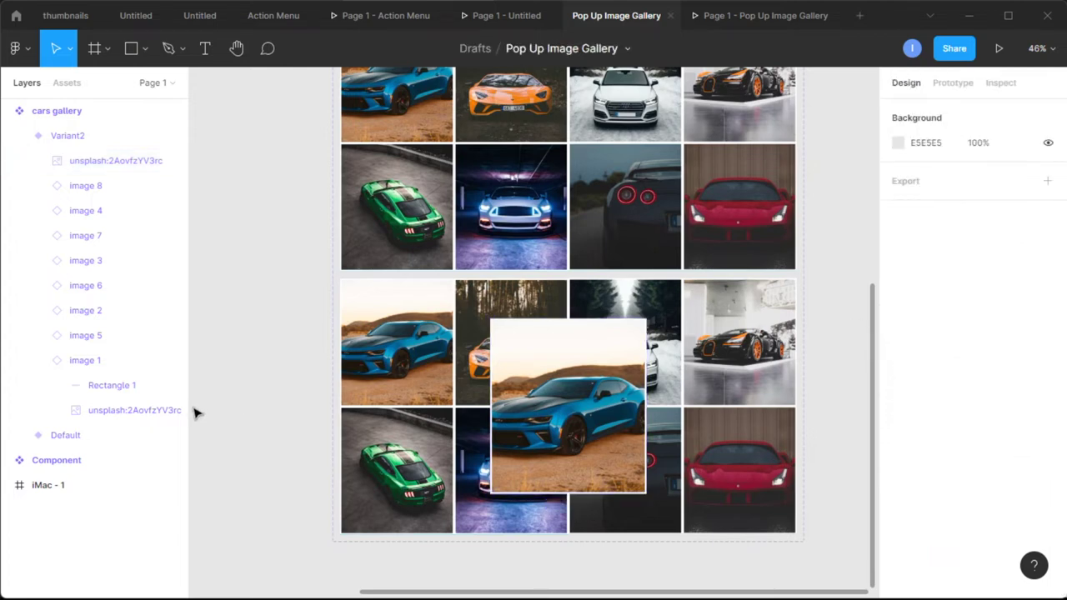
left_click(48, 361)
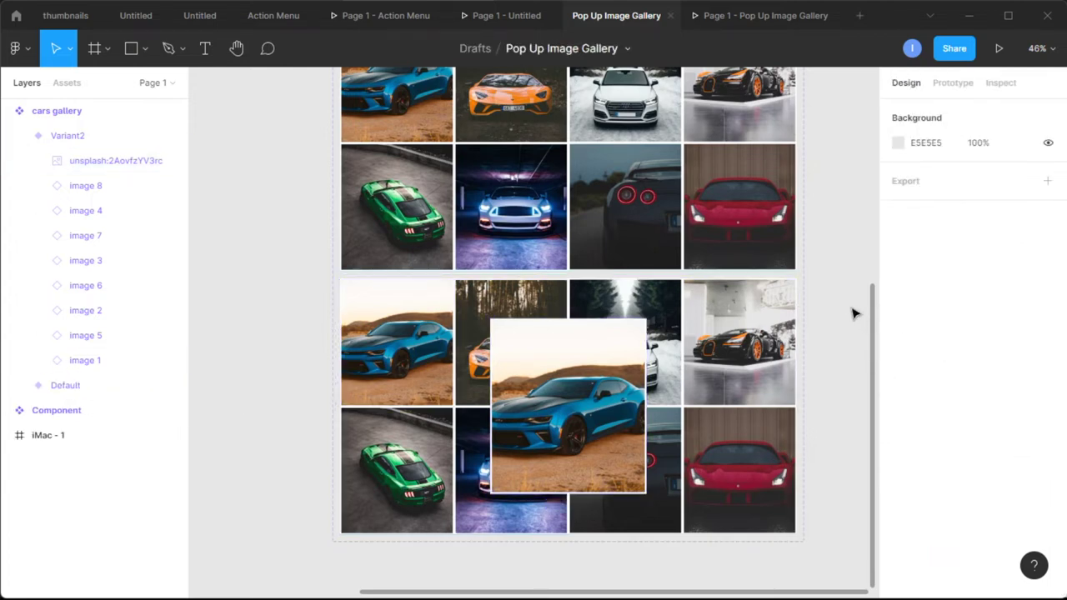
Draw a tall thin rectangle beside the gallery and fill it white (FFFFFF)
scroll(853, 309, "up", 5)
scroll(852, 319, "down", 5)
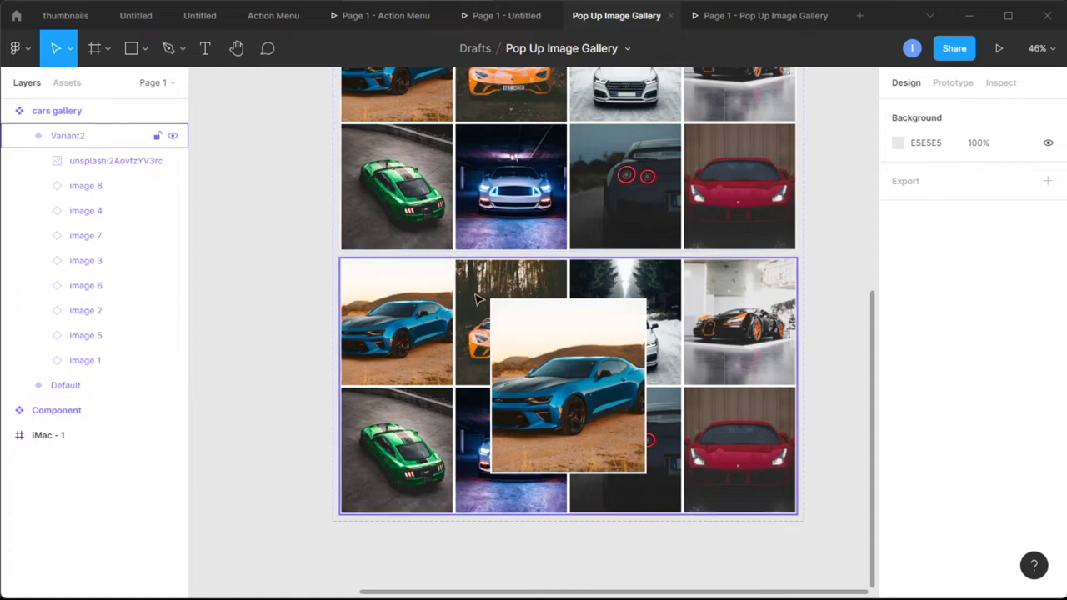
left_click(144, 49)
left_click(118, 85)
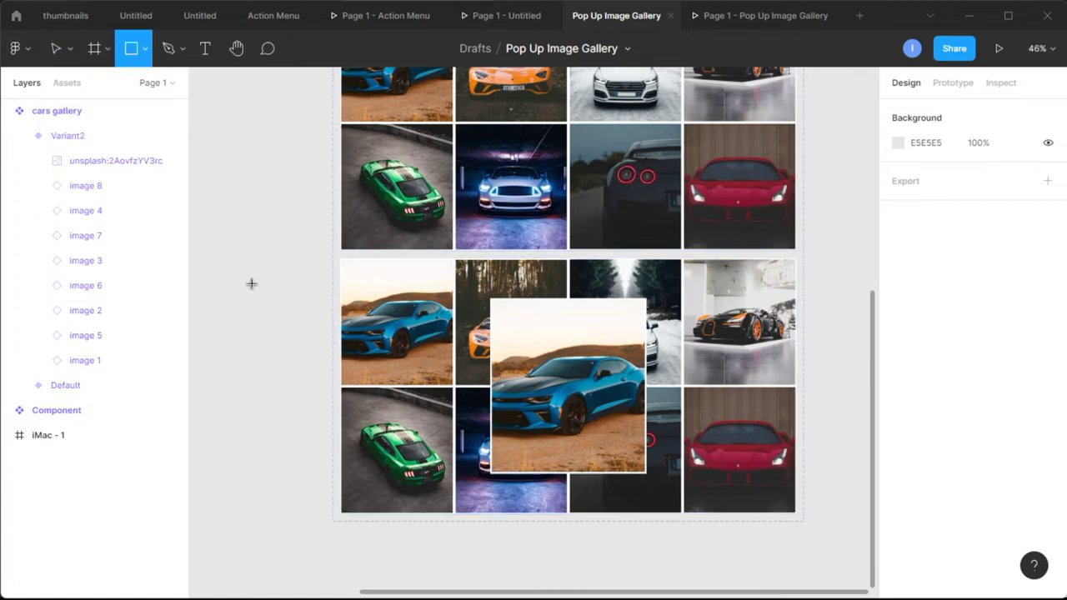
left_click_drag(238, 254, 254, 514)
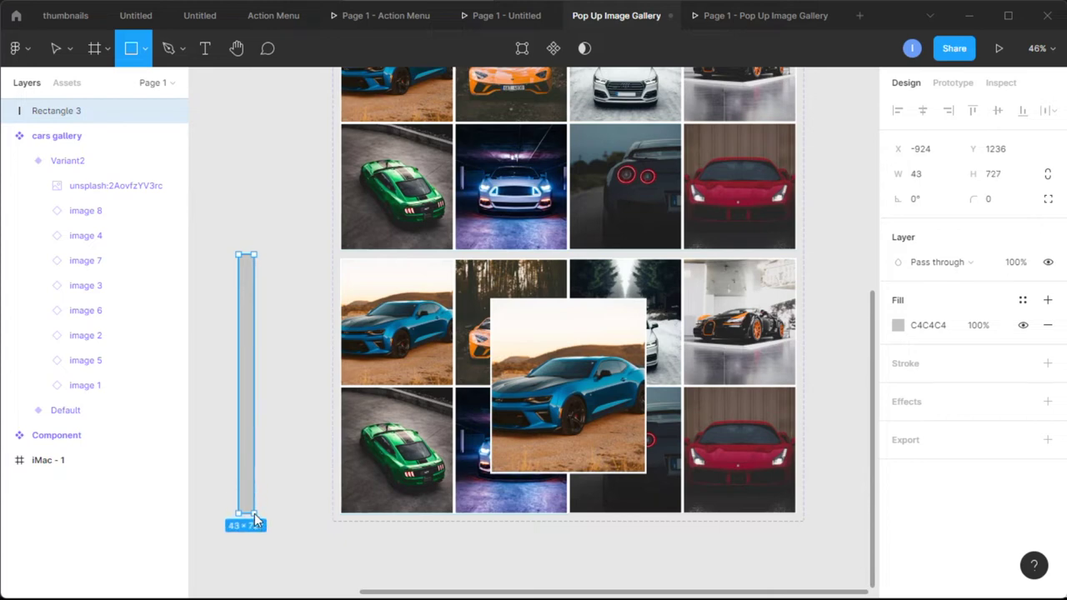
left_click(898, 325)
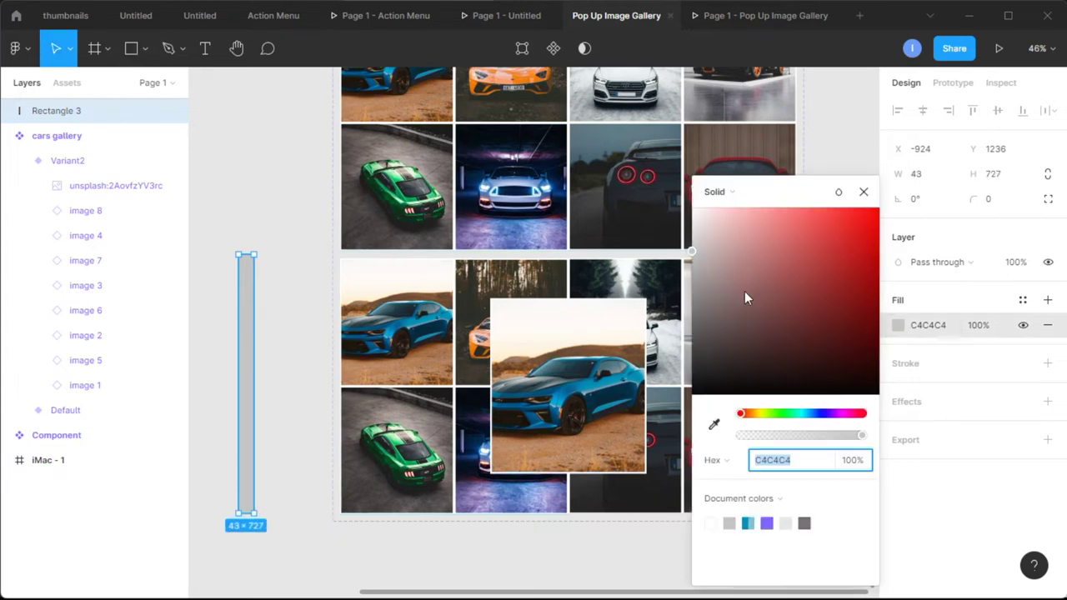
left_click(709, 251)
left_click(691, 207)
left_click(864, 193)
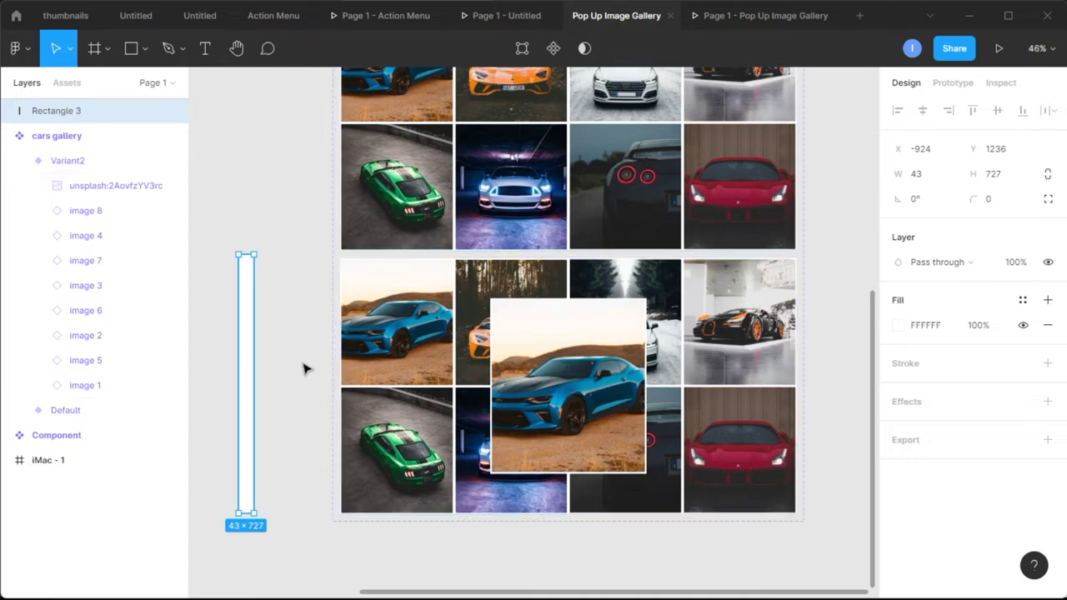
Set the rectangle's height to 720, move it into Variant2, rename it 'white', and widen it
left_click(1011, 175)
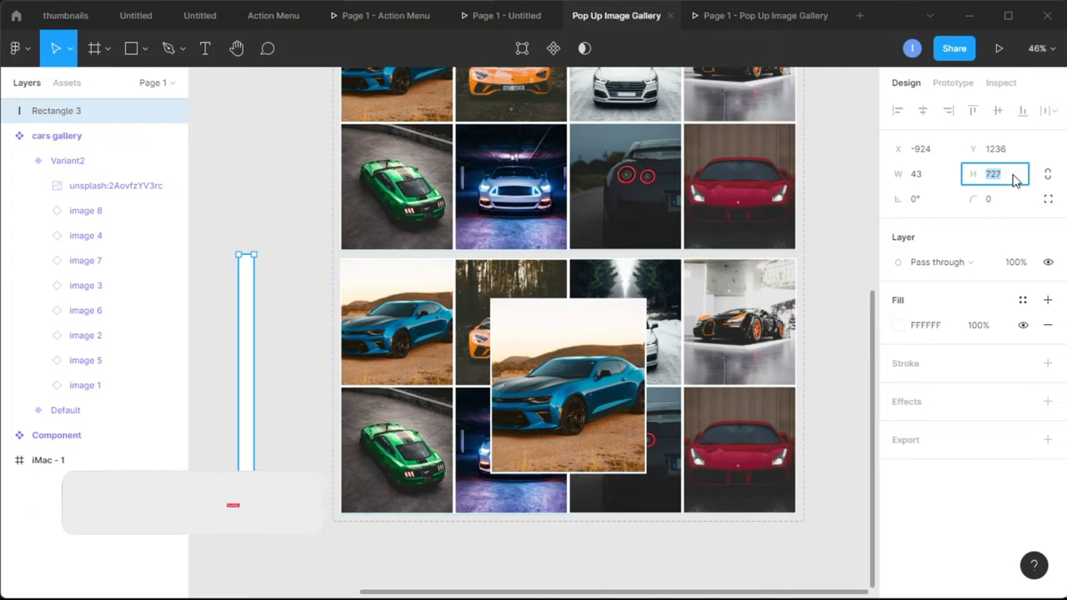
type("720")
key("Return")
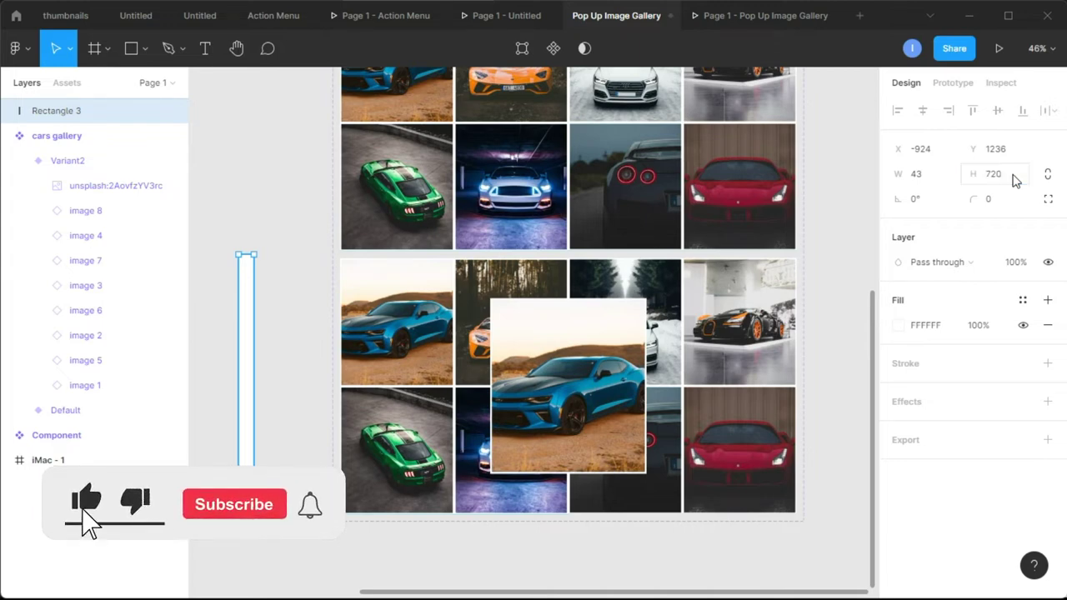
left_click_drag(250, 381, 353, 386)
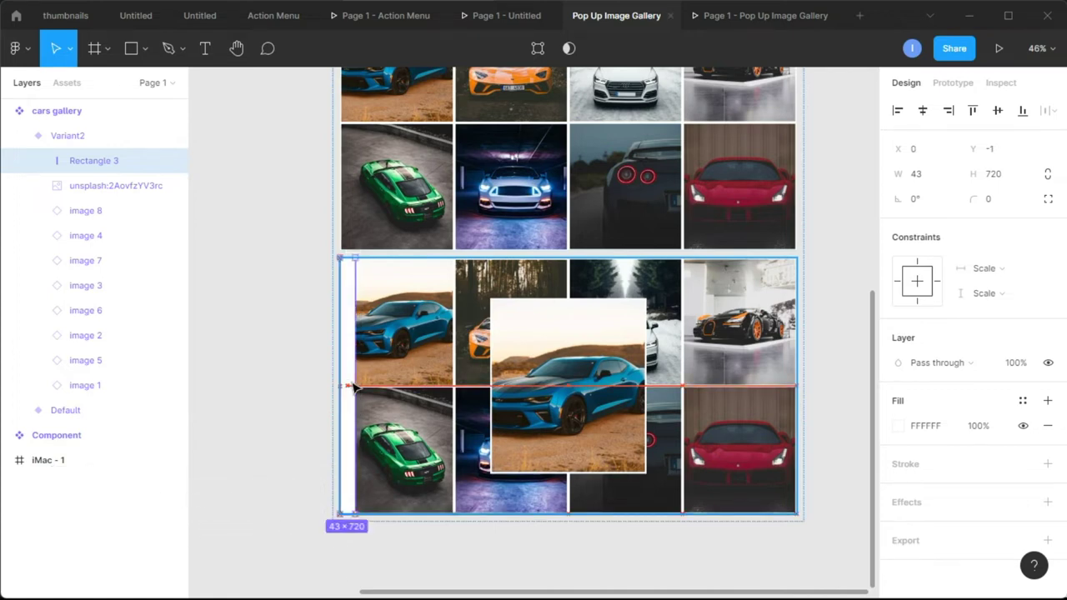
double_click(105, 164)
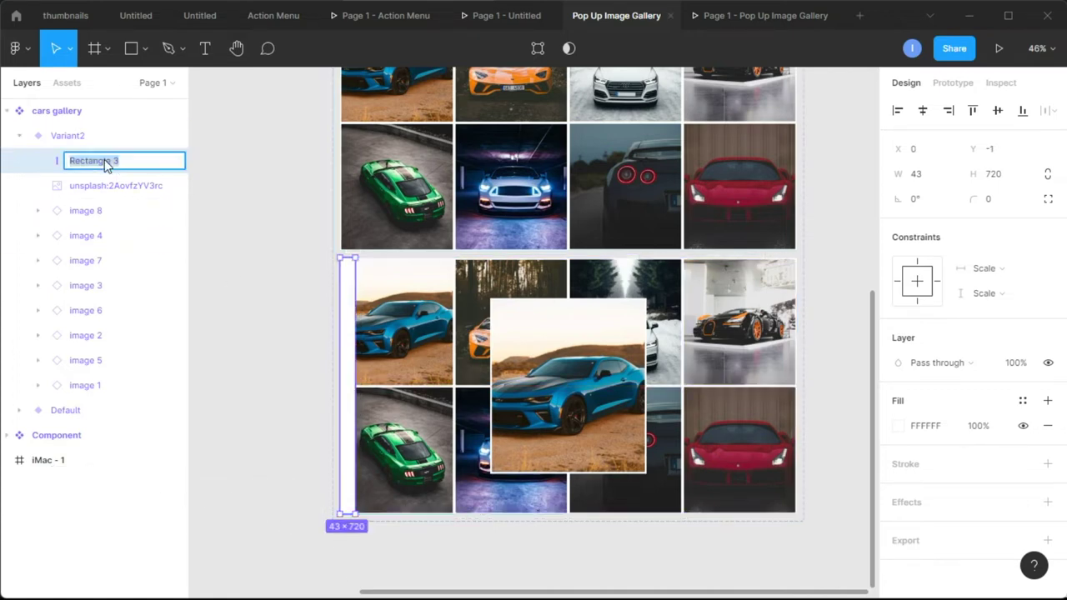
type("white")
key("Return")
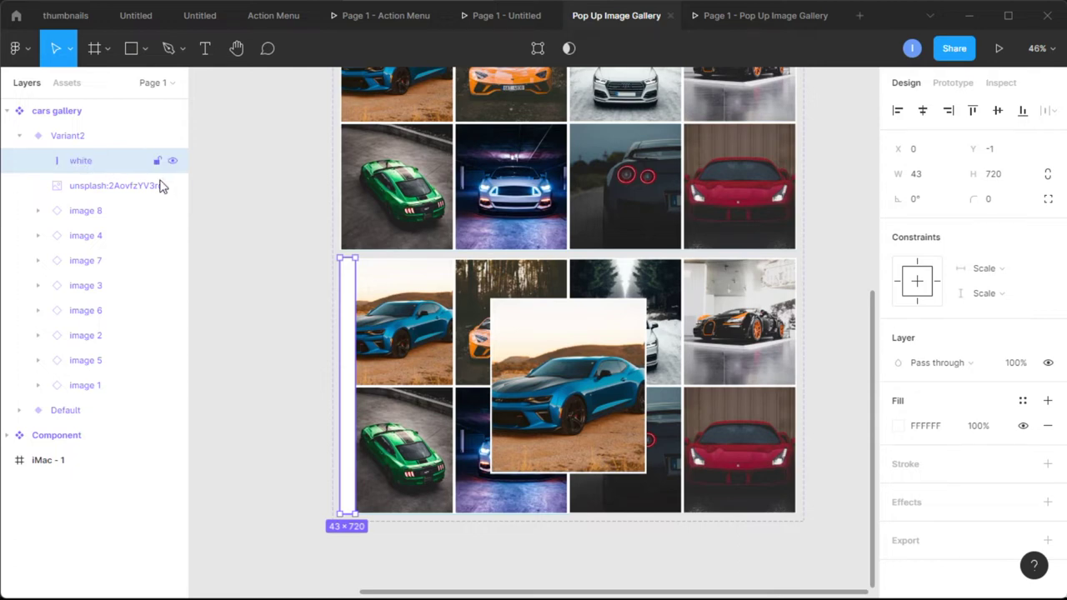
left_click_drag(353, 359, 802, 384)
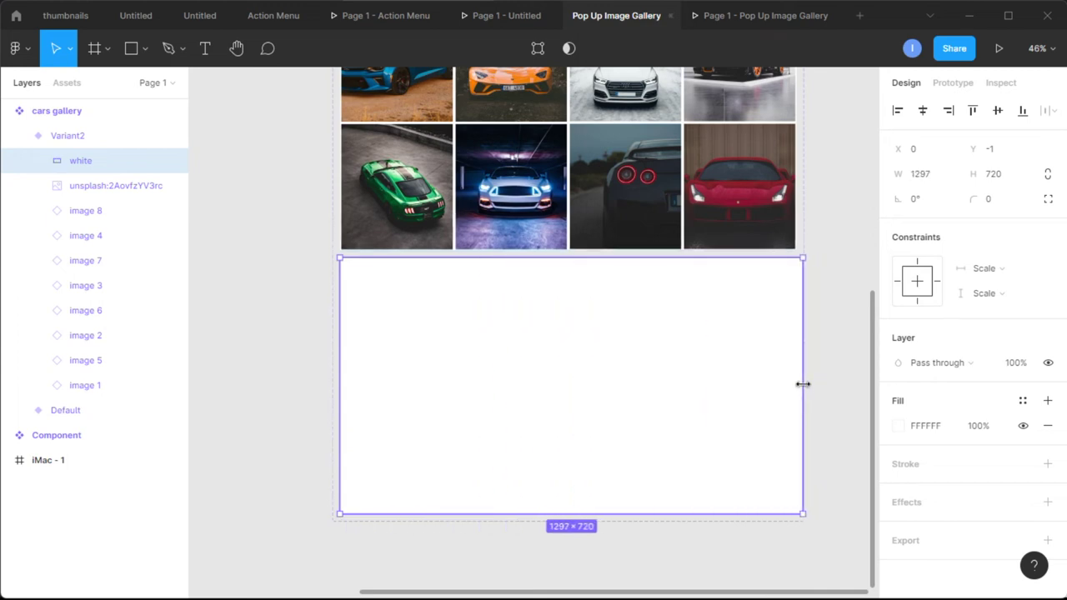
Place the white layer beneath the enlarged photo and set its opacity to 35%
left_click_drag(78, 163, 89, 197)
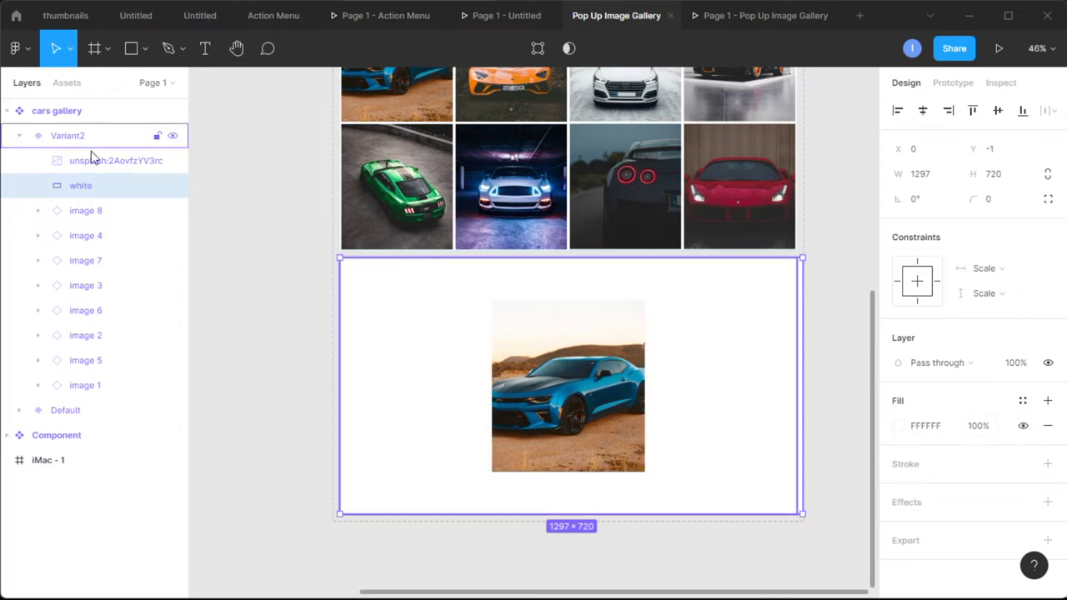
left_click(1028, 370)
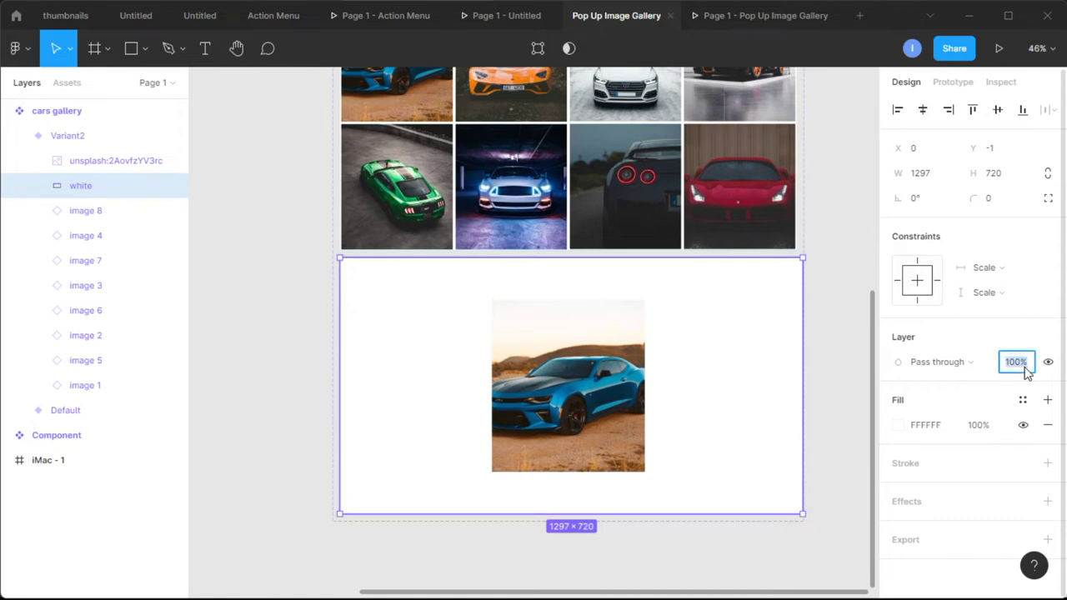
type("10")
key("Return")
left_click(1027, 373)
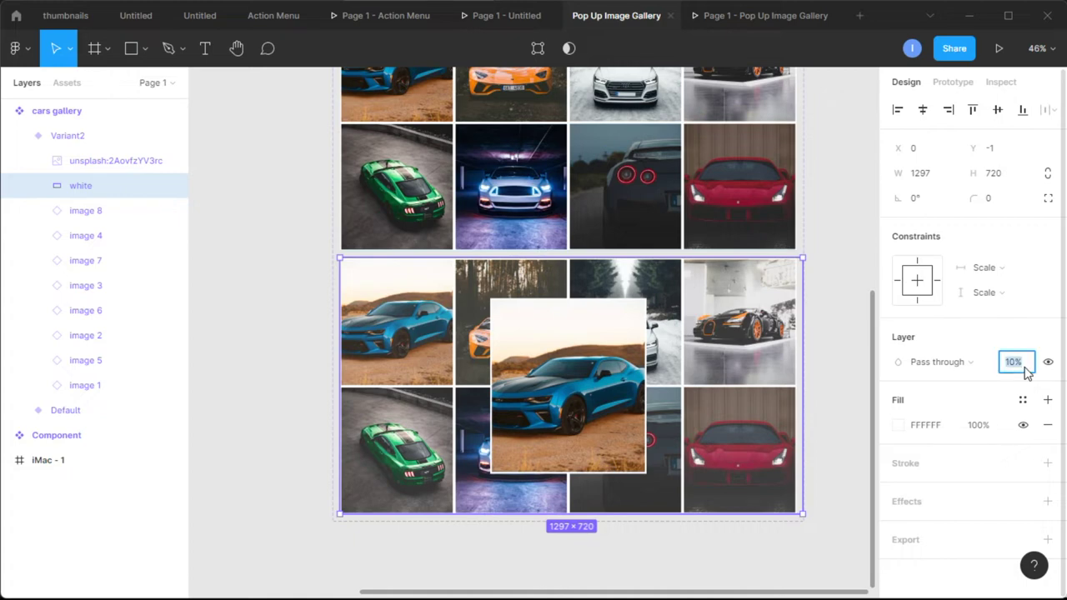
type("25")
key("Return")
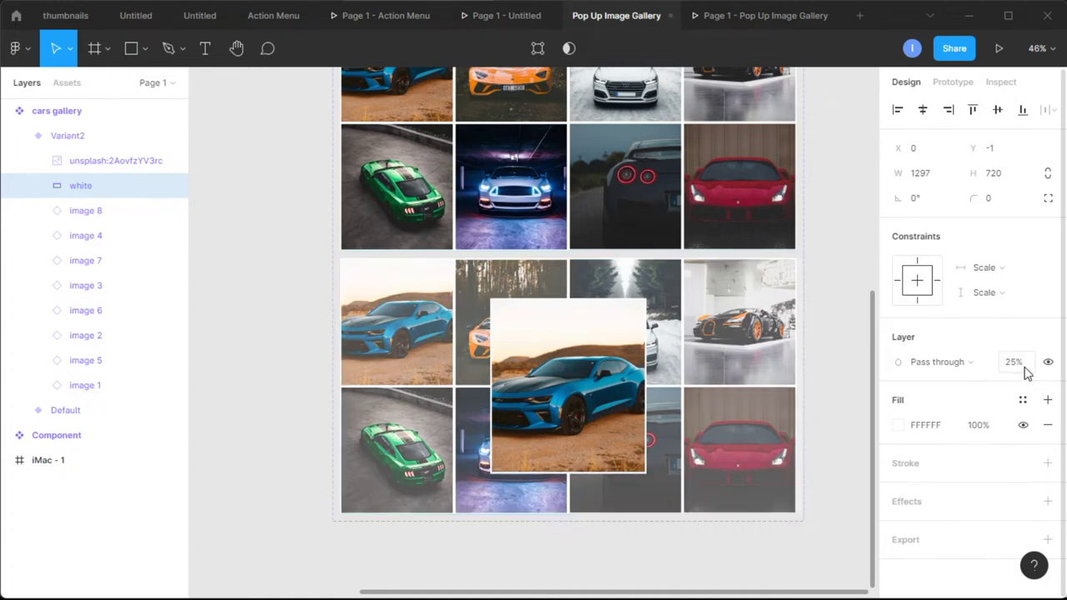
left_click(1027, 372)
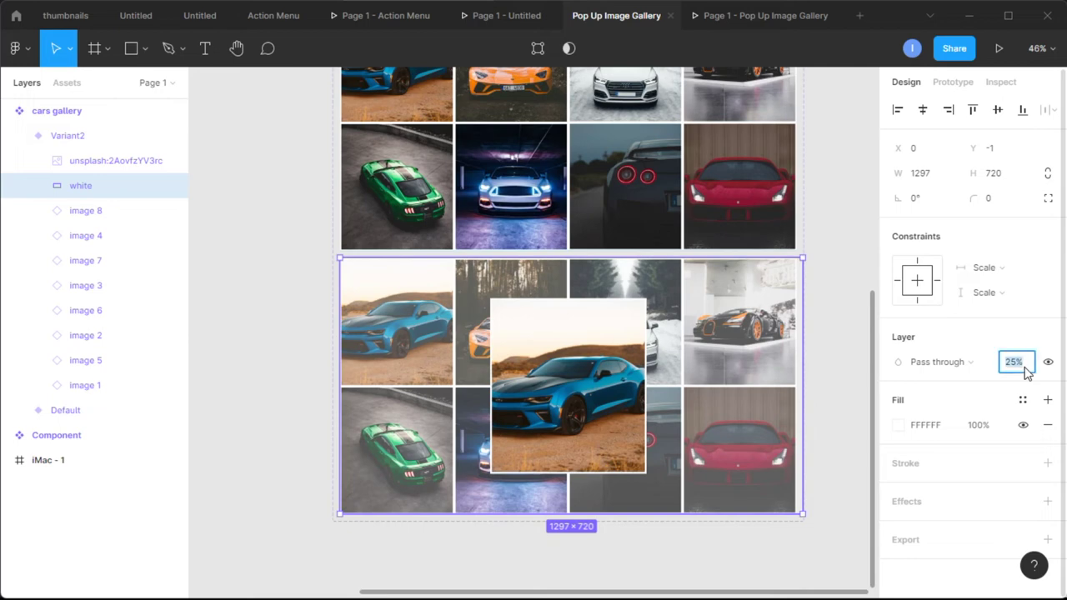
key("Return")
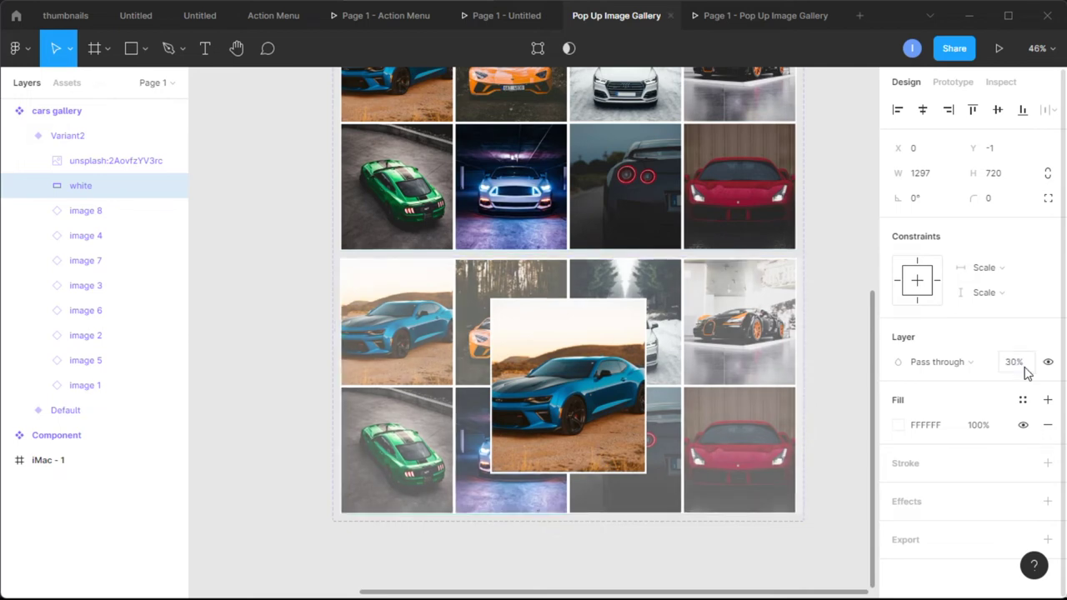
left_click(1026, 373)
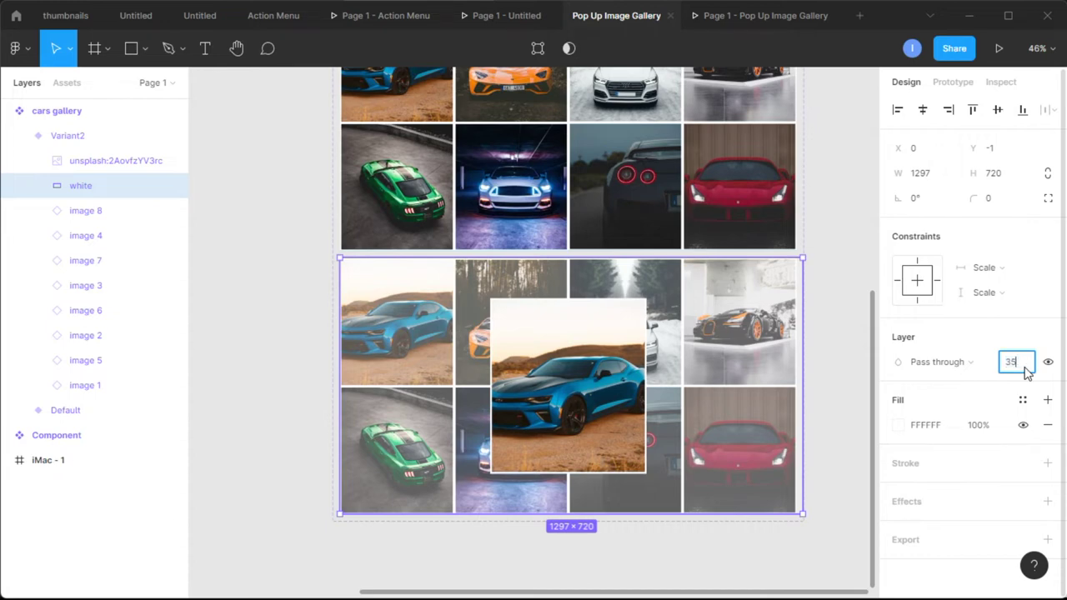
type("35")
key("Return")
left_click(836, 348)
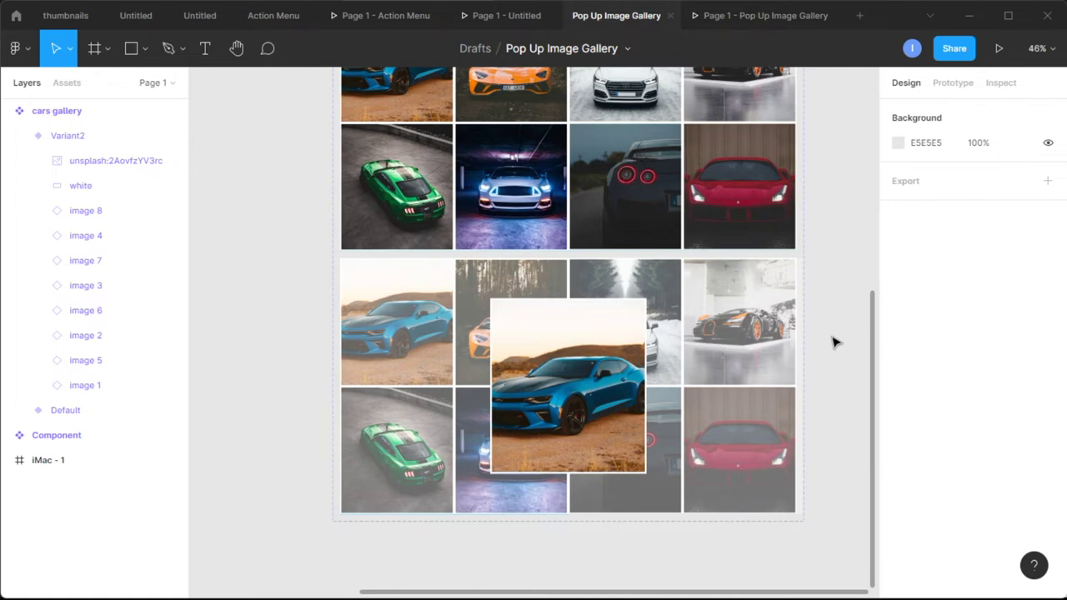
Draw a 230×62 grey rectangle near the bottom of Variant2's blue-car popup
left_click(134, 50)
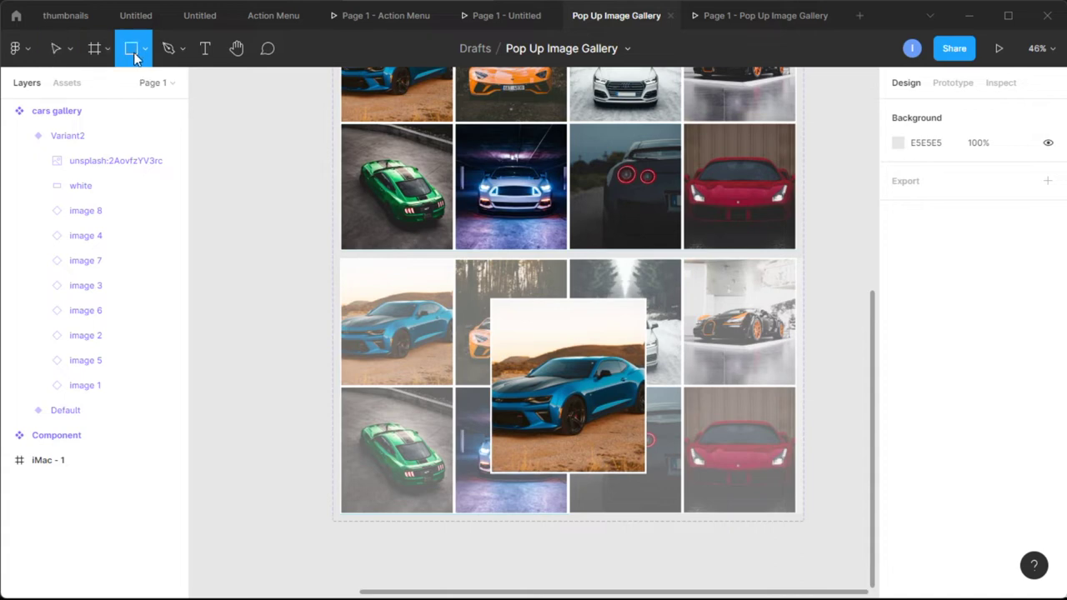
mouse_move(268, 470)
left_mouse_down()
mouse_move(340, 503)
mouse_move(517, 452)
mouse_move(613, 450)
mouse_move(618, 459)
left_mouse_up()
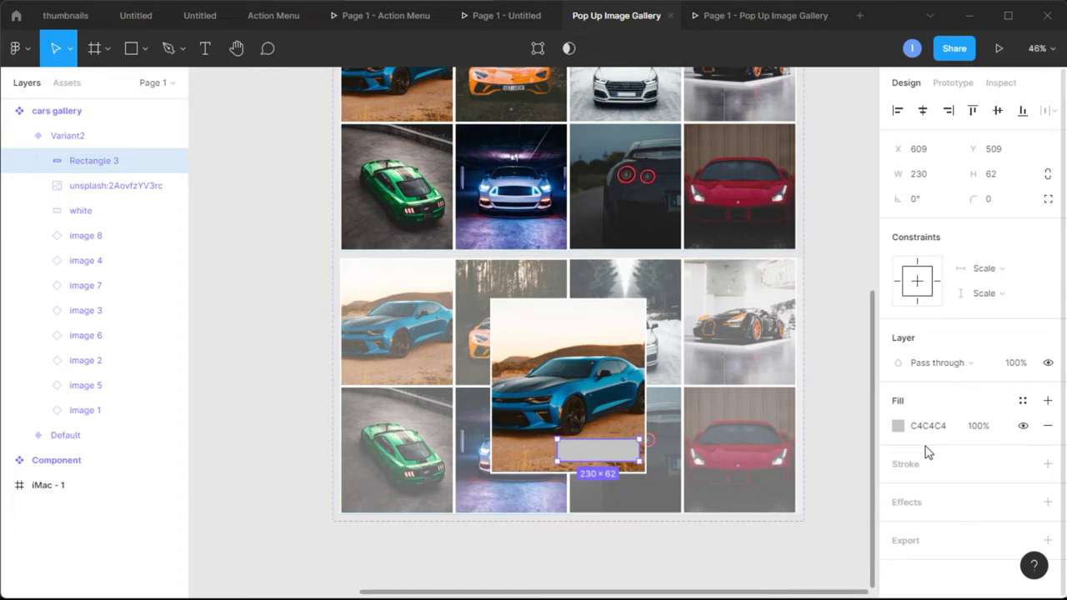
Copy the white overlay out of Variant2, place it over Default and narrow it to 9 wide
left_click(79, 210)
scroll(324, 304, "up", 1)
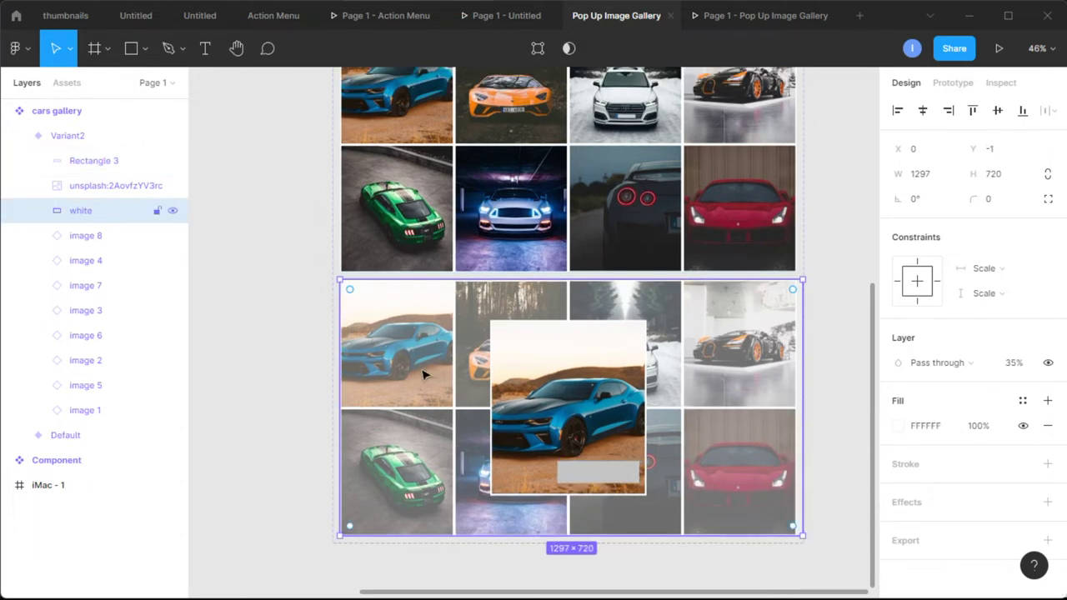
left_click_drag(420, 376, 469, 212)
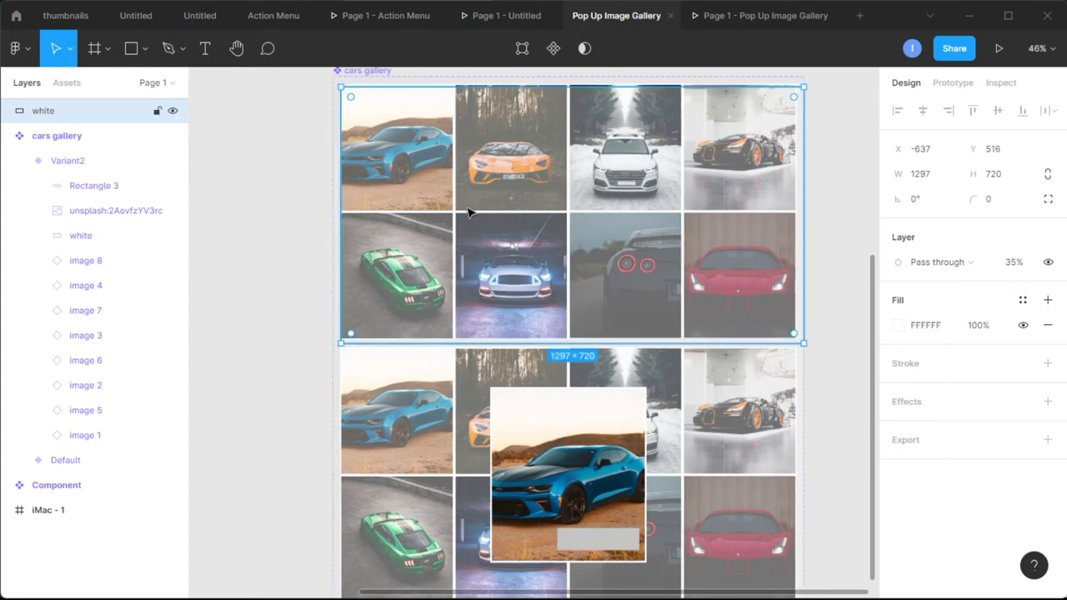
left_click_drag(468, 213, 467, 213)
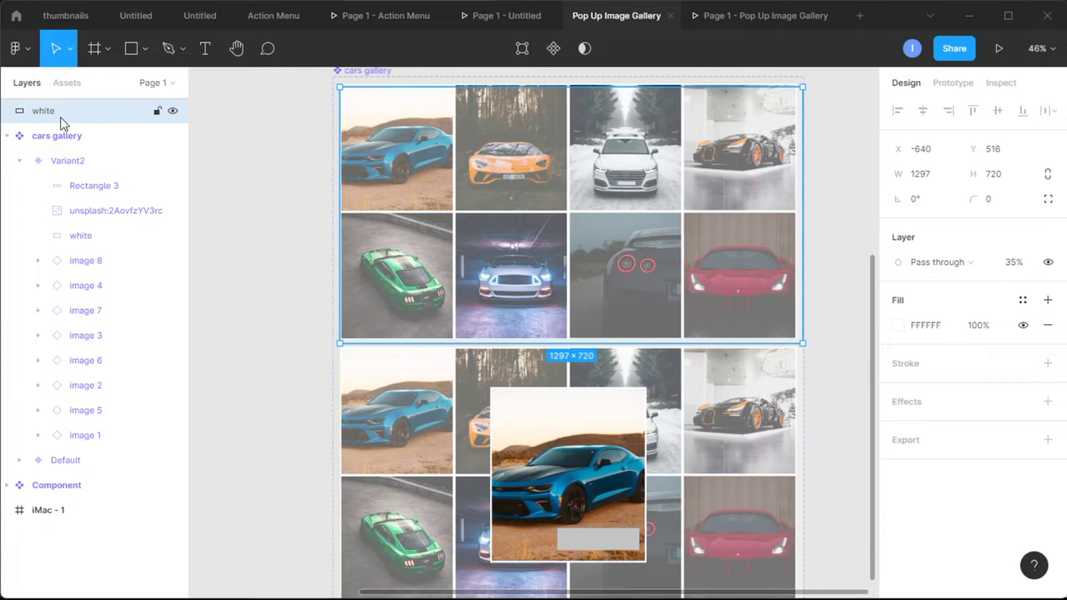
left_click_drag(450, 181, 444, 178)
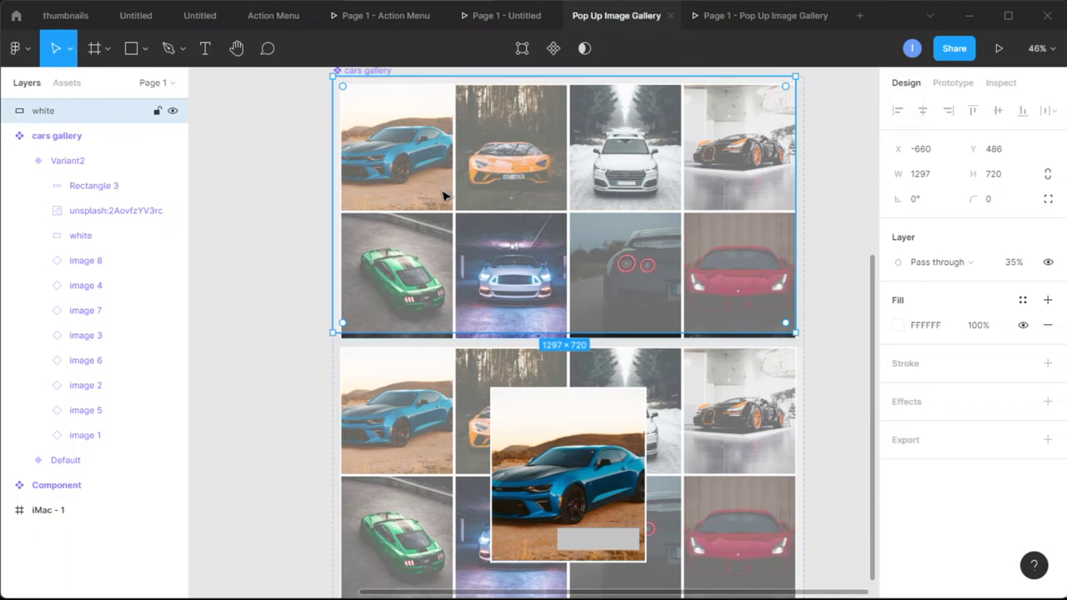
left_click_drag(443, 194, 443, 200)
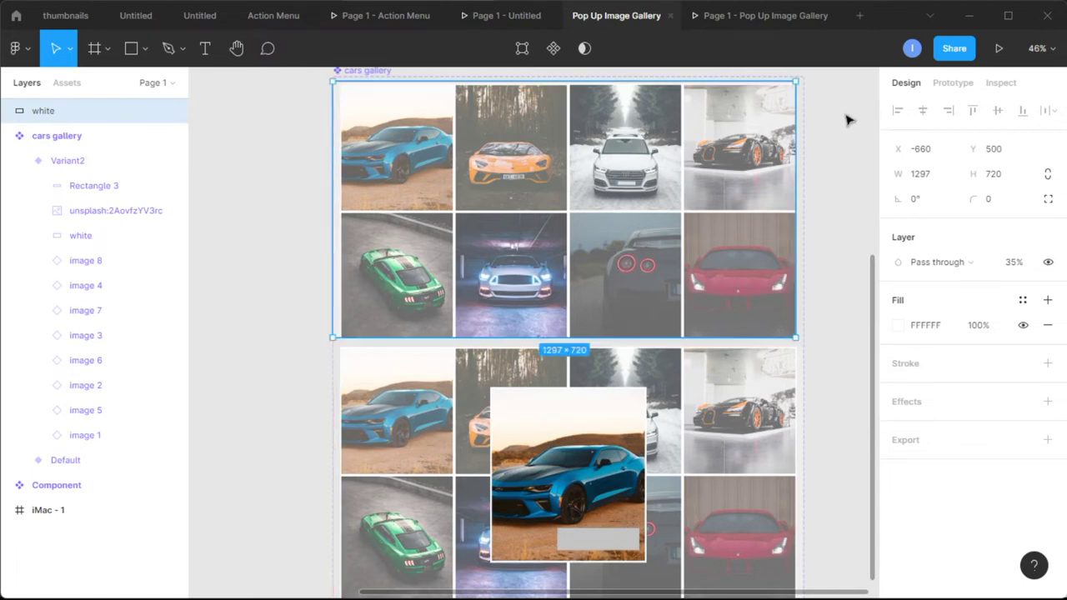
left_click_drag(796, 148, 336, 199)
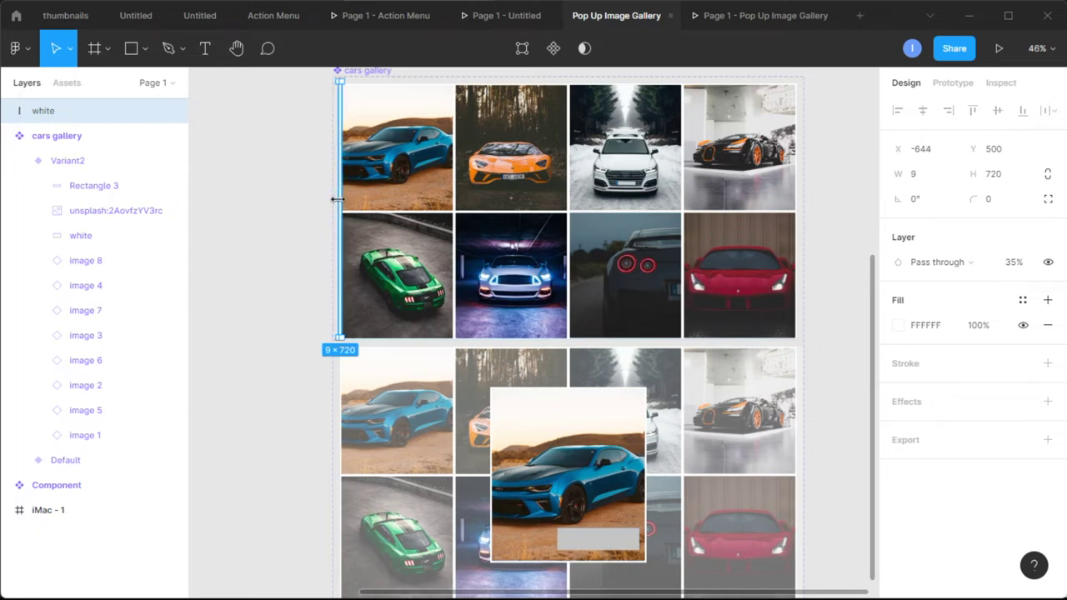
left_click(310, 217)
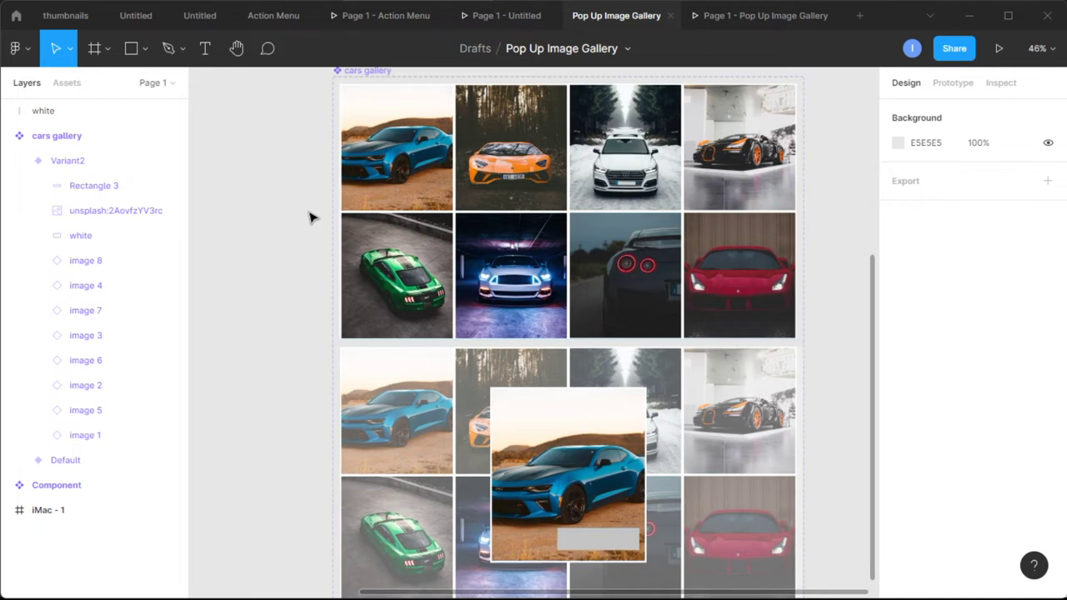
Move the white strip layer into the Default variant, above image 8
left_click(19, 161)
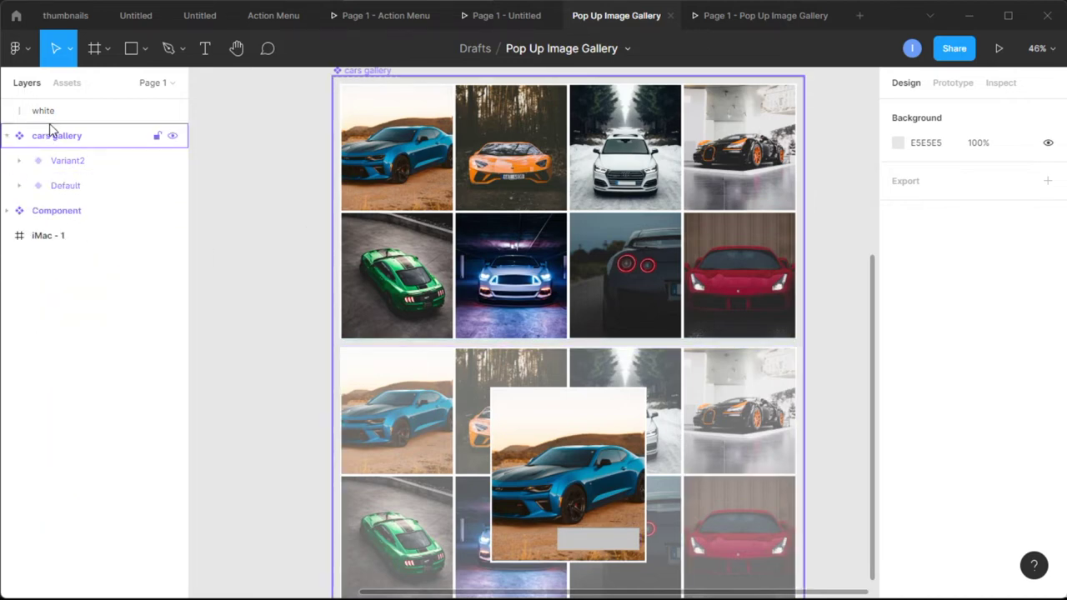
left_click_drag(48, 112, 37, 184)
left_click(20, 160)
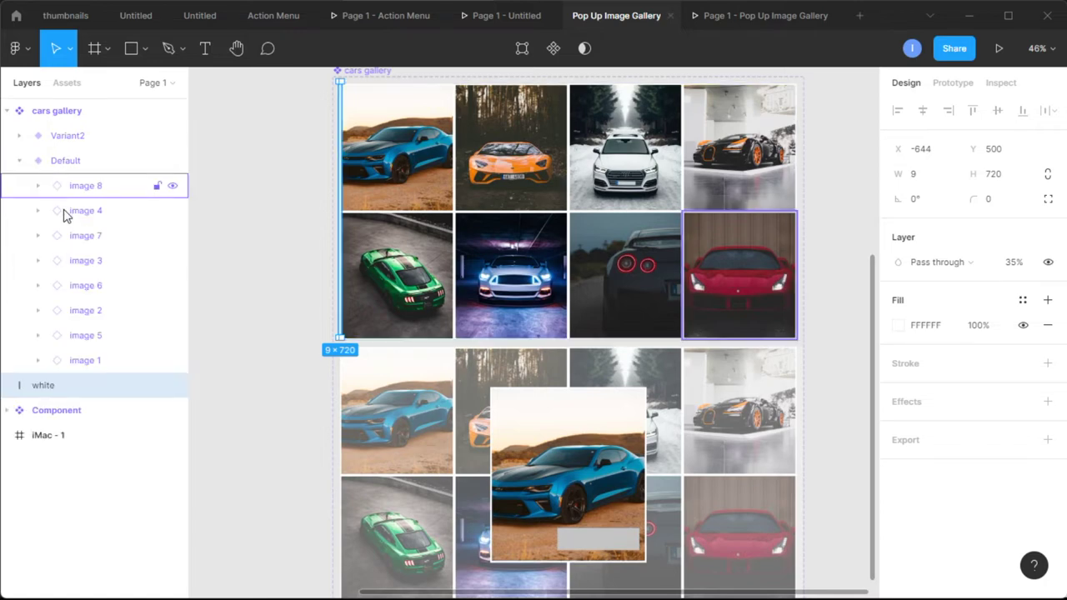
left_click_drag(73, 386, 73, 187)
left_click(219, 217)
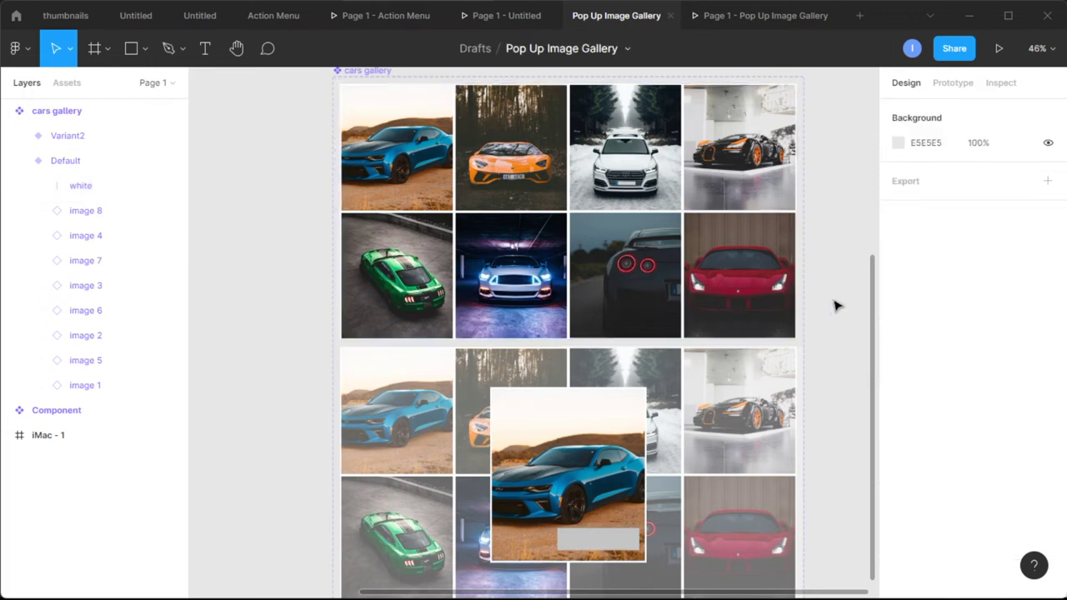
scroll(837, 306, "down", 1)
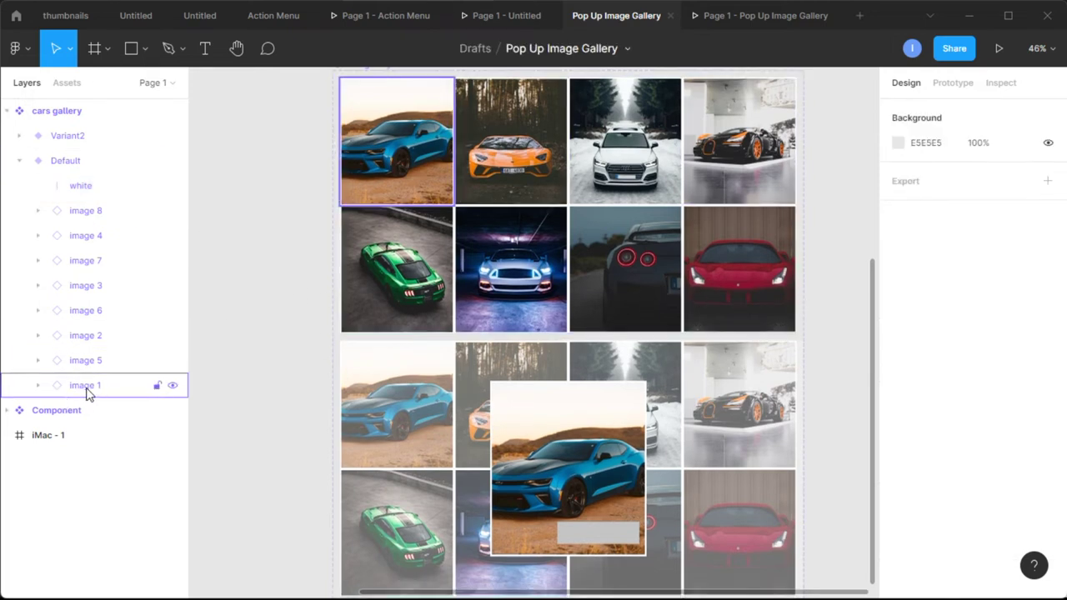
left_click(20, 162)
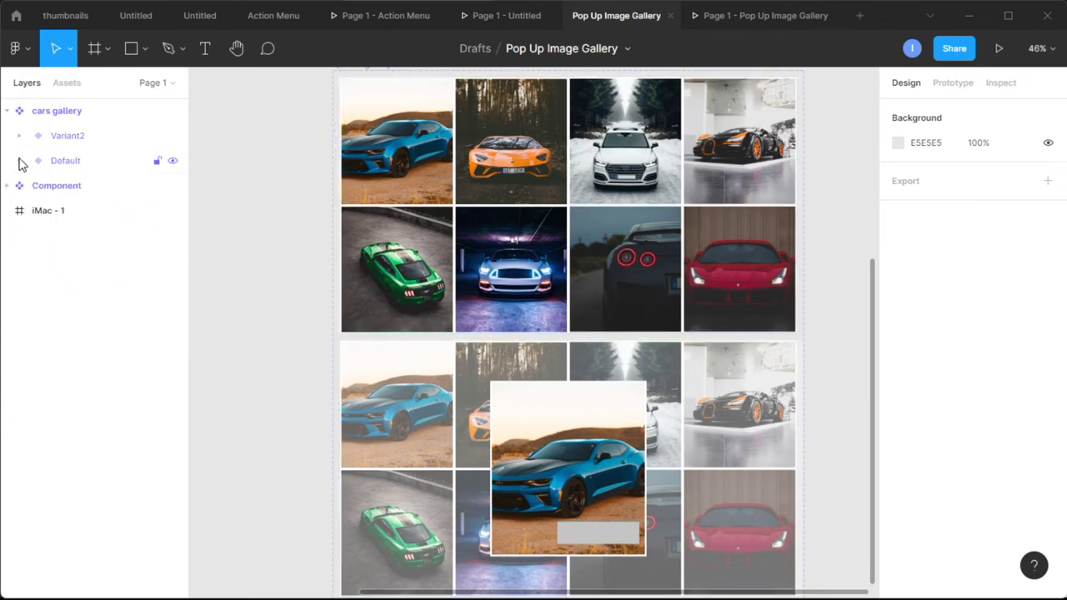
scroll(869, 397, "down", 5)
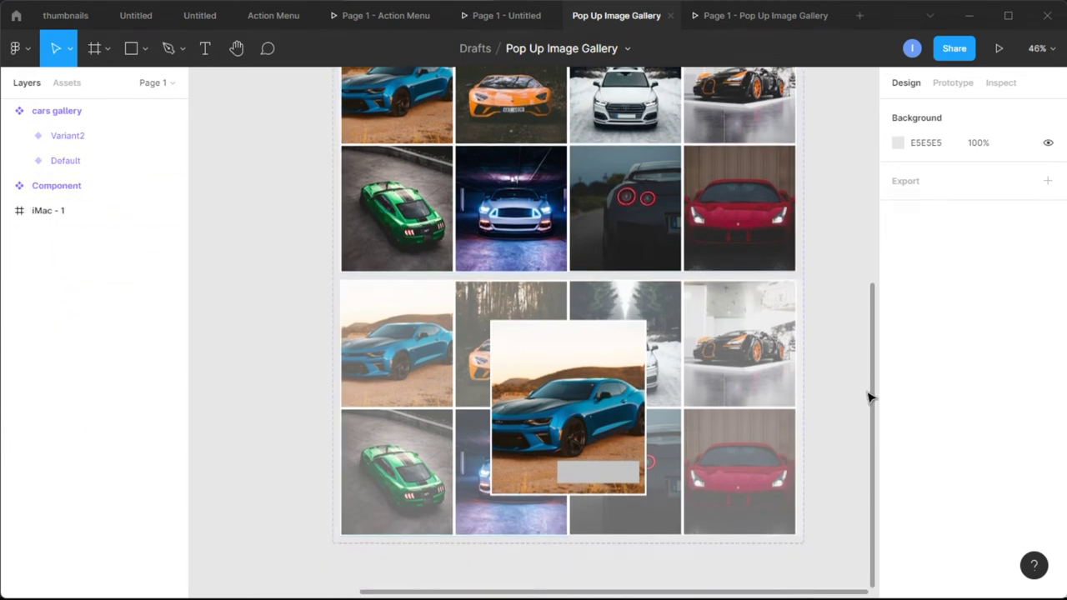
scroll(869, 398, "down", 2)
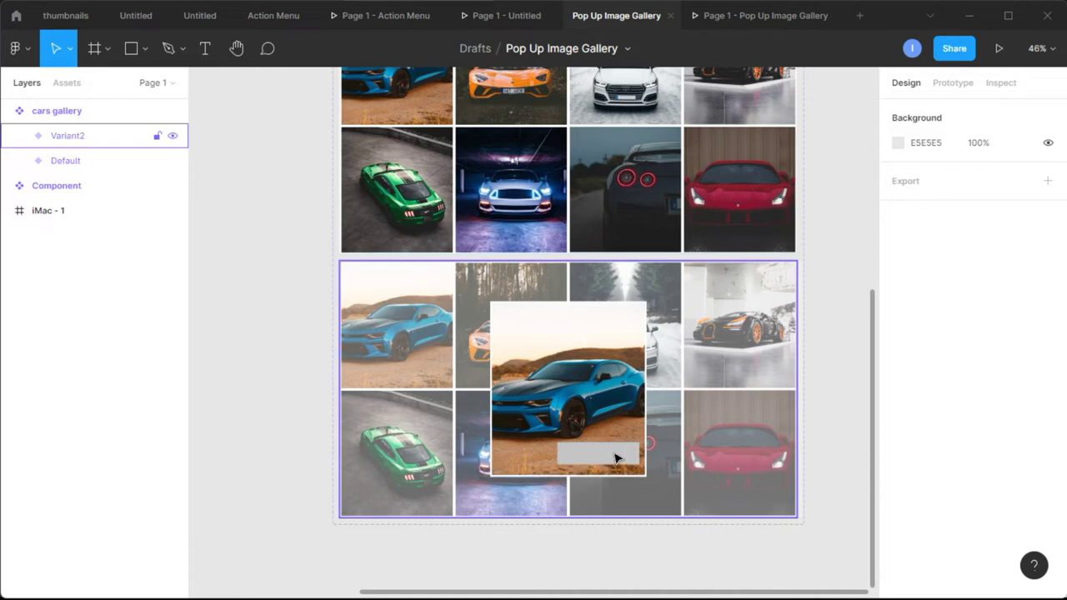
Give Rectangle 3 a stroke with weight 4
left_click(20, 136)
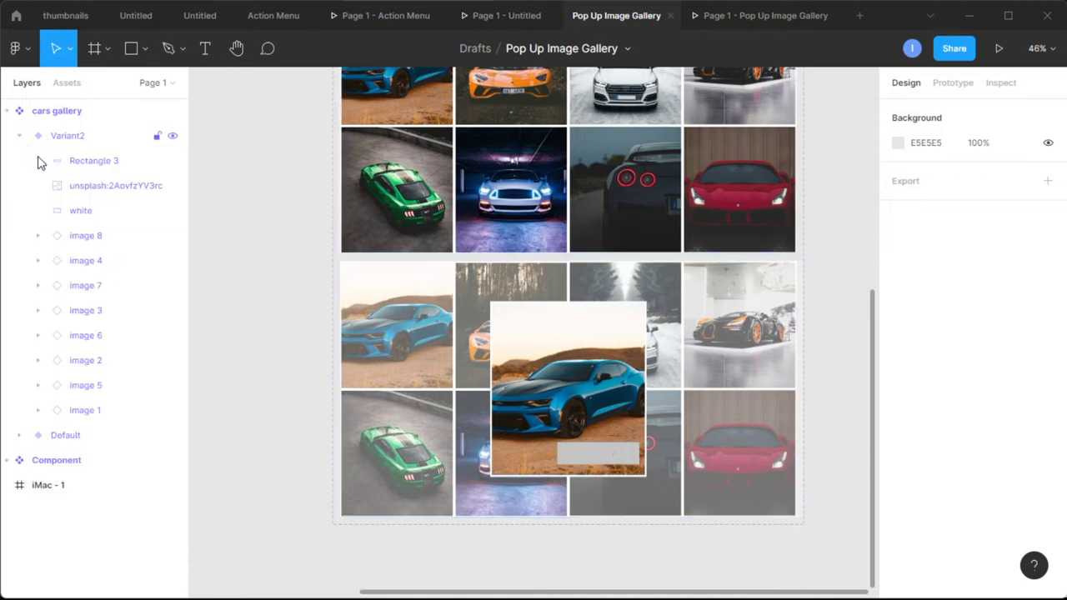
left_click(84, 166)
scroll(805, 405, "down", 2)
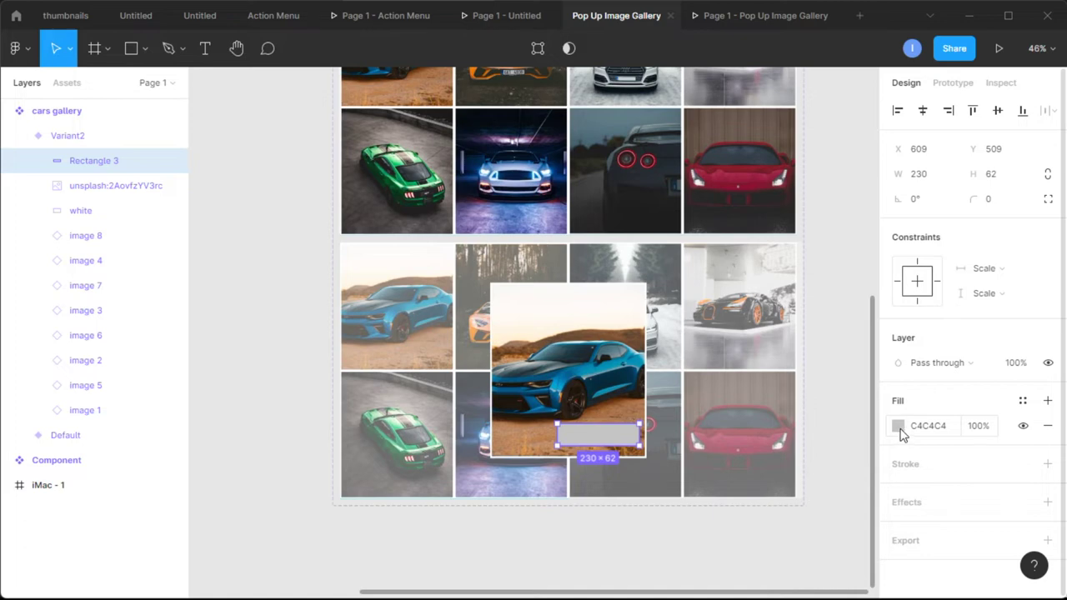
left_click(1046, 465)
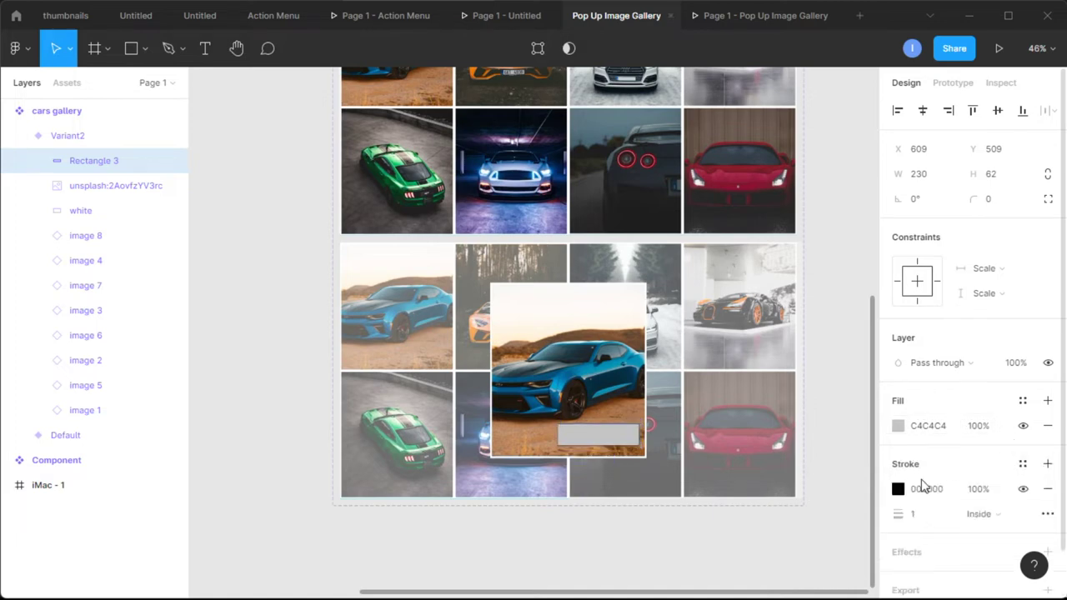
left_click(921, 515)
key("Return")
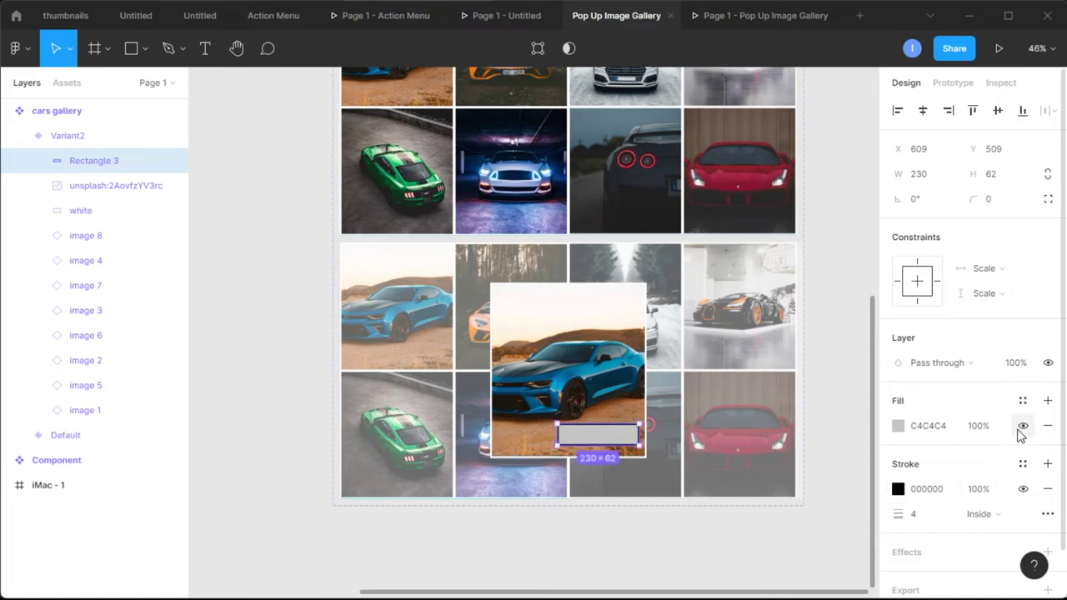
Remove Rectangle 3's grey fill and set its stroke colour to FFFFFF
left_click(1048, 425)
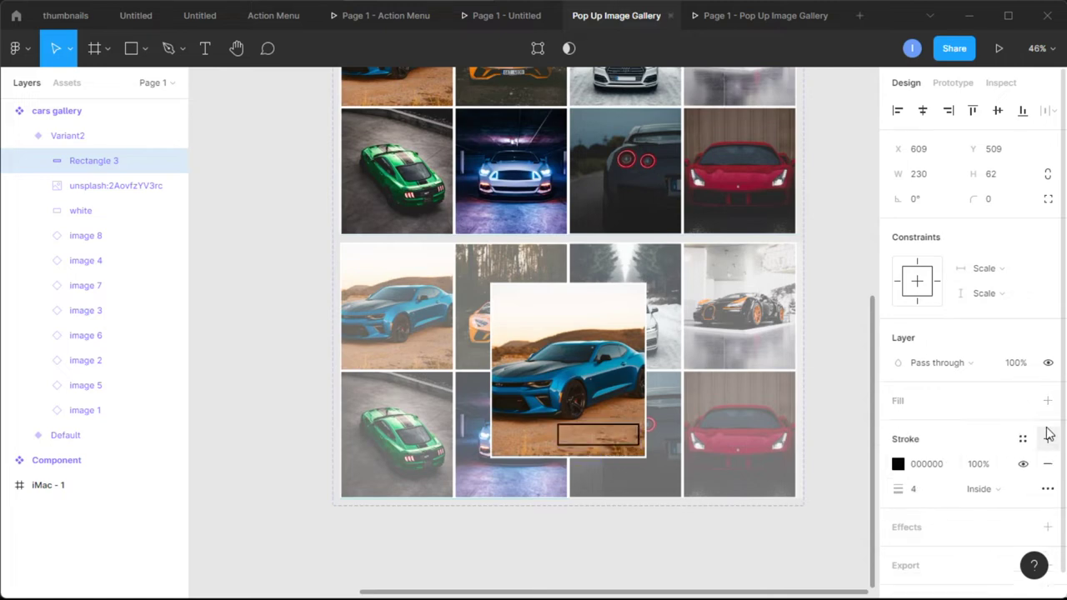
left_click(898, 465)
left_click(743, 264)
left_click_drag(721, 257, 694, 210)
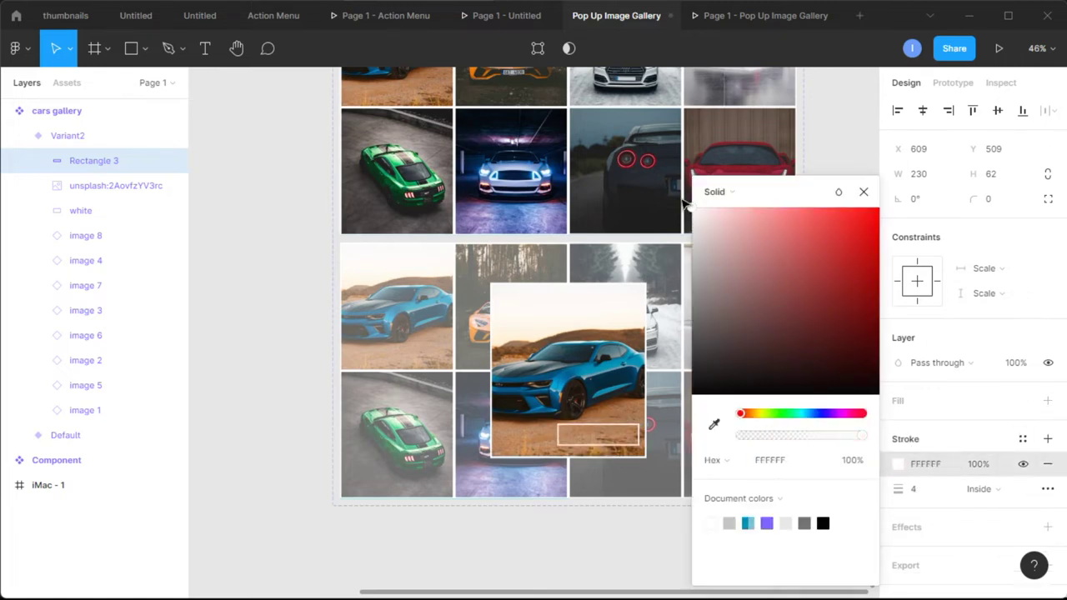
left_click(863, 192)
left_click(207, 52)
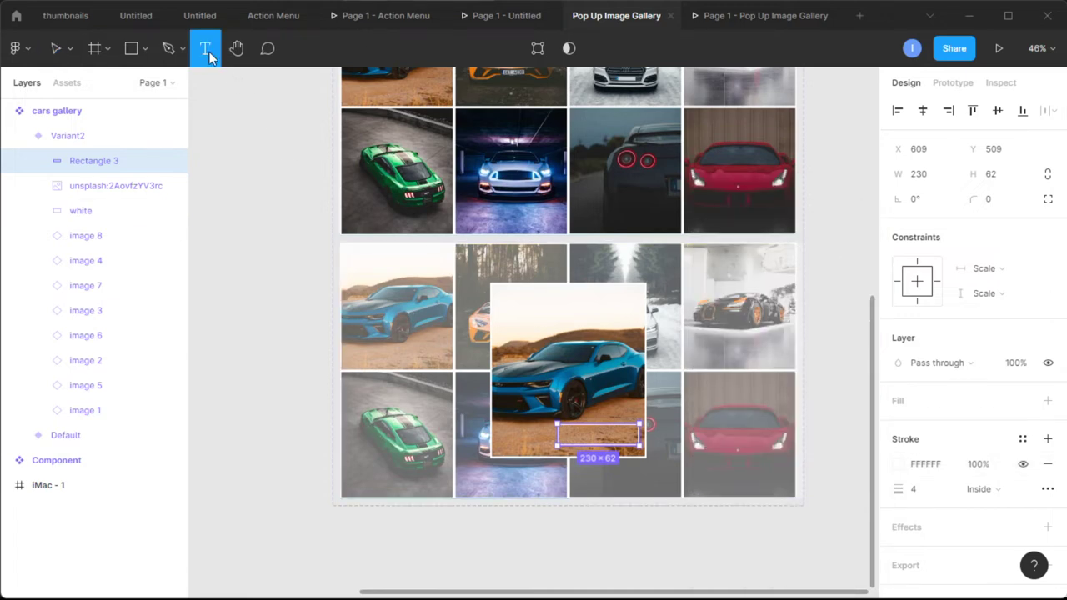
Add the text 'GO BACK' and centre it inside the outlined box
scroll(589, 459, "up", 5)
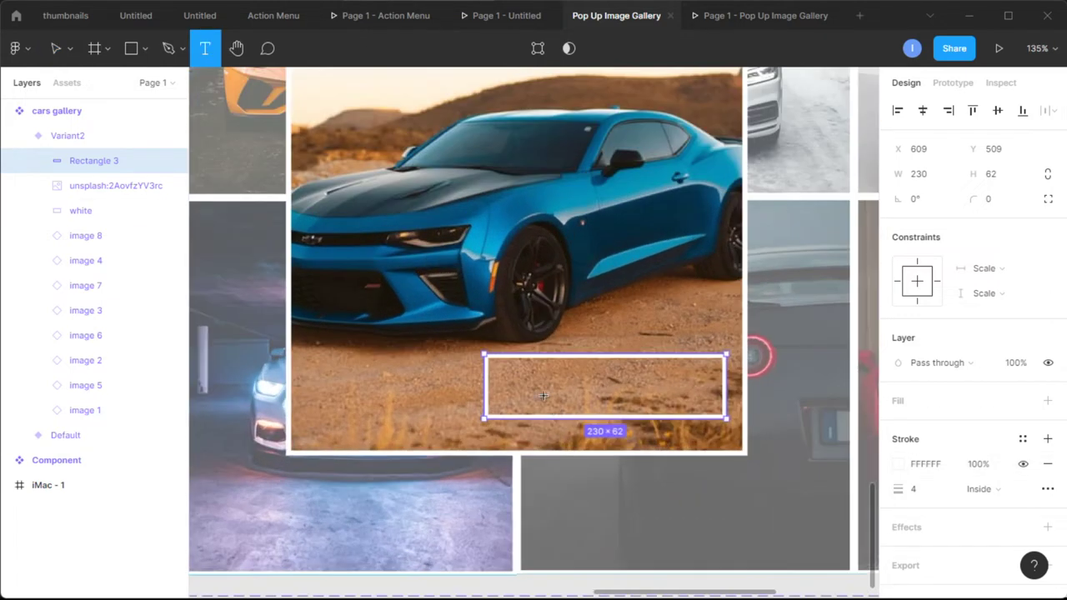
left_click(542, 392)
type("GO")
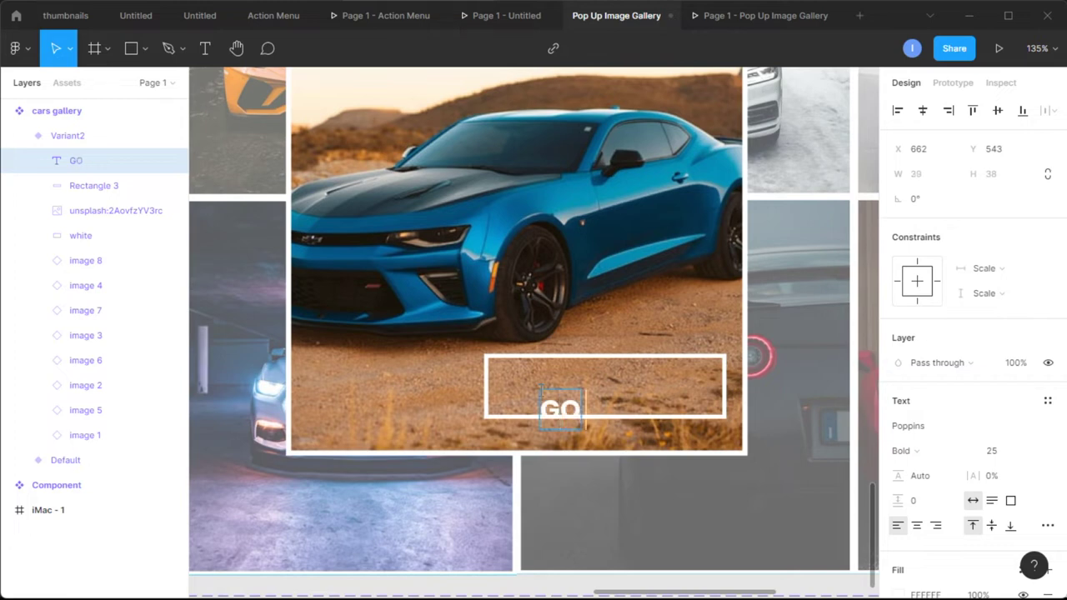
type(" BACK")
key("Escape")
left_click_drag(637, 407, 635, 386)
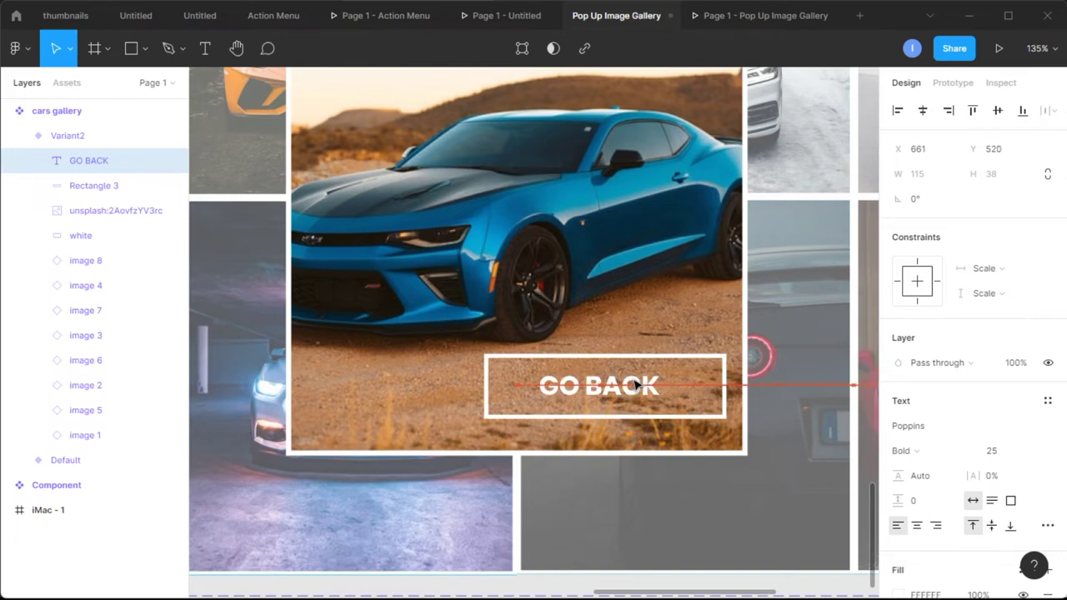
scroll(743, 421, "down", 10)
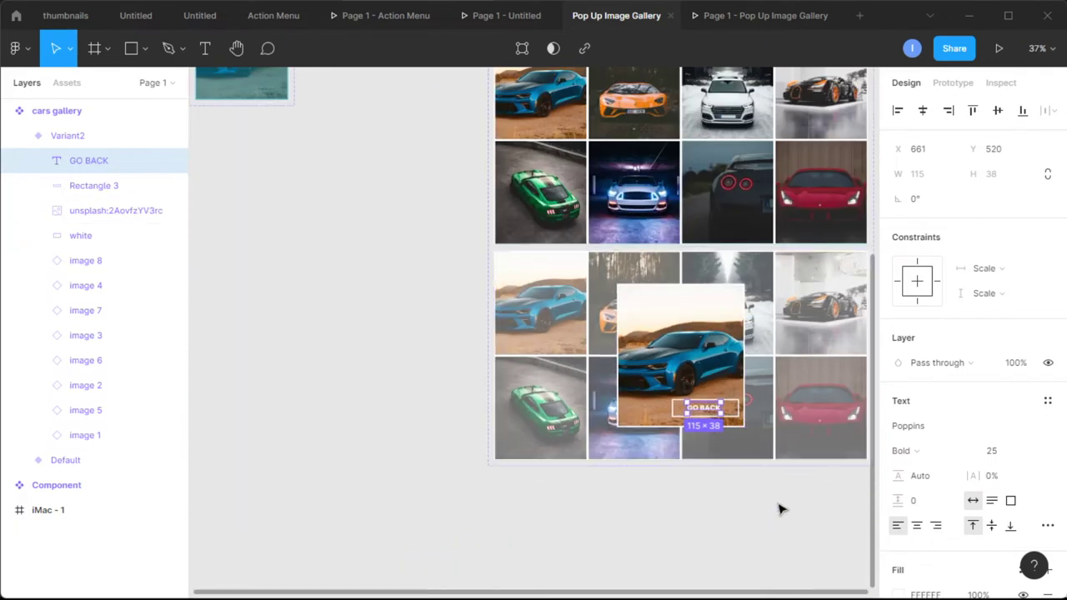
left_click(778, 505)
scroll(812, 457, "up", 4)
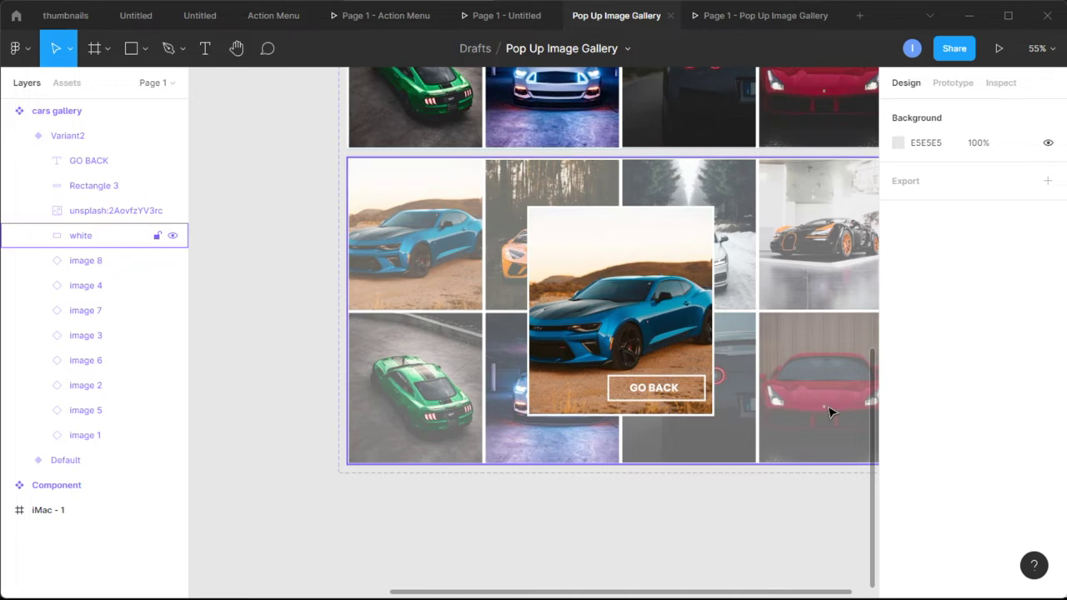
Duplicate the Variant2 popup with Ctrl+D to produce Variant3 through Variant9
scroll(829, 412, "down", 3)
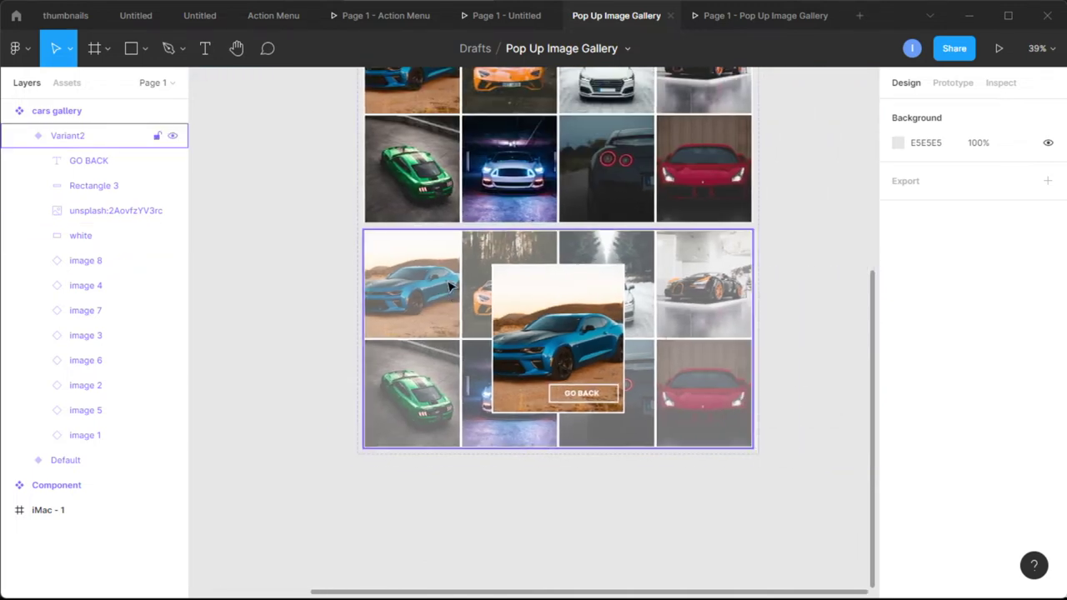
left_click(406, 266)
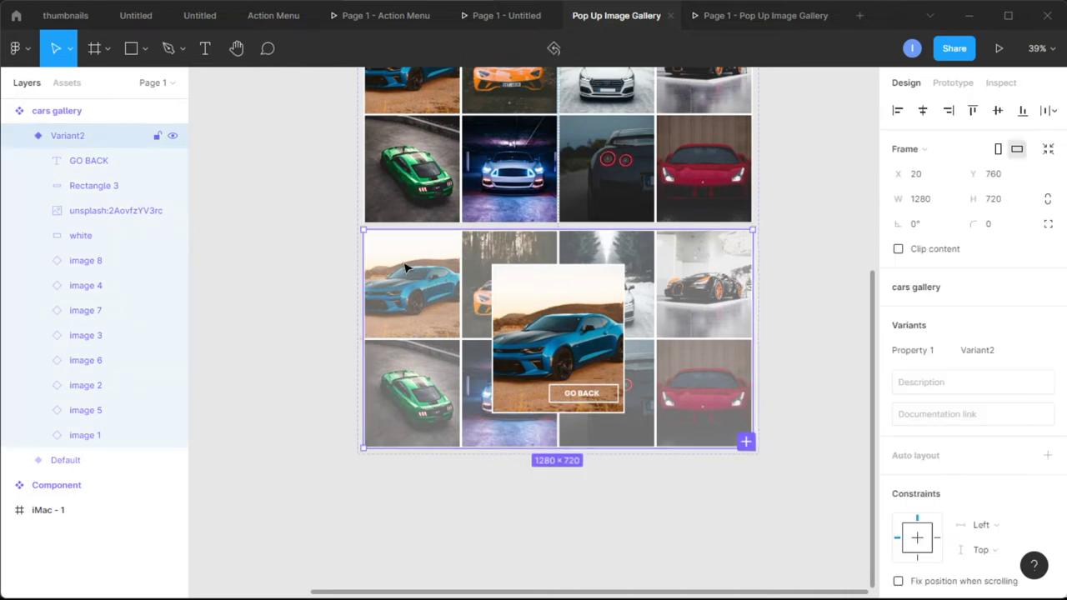
left_click(22, 136)
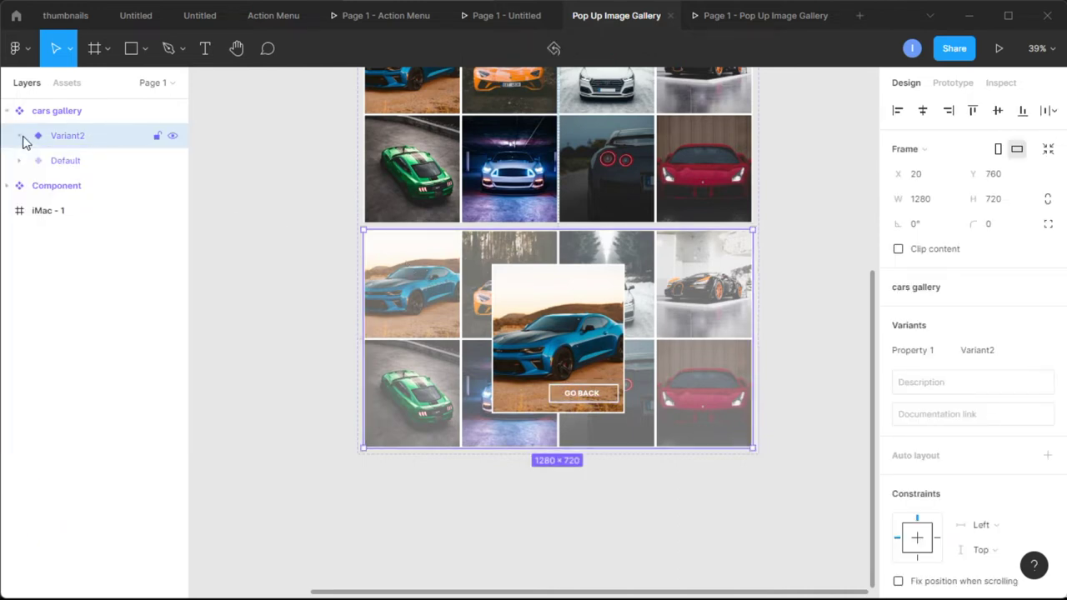
scroll(358, 324, "up", 1)
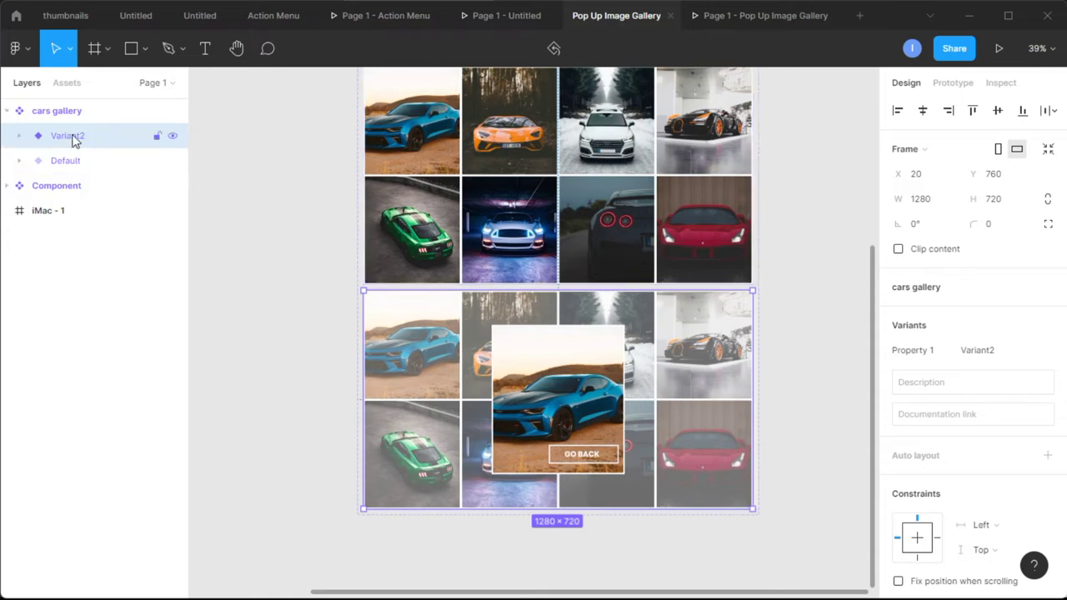
key("ctrl+d")
key("ctrl+d")
key("ctrl+d")
key("ctrl+d")
key("ctrl+d")
key("ctrl+d")
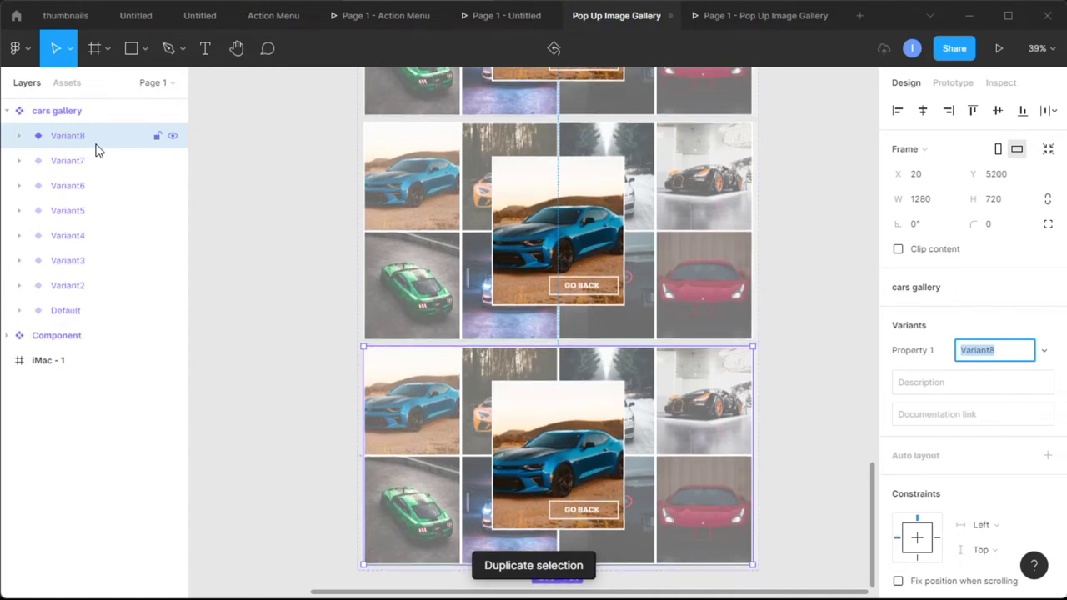
key("ctrl+d")
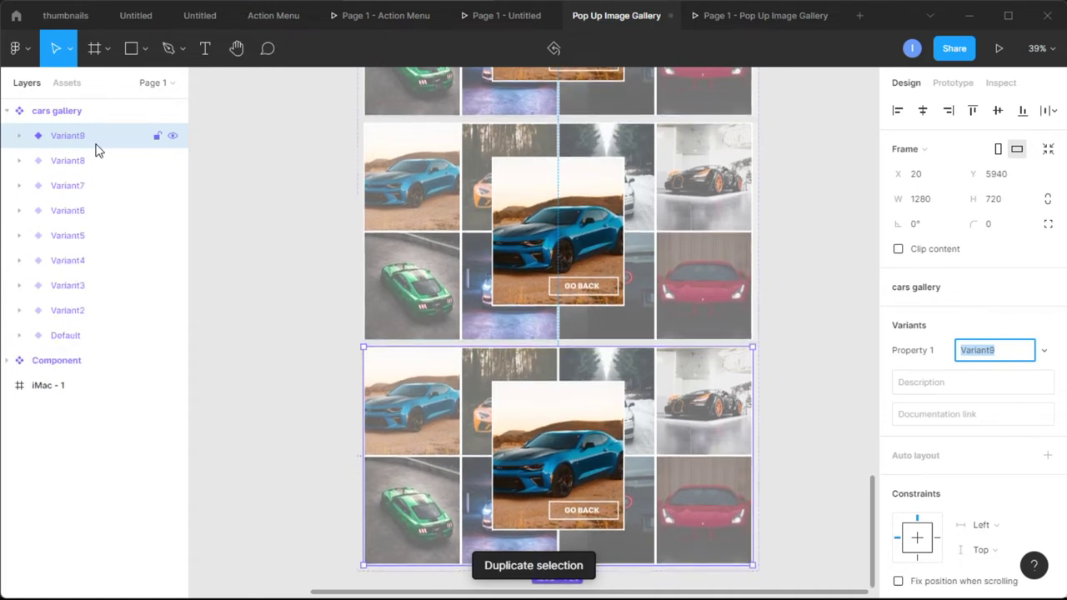
left_click(799, 336)
scroll(798, 337, "down", 5)
Select Variant3 and expand its layers down to the image 2 group
scroll(799, 337, "up", 5)
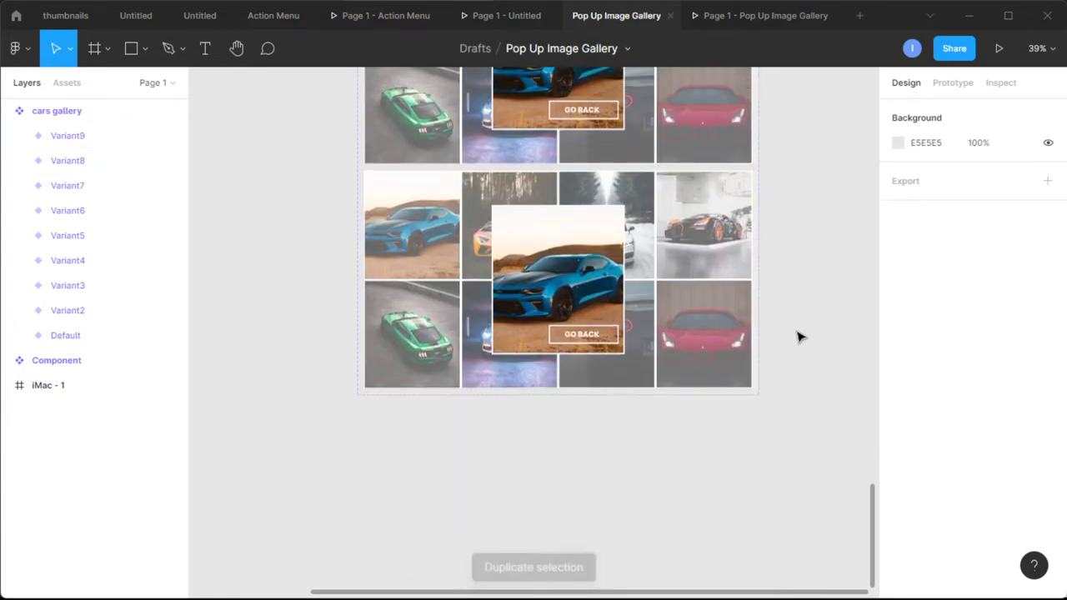
scroll(799, 337, "up", 10)
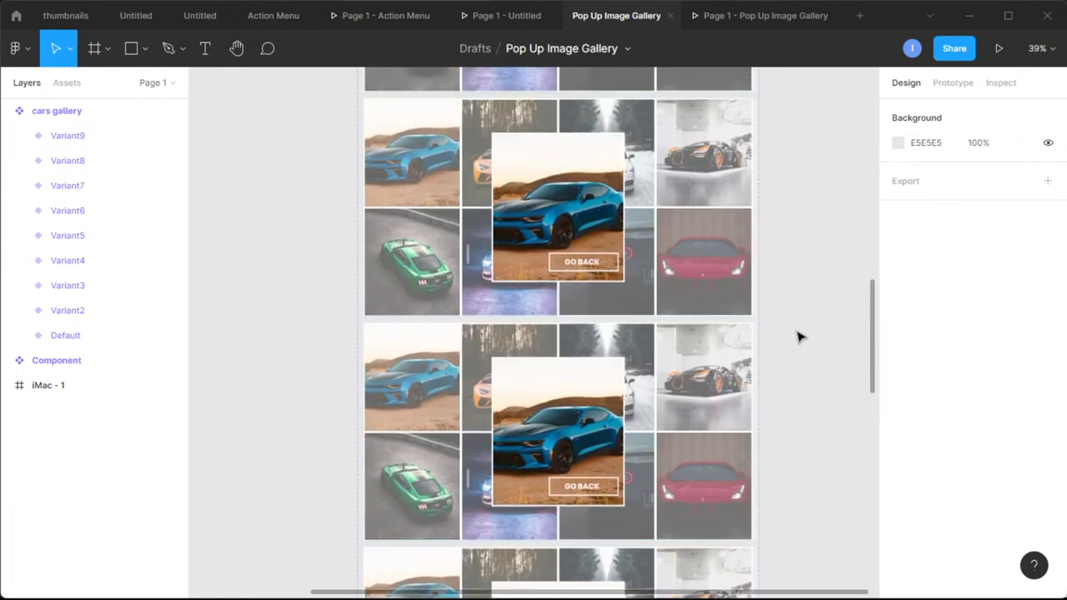
scroll(798, 336, "up", 8)
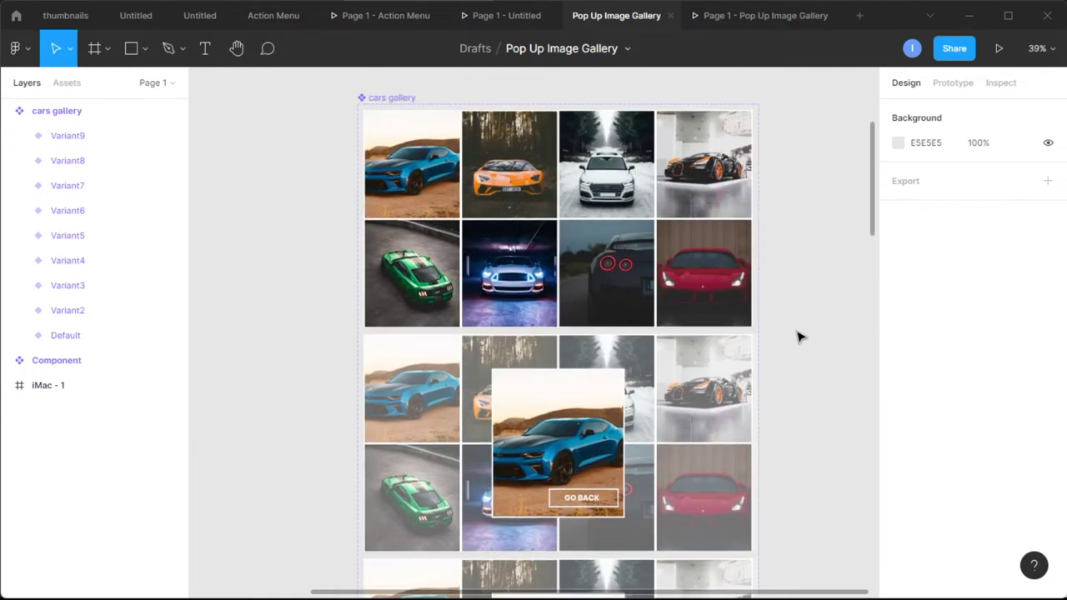
scroll(717, 392, "up", 1)
scroll(626, 472, "down", 6)
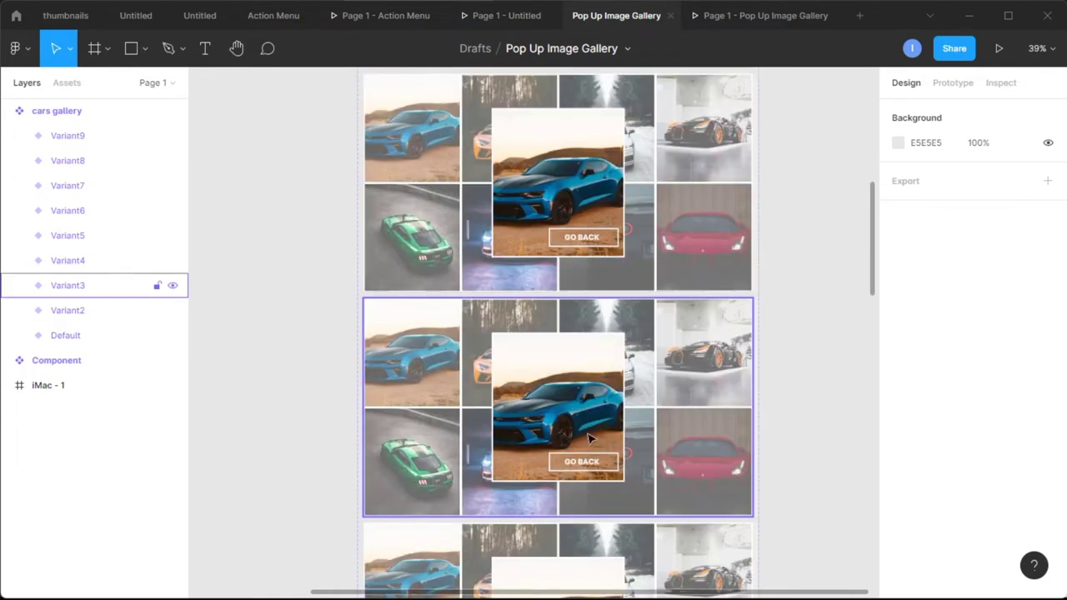
left_click(570, 405)
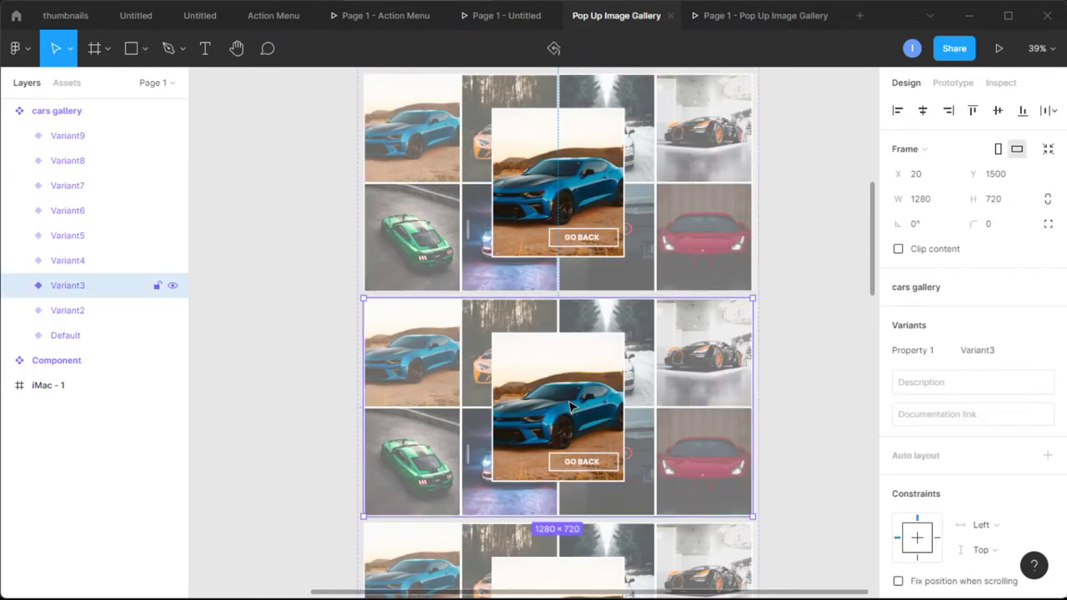
left_click(19, 286)
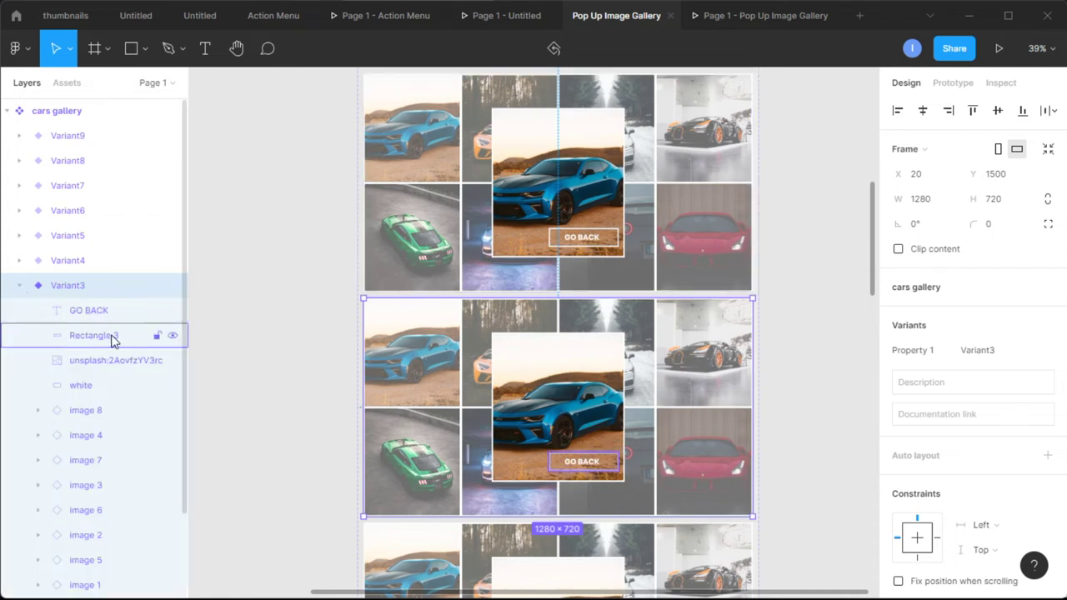
scroll(112, 341, "down", 3)
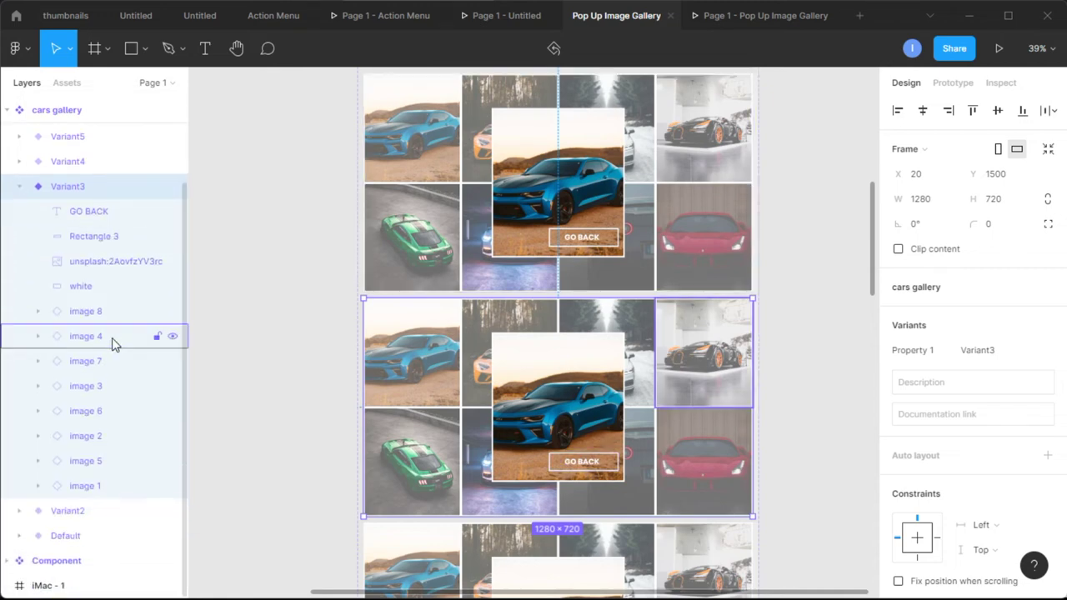
left_click(39, 436)
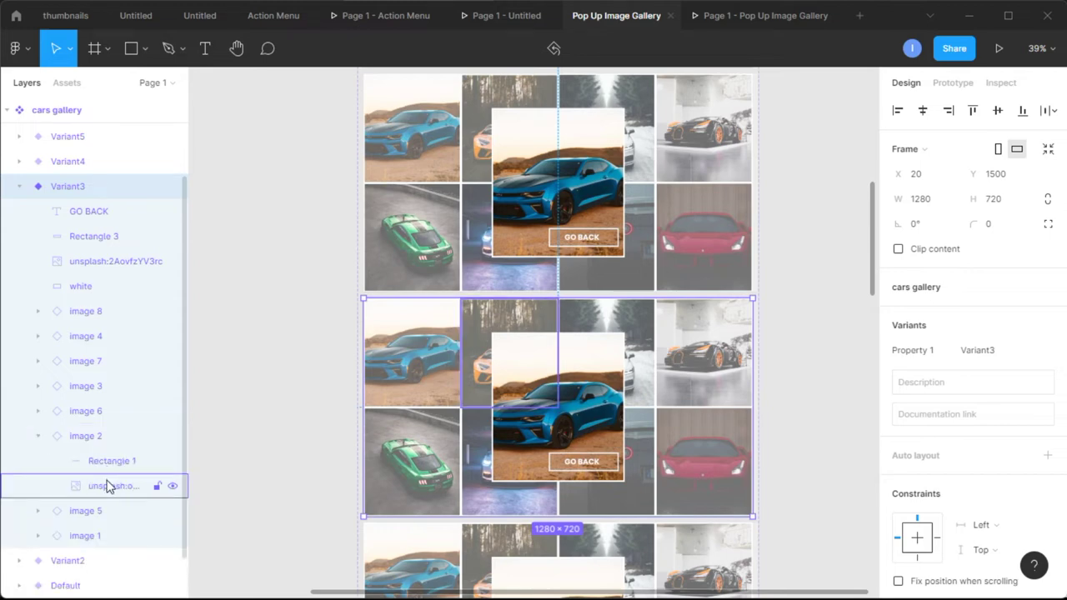
Check Variant2's popup photo layer for comparison
left_click(21, 190)
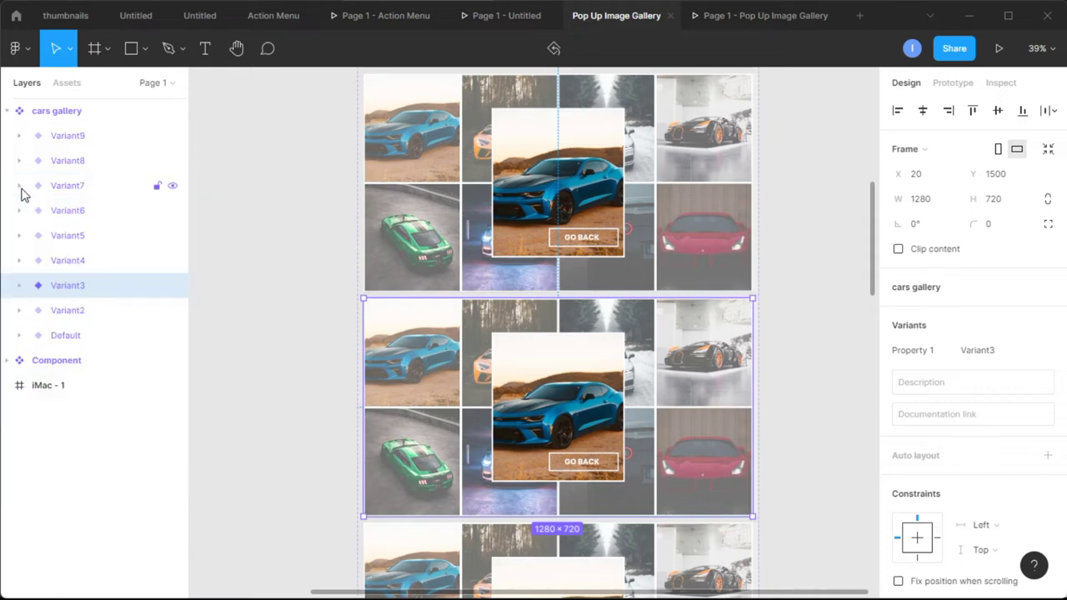
left_click(60, 317)
left_click(18, 310)
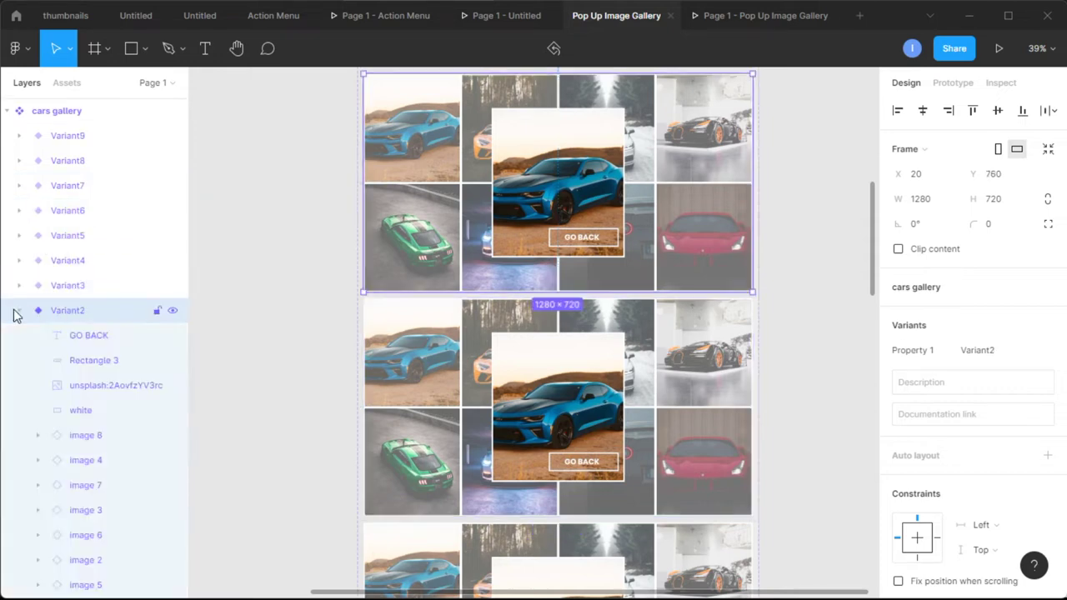
left_click(101, 389)
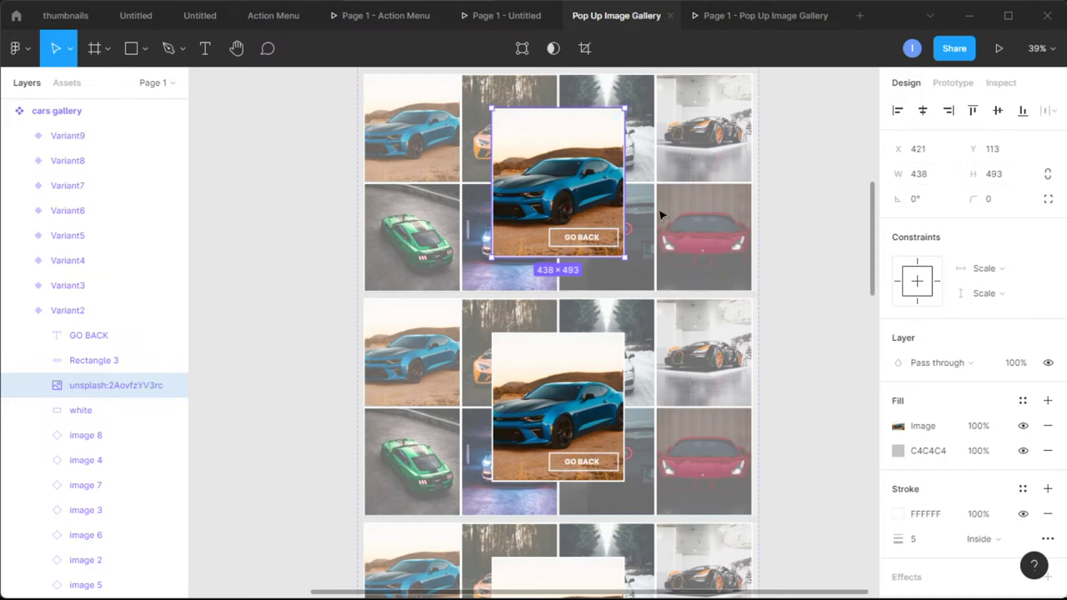
left_click(20, 313)
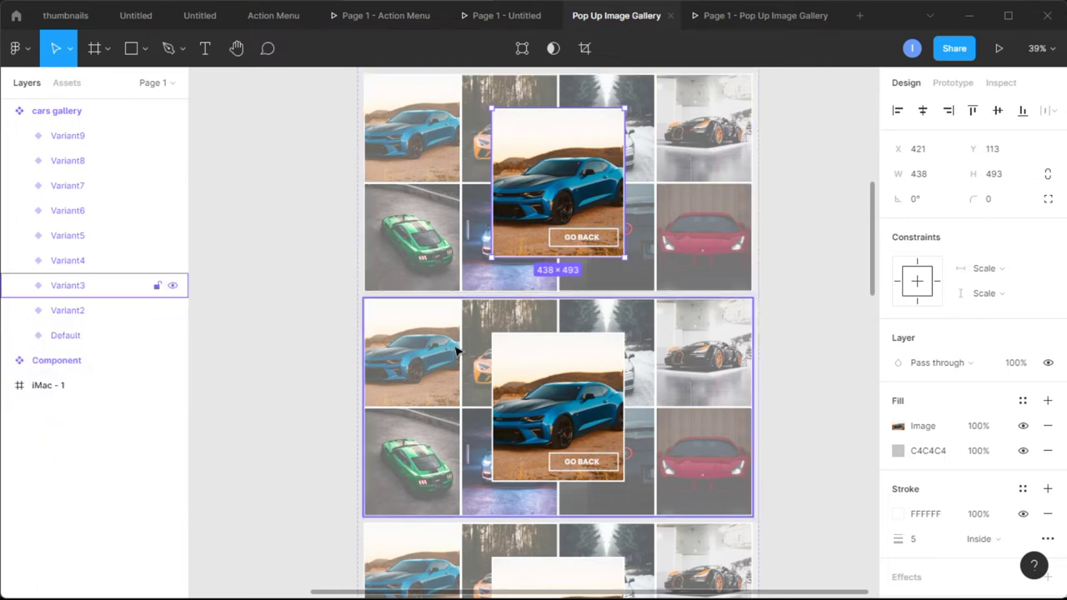
Reselect Variant3 and select the unsplash thumbnail photo inside image 2
left_click(55, 287)
left_click(20, 285)
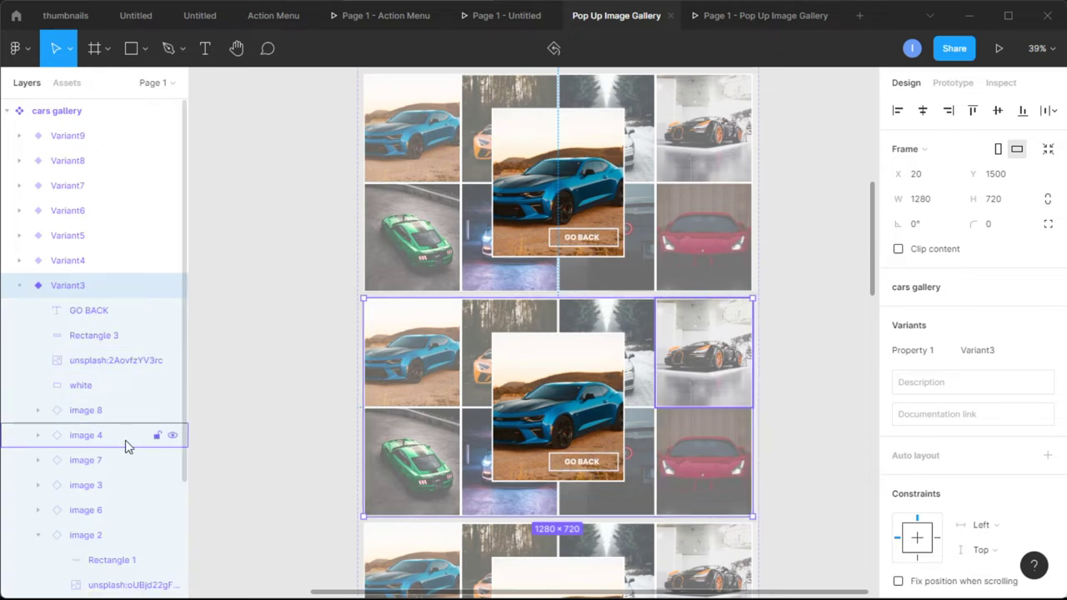
scroll(121, 450, "down", 2)
left_click(114, 508)
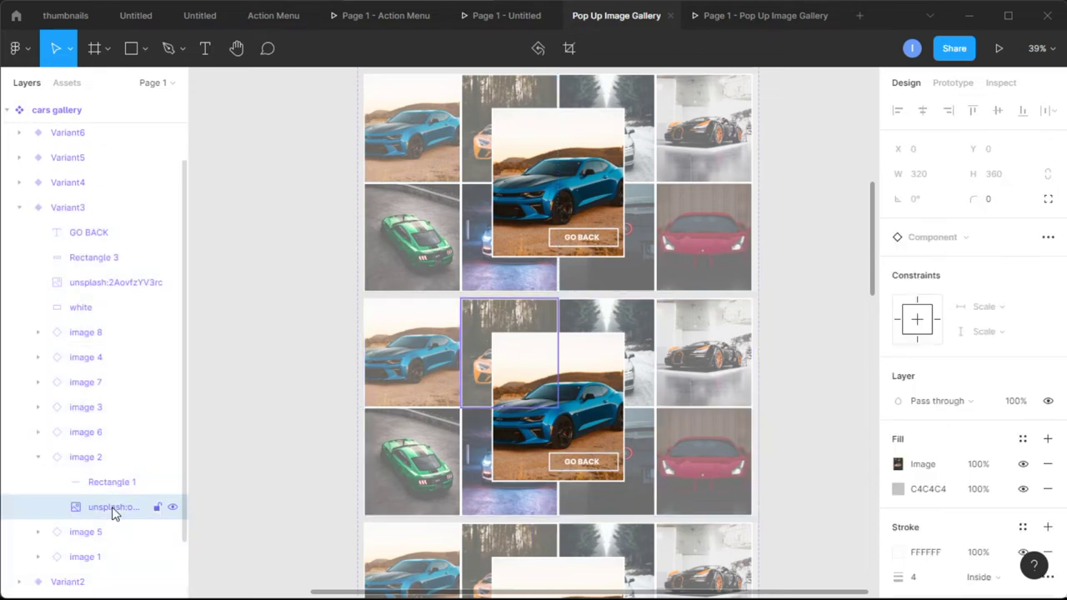
Copy the orange-car thumbnail and paste it to replace Variant3's popup photo
right_click(115, 510)
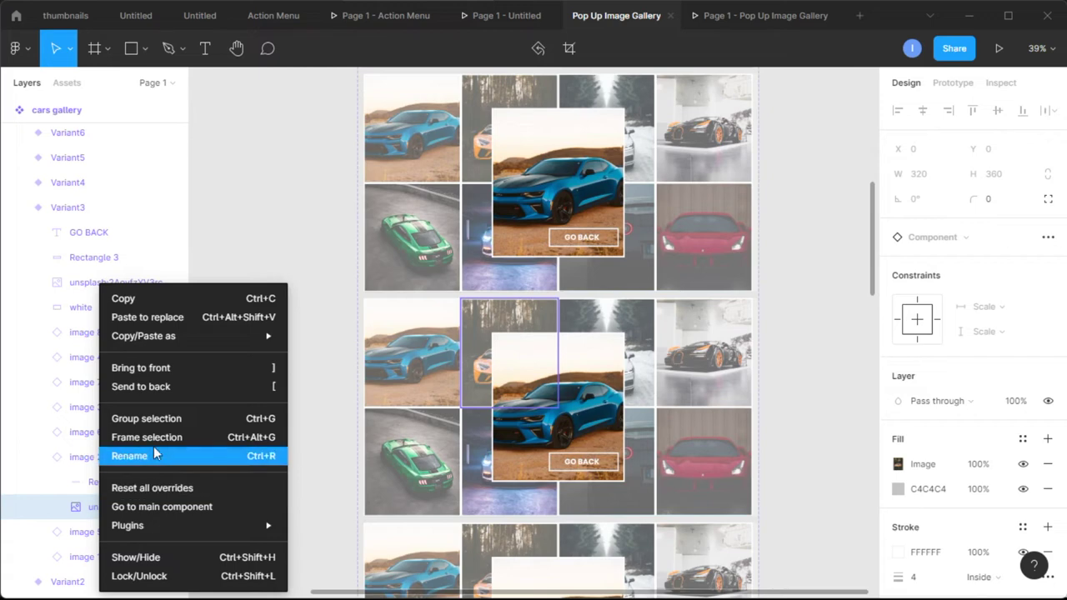
left_click(139, 297)
left_click(101, 282)
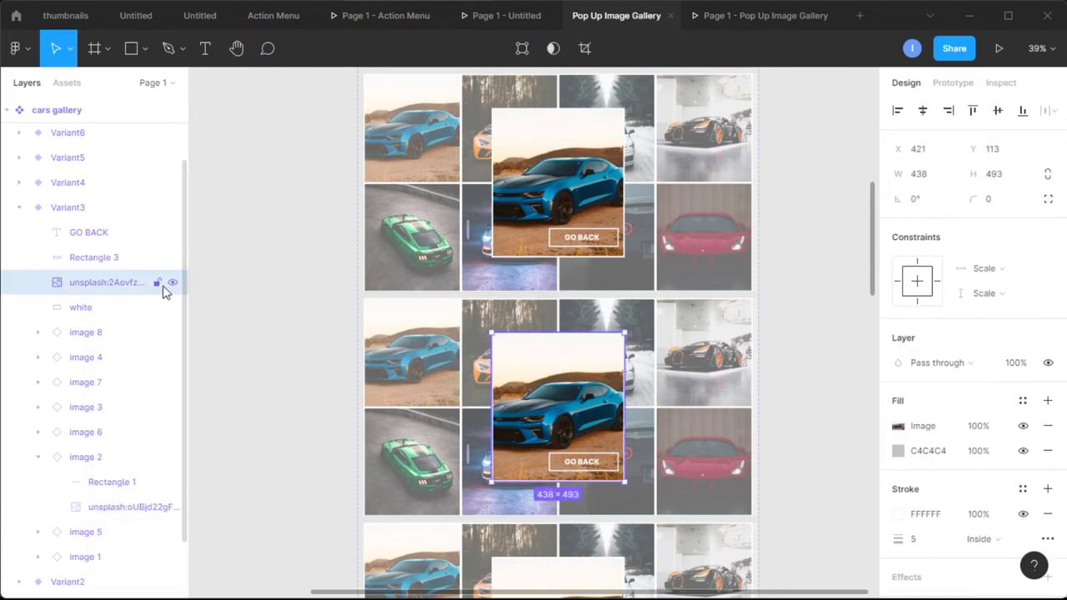
right_click(105, 287)
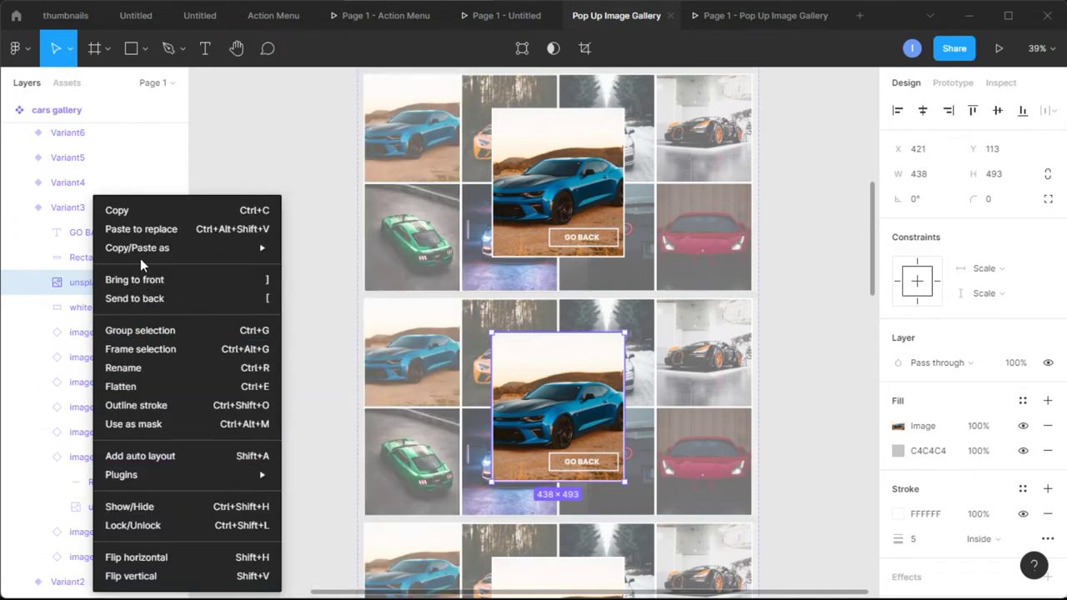
left_click(143, 232)
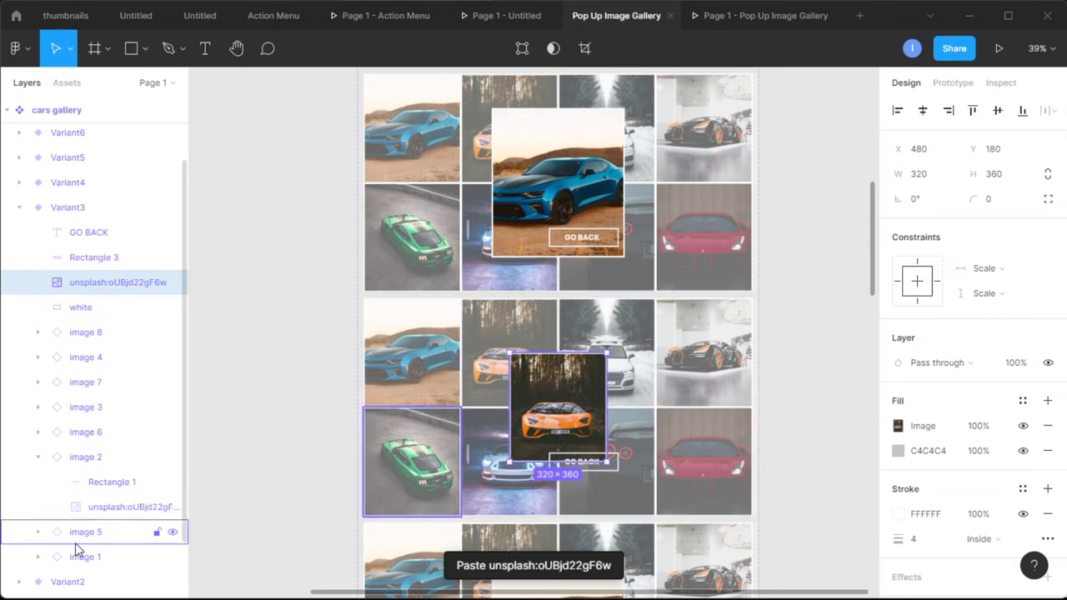
scroll(75, 543, "down", 2)
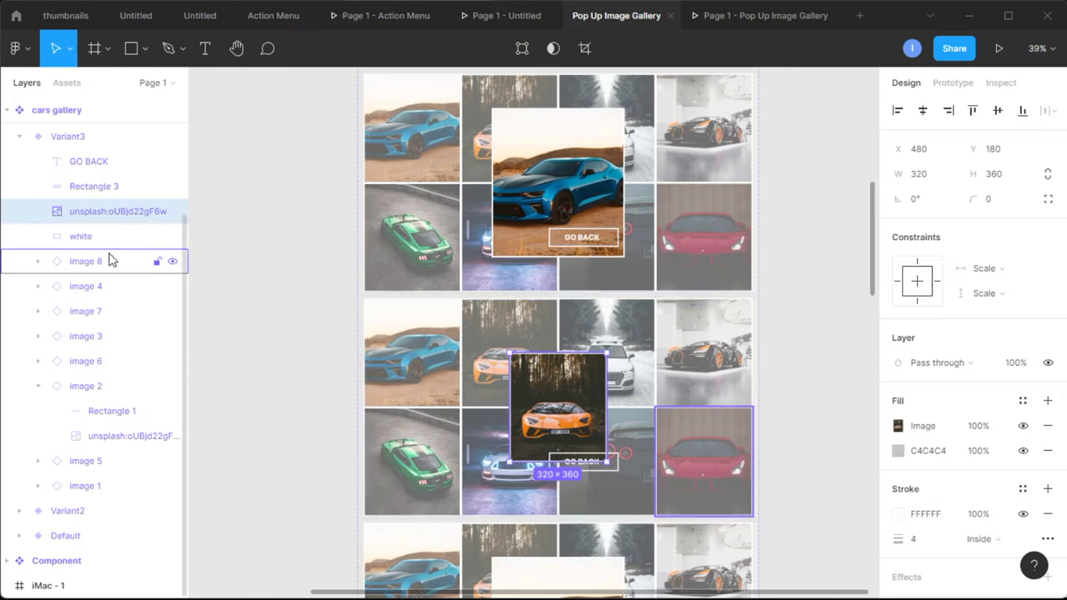
scroll(109, 258, "up", 3)
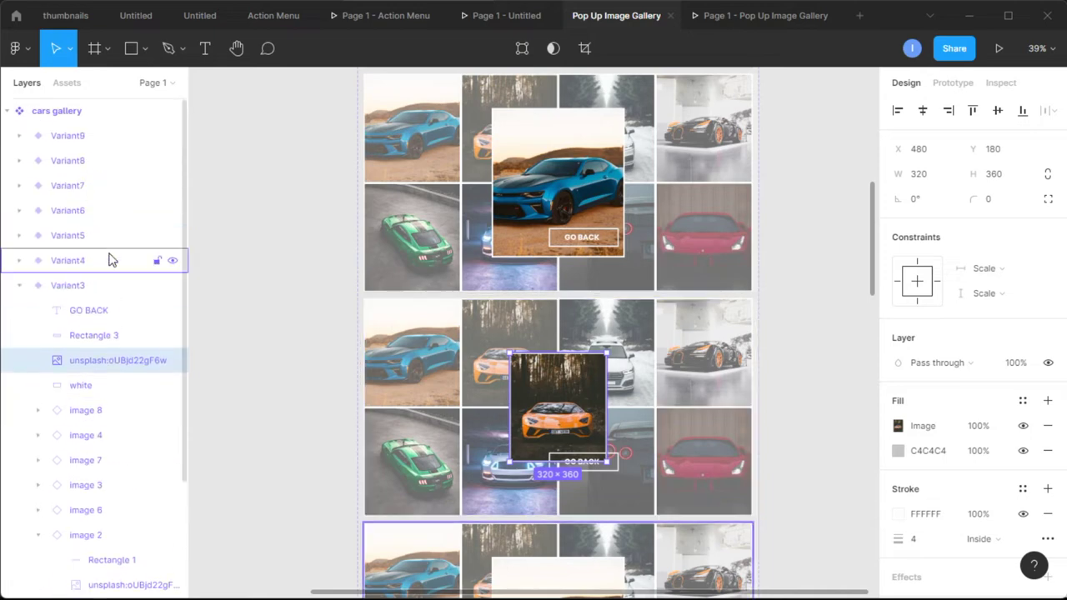
Compare with Variant2's popup photo, then select Variant3's pasted popup photo
left_click(17, 285)
left_click(21, 311)
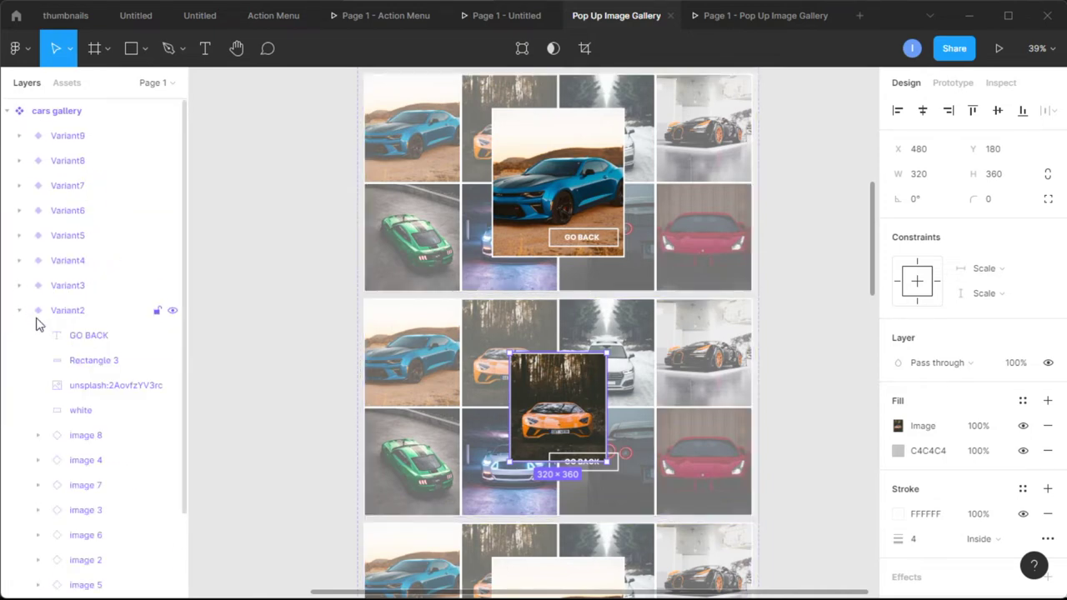
left_click(129, 386)
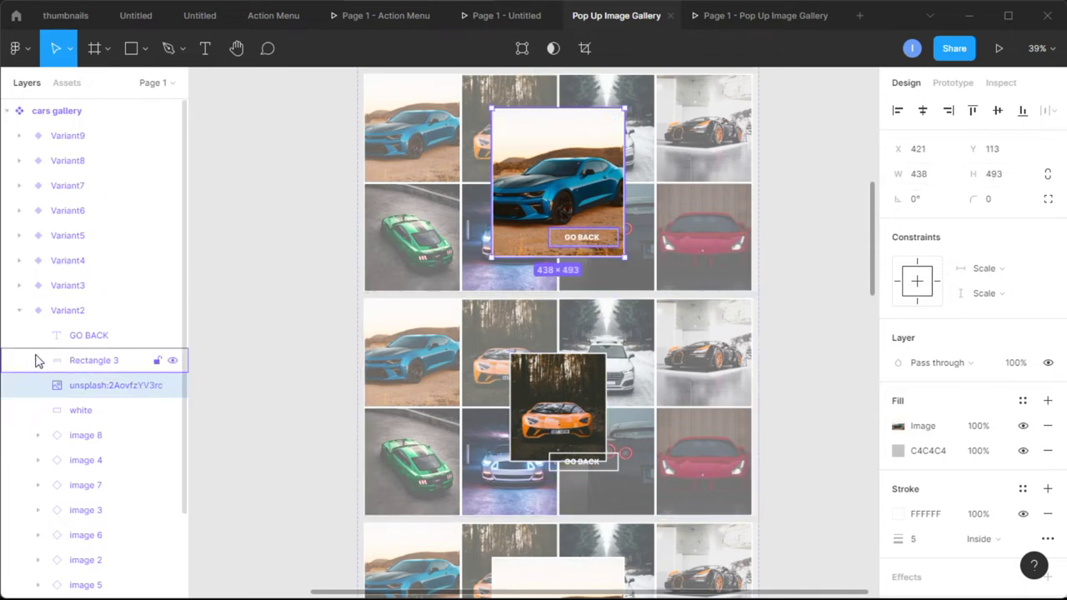
left_click(20, 311)
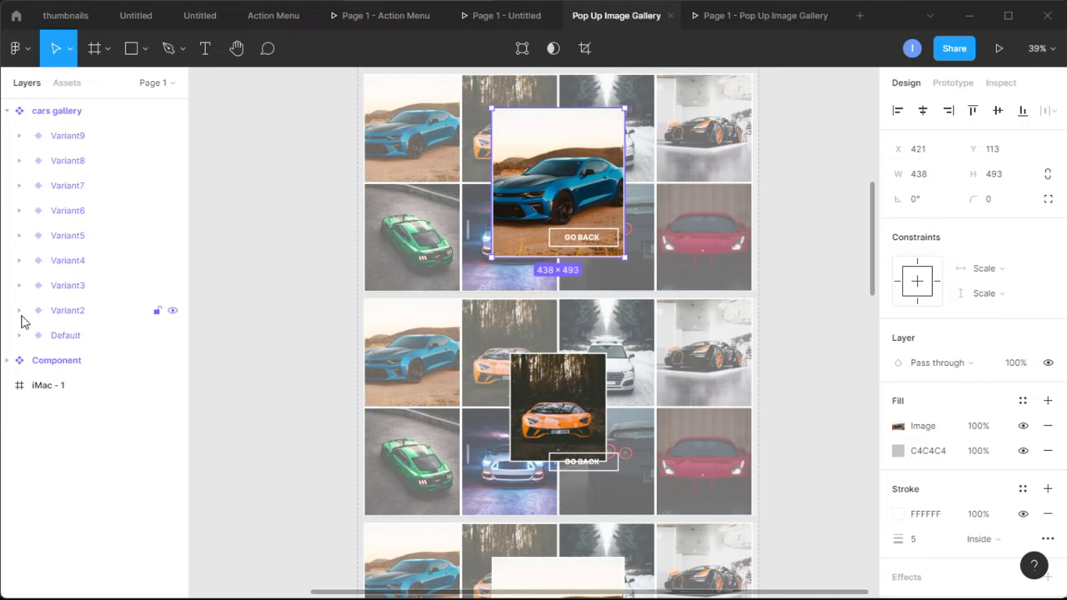
left_click(19, 311)
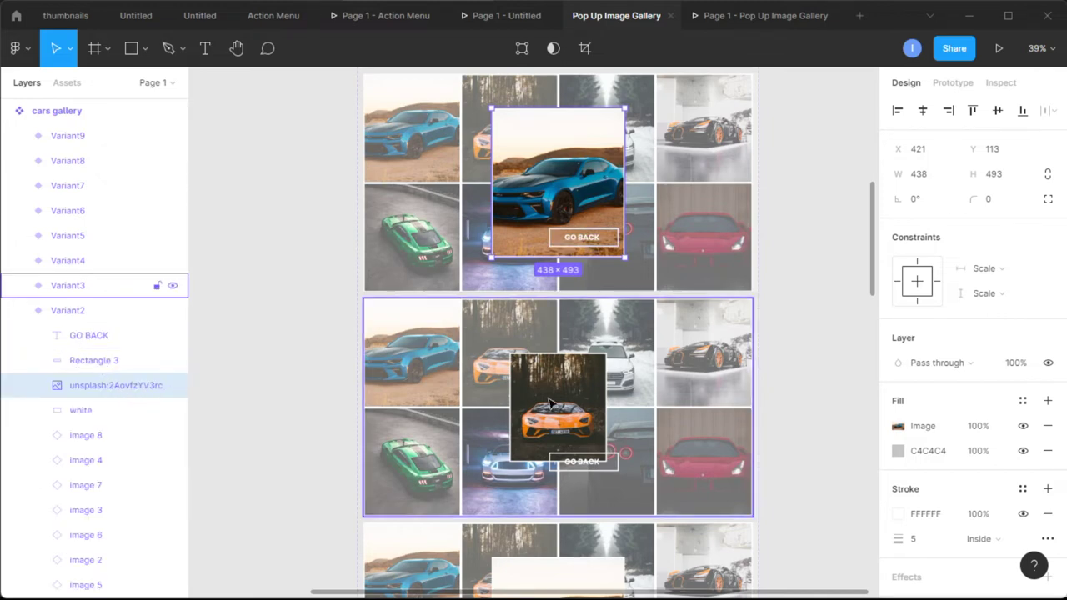
left_click(109, 285)
left_click(19, 311)
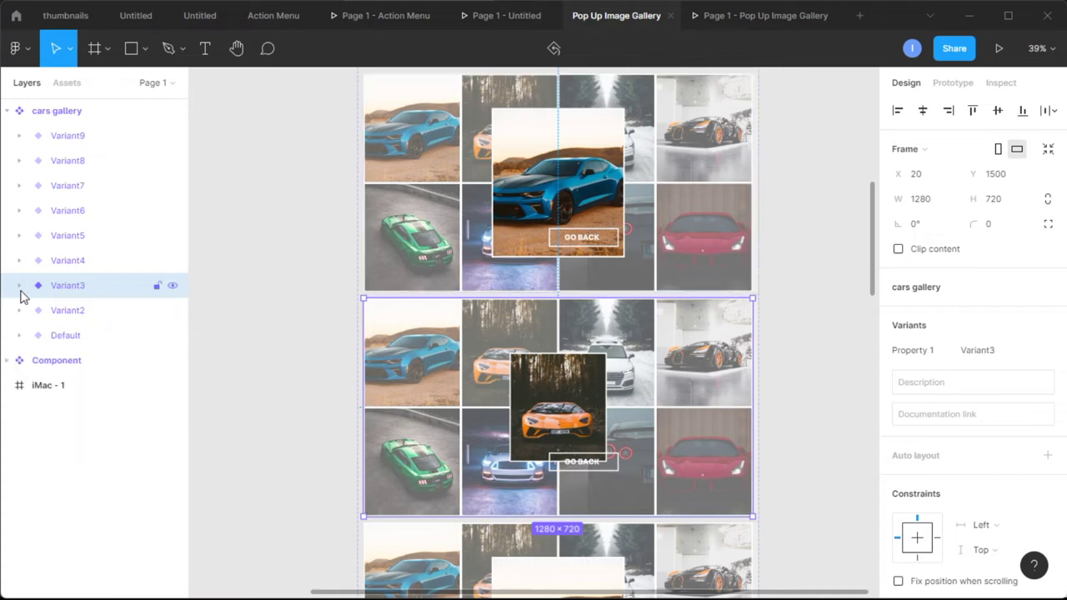
left_click(19, 285)
left_click(116, 360)
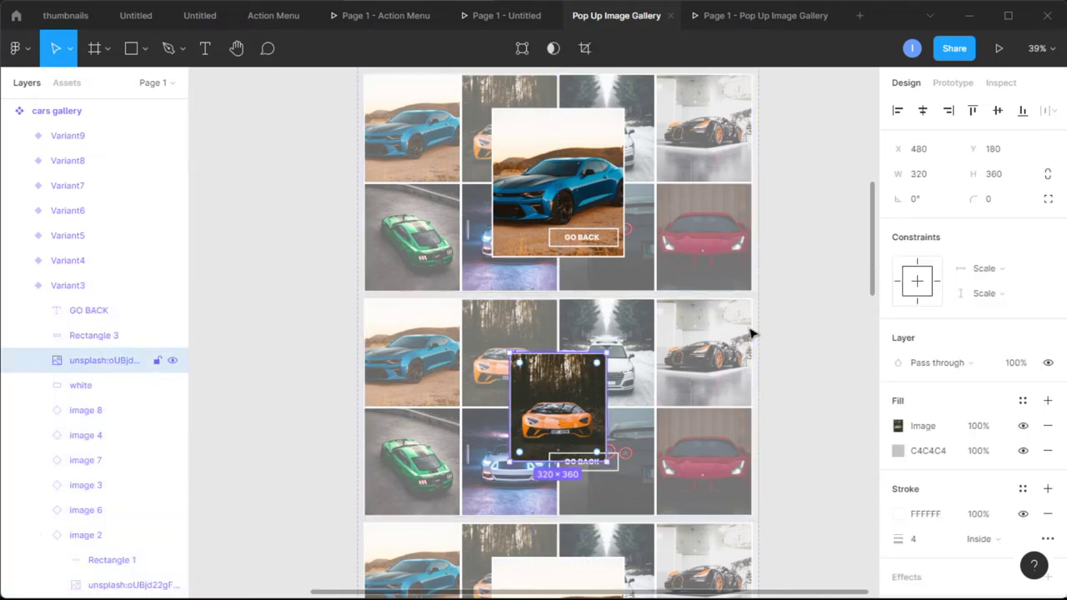
Resize the orange-car popup photo to 438×493
left_click(937, 178)
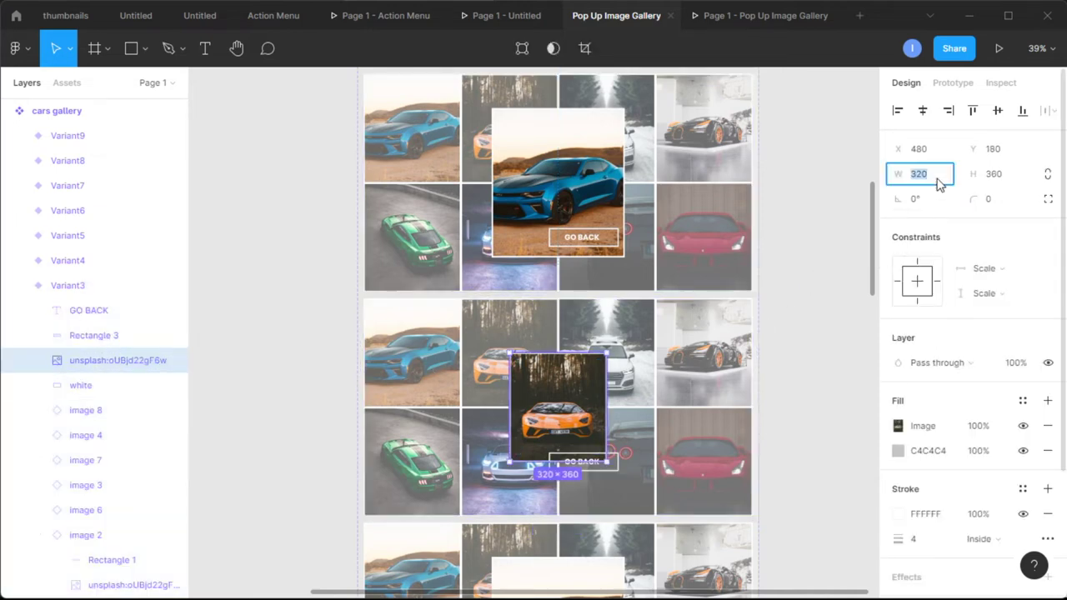
type("438")
left_click(1013, 177)
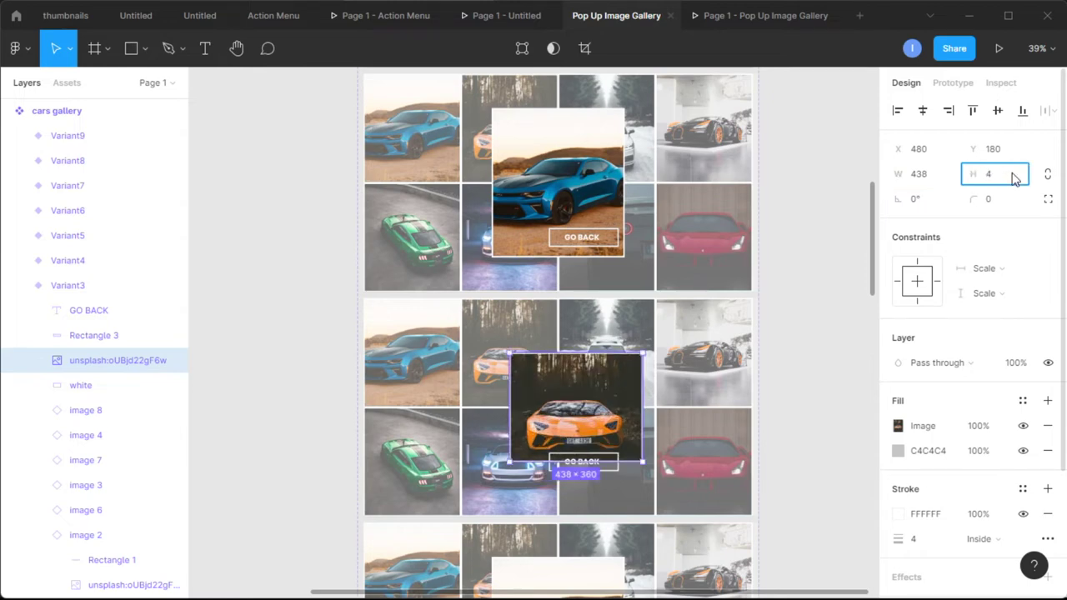
type("493")
key("Return")
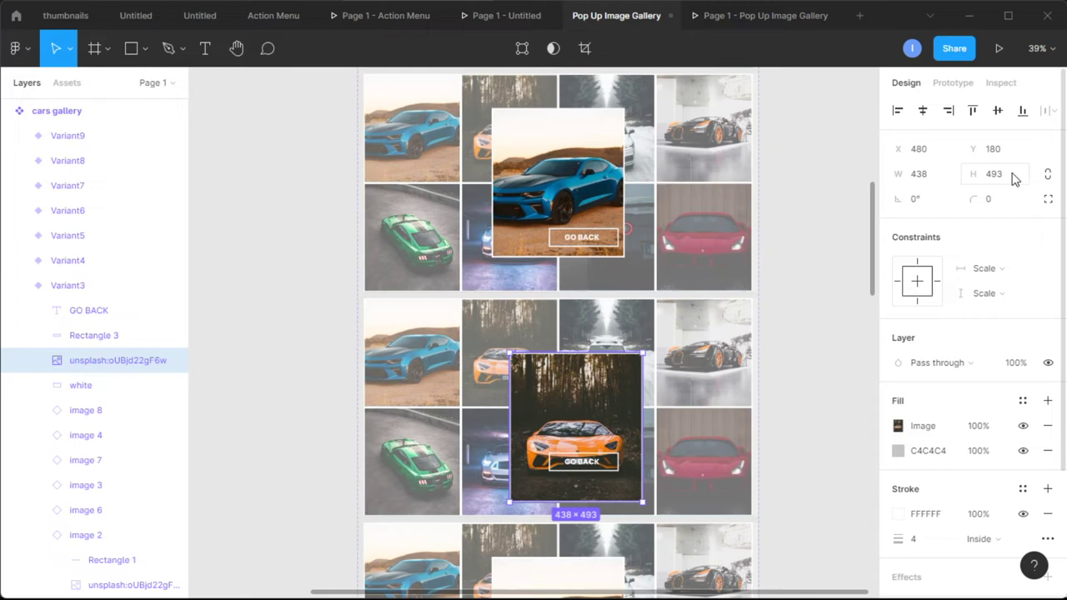
Set the popup photo's border weight to 5 and centre it over the grid
scroll(933, 475, "down", 1)
left_click(931, 465)
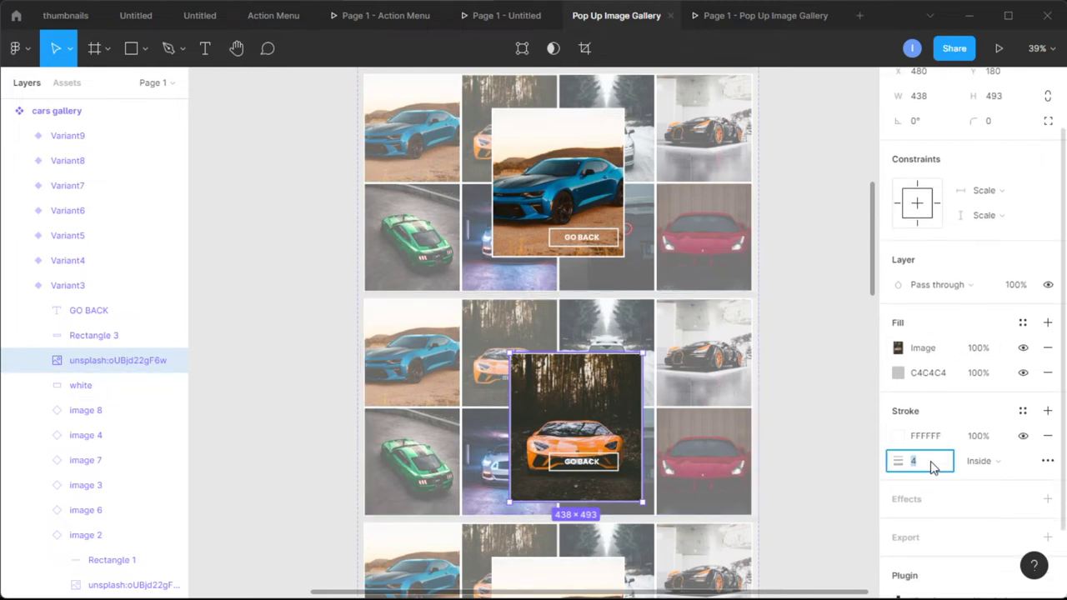
type("5")
key("Return")
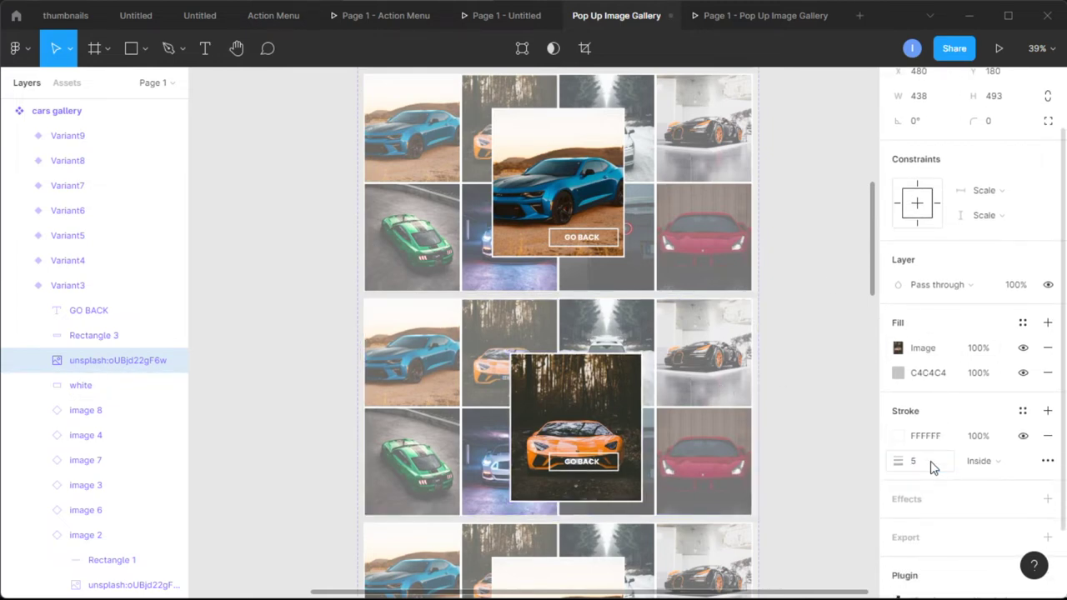
left_click_drag(605, 410, 583, 393)
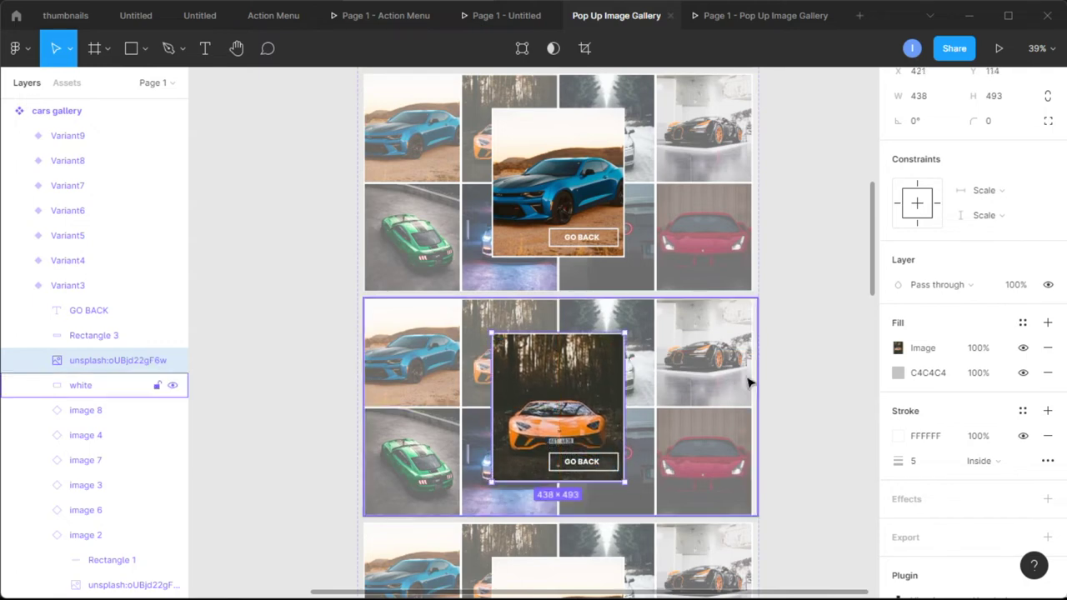
left_click(781, 390)
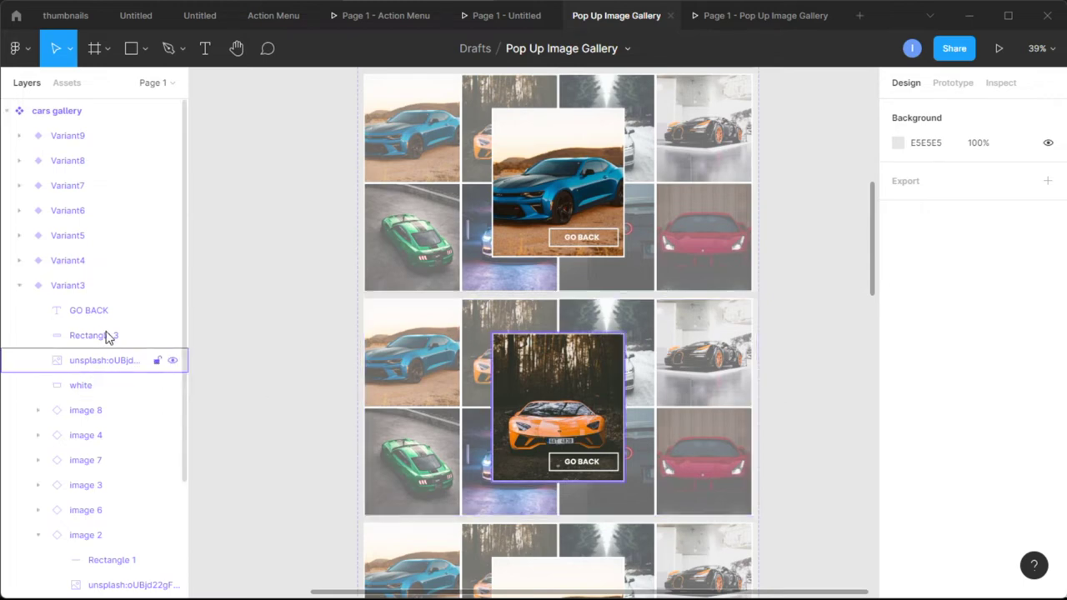
left_click(20, 286)
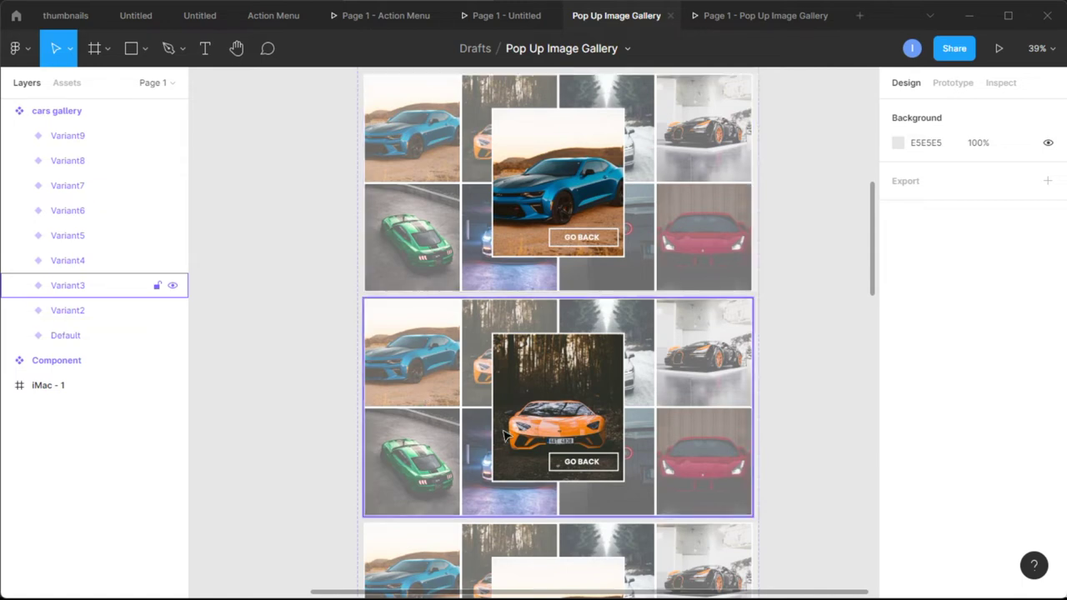
Copy the white SUV photo from Variant4's image 3 thumbnail
scroll(504, 433, "down", 3)
left_click(508, 330)
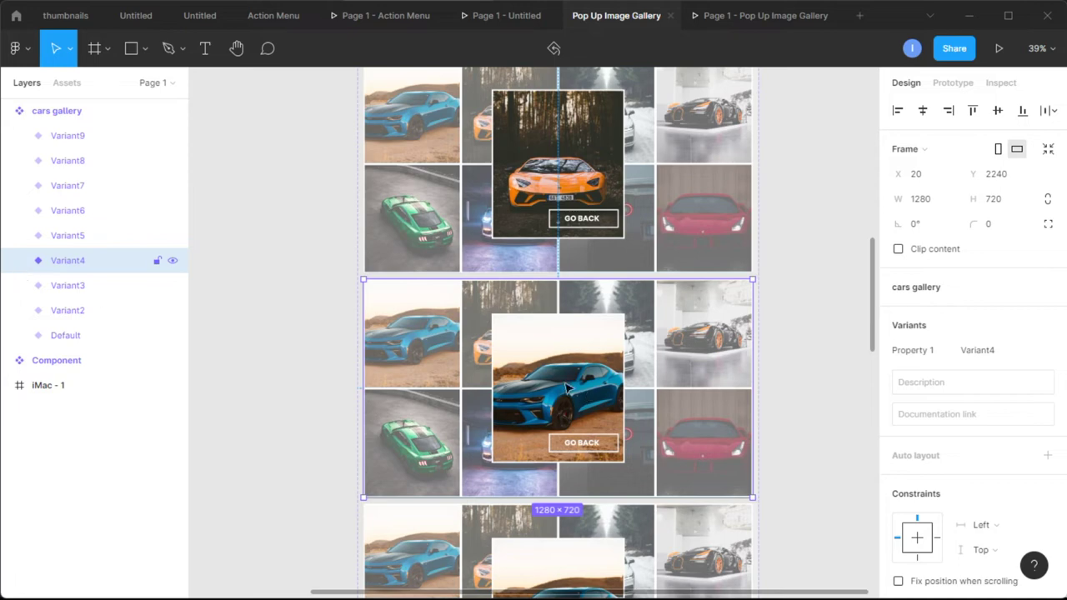
left_click(20, 261)
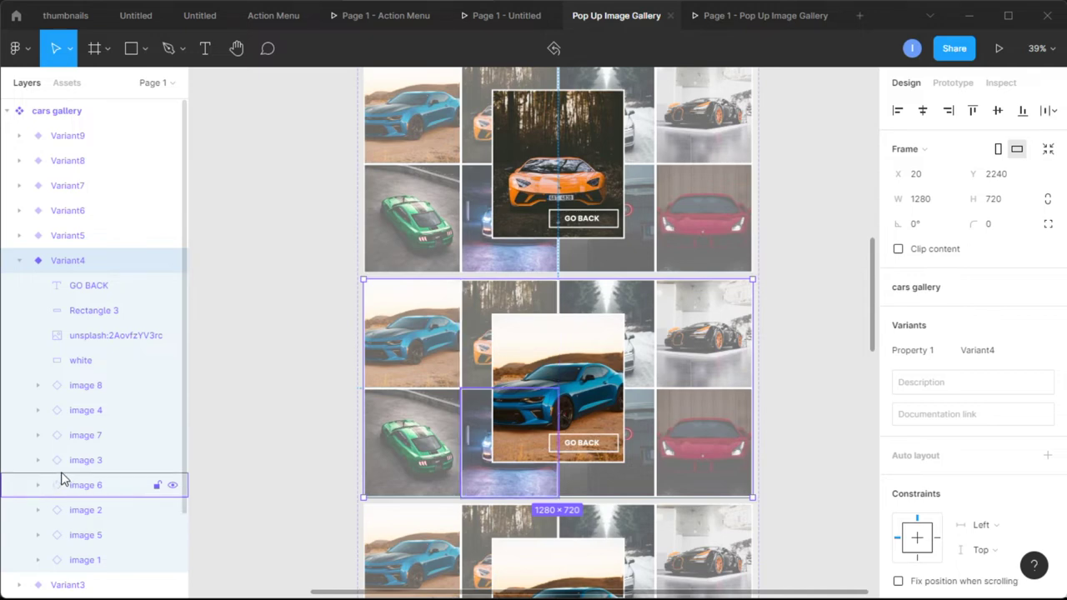
left_click(37, 460)
left_click(121, 509)
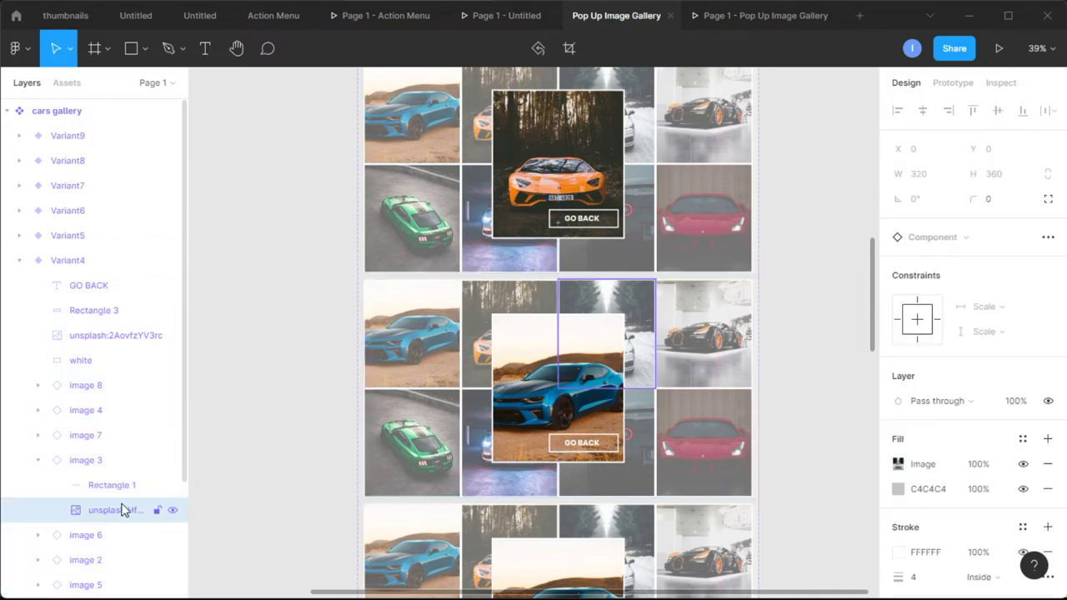
right_click(121, 510)
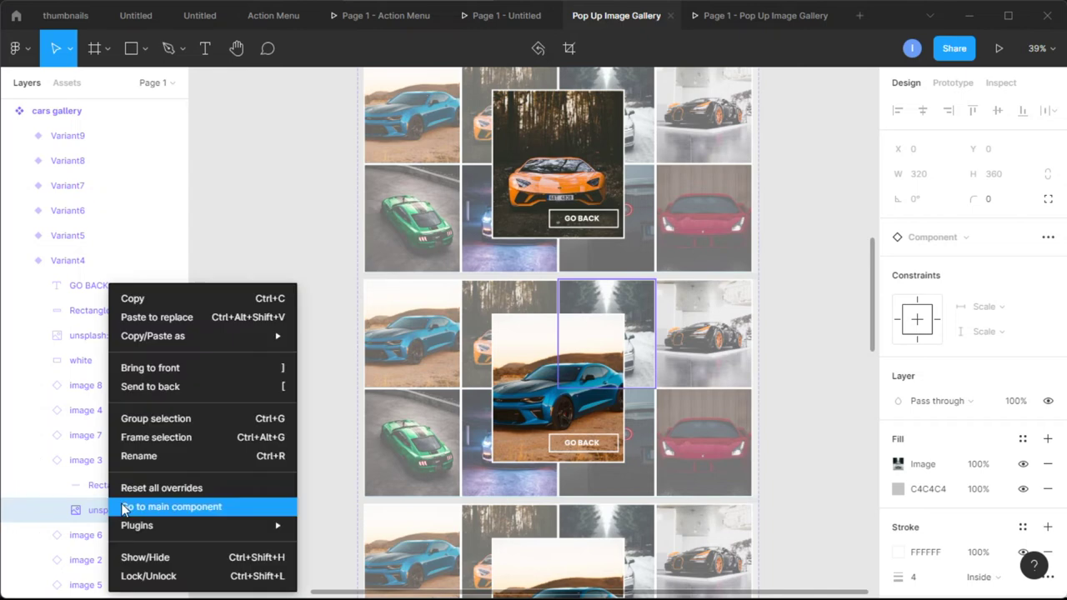
left_click(169, 302)
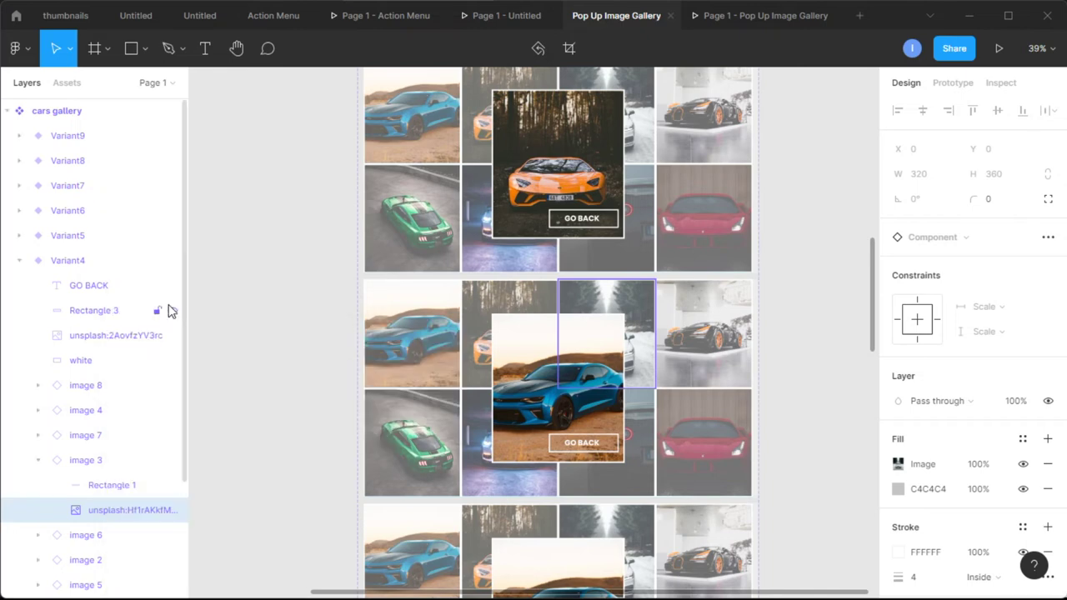
Paste the SUV over Variant4's popup photo and size it 438×493
left_click(110, 335)
right_click(109, 335)
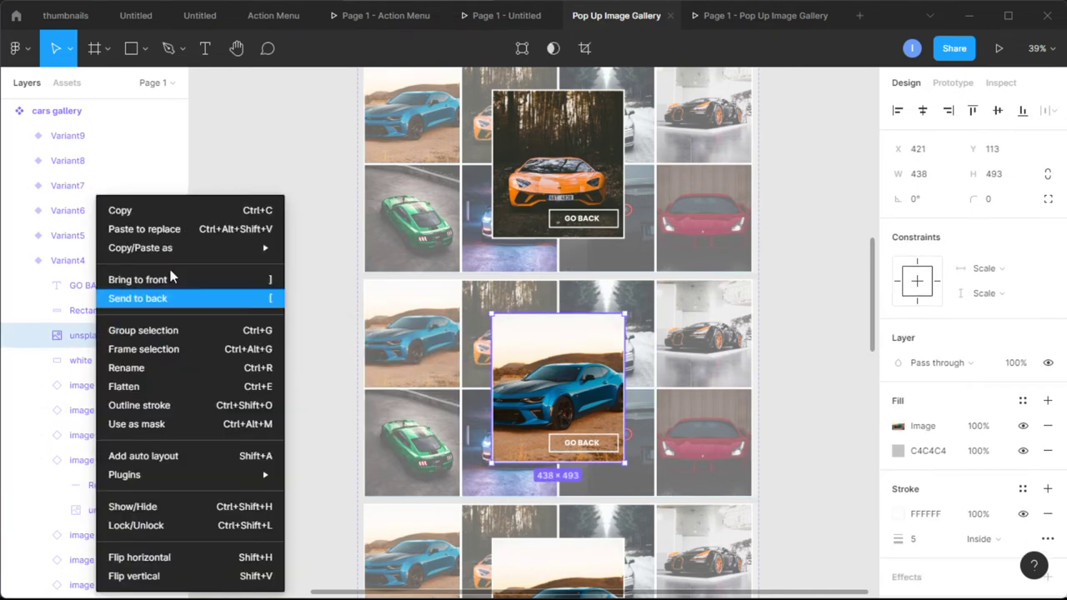
left_click(196, 230)
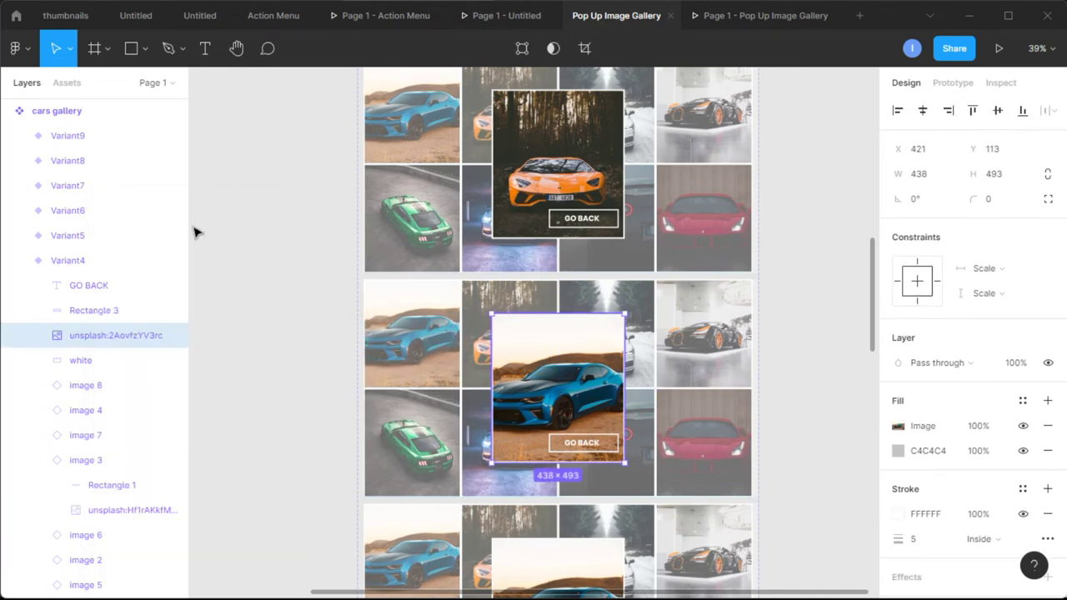
left_click(944, 181)
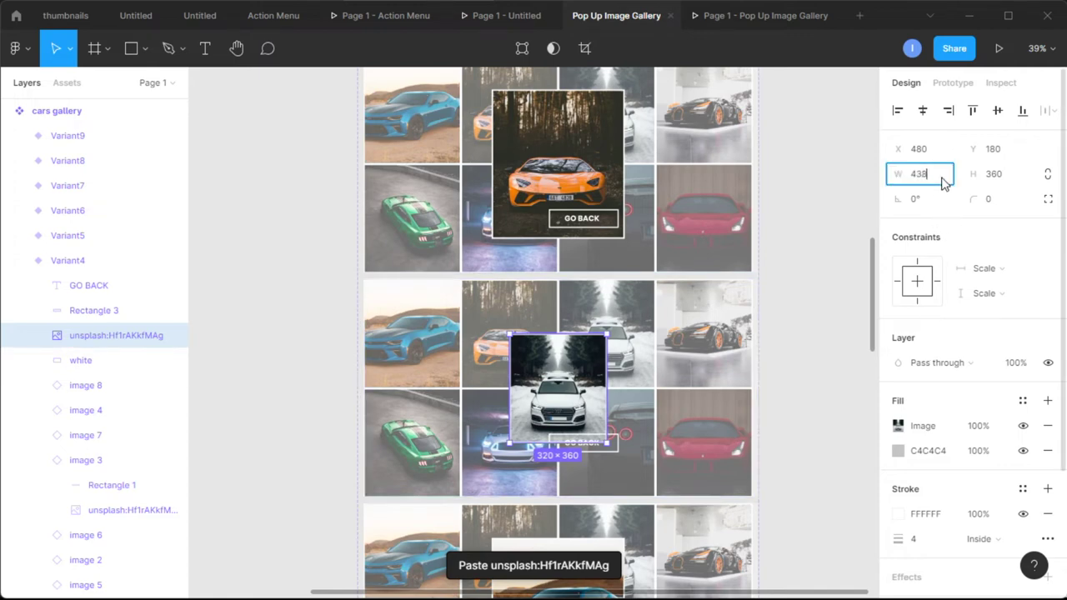
type("438")
left_click(995, 177)
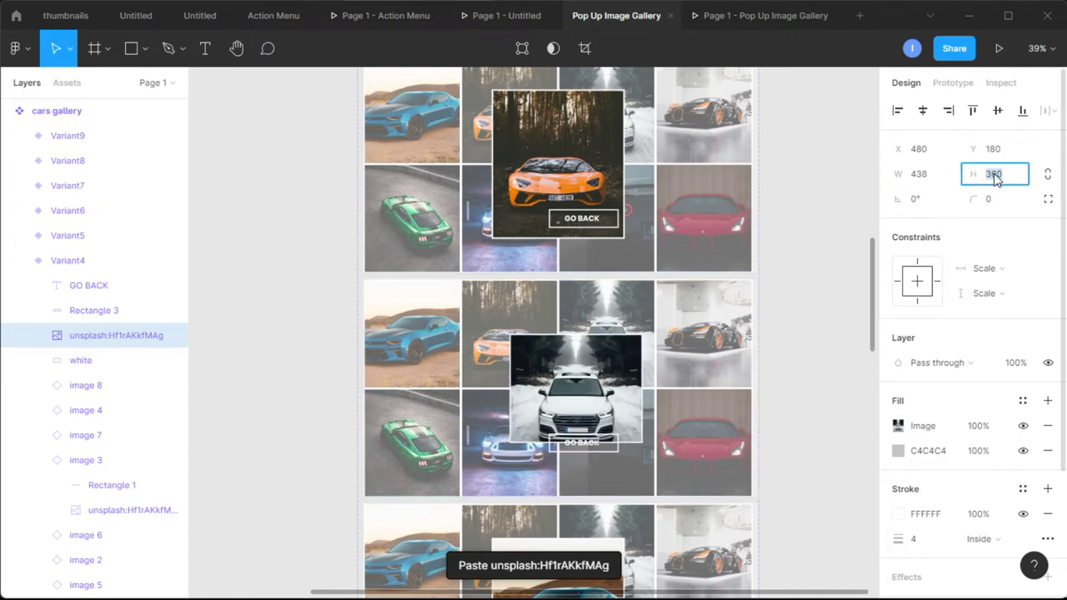
type("493")
key("Return")
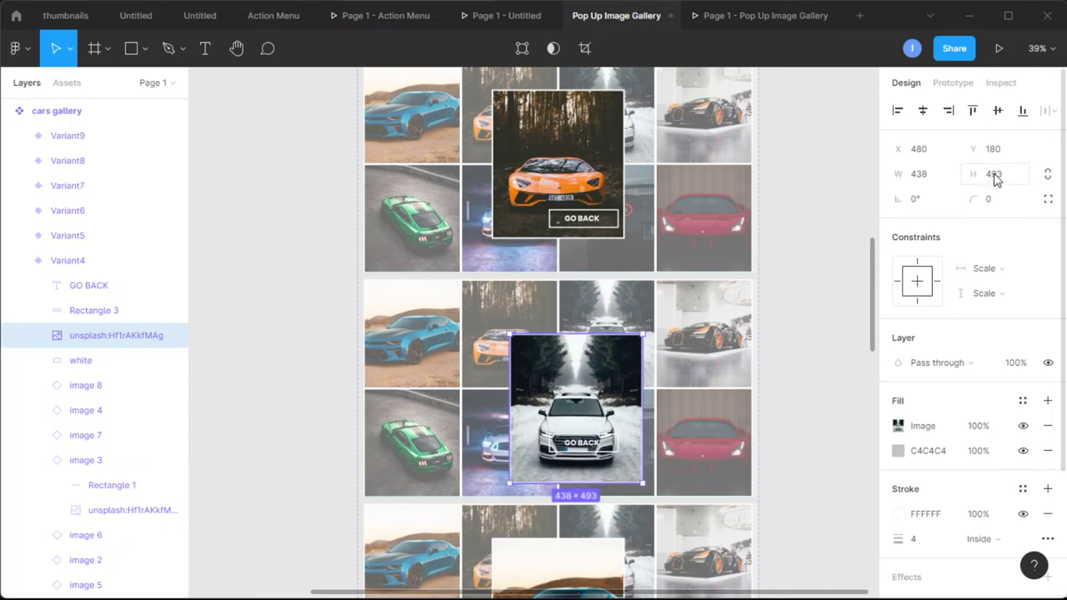
Centre the SUV popup photo over the grid behind the GO BACK button
mouse_move(608, 375)
left_mouse_down()
mouse_move(594, 358)
mouse_move(605, 363)
left_mouse_up()
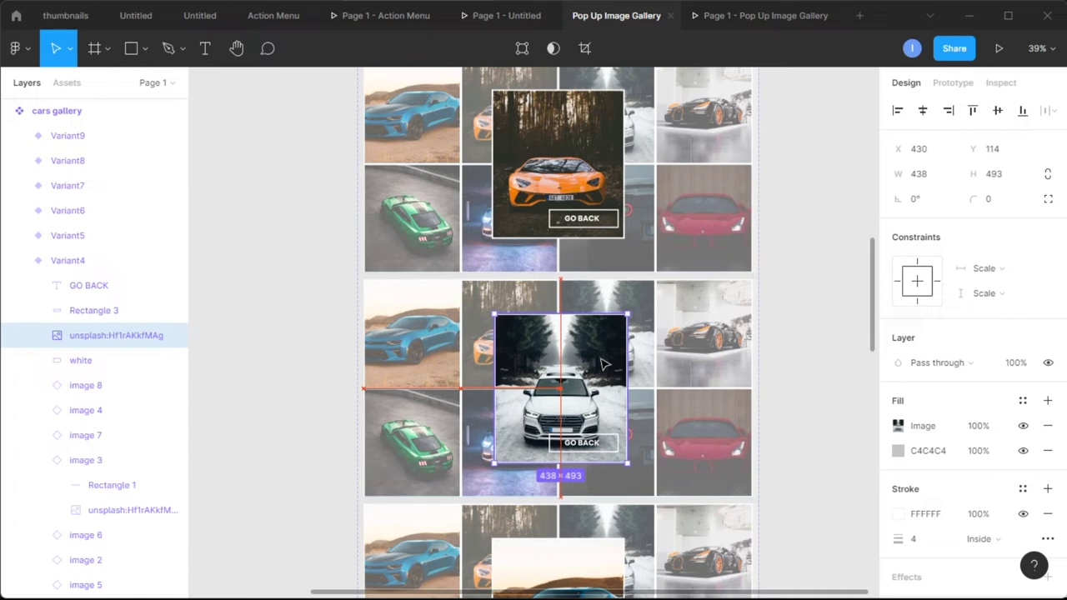
left_click(808, 364)
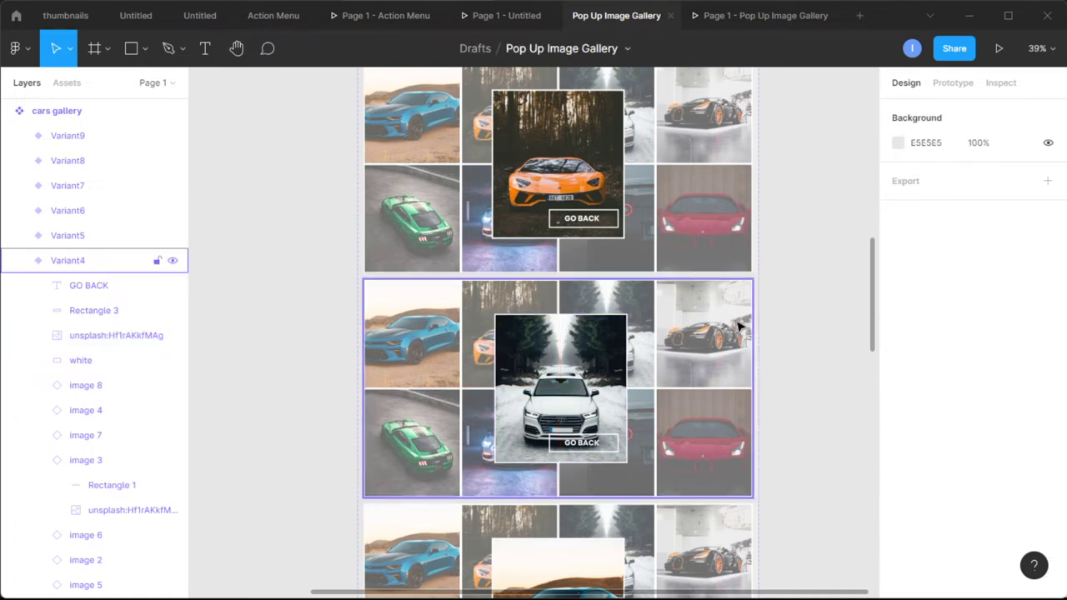
left_click(585, 358)
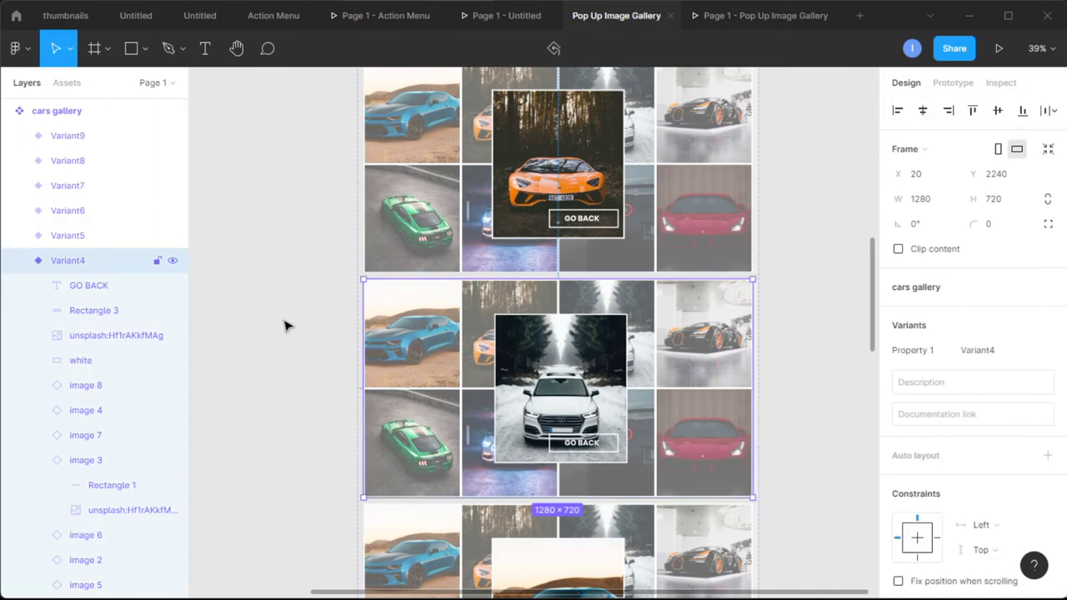
left_click(121, 335)
key("shift+2")
mouse_move(551, 368)
left_mouse_down()
mouse_move(536, 367)
mouse_move(547, 357)
mouse_move(549, 365)
left_mouse_up()
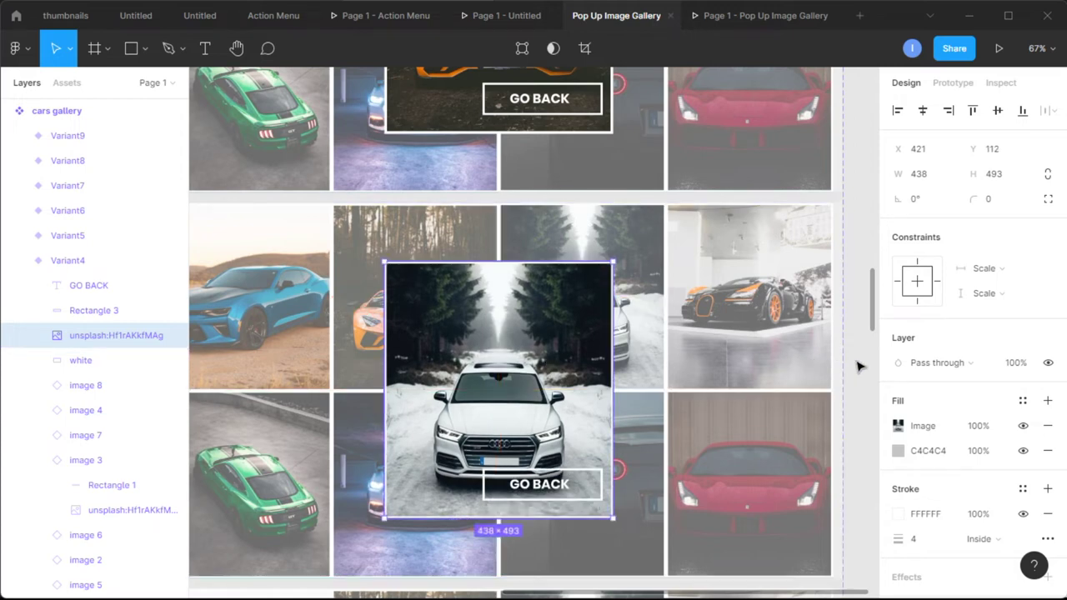
left_click(853, 393)
scroll(850, 392, "down", 3, "ctrl")
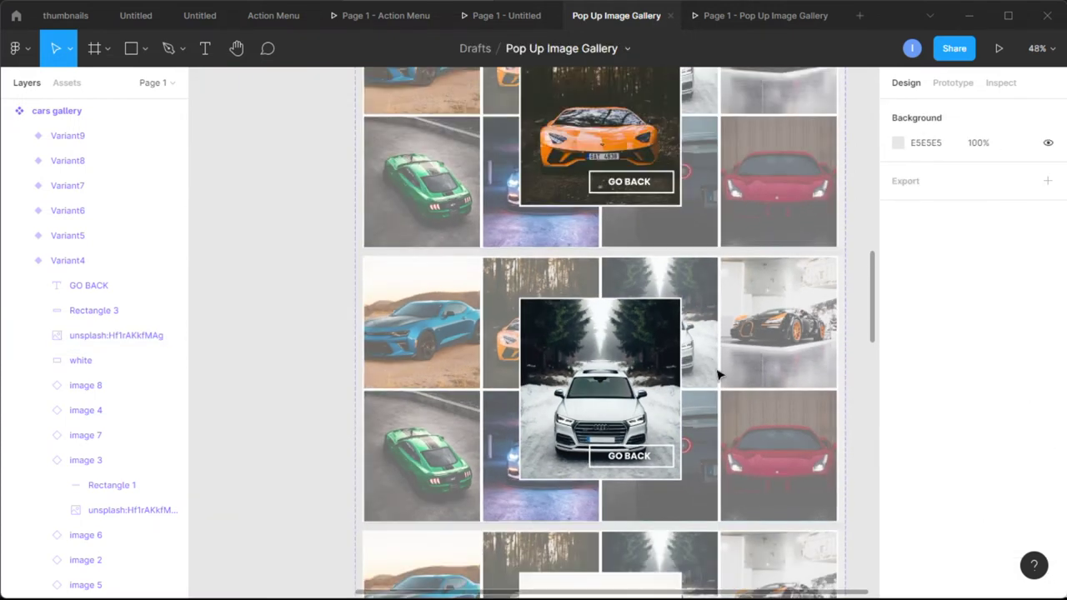
left_click(20, 261)
scroll(572, 445, "down", 5)
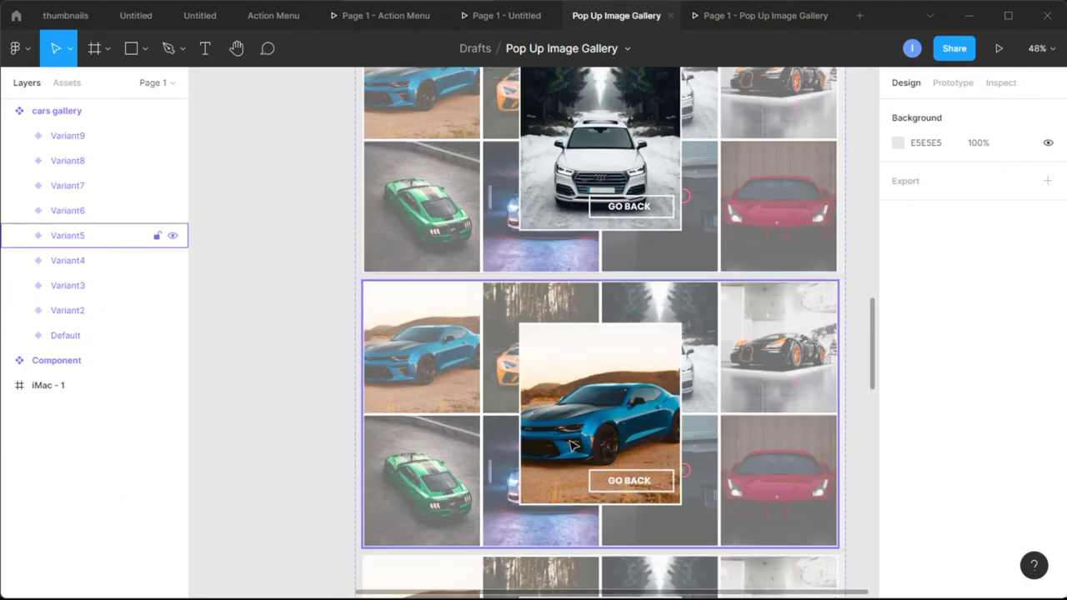
Copy the black supercar photo from Variant5's image 4 thumbnail
left_click(552, 417)
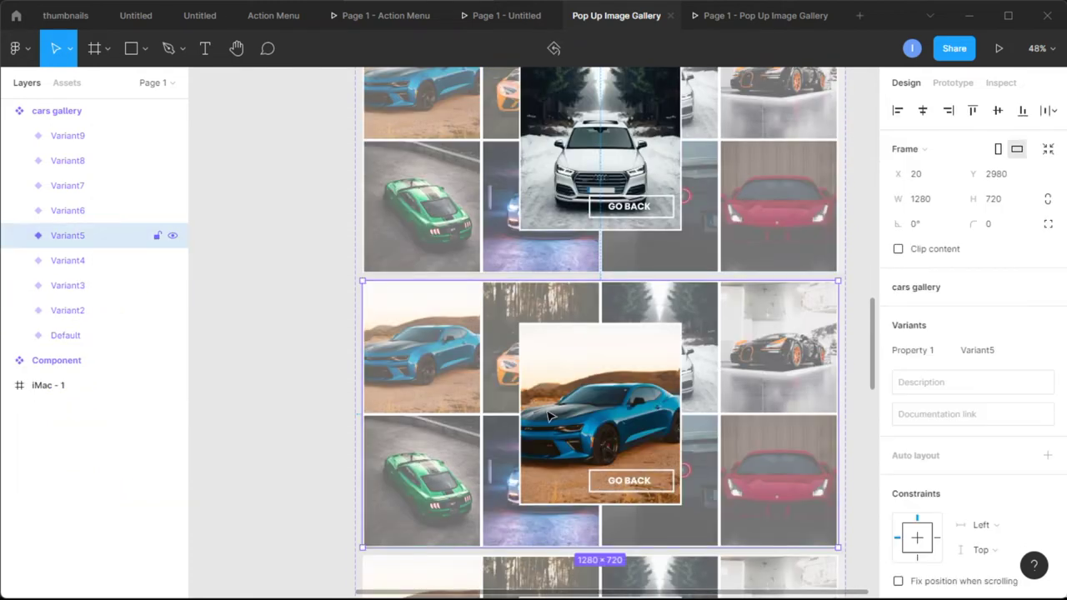
left_click(20, 236)
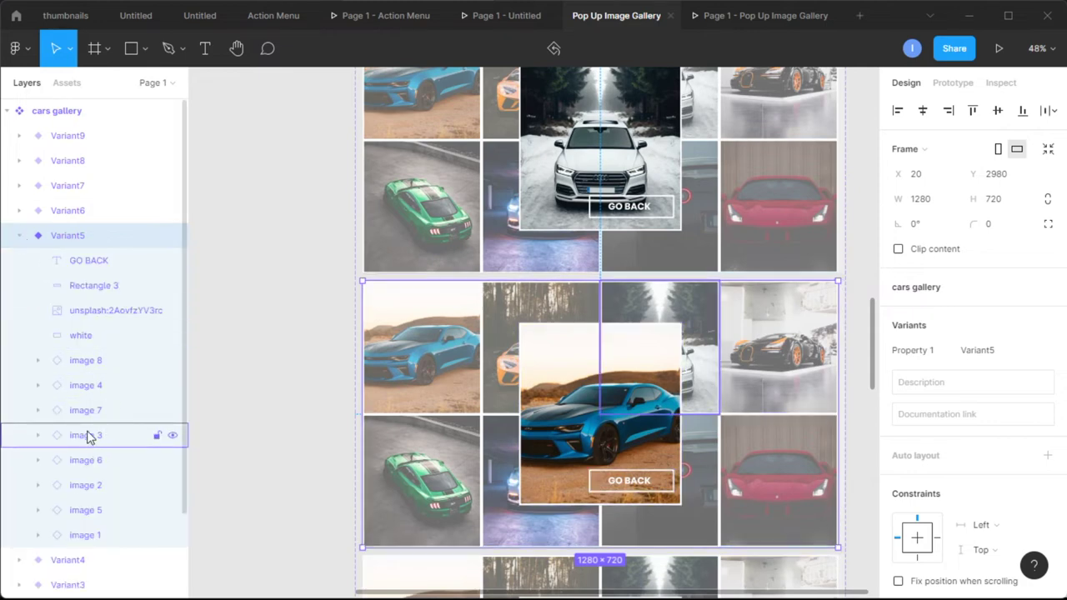
left_click(38, 385)
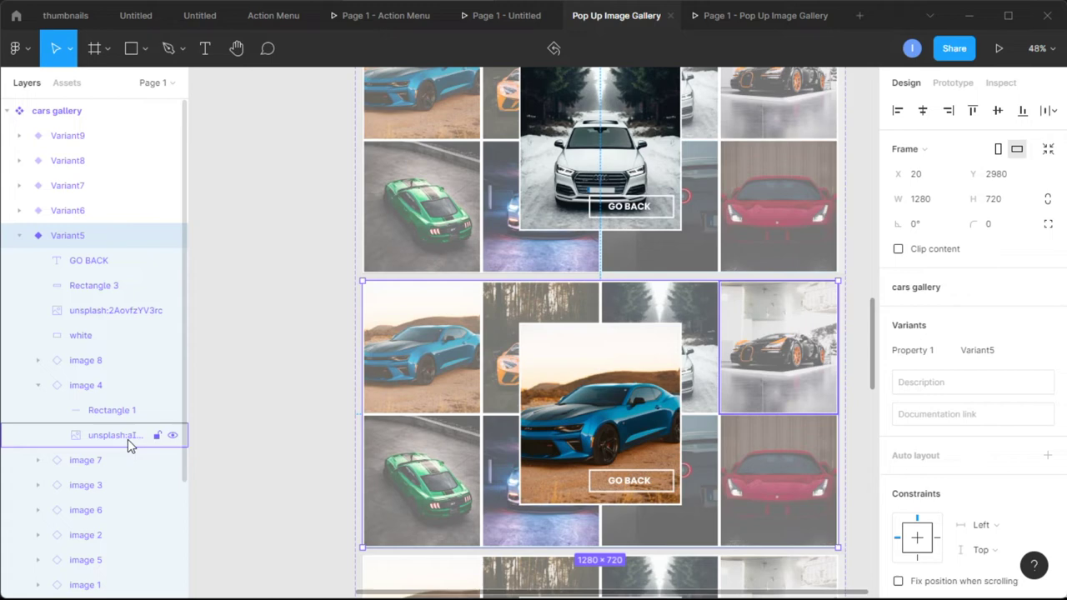
scroll(127, 439, "down", 2)
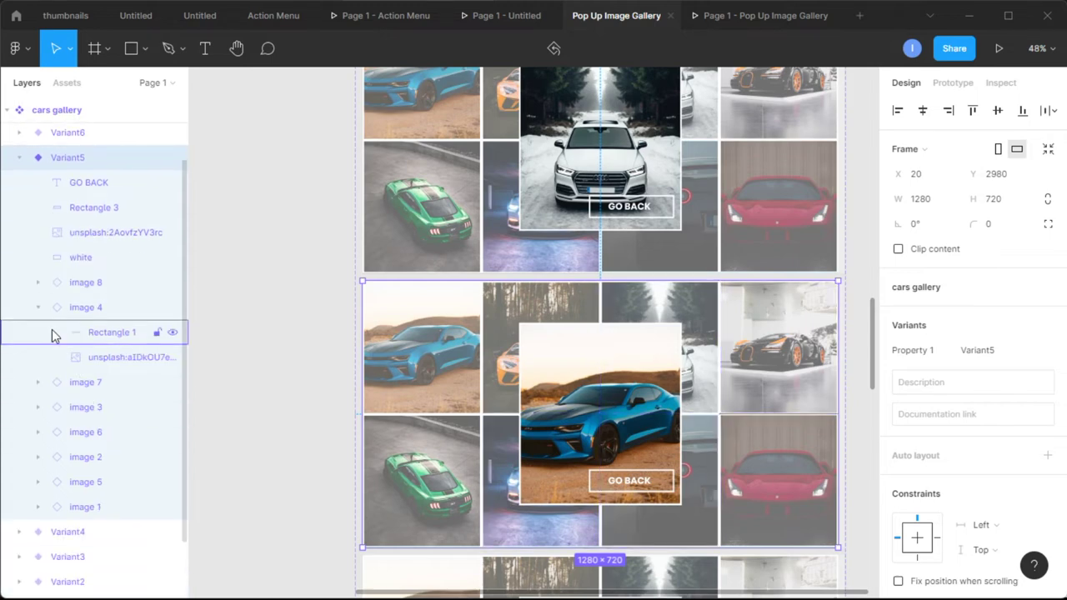
left_click(116, 360)
right_click(116, 360)
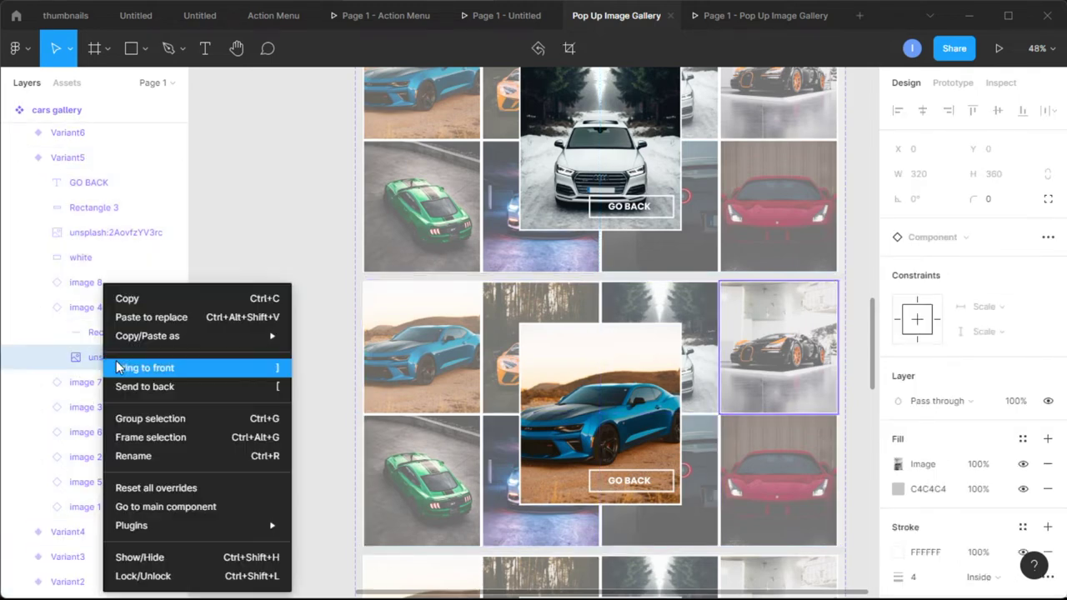
left_click(154, 300)
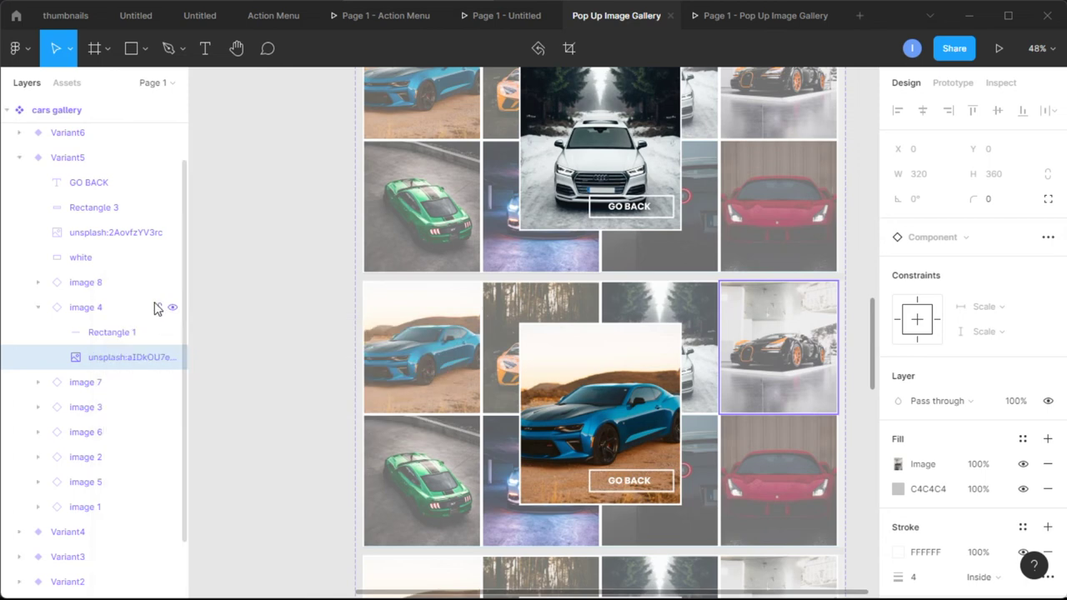
Replace Variant5's popup photo with the supercar at 438 × 493, 5 px border, centred
left_click(114, 236)
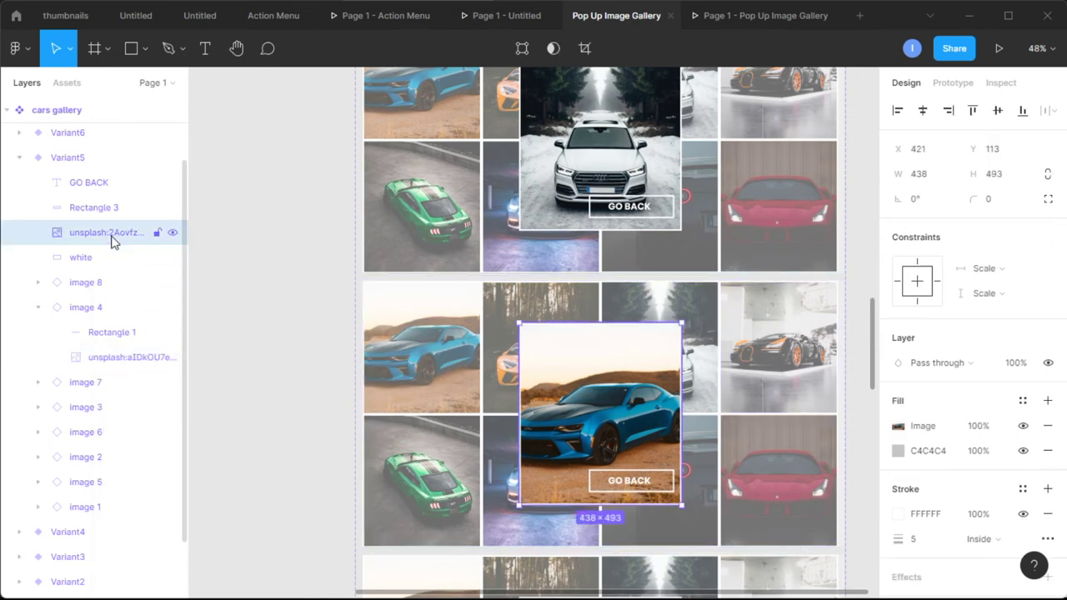
right_click(114, 240)
left_click(147, 231)
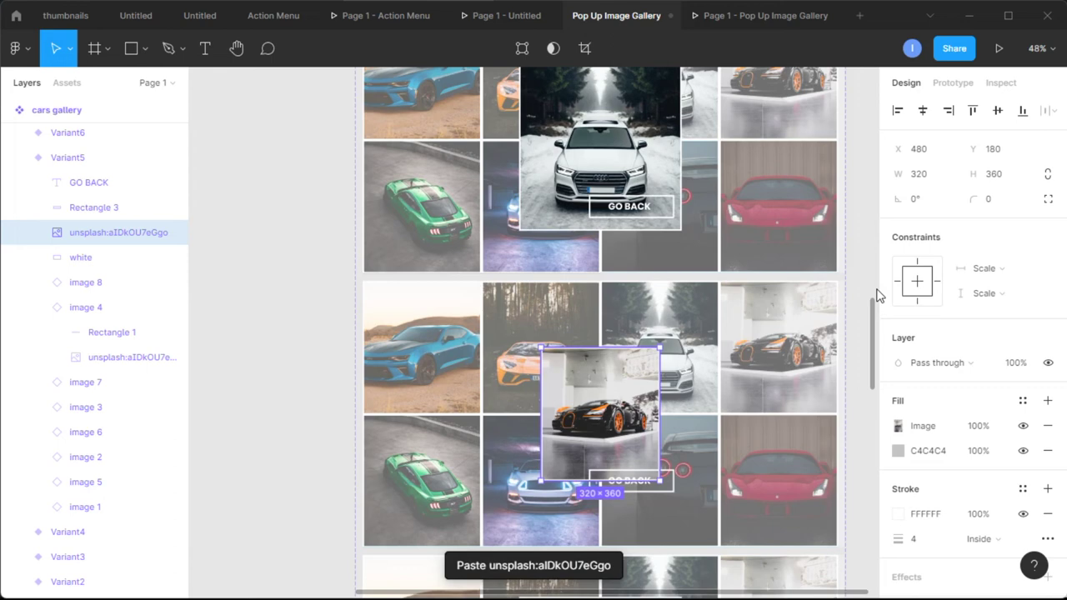
left_click(941, 172)
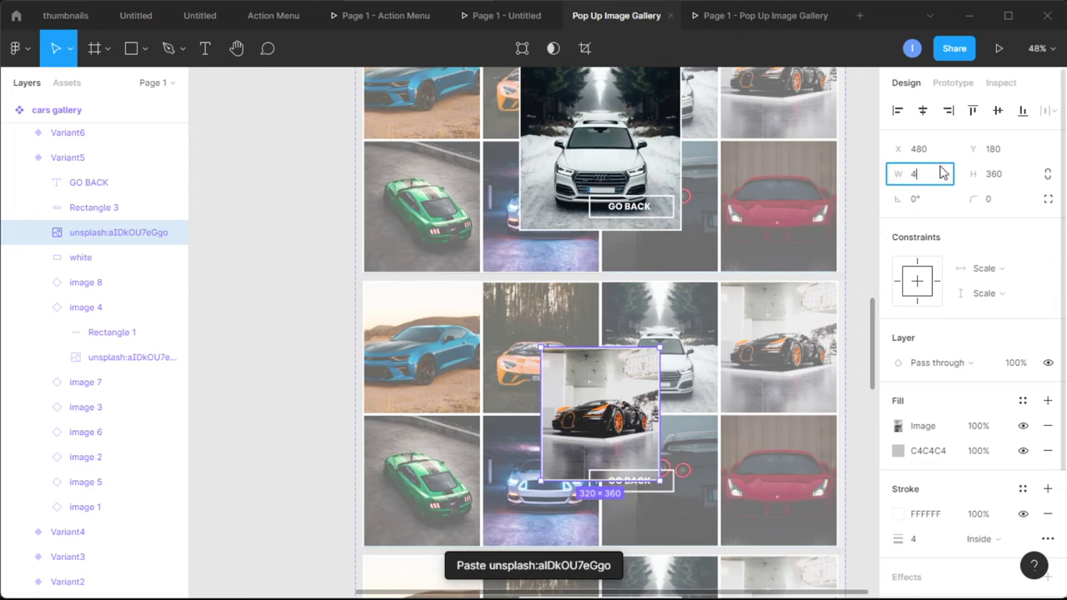
left_click(1011, 172)
type("493")
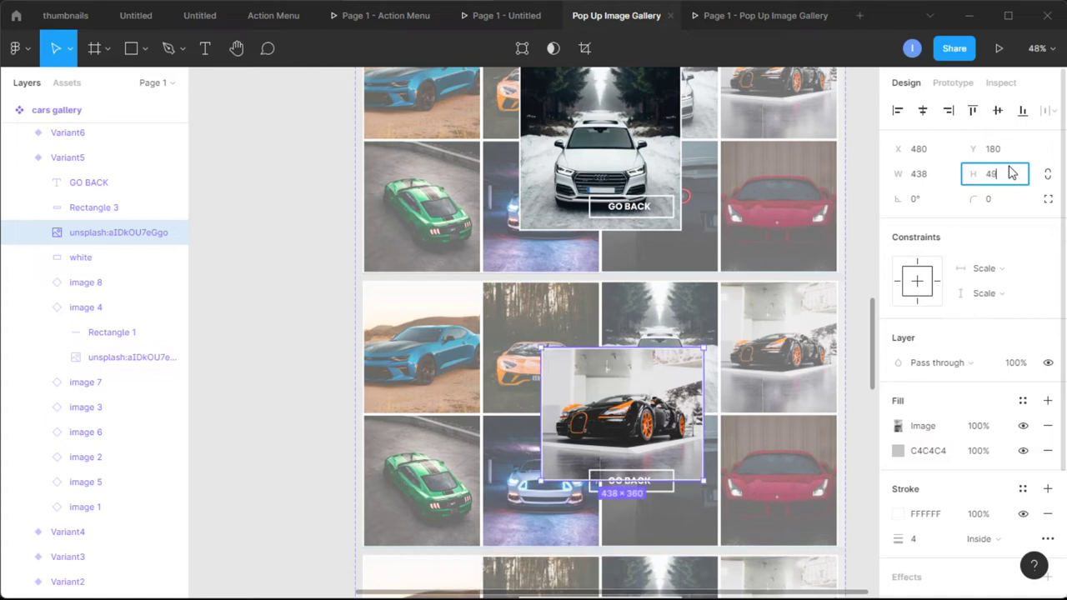
key("Return")
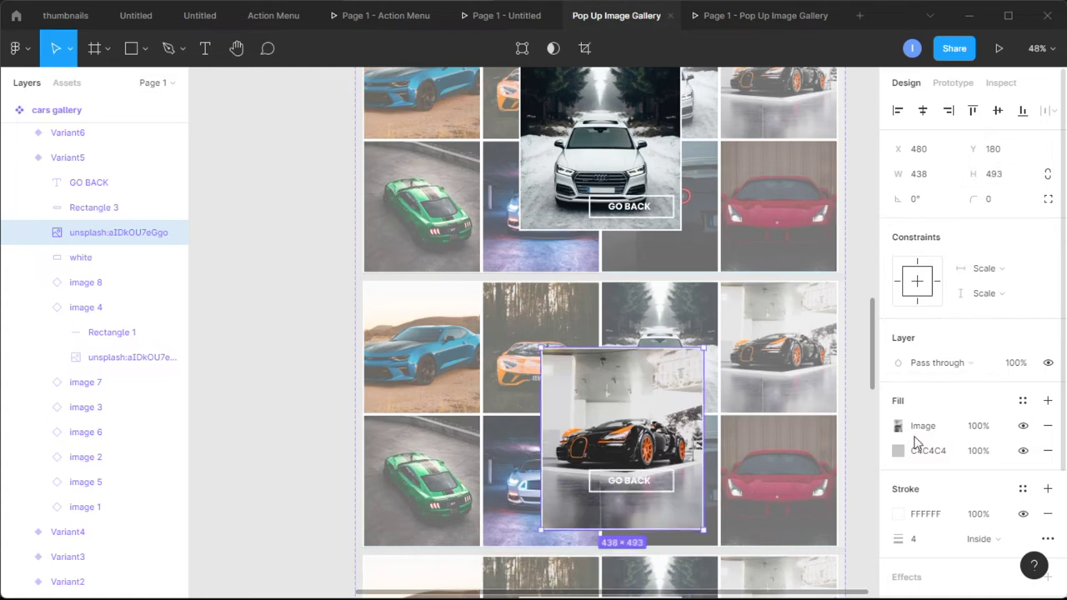
left_click(923, 538)
type("5")
key("Return")
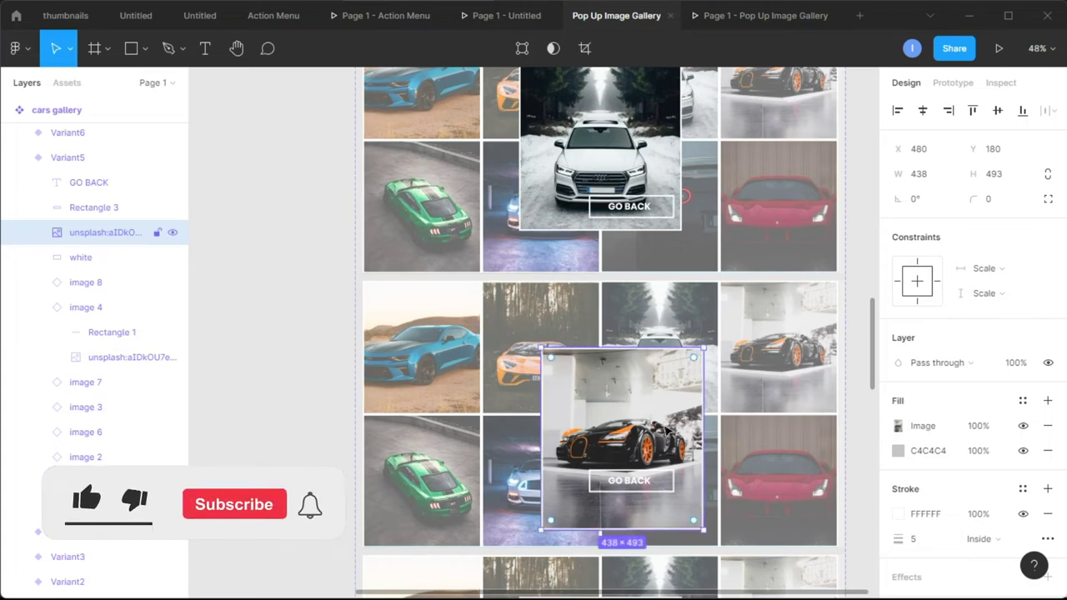
left_click_drag(667, 430, 648, 404)
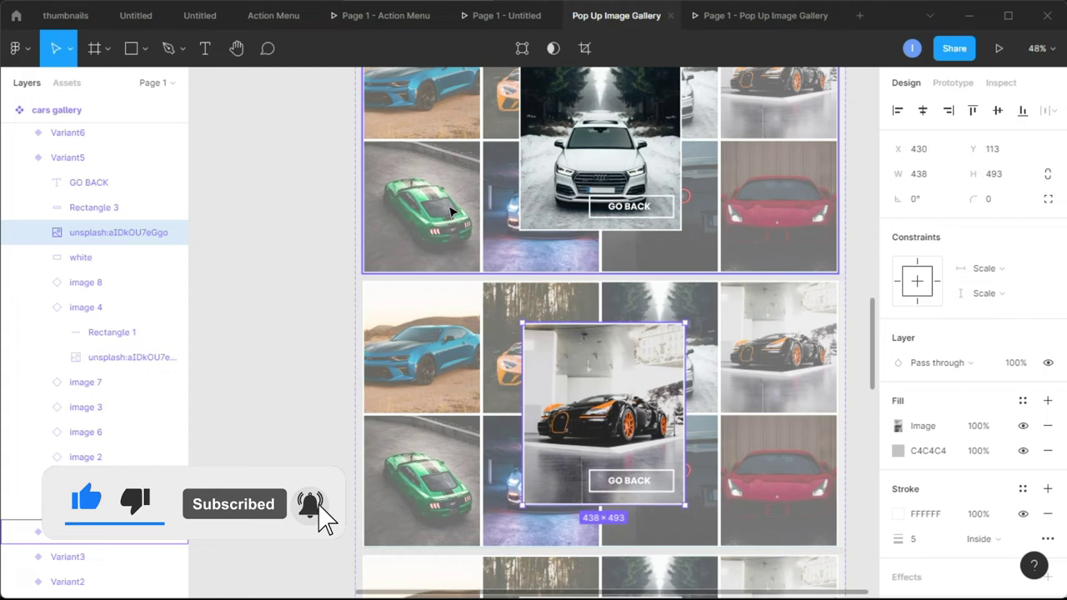
Set the stroke weight of Variant4's SUV popup image to 5
left_click(19, 159)
left_click(55, 265)
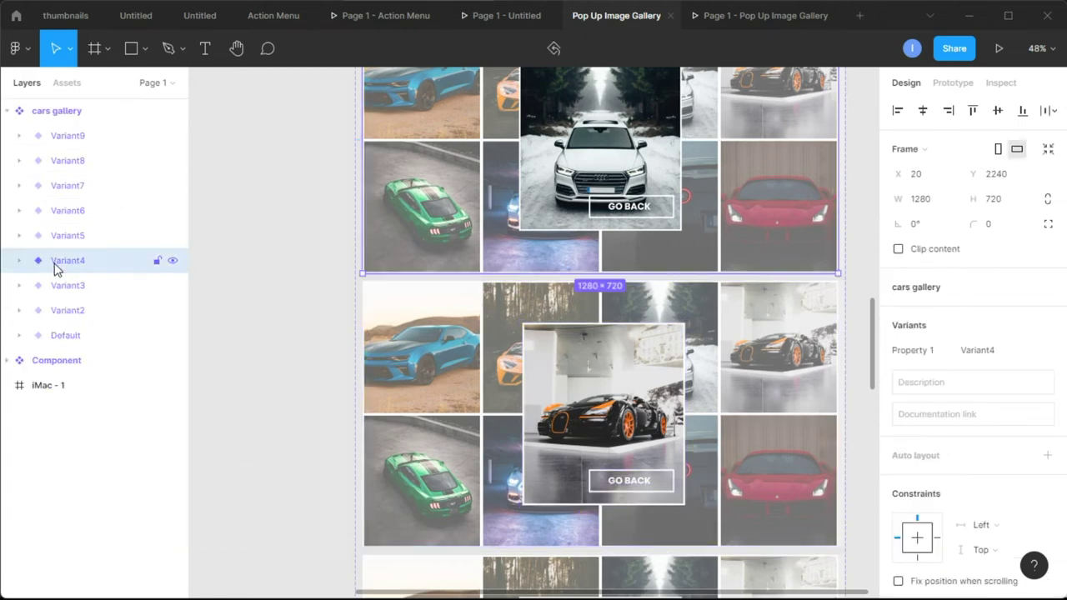
left_click(20, 260)
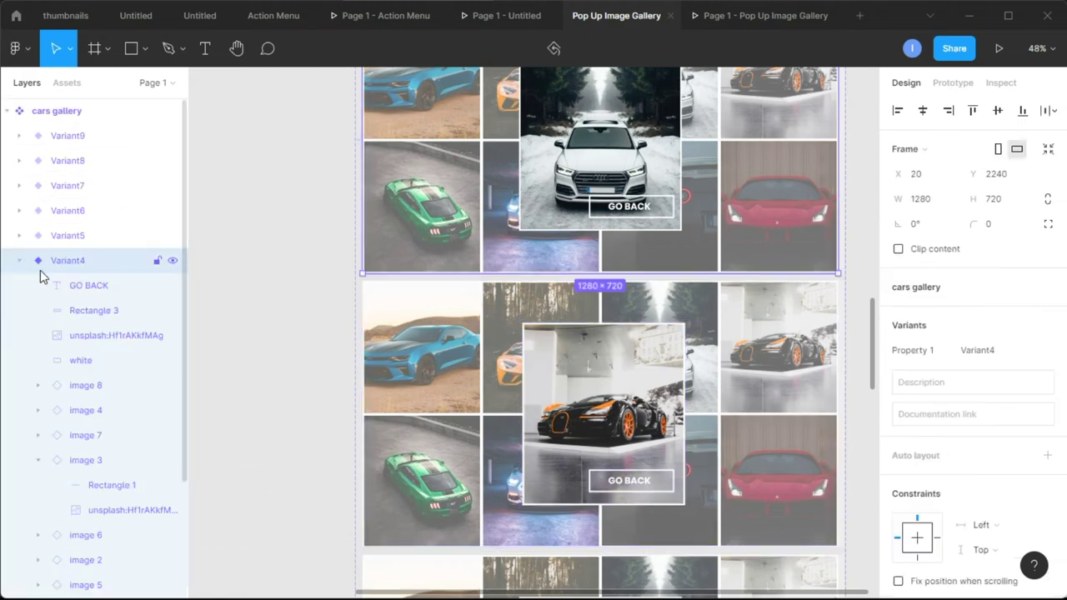
left_click(107, 339)
left_click(923, 540)
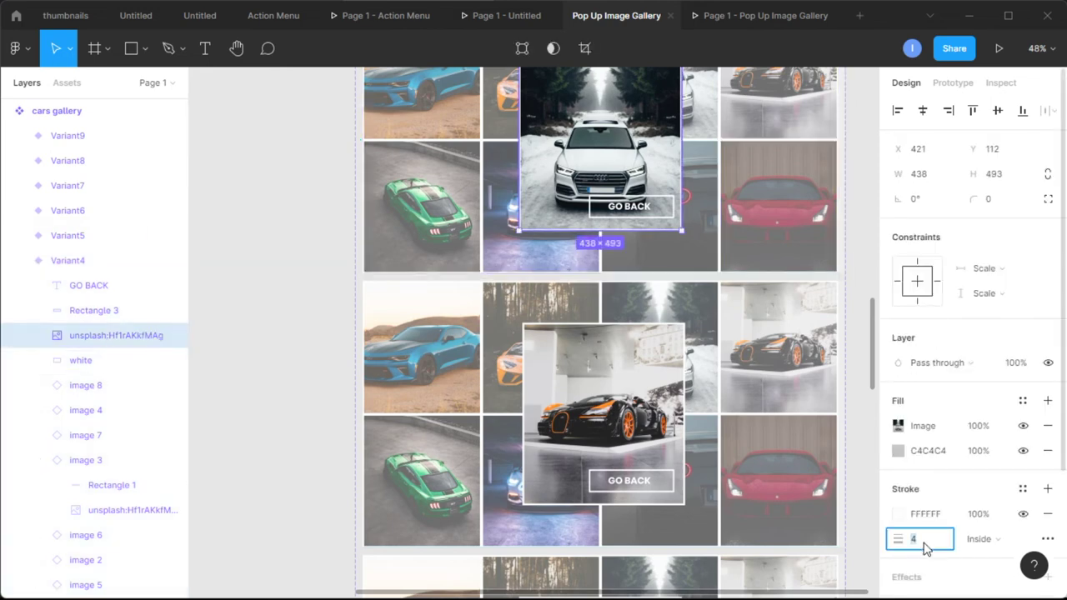
type("5")
key("Return")
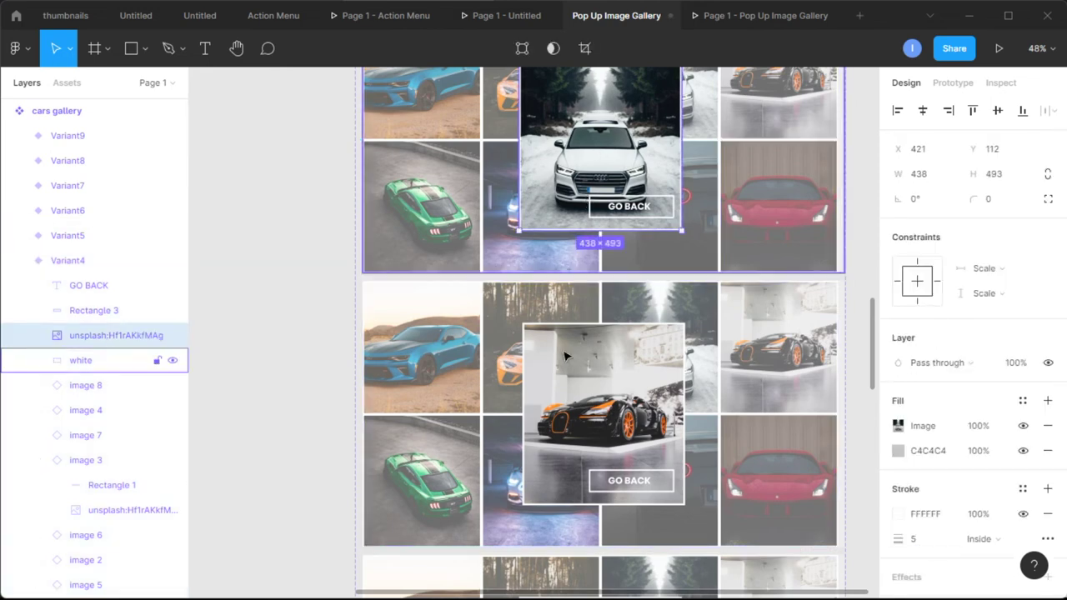
scroll(704, 504, "down", 1)
scroll(704, 504, "down", 5)
left_click(704, 459)
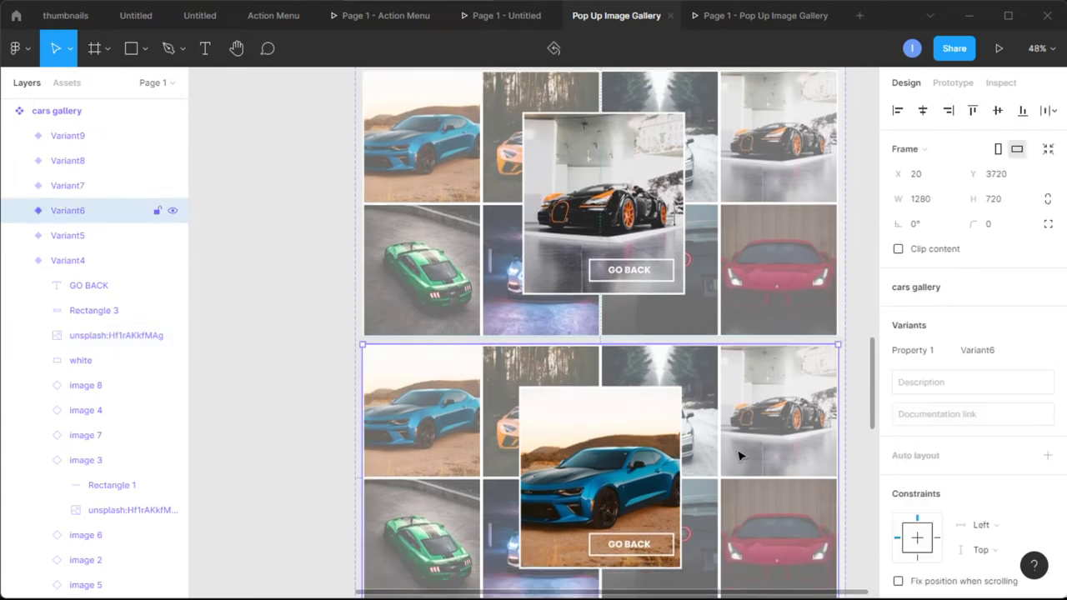
Copy the green car picture from Variant6's image 5 thumbnail
left_click(20, 260)
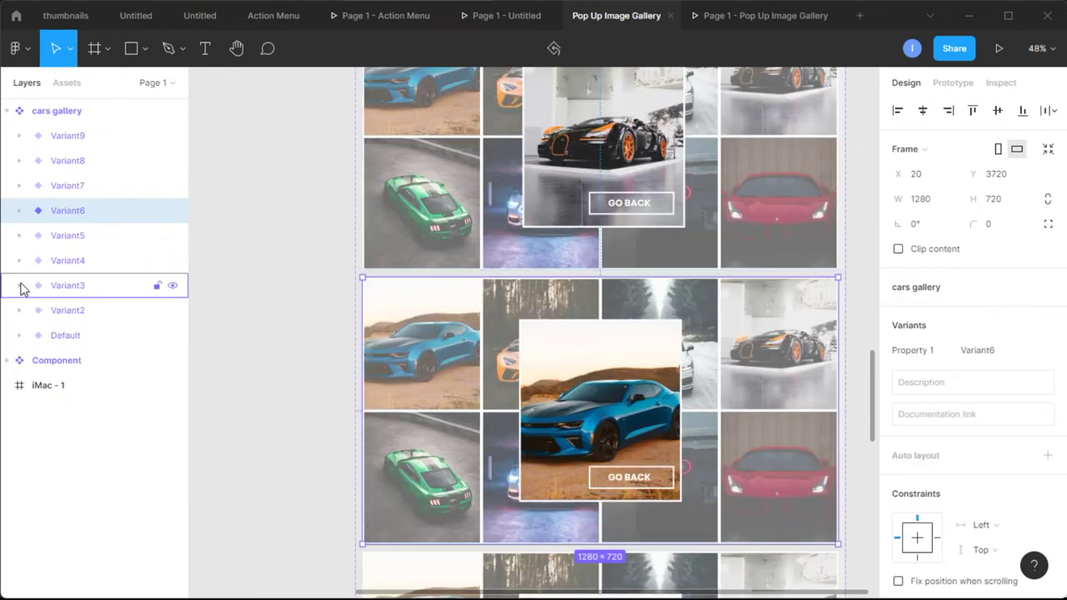
left_click(20, 211)
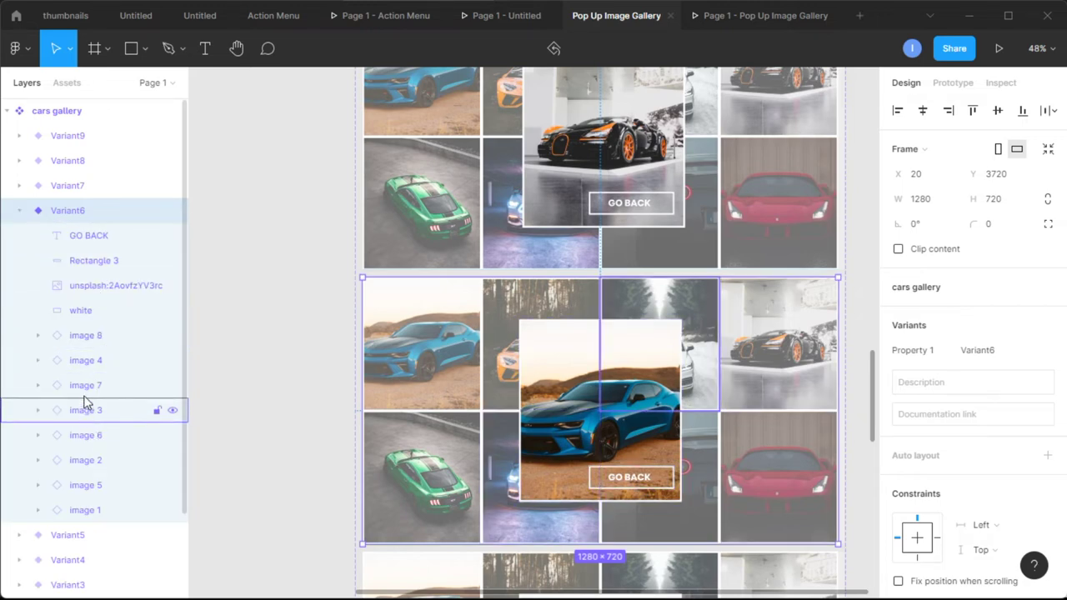
left_click(37, 485)
left_click(113, 535)
right_click(113, 535)
left_click(183, 319)
Paste the green car over Variant6's popup picture and resize it to 438 × 493
right_click(94, 289)
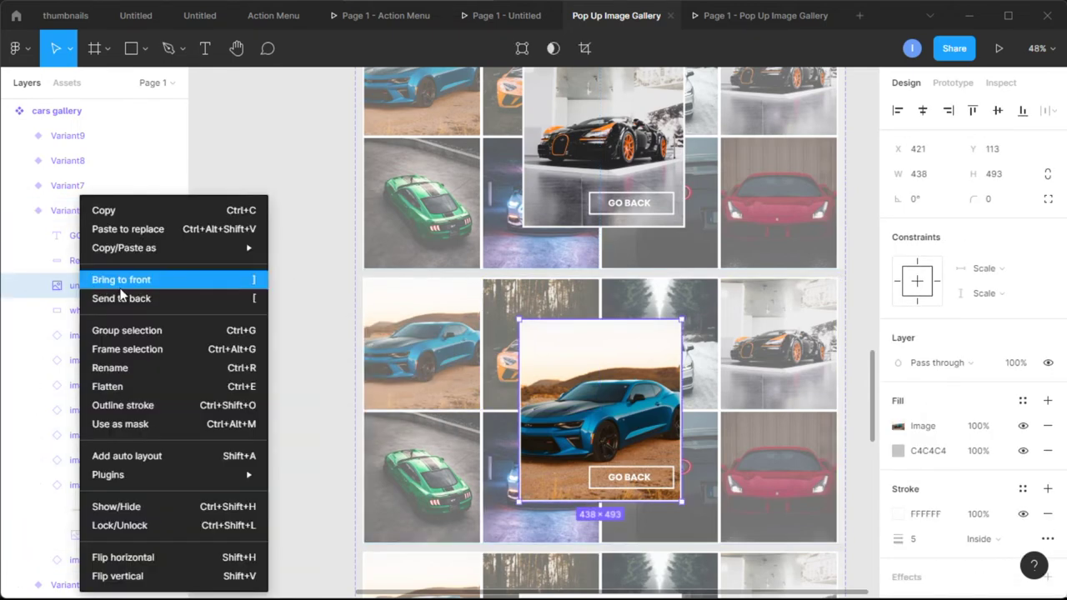
left_click(125, 227)
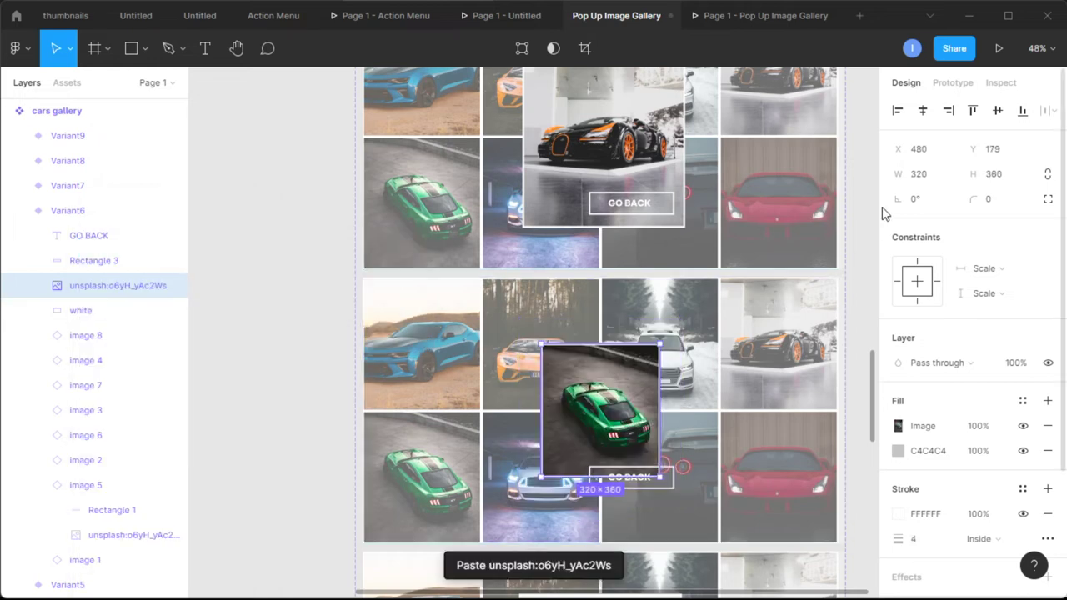
left_click(940, 184)
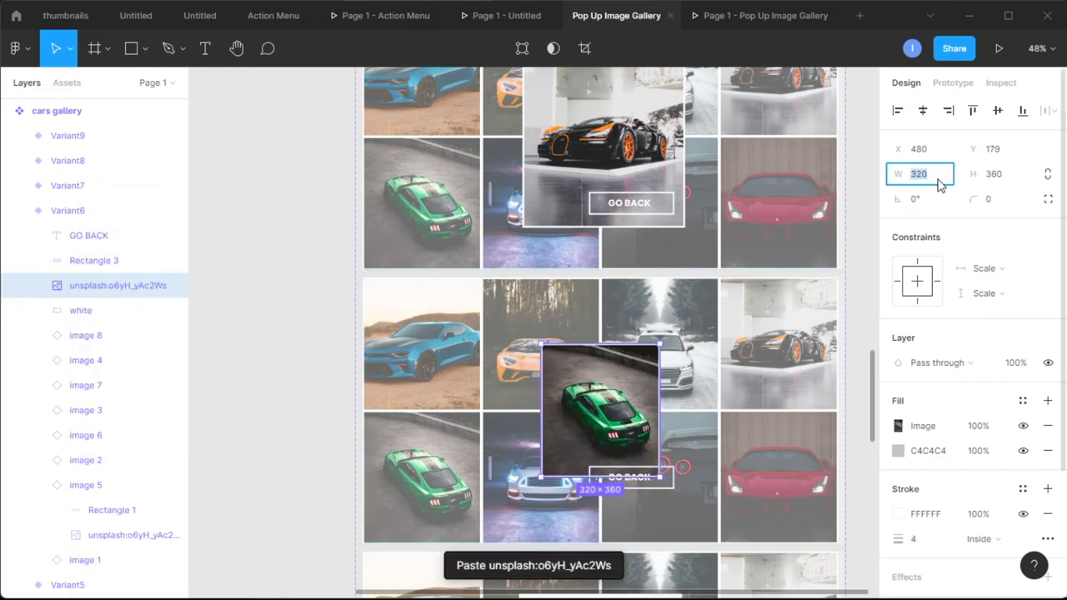
type("438")
left_click(999, 182)
type("493")
key("Return")
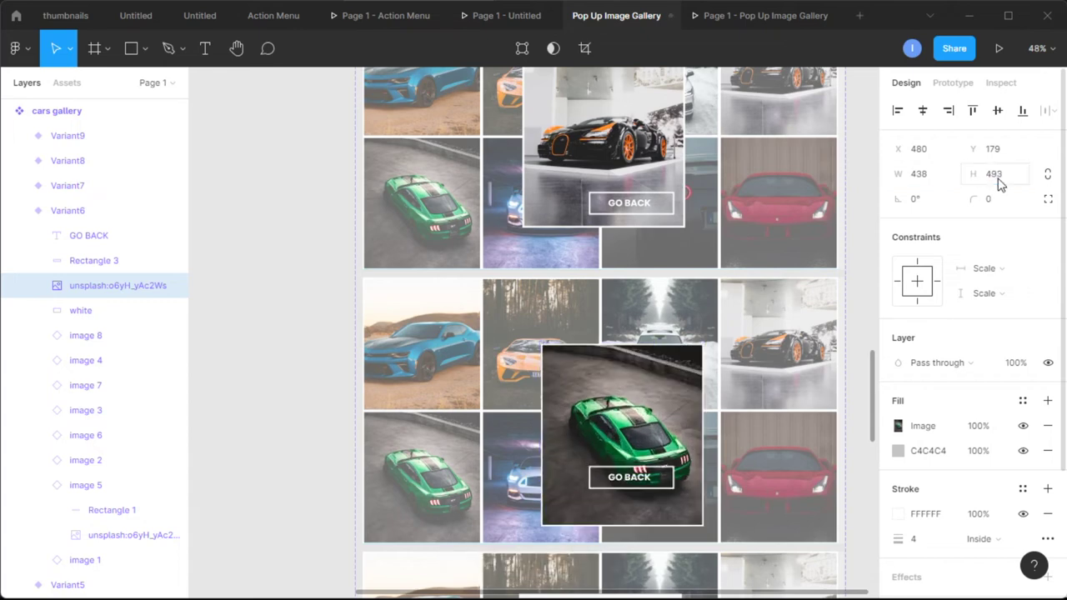
Centre the green car popup in the frame and give it a 5 px border
left_click_drag(655, 405, 627, 381)
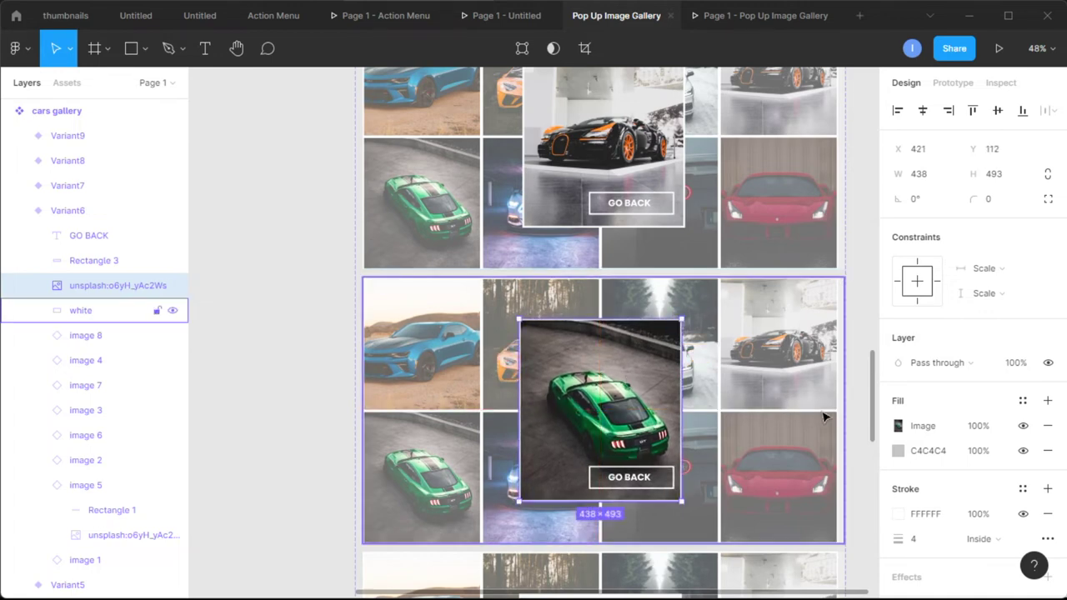
left_click(921, 548)
key("Return")
left_click(859, 457)
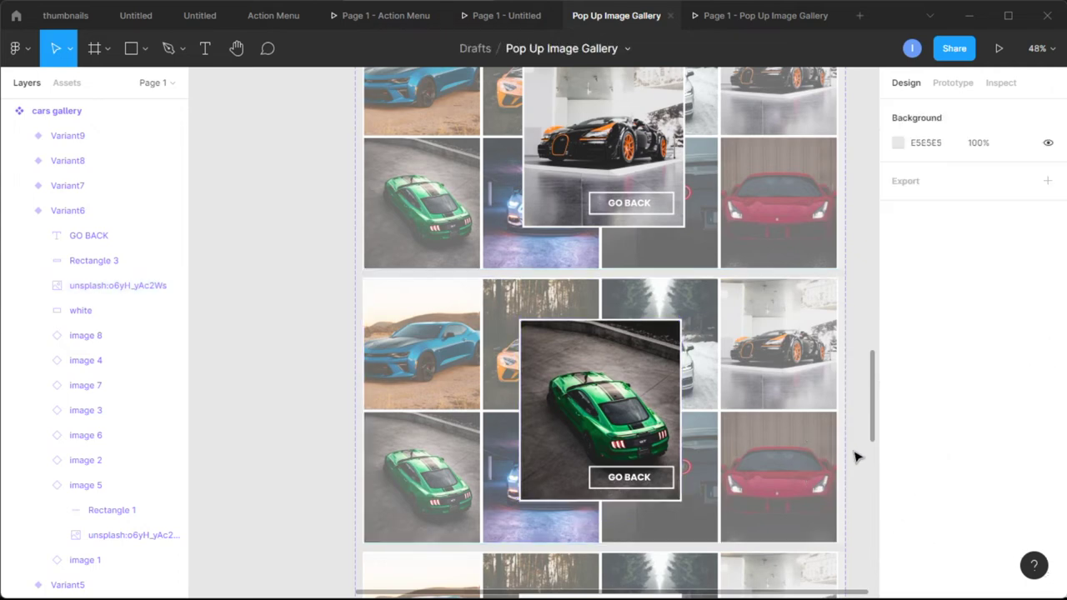
Copy the neon-lit car picture from Variant7's image 6 thumbnail
left_click(20, 210)
left_click(45, 189)
scroll(675, 323, "down", 3)
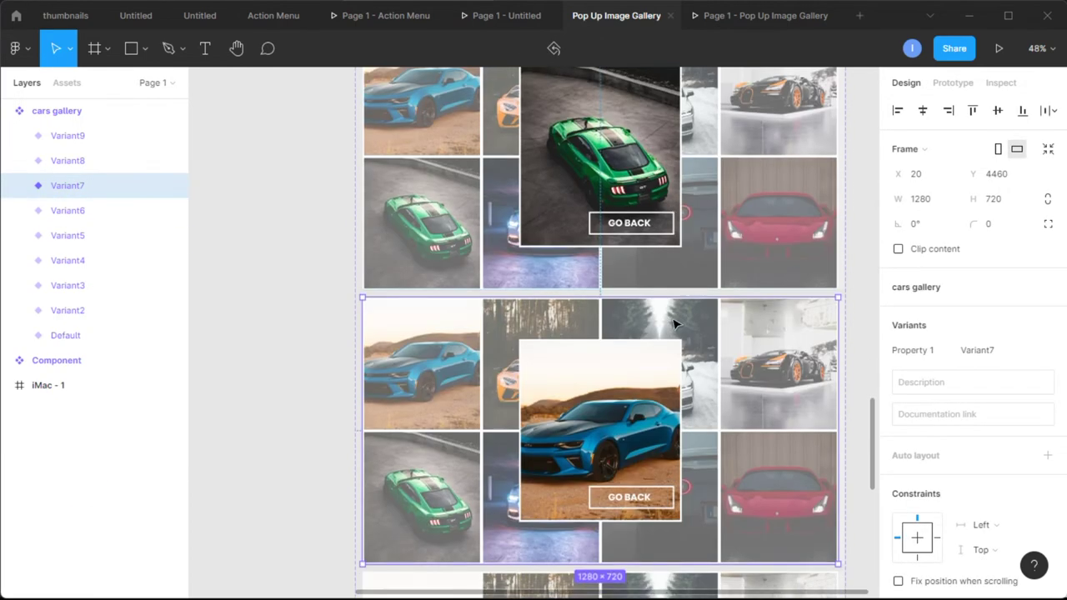
scroll(675, 324, "down", 1)
left_click(21, 186)
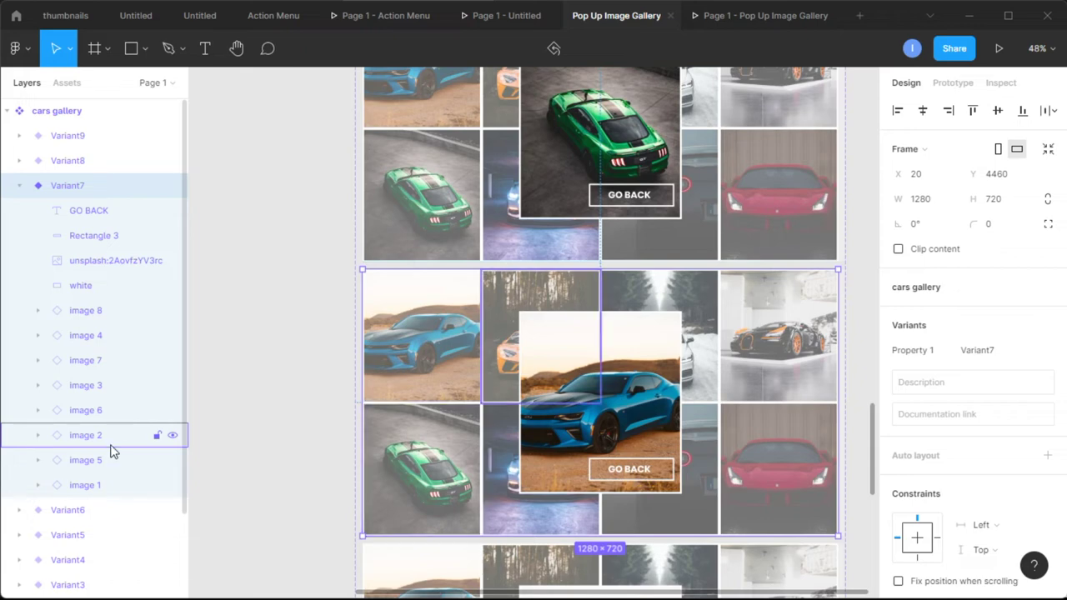
left_click(38, 410)
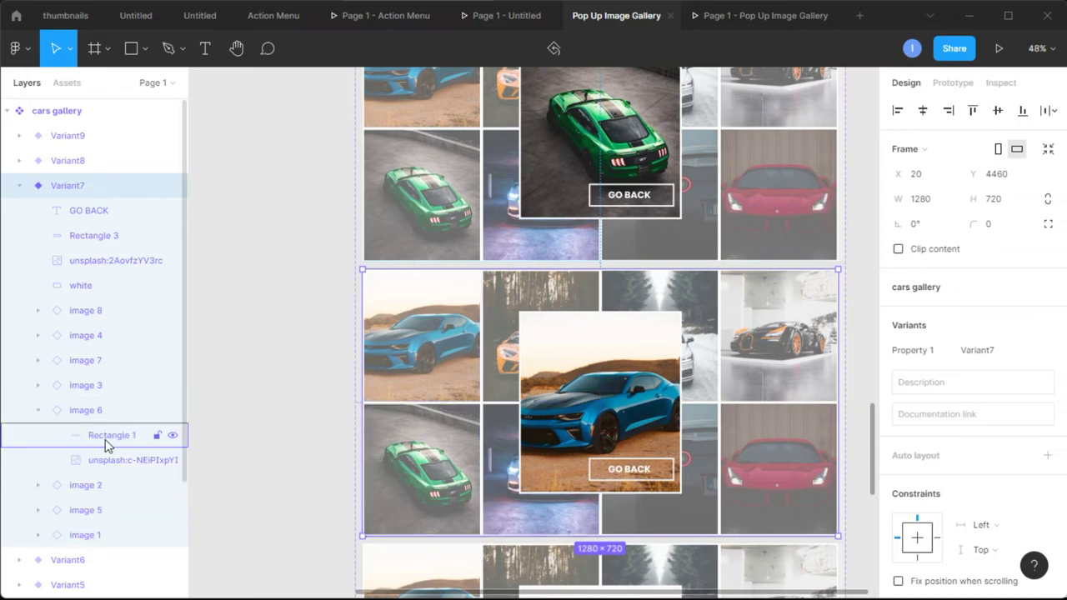
left_click(124, 459)
right_click(124, 459)
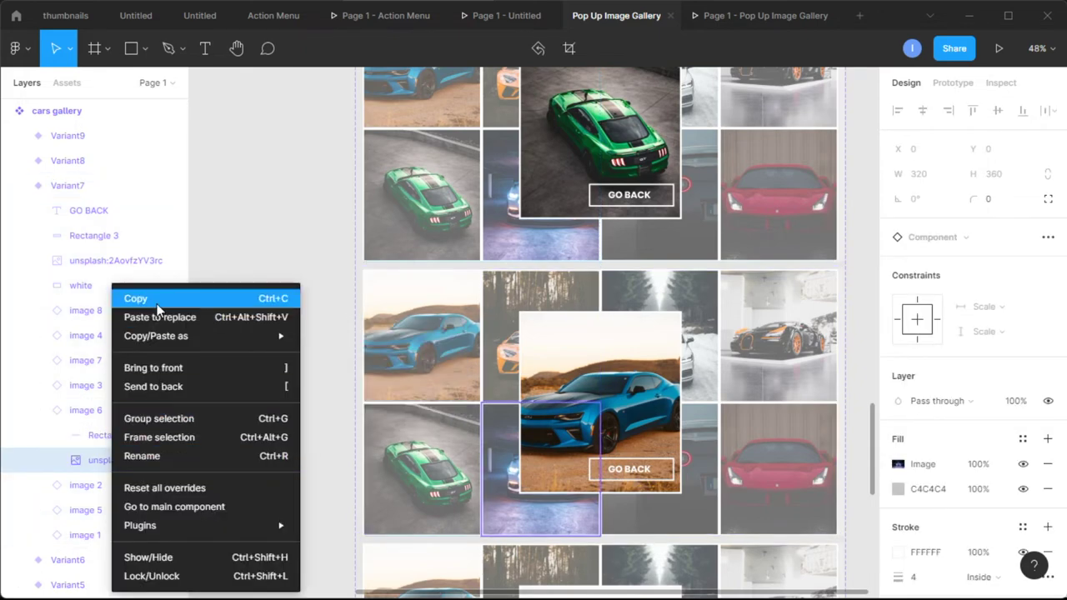
left_click(159, 302)
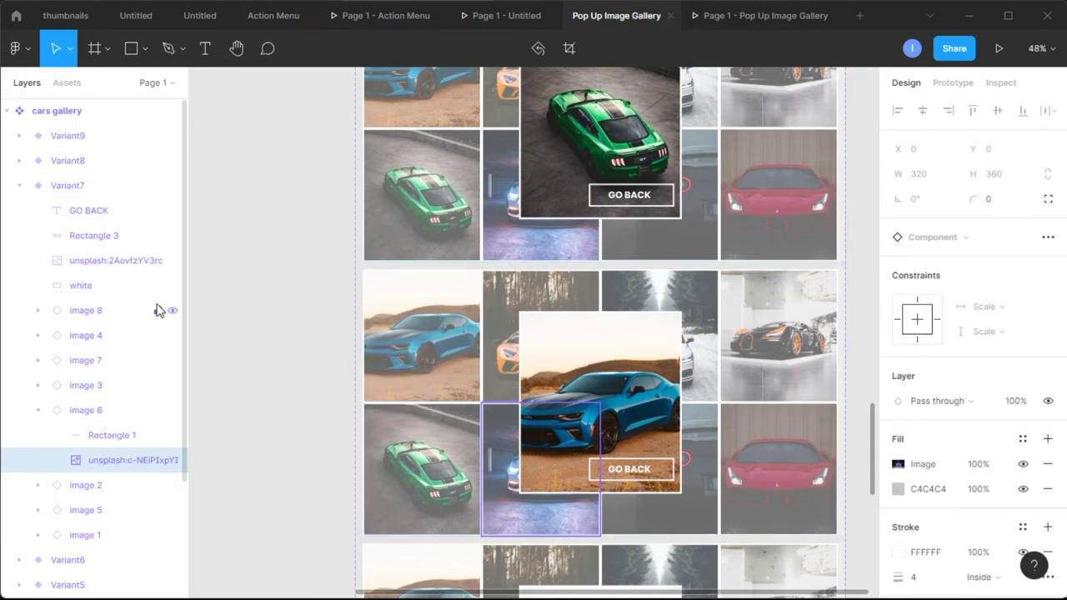
left_click(38, 410)
Paste the neon car over Variant7's popup picture and resize it to 438 × 493
left_click(125, 258)
right_click(124, 254)
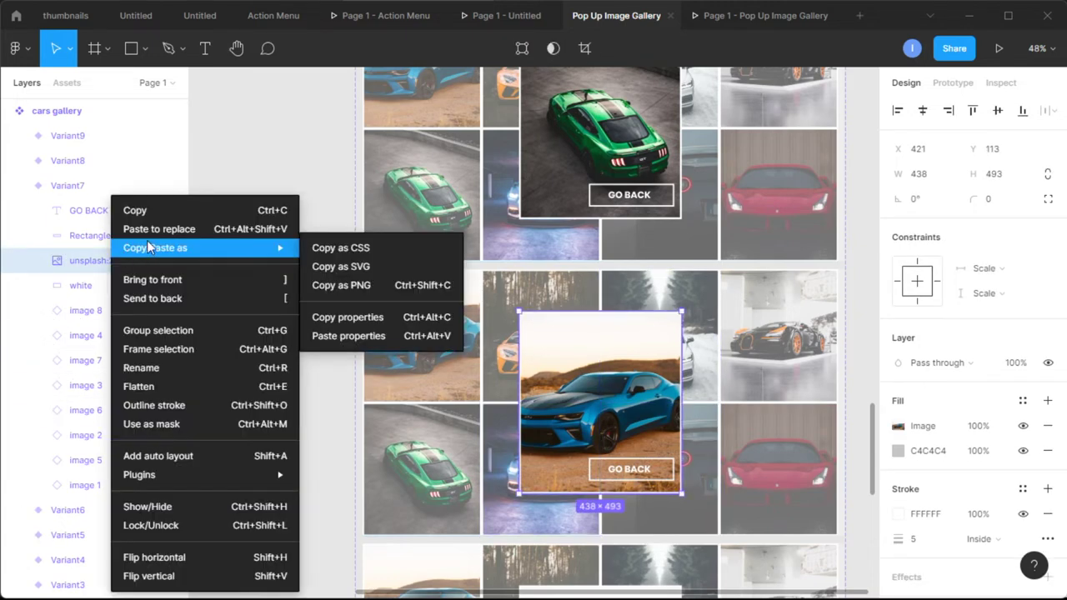
left_click(167, 231)
left_click(937, 175)
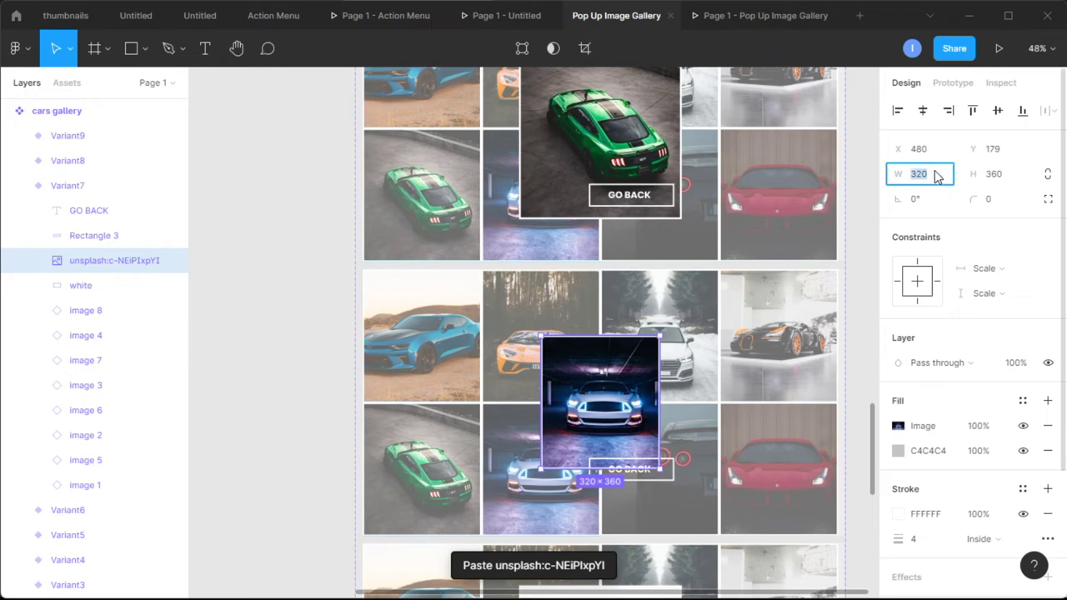
type("438")
left_click(1000, 172)
type("493")
key("Return")
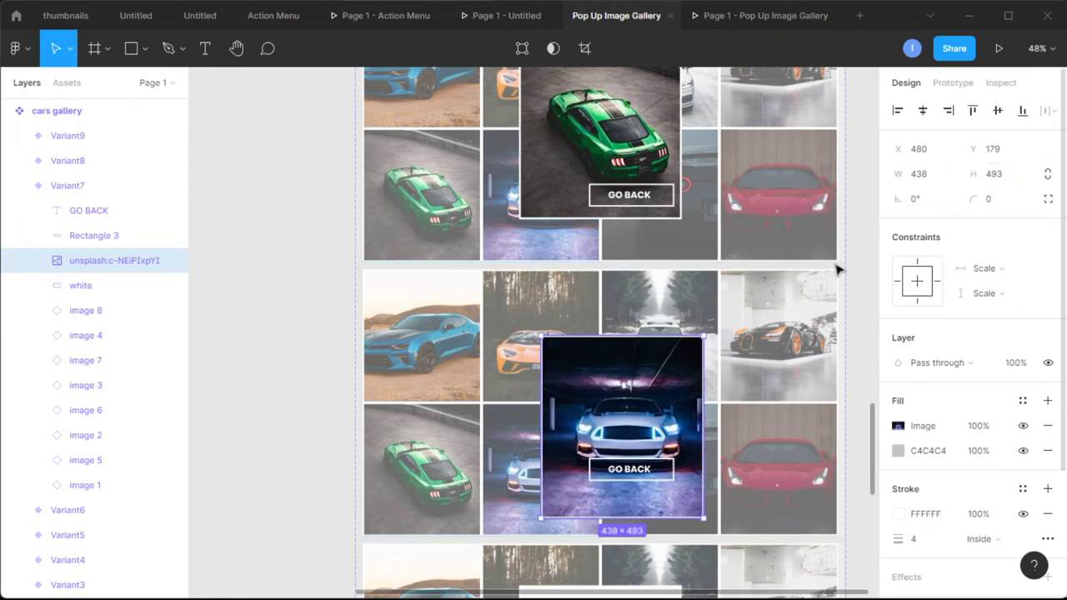
Centre the neon car popup and set its border weight to 5
mouse_move(650, 390)
left_mouse_down()
mouse_move(614, 365)
mouse_move(629, 367)
left_mouse_up()
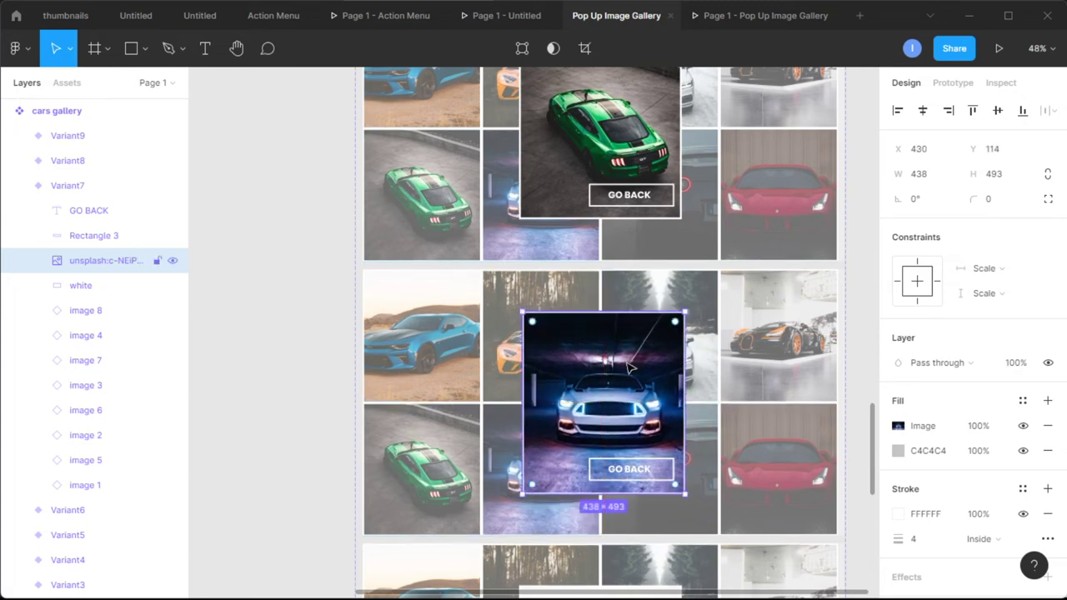
left_click(935, 540)
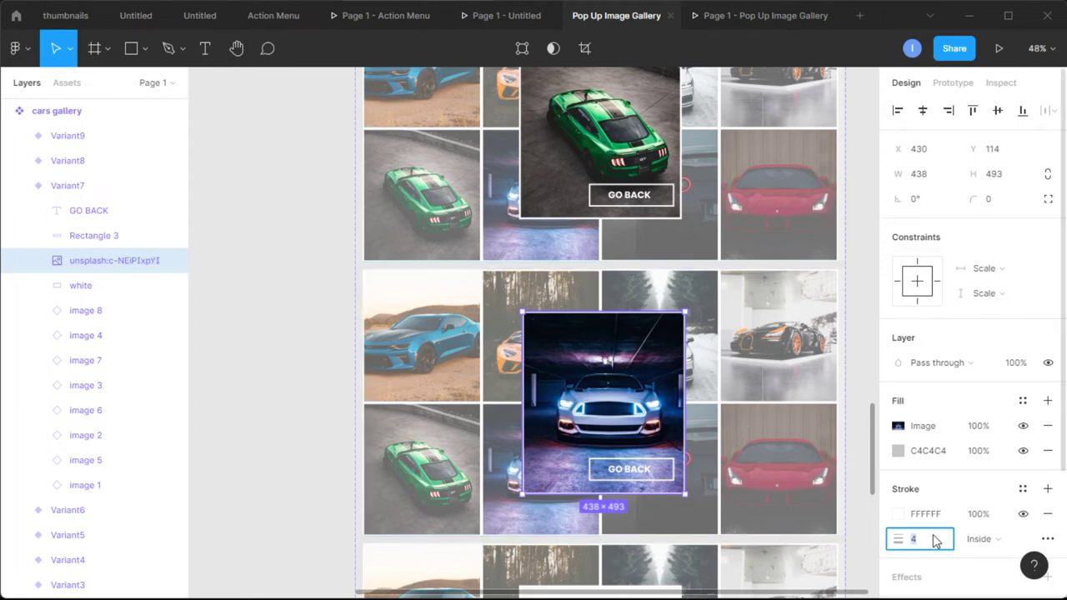
key("Return")
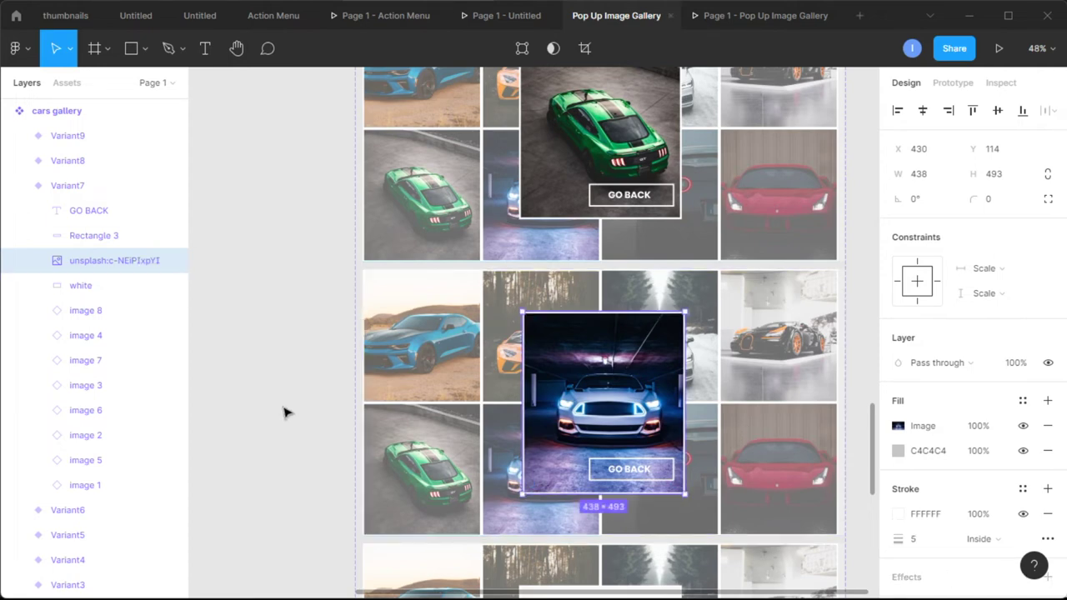
left_click(350, 421)
scroll(731, 448, "down", 5)
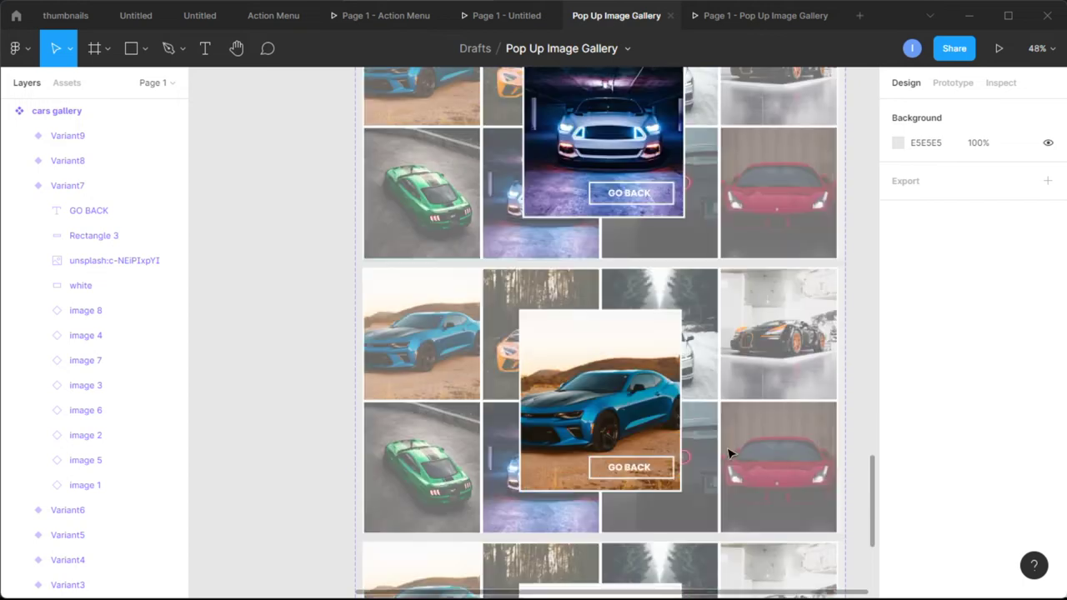
left_click(727, 419)
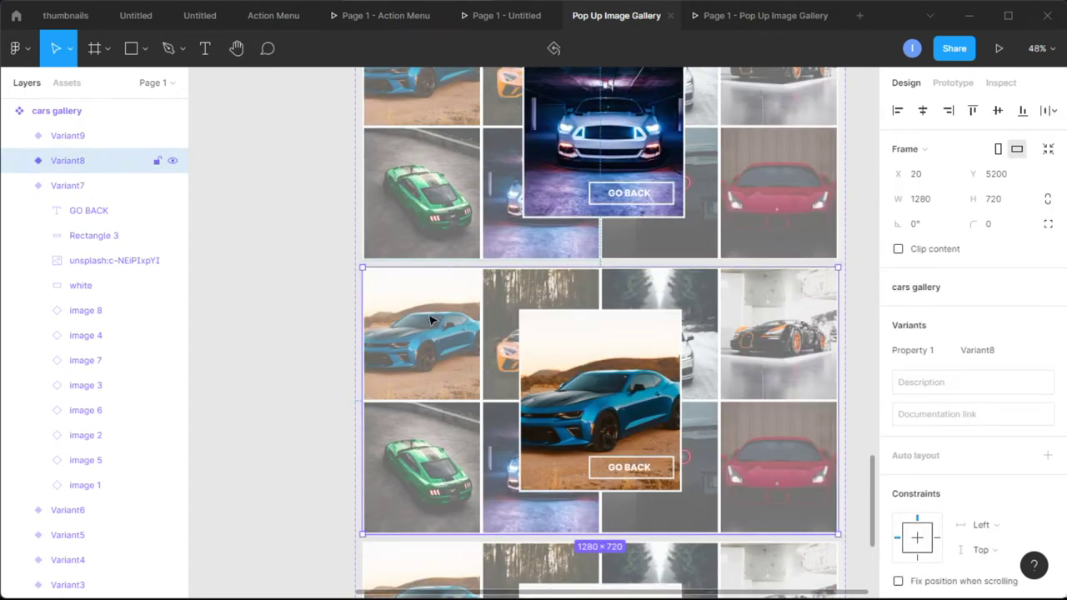
Copy the dark car picture from Variant8's image 7 thumbnail
left_click(20, 186)
left_click(20, 161)
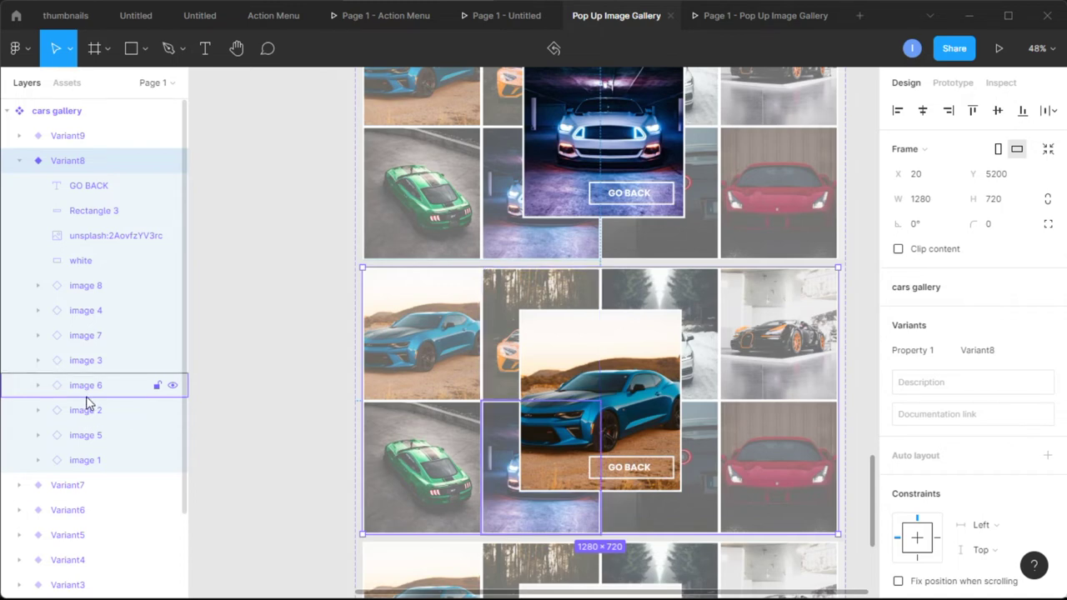
left_click(38, 335)
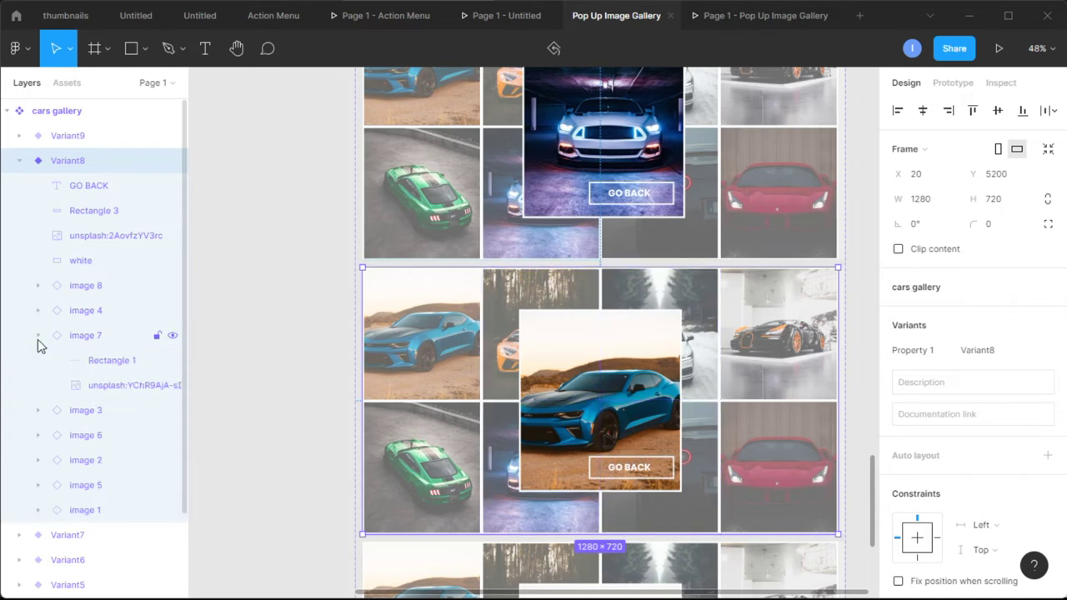
left_click(104, 386)
right_click(104, 386)
left_click(102, 297)
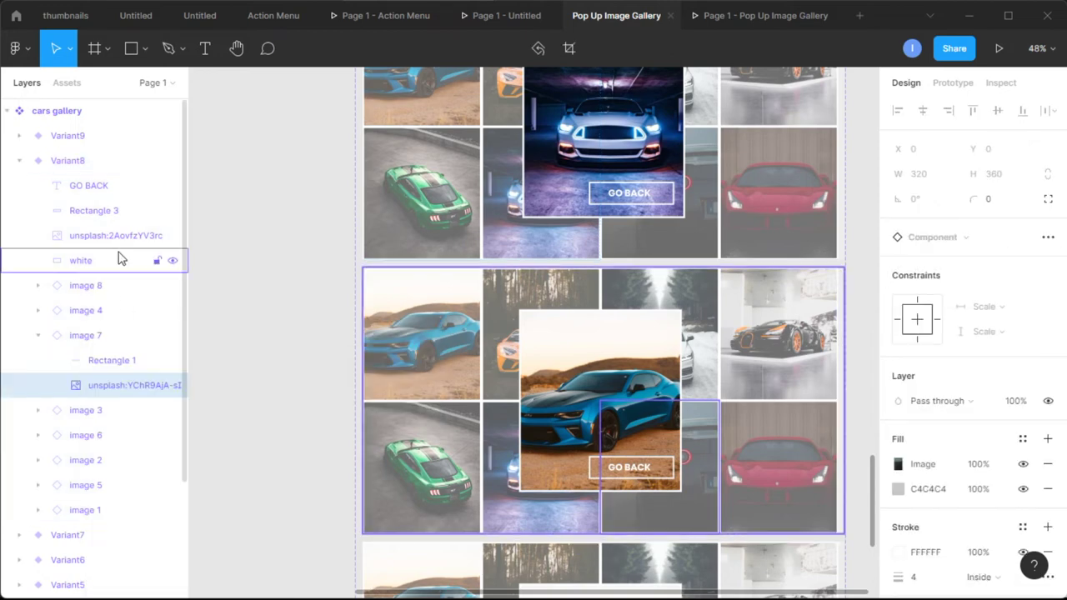
Paste the dark car over Variant8's popup picture and resize it to 438 × 493
left_click(112, 242)
right_click(112, 244)
left_click(166, 227)
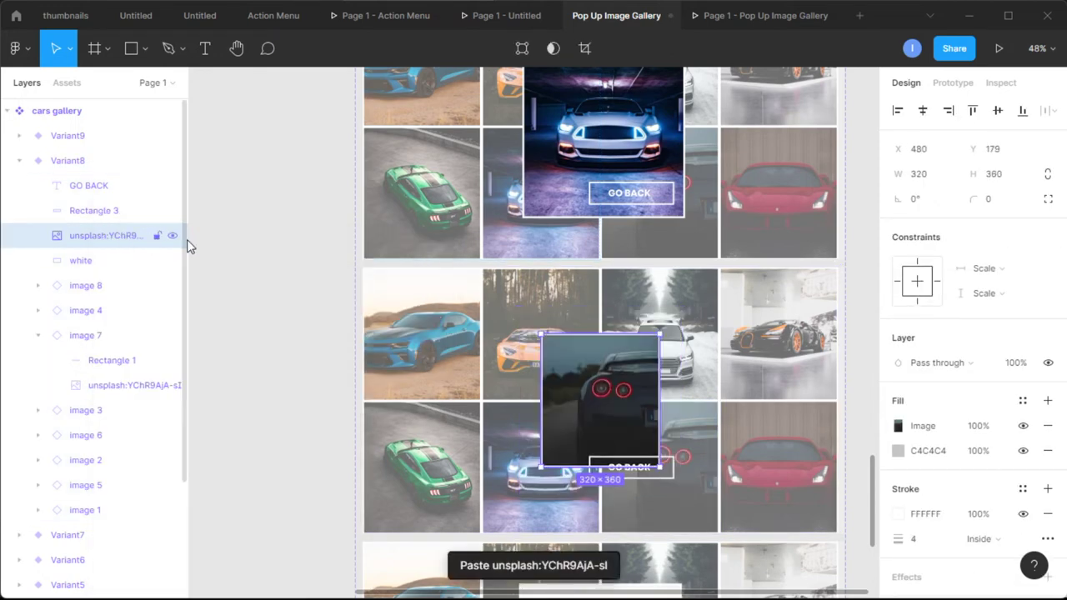
left_click(934, 175)
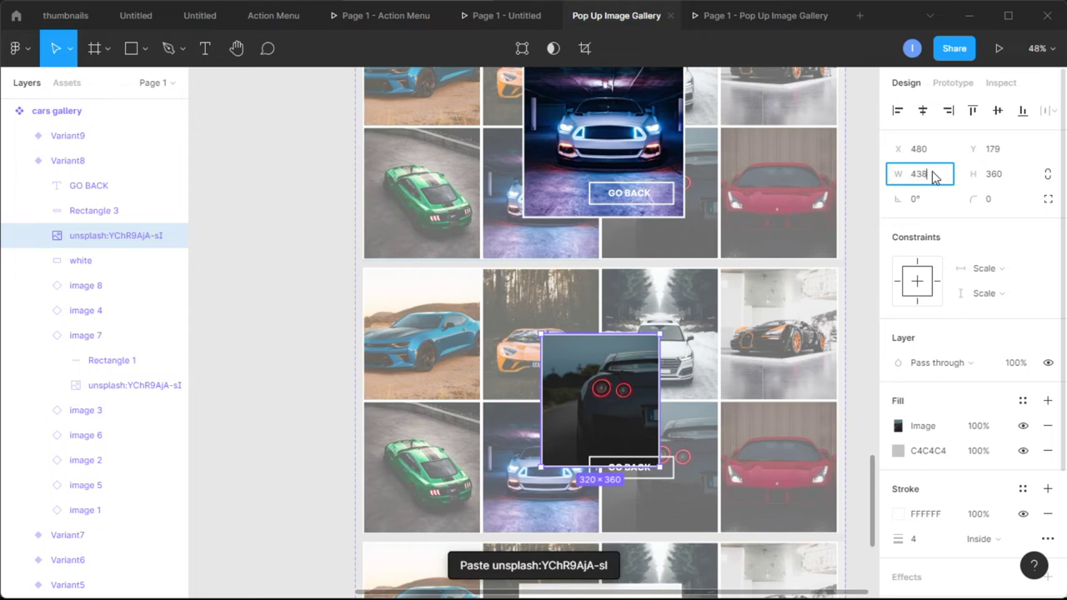
left_click(1008, 172)
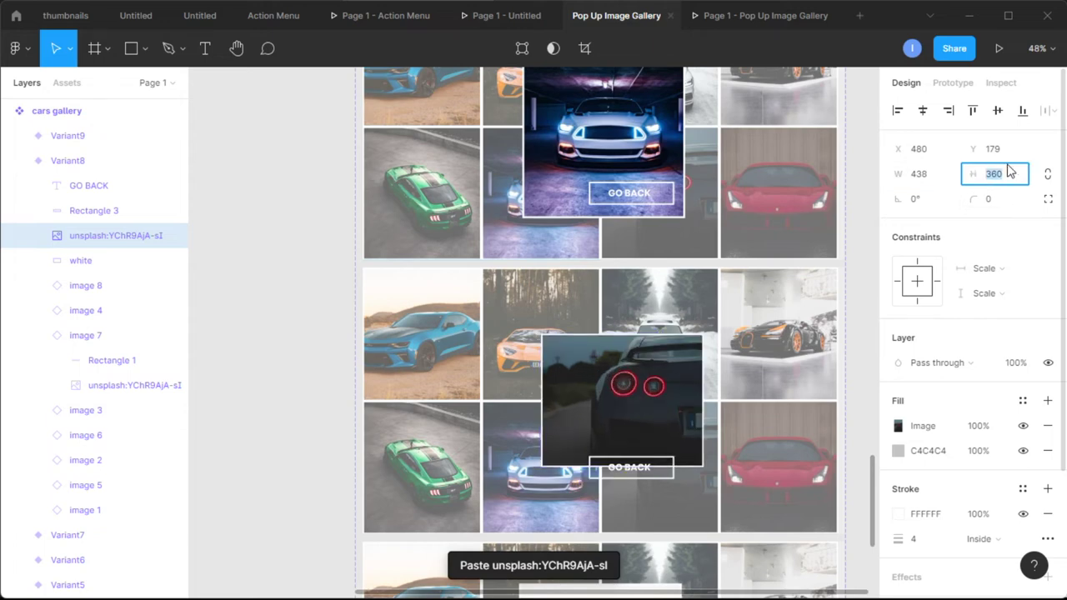
type("493")
key("Return")
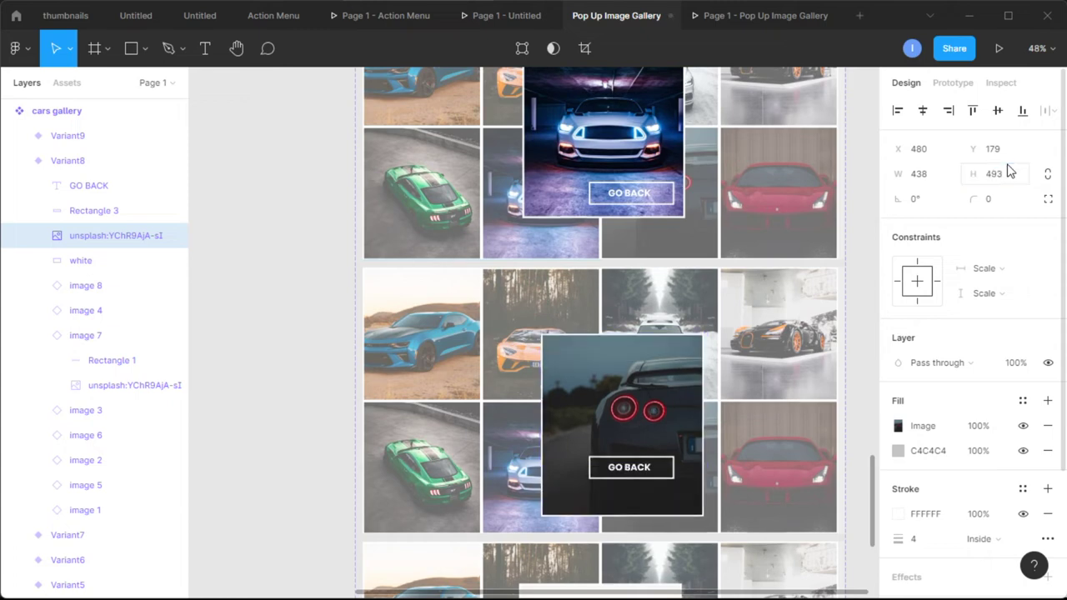
Move the dark car popup image up and left so it sits centred over the grid
left_click_drag(659, 393, 638, 376)
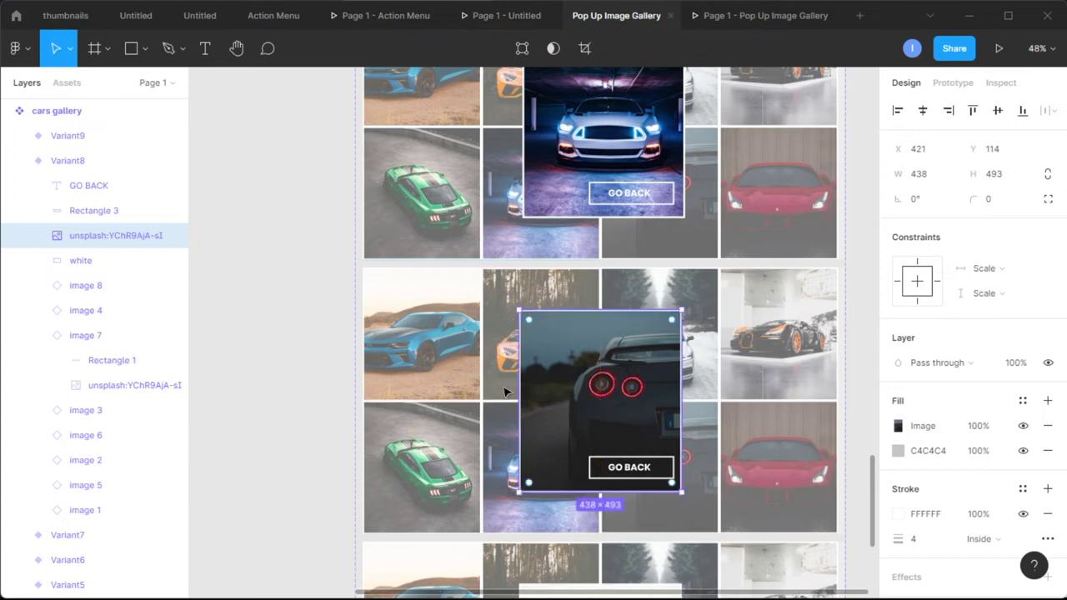
left_click(343, 400)
scroll(582, 410, "down", 3)
scroll(582, 410, "down", 1)
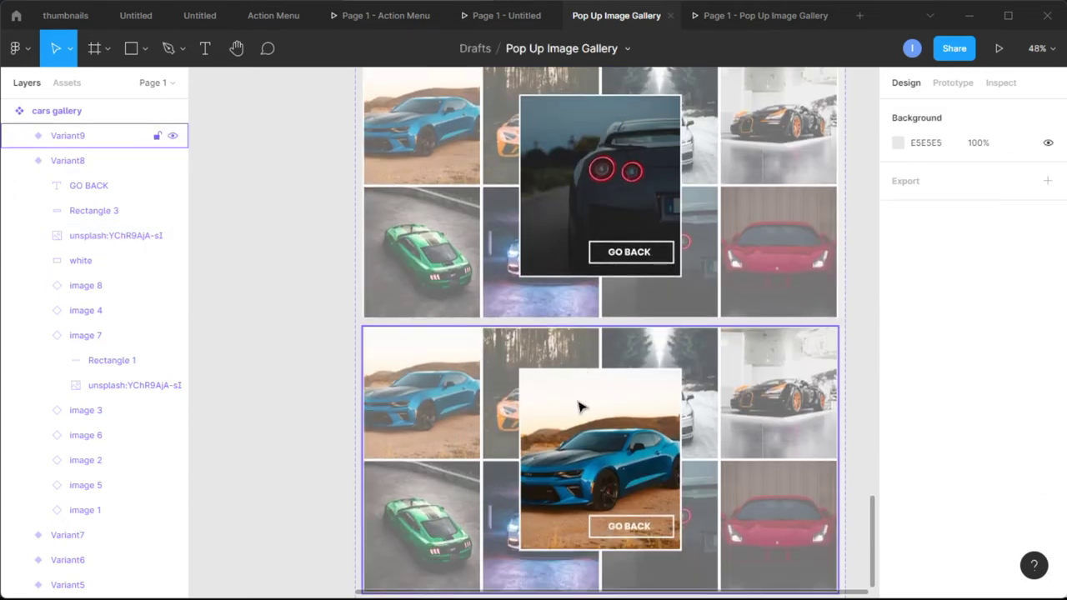
Copy the red car image from Variant9's image 8 thumbnail
left_click(507, 392)
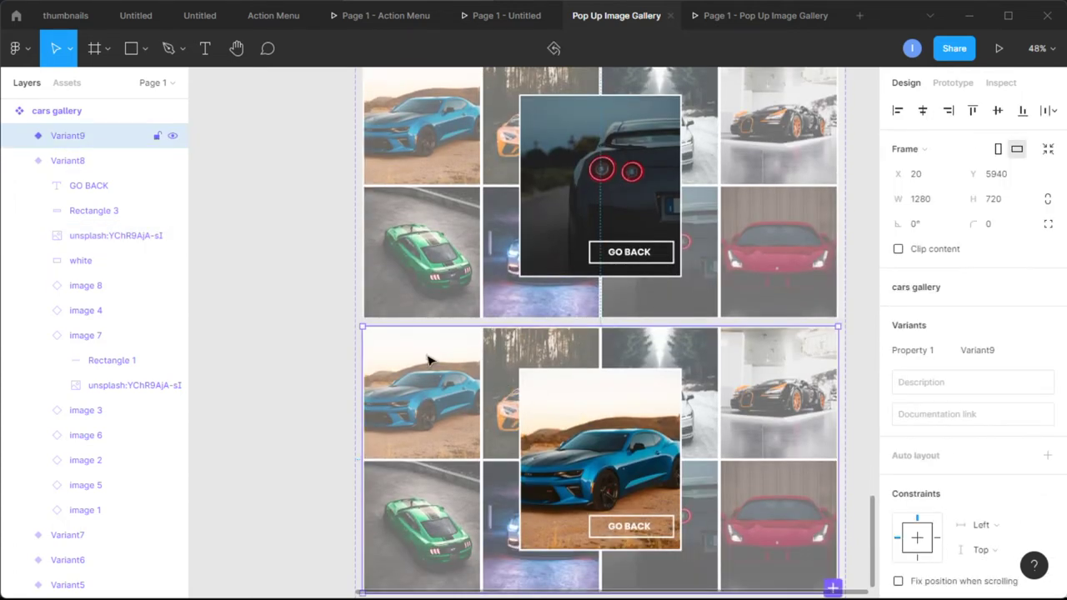
left_click(19, 161)
left_click(20, 137)
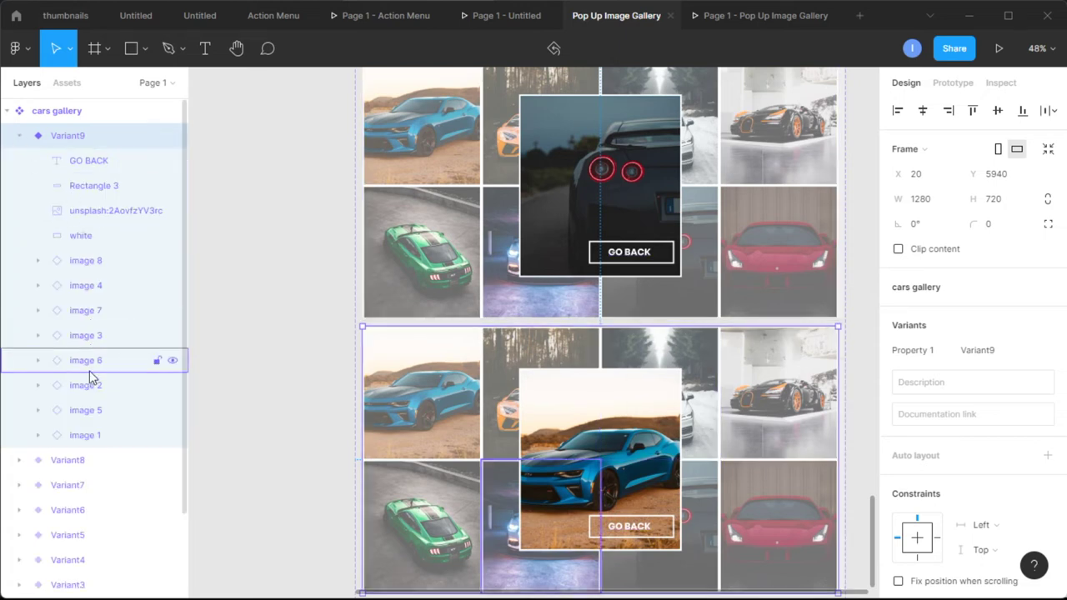
left_click(37, 262)
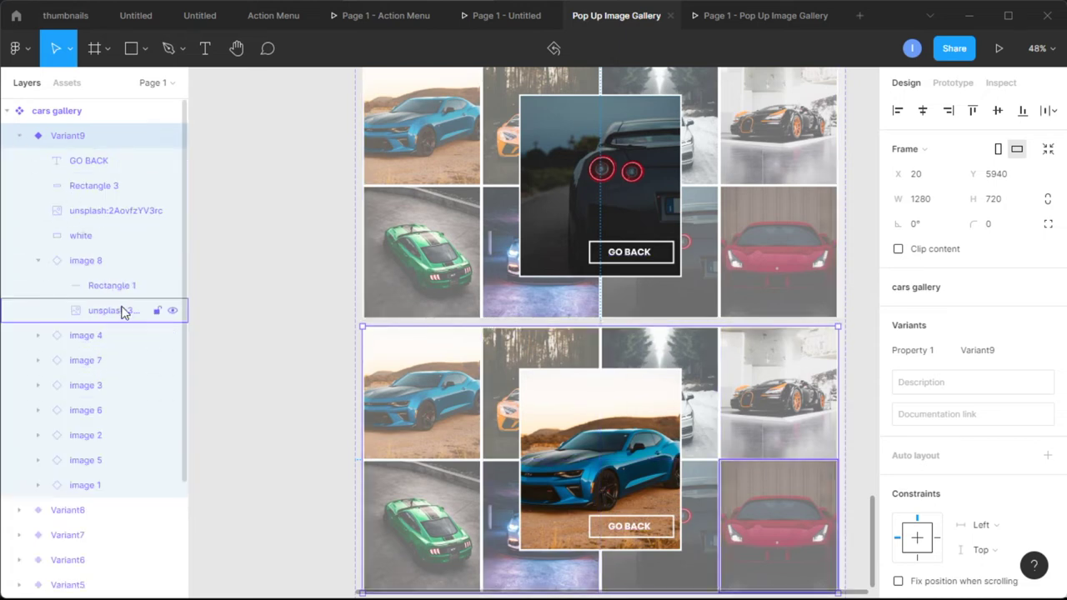
left_click(123, 311)
right_click(123, 311)
left_click(125, 296)
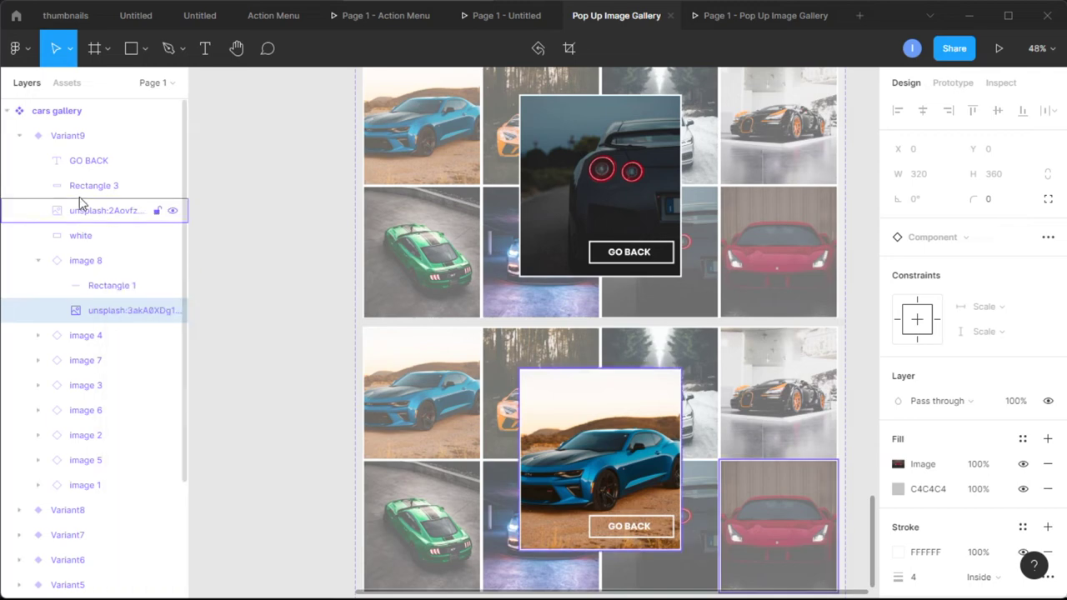
Replace Variant9's blue car popup image with the red car, sized 438 × 493
left_click(79, 208)
right_click(73, 210)
left_click(130, 232)
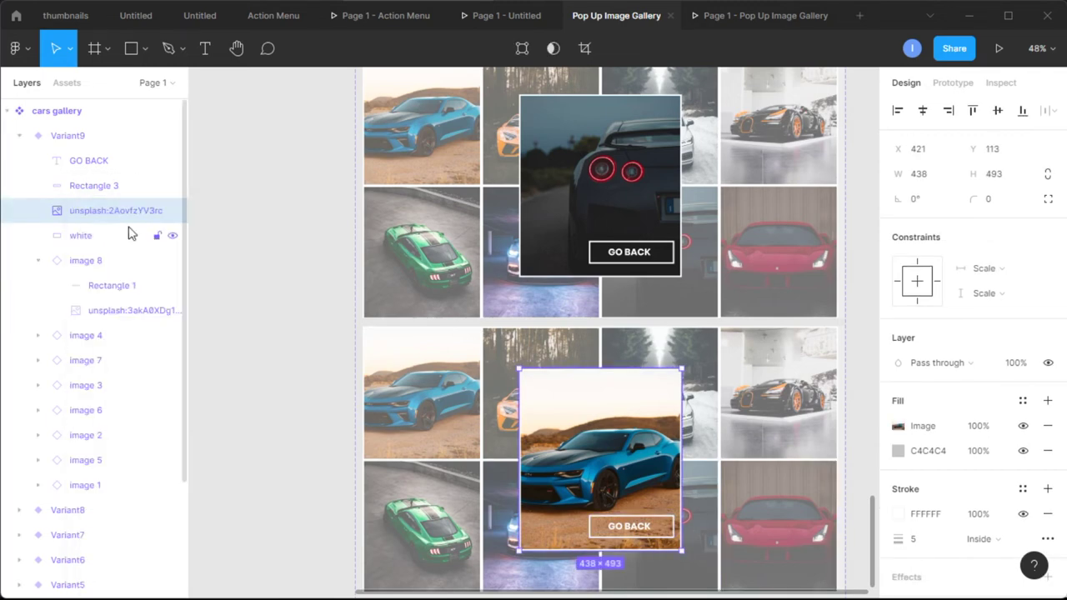
left_click(940, 170)
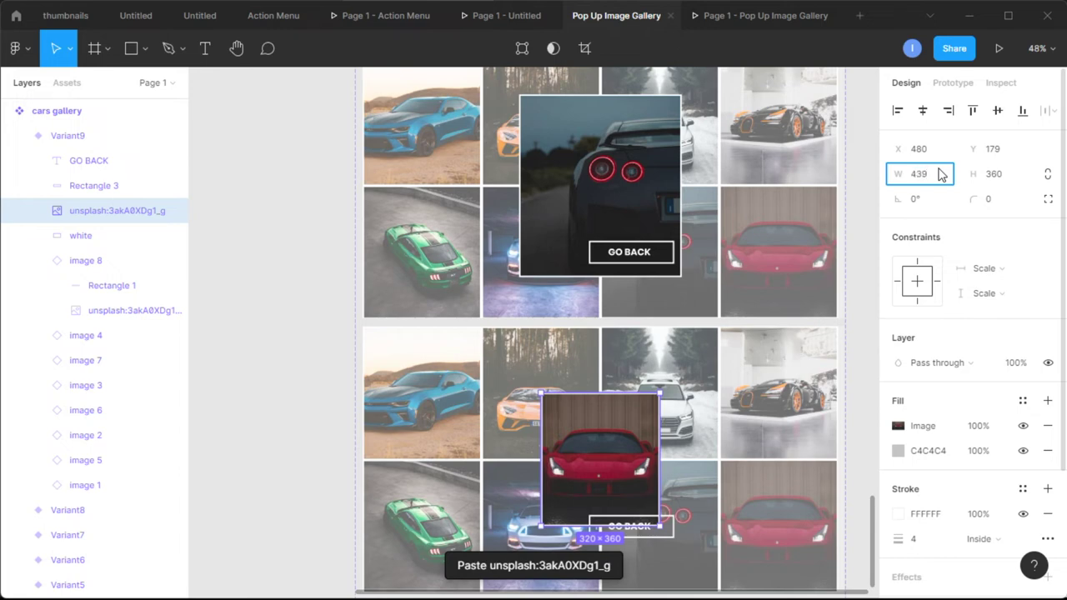
type("438")
left_click(999, 178)
type("493")
key("Return")
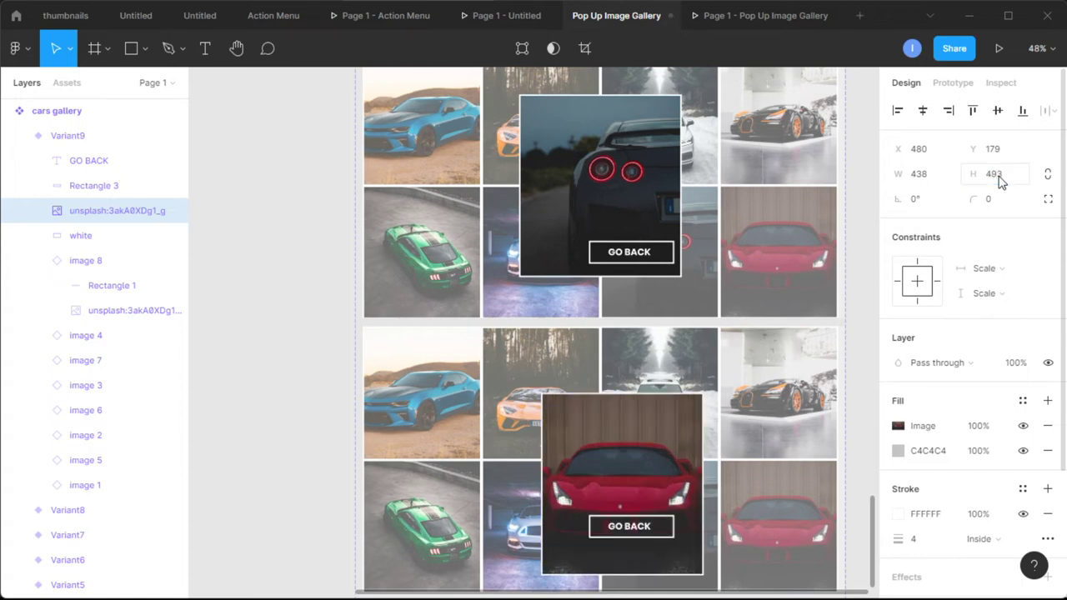
Centre the red car popup image and give it a border thickness of 5
left_click_drag(667, 449, 649, 426)
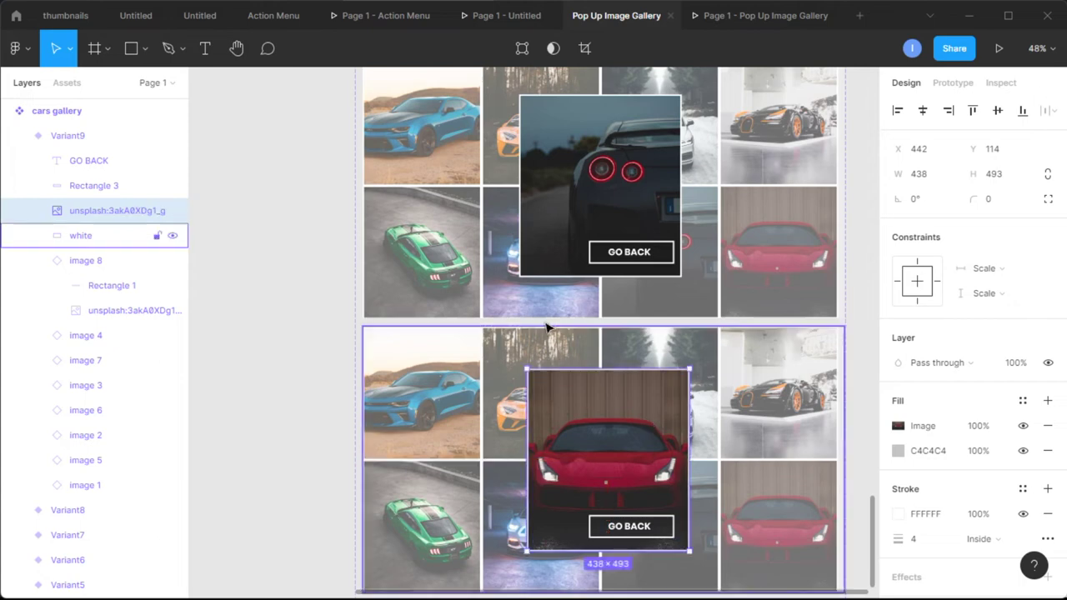
left_click(297, 364)
scroll(658, 392, "down", 3)
scroll(657, 395, "down", 1)
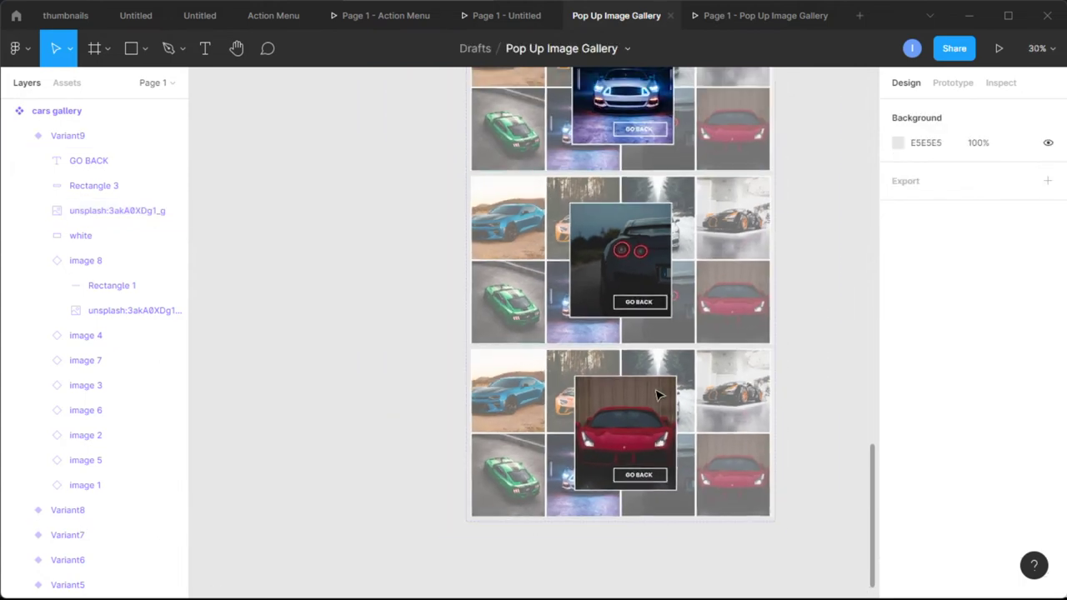
scroll(658, 395, "up", 1)
left_click(25, 136)
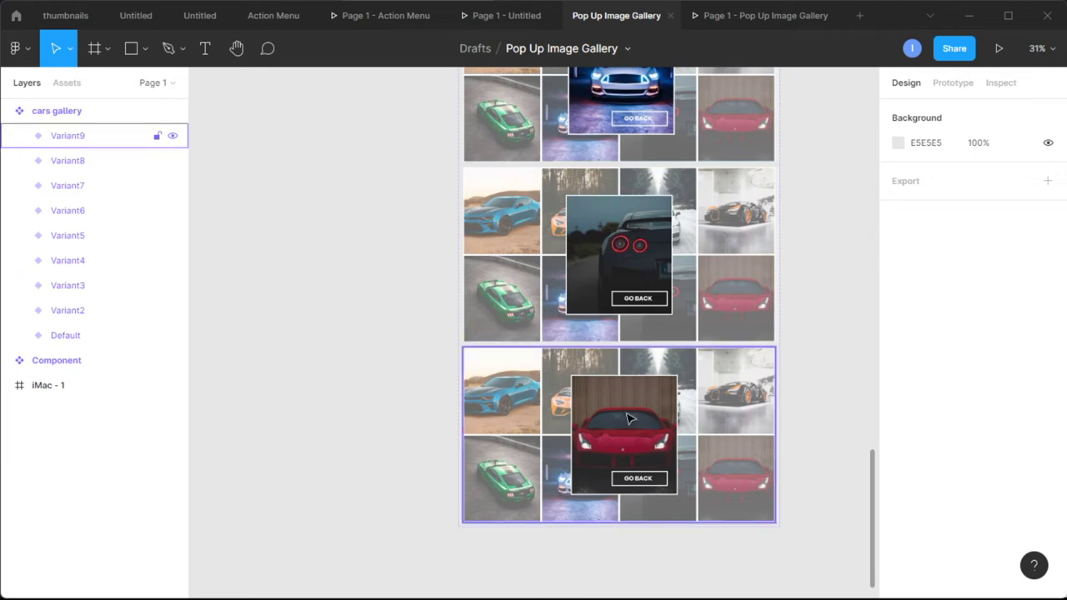
left_click(25, 137)
left_click(115, 214)
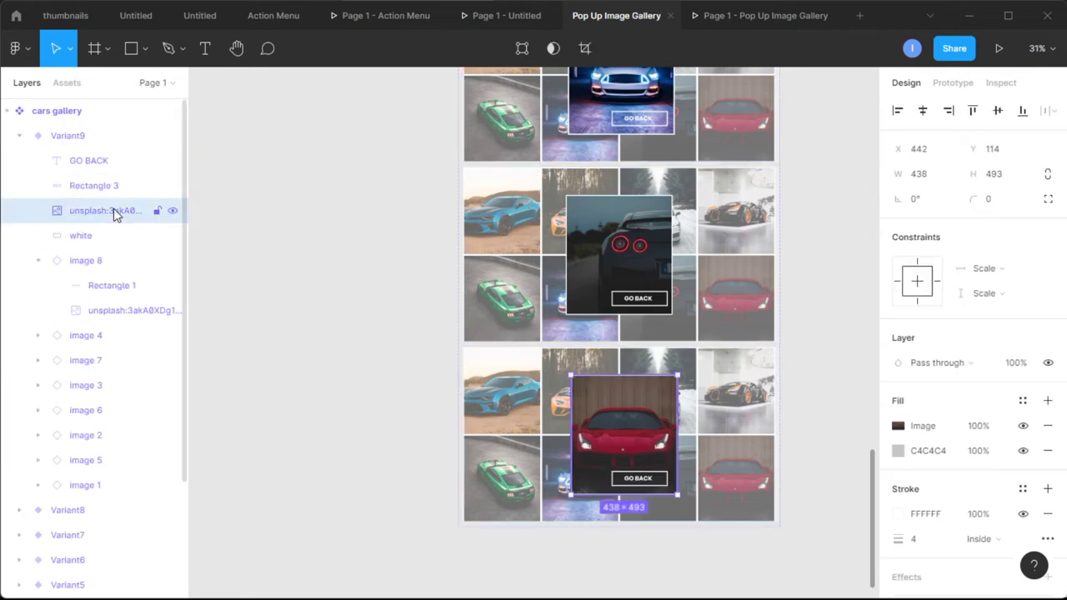
left_click(925, 541)
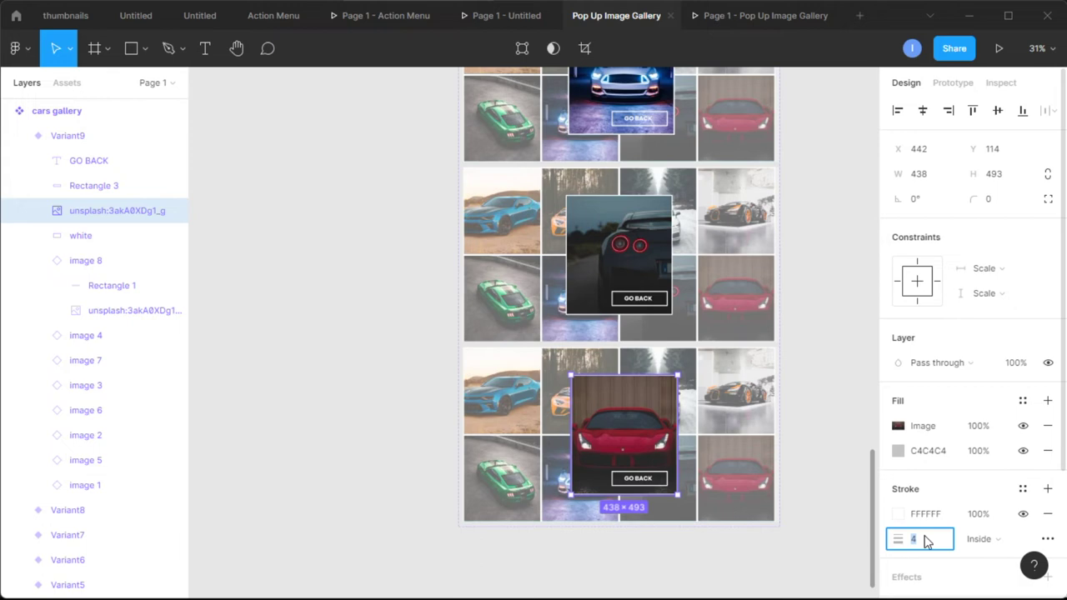
type("5")
key("Return")
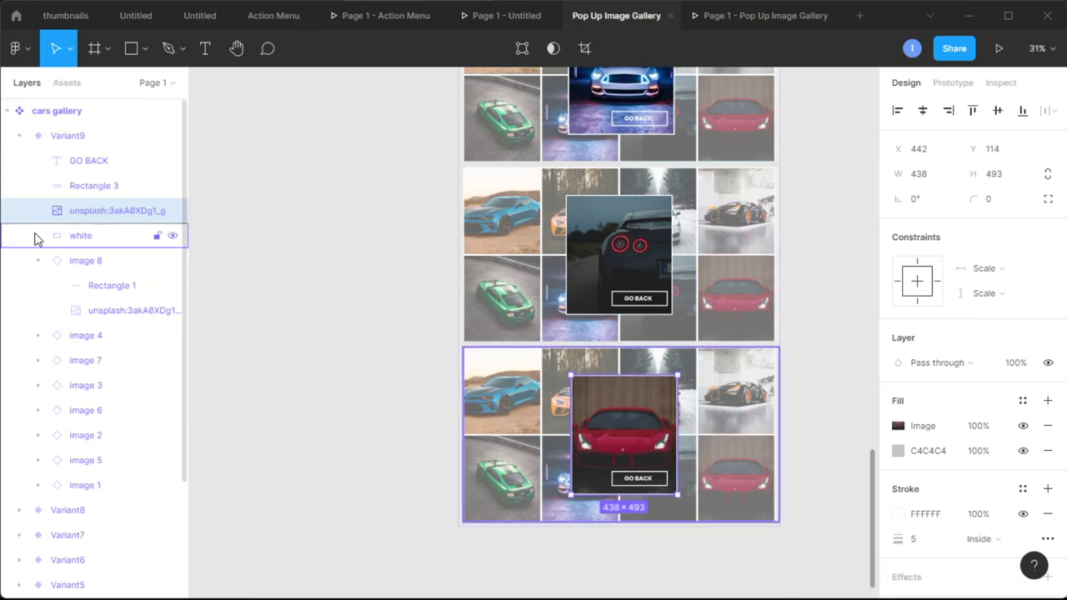
Set the border of Variant8's dark car popup image to 5
left_click(22, 137)
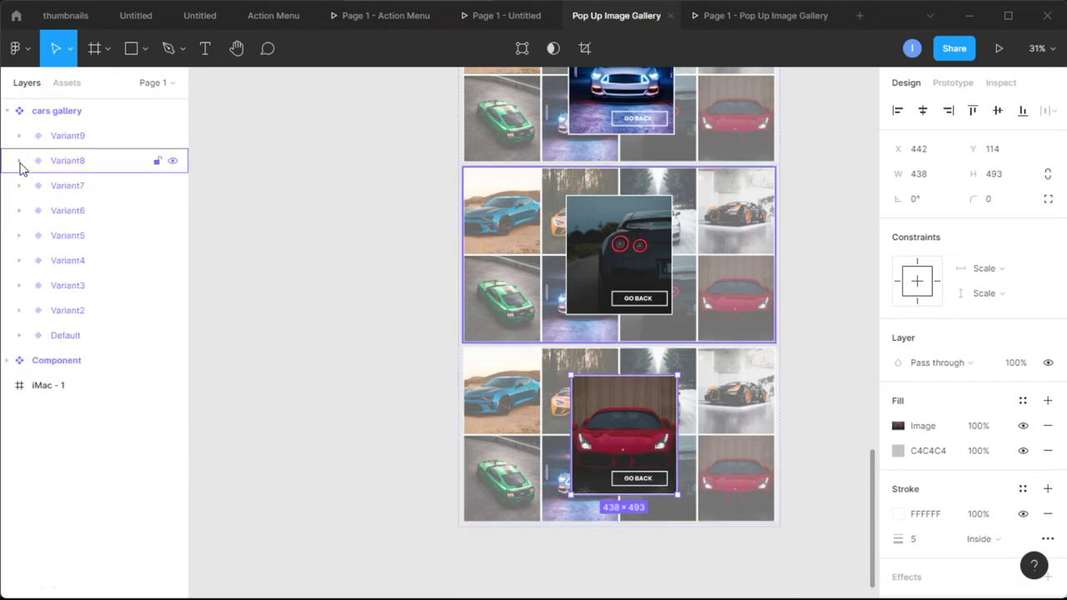
left_click(20, 161)
left_click(81, 237)
left_click(932, 540)
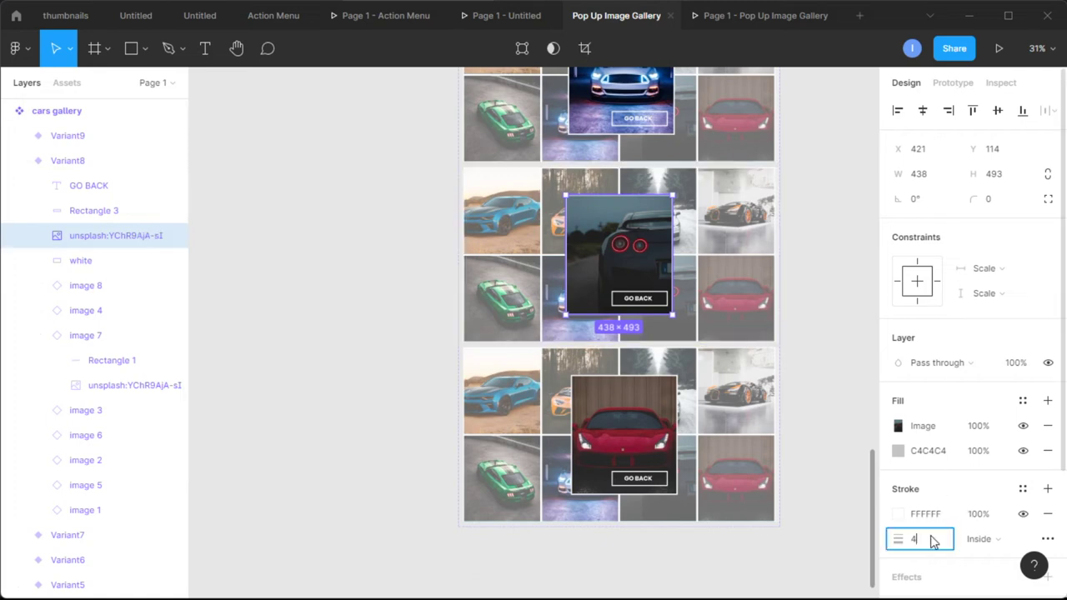
type("5")
key("Return")
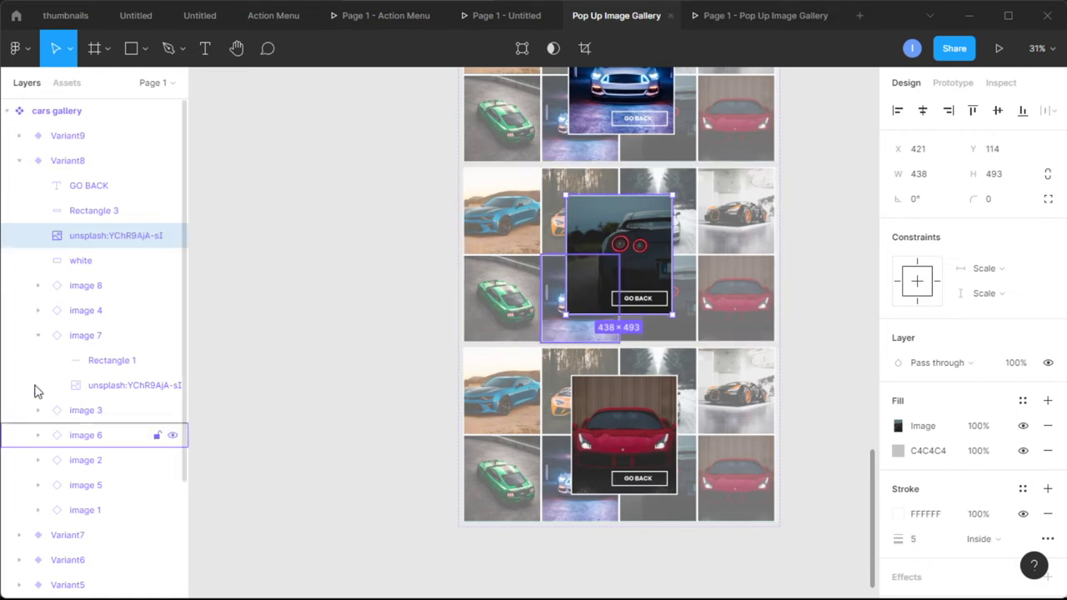
Check Variant7's blue-lit car popup image, then collapse its layers
left_click(20, 160)
left_click(49, 194)
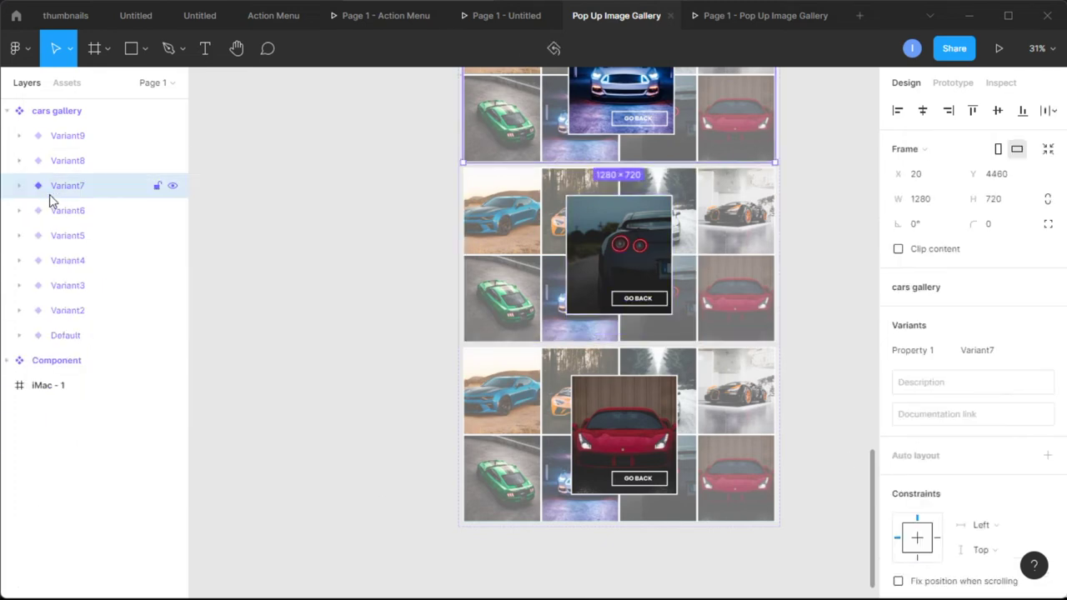
left_click(20, 186)
left_click(100, 263)
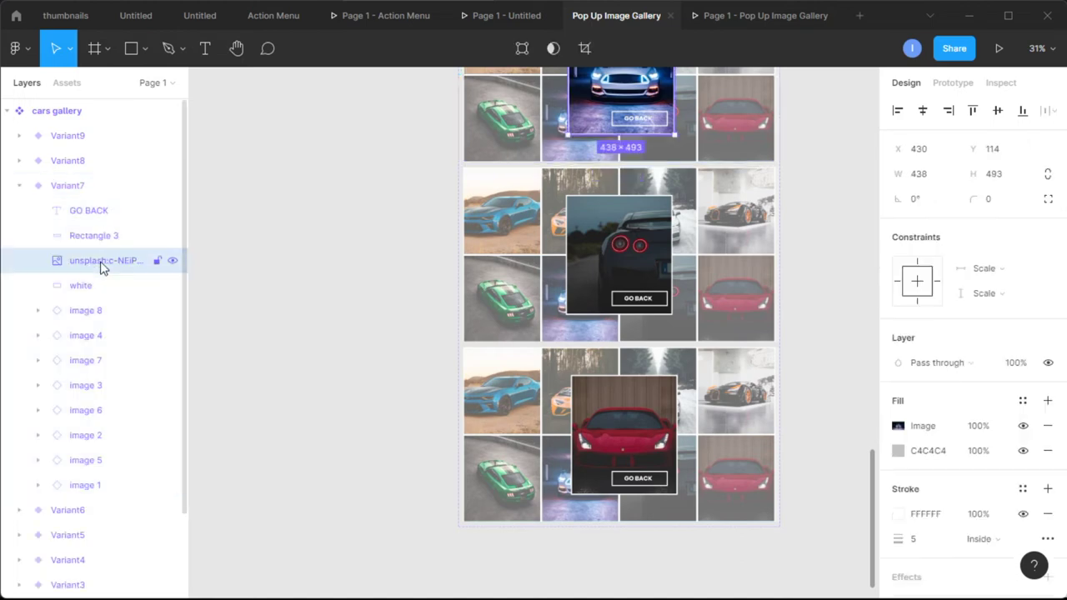
left_click(317, 333)
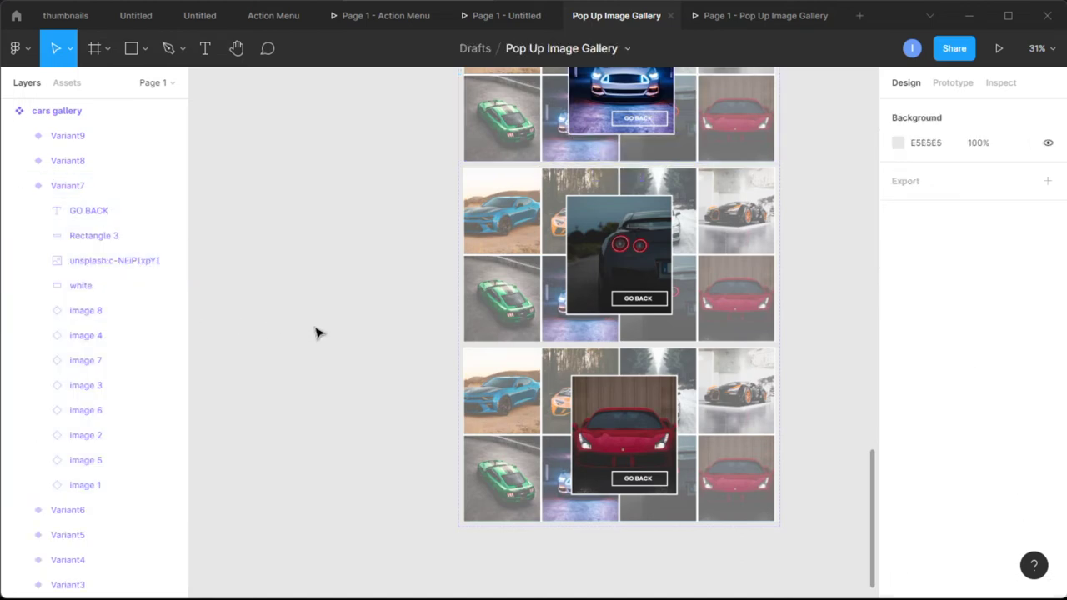
left_click(37, 185)
Scroll back up the cars gallery and select the Variant2 frame with the blue car
scroll(863, 330, "down", 3)
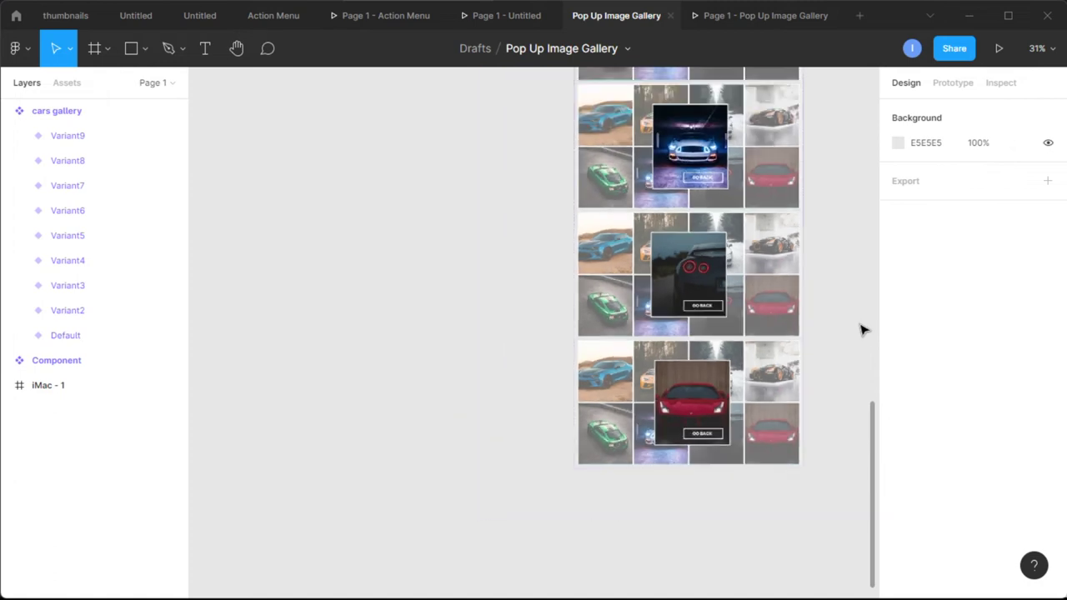
scroll(863, 330, "up", 5)
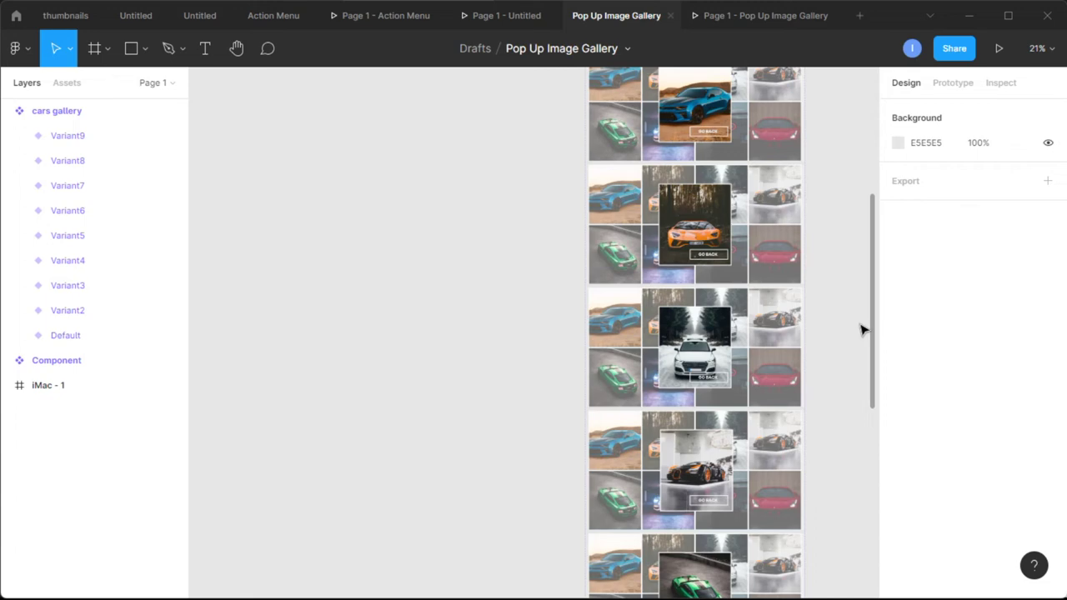
scroll(863, 330, "up", 6)
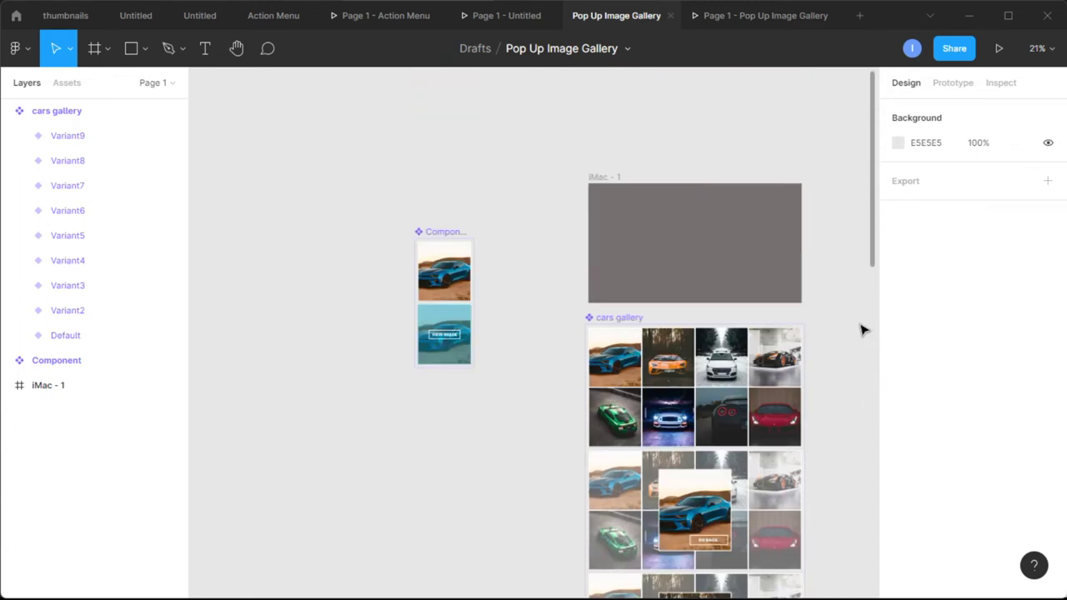
scroll(864, 330, "down", 3)
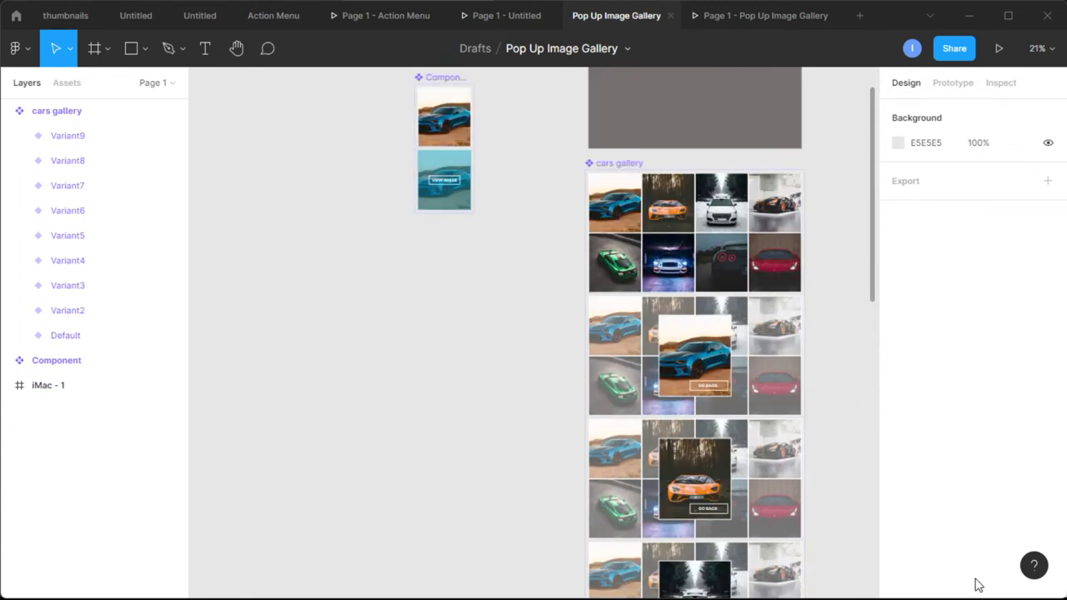
scroll(837, 421, "down", 2)
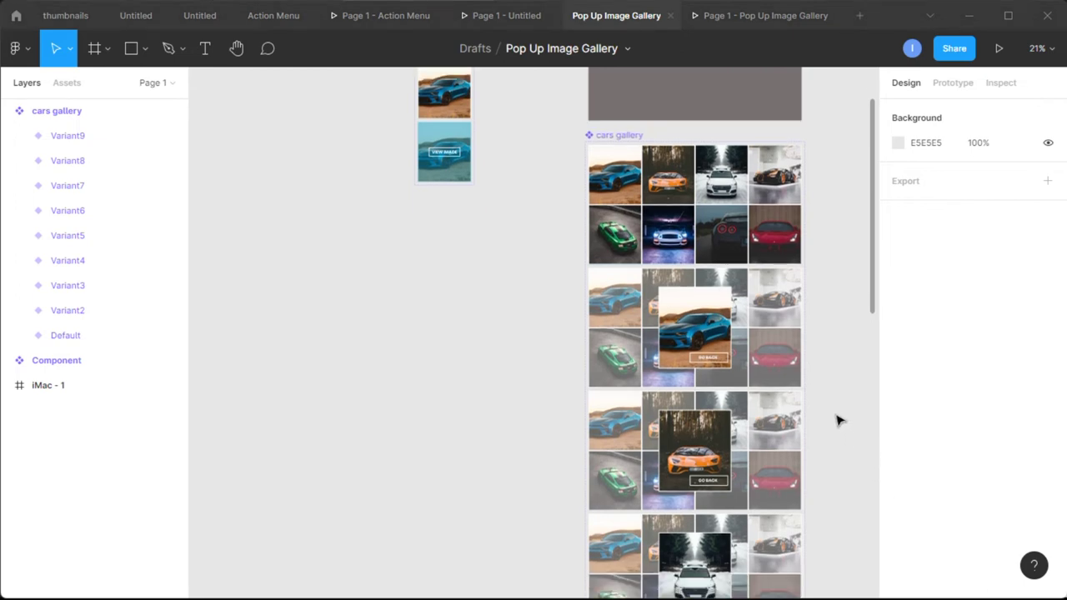
left_click(731, 296)
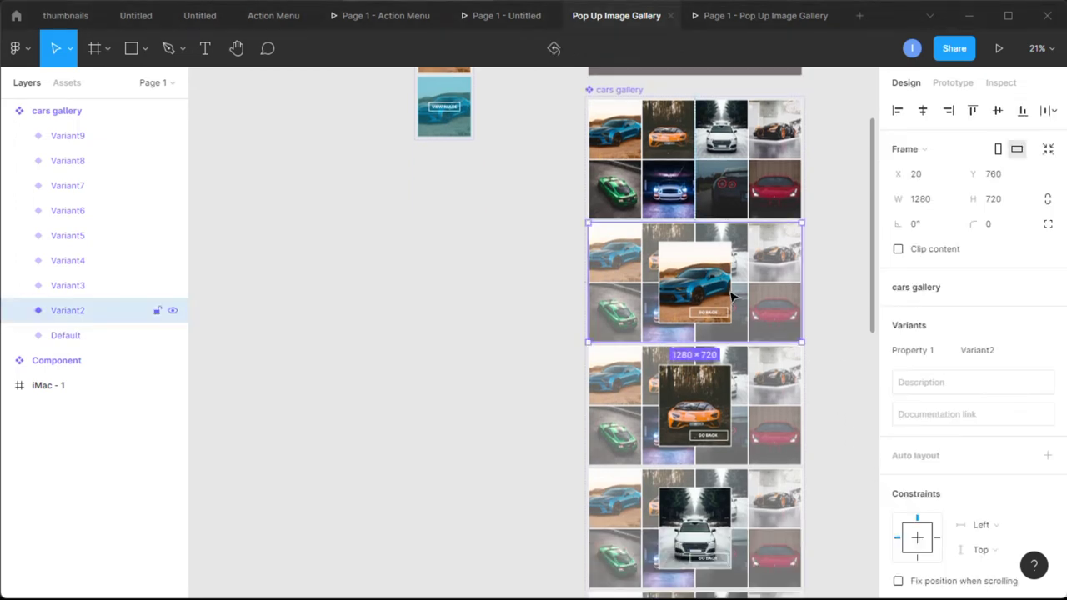
Select the GO BACK text inside Variant2 for prototyping
scroll(798, 310, "up", 5)
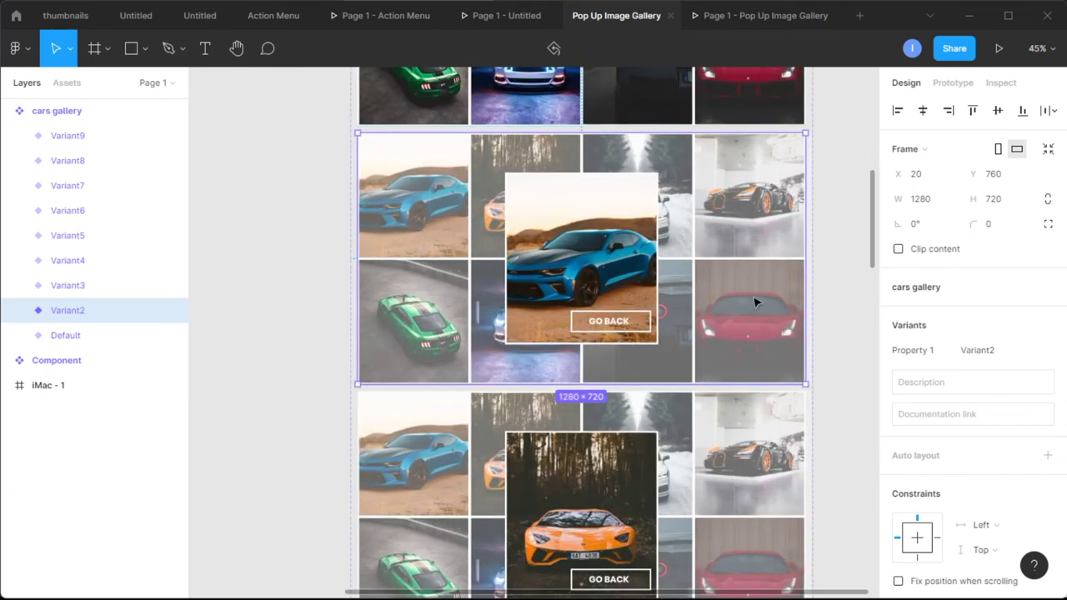
left_click(19, 312)
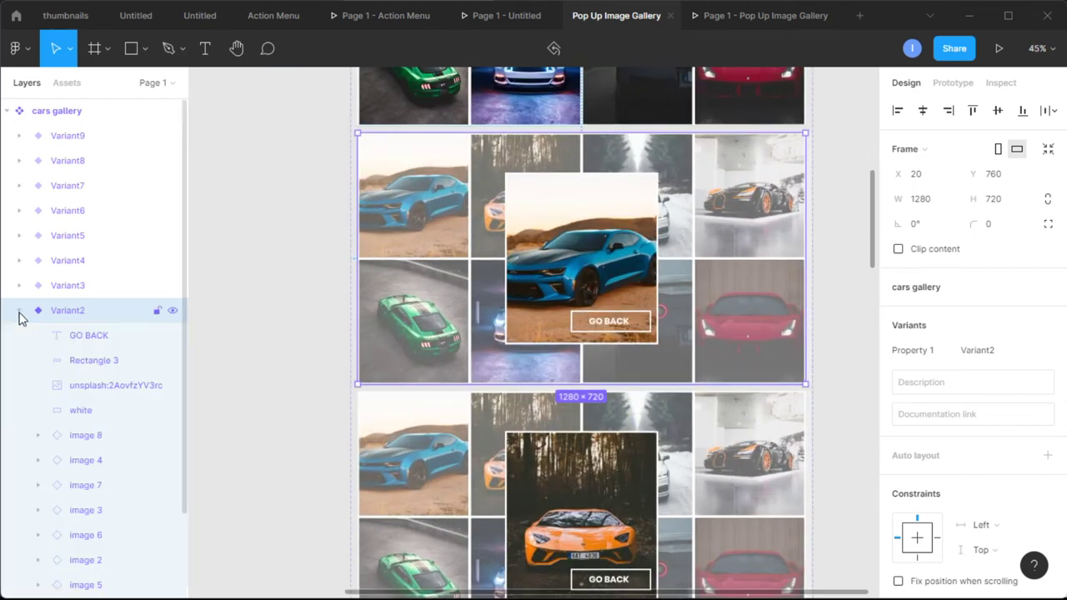
left_click(91, 341)
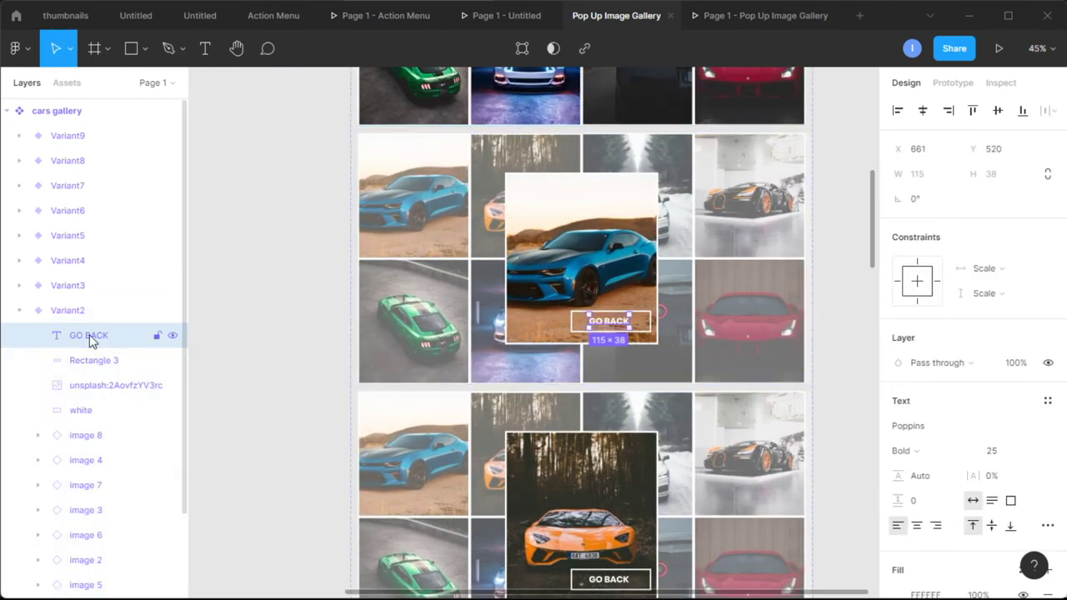
scroll(584, 250, "up", 1)
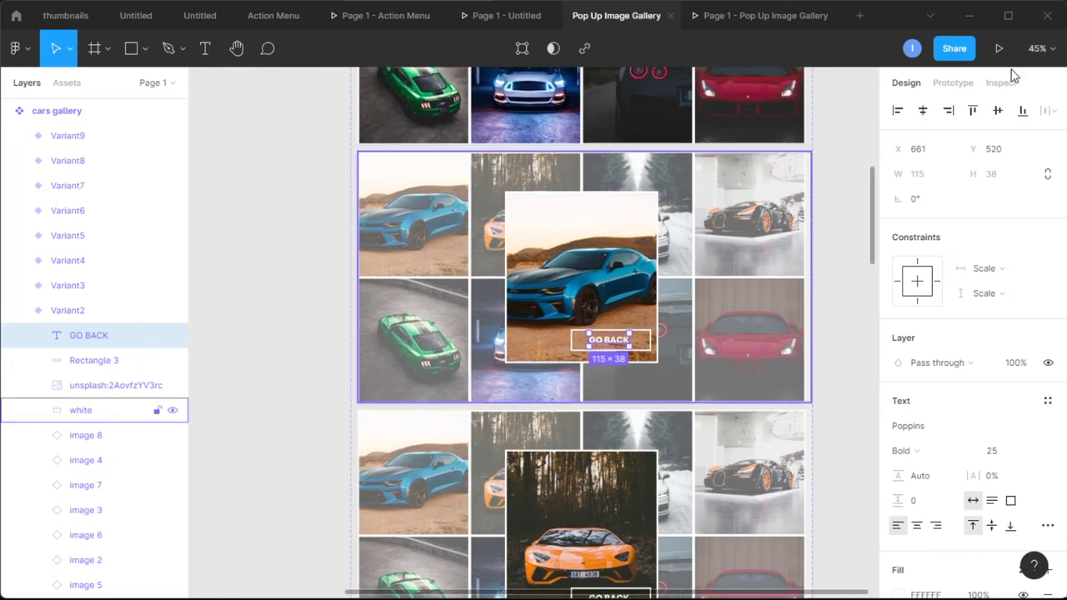
left_click(953, 82)
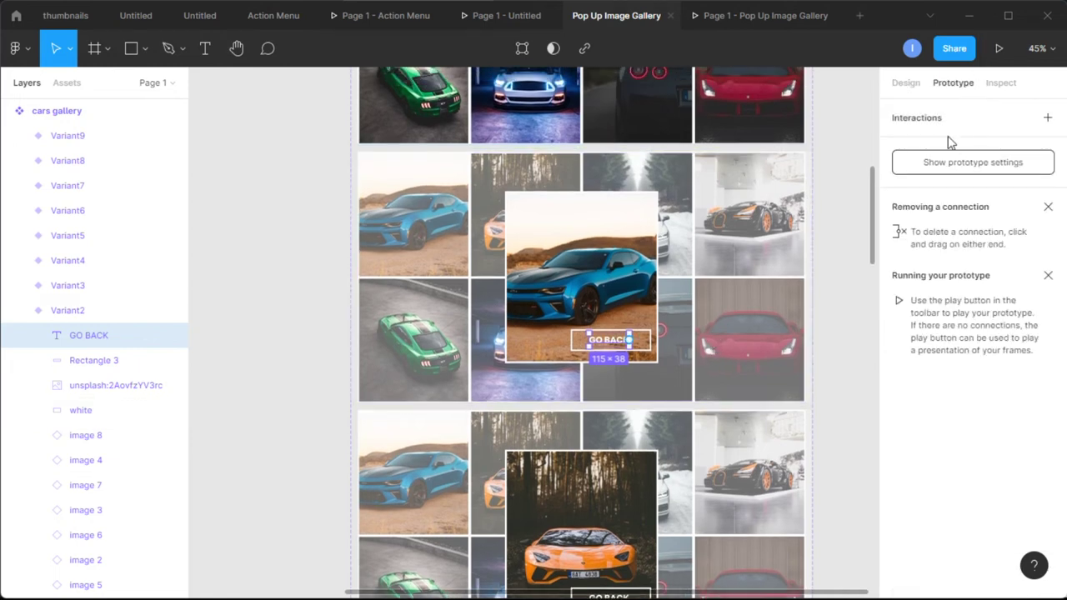
Link GO BACK to the Default variant: On click, Smart animate, ease out, 300 ms
scroll(775, 250, "up", 2)
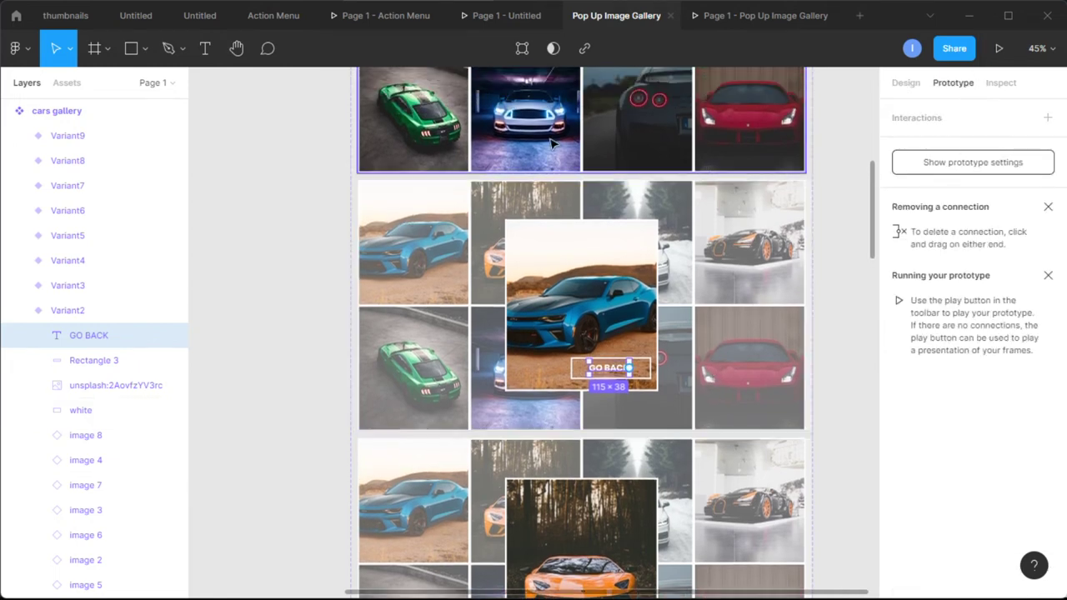
left_click_drag(628, 368, 625, 140)
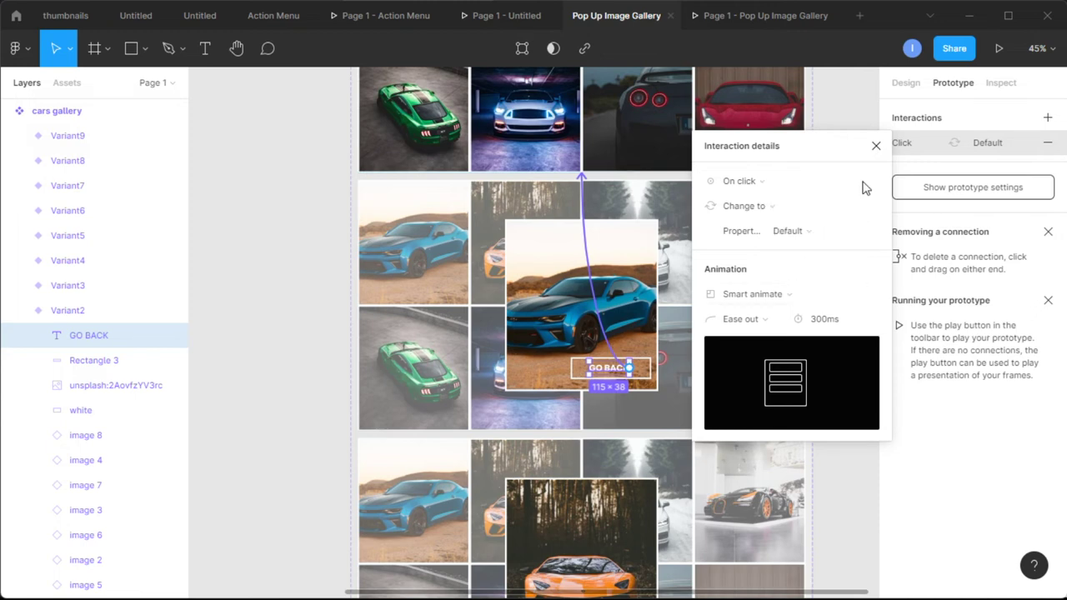
left_click(876, 146)
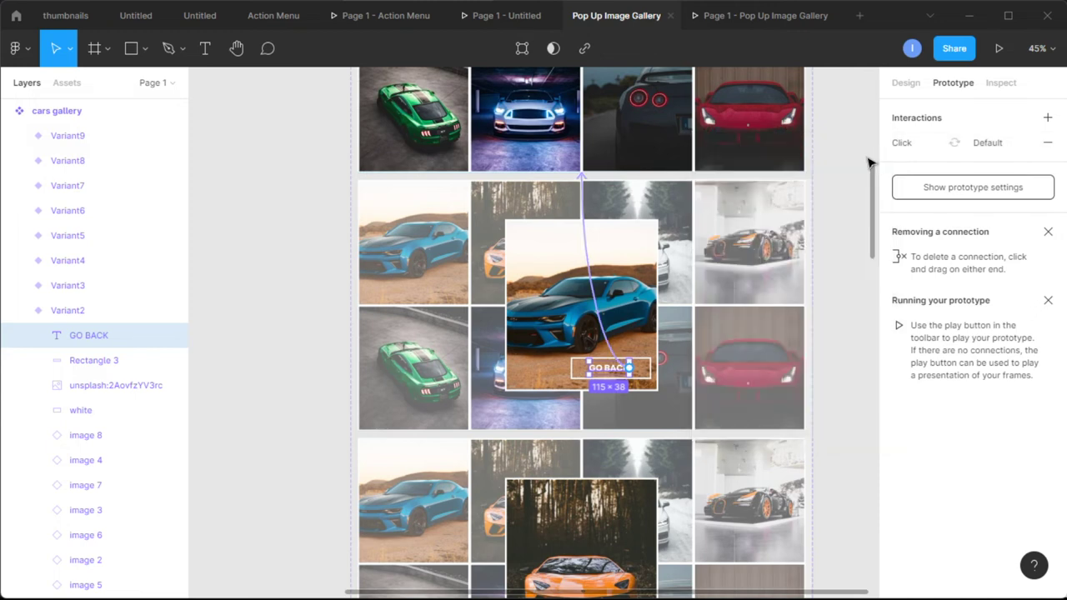
scroll(823, 262, "down", 3)
left_click(616, 503)
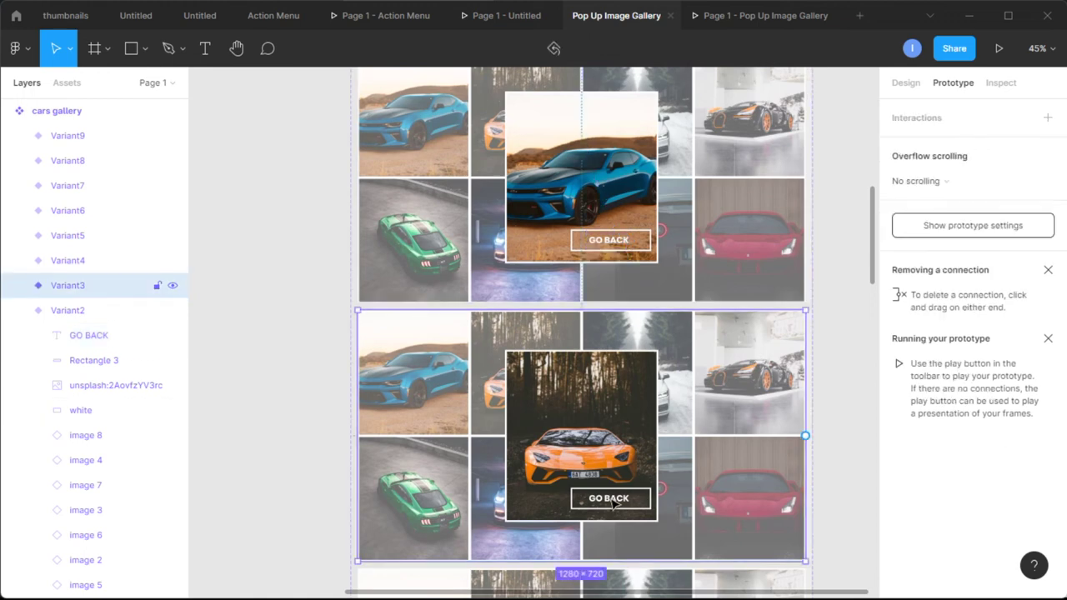
Link Variant3's GO BACK text to the Default variant on click
left_click(20, 312)
left_click(20, 286)
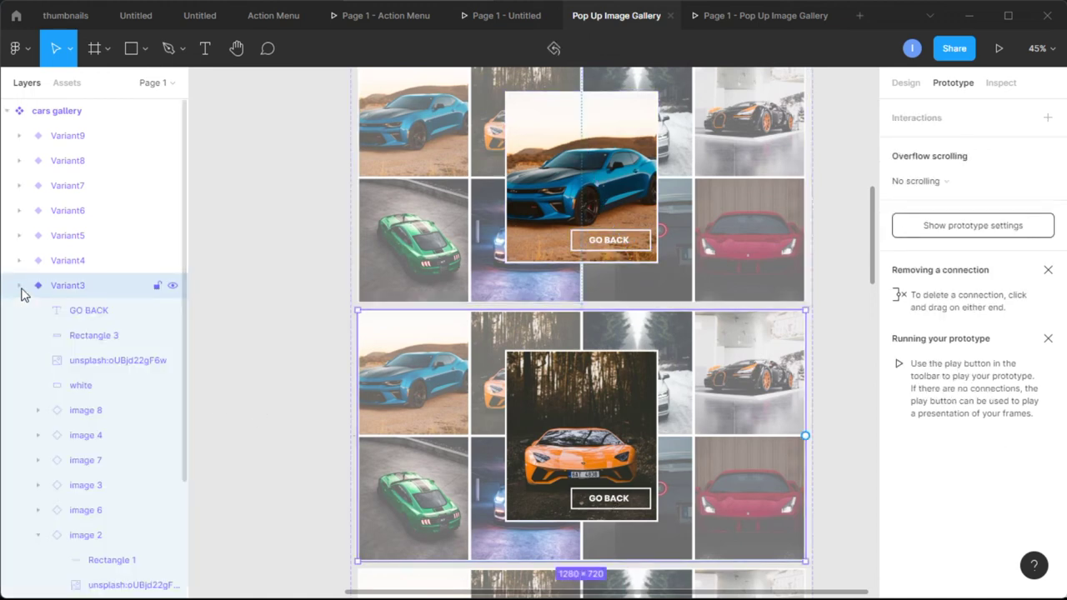
left_click(88, 317)
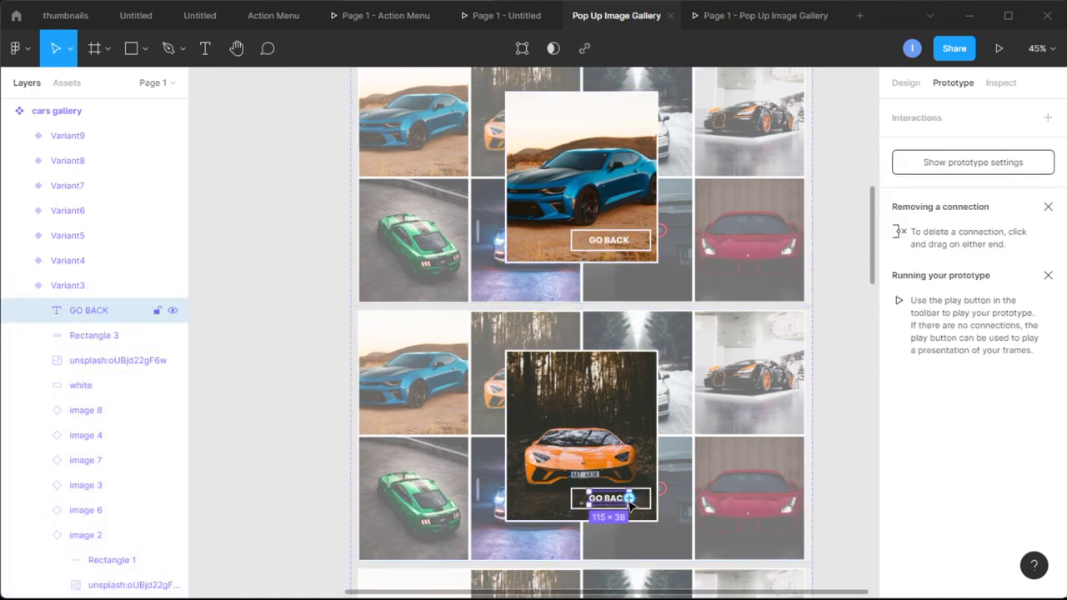
left_click_drag(629, 500, 635, 177)
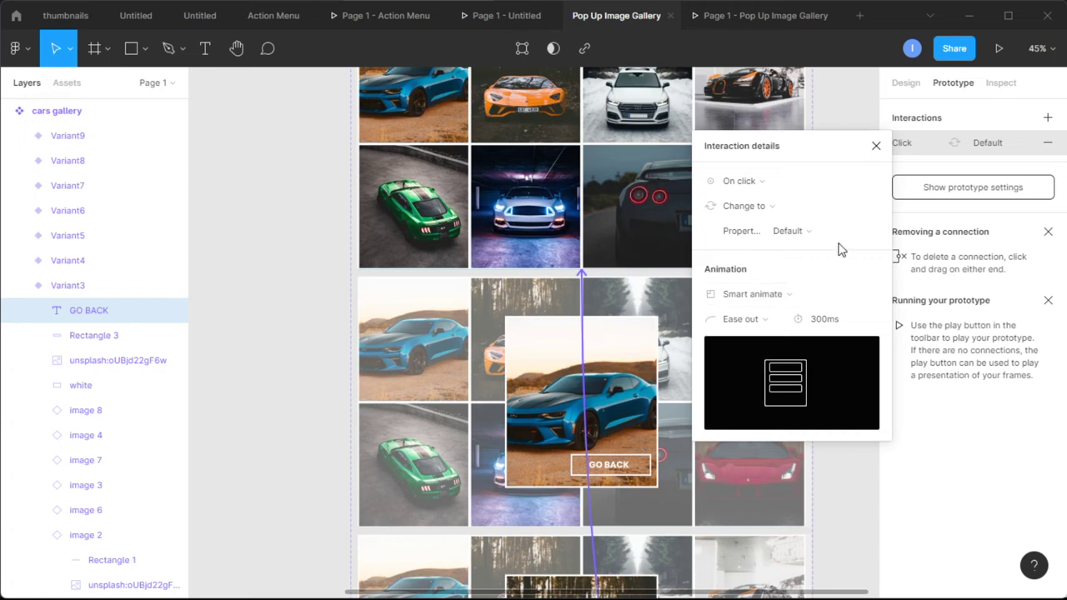
left_click(876, 145)
scroll(844, 305, "down", 5)
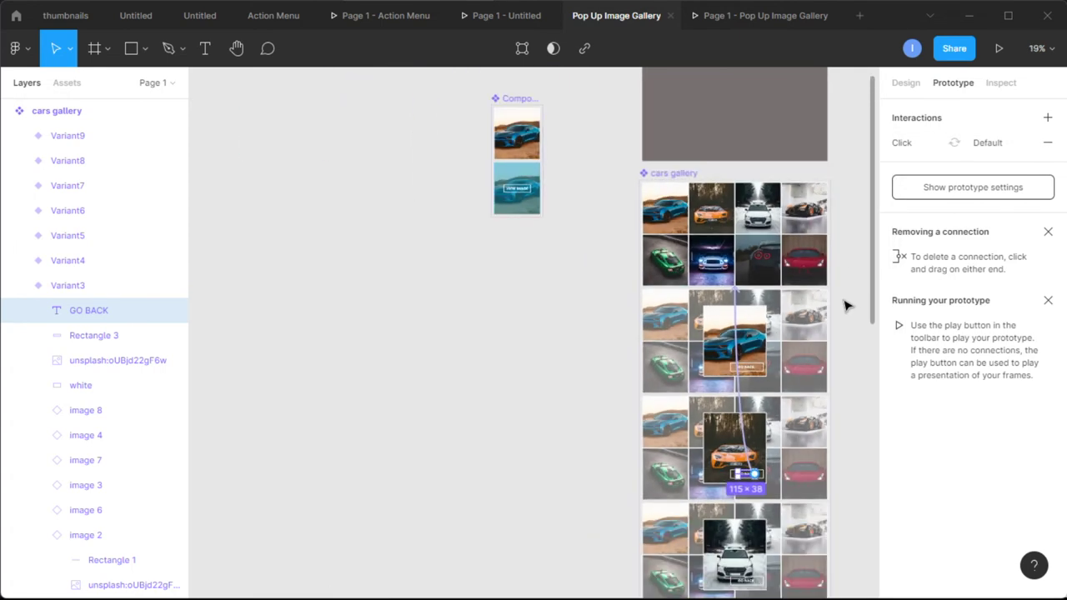
scroll(844, 306, "right", 5)
scroll(844, 306, "down", 2)
Link Variant4's GO BACK text to the Default variant on click
left_click(604, 480)
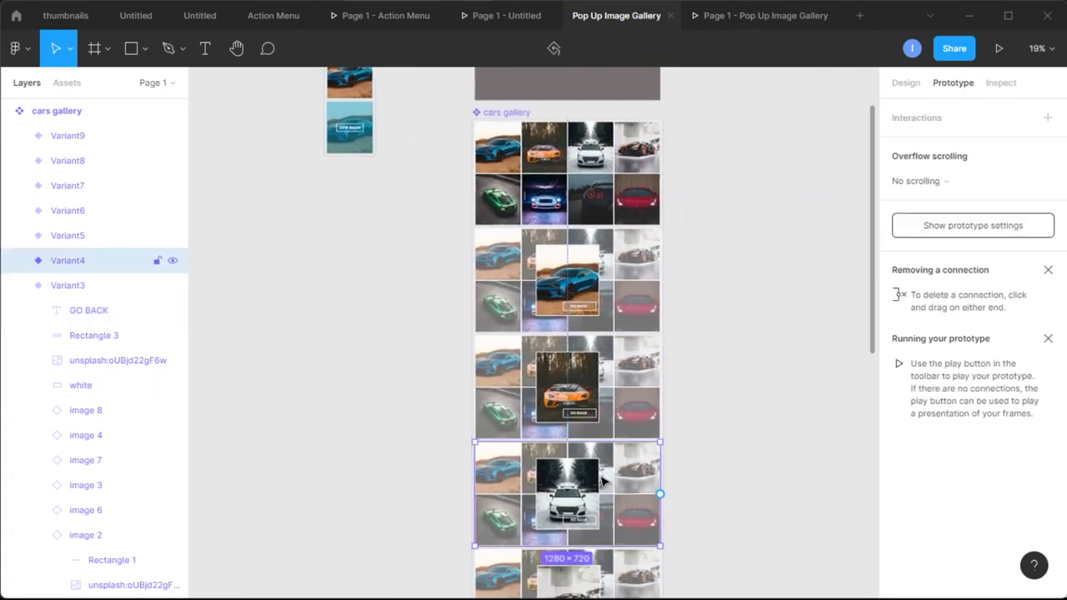
left_click(21, 286)
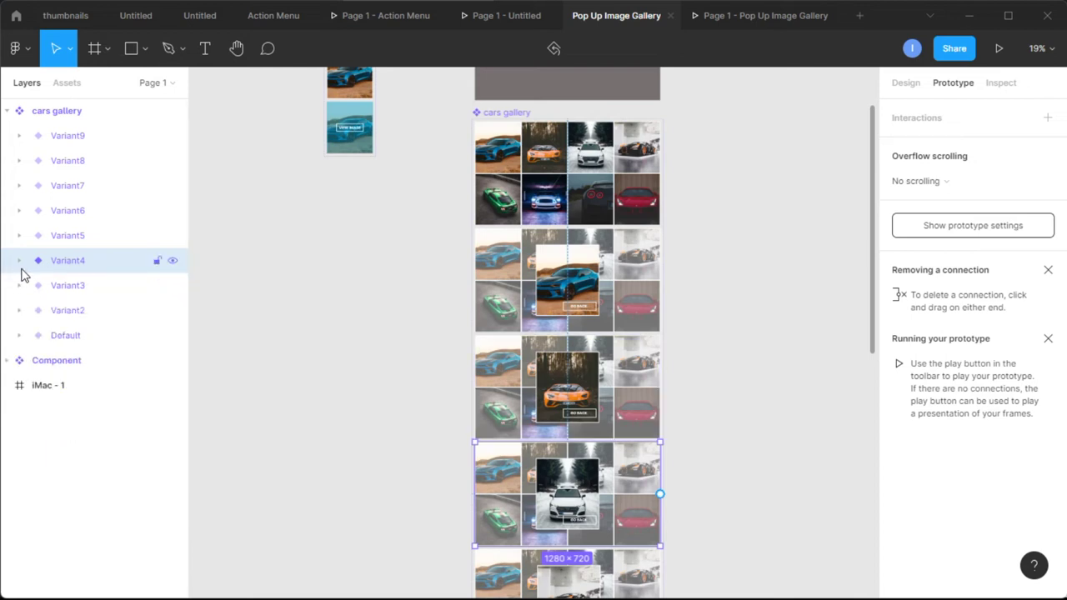
left_click(20, 265)
left_click(96, 286)
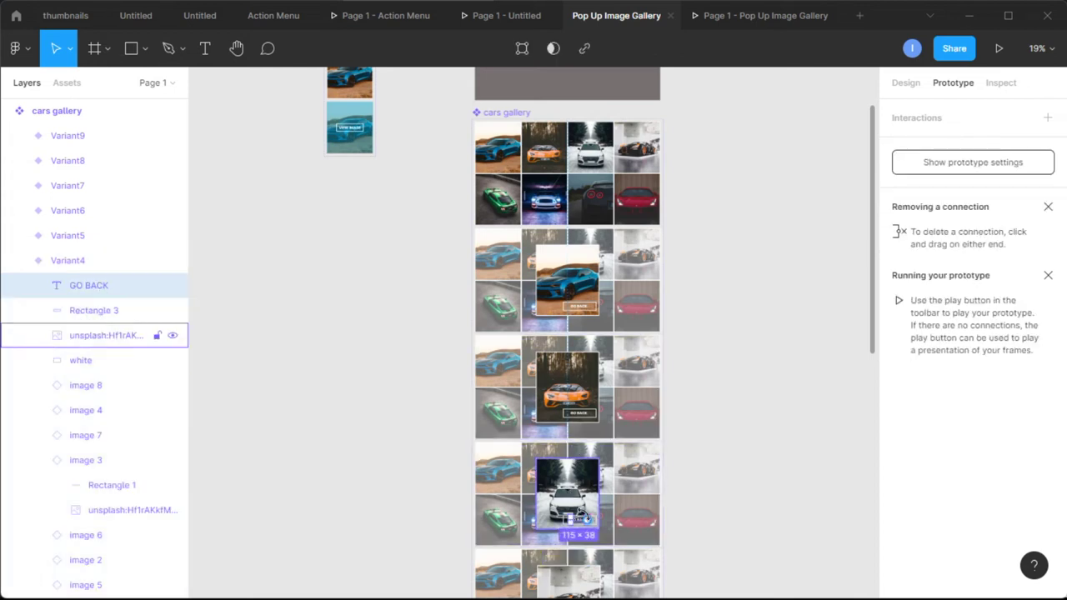
left_click_drag(587, 518, 575, 183)
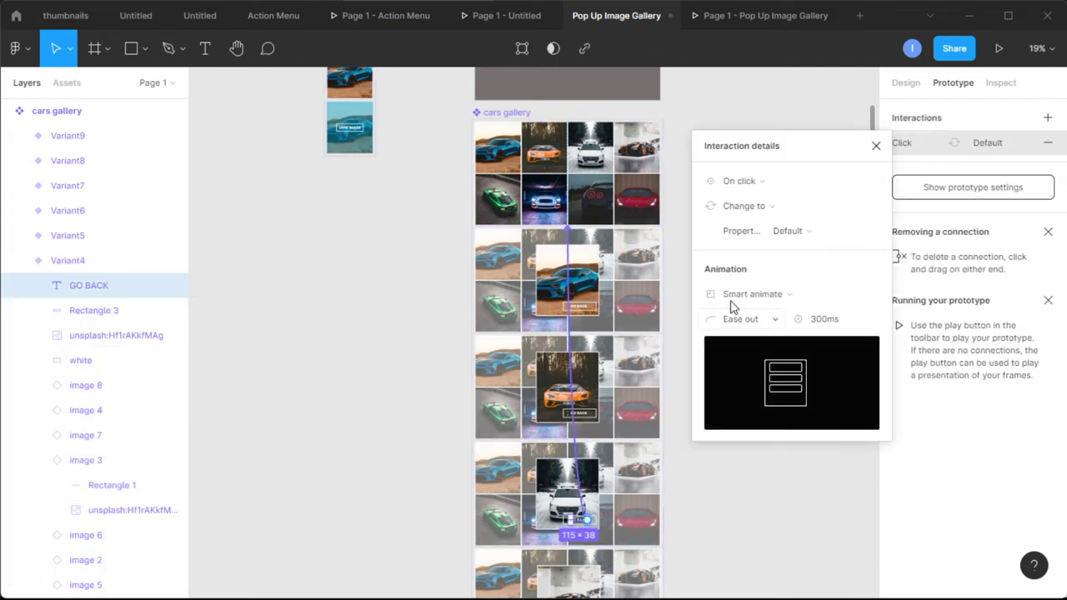
left_click(876, 148)
scroll(714, 376, "down", 3)
Link Variant5's GO BACK text to the Default variant on click
left_click(554, 452)
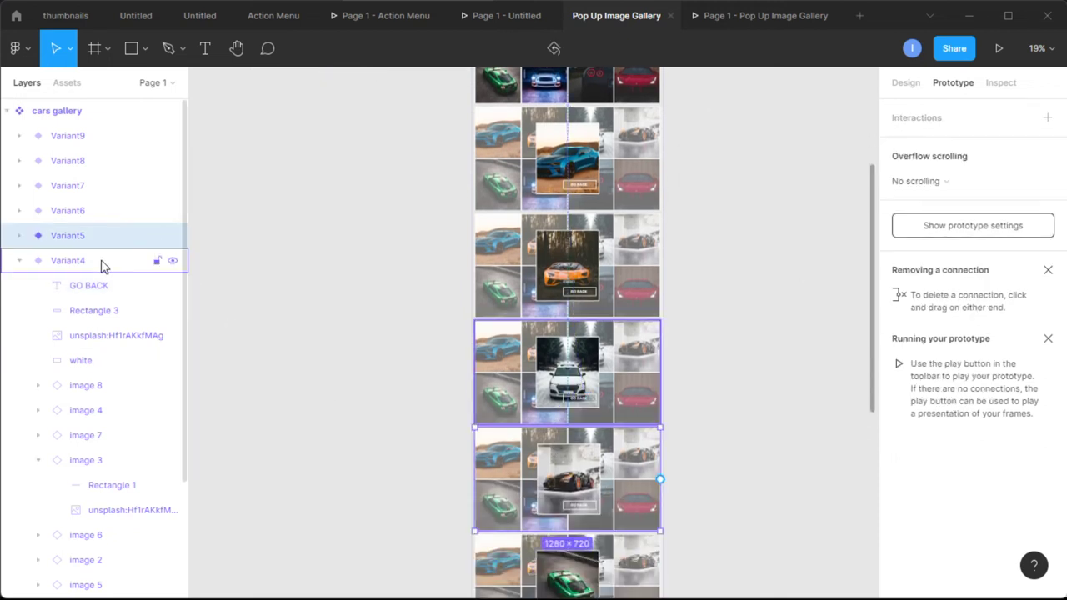
left_click(20, 260)
left_click(20, 235)
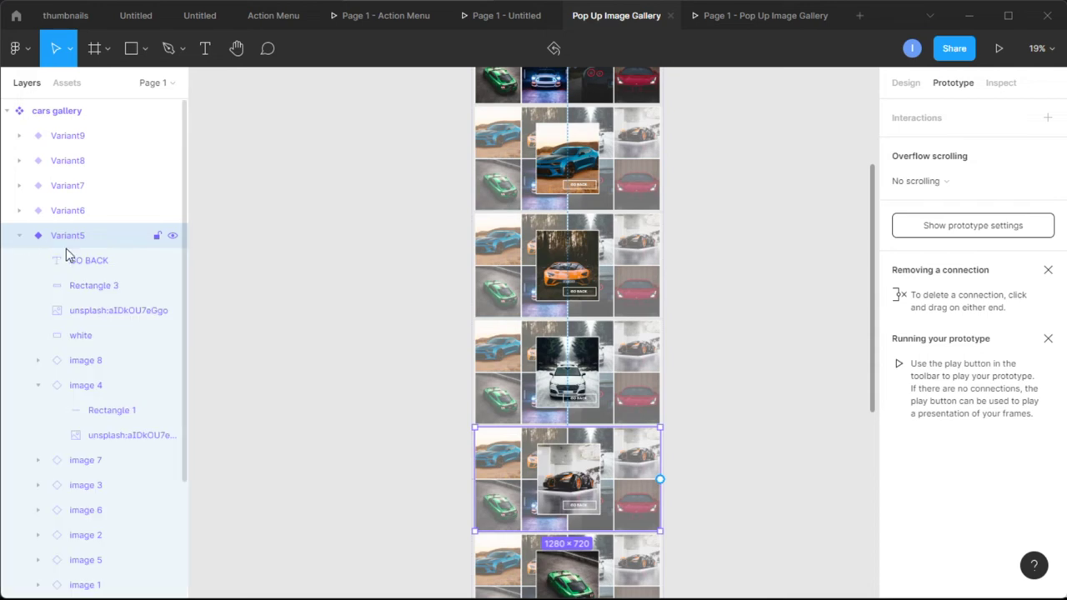
left_click(103, 263)
left_click_drag(586, 505, 582, 133)
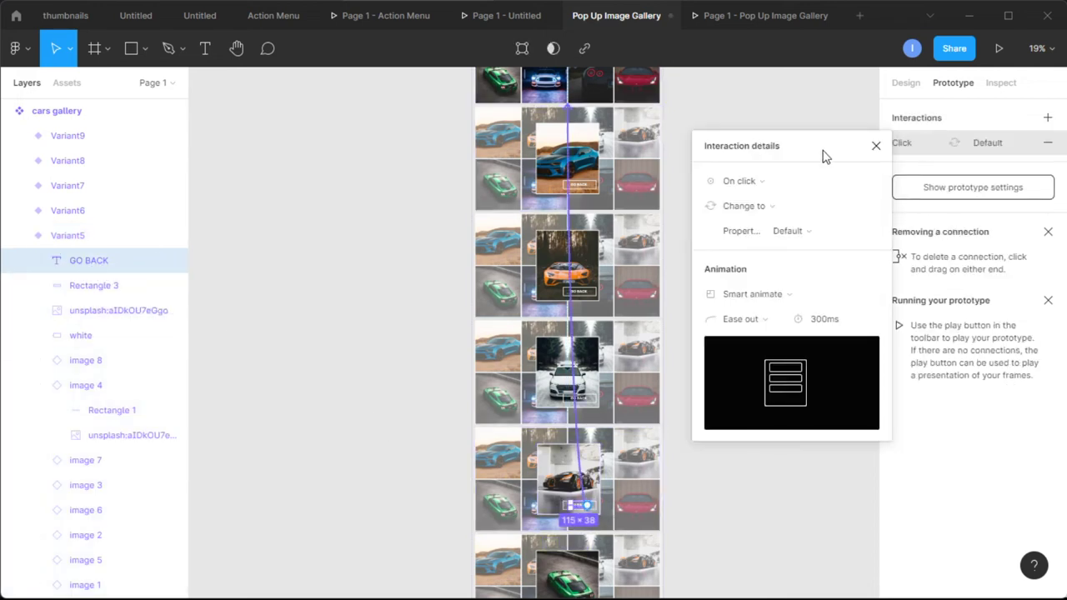
left_click(876, 146)
scroll(717, 342, "down", 3)
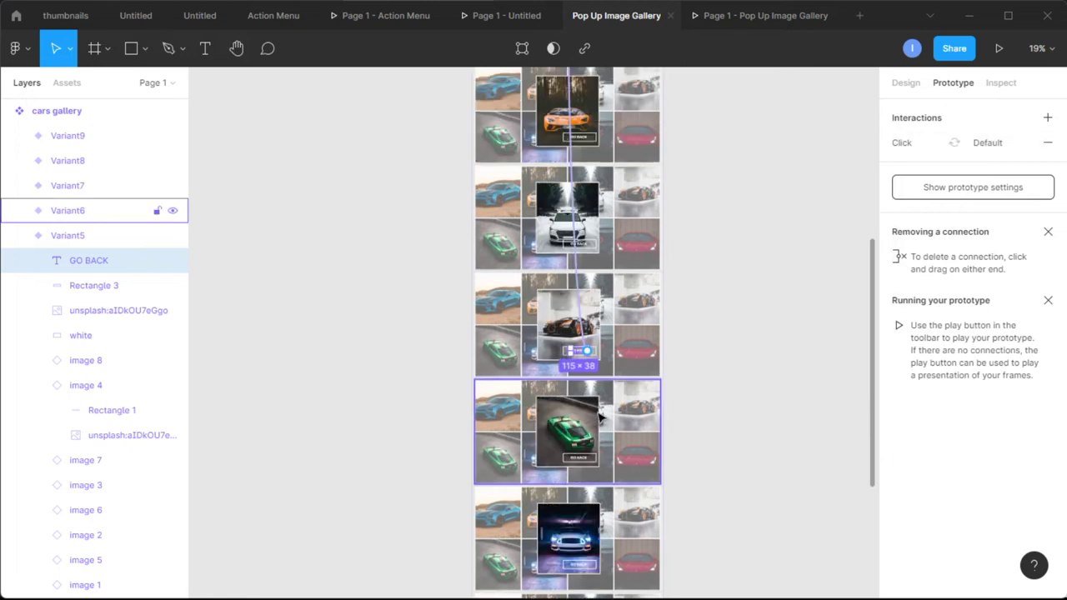
Link Variant6's GO BACK text to the Default variant on click
left_click(527, 408)
left_click(19, 235)
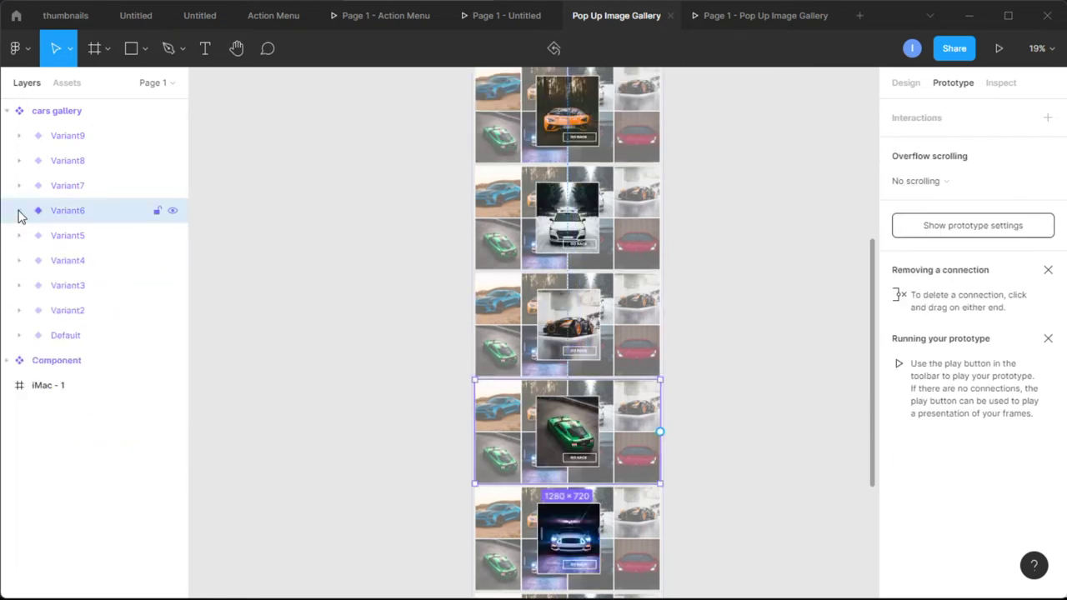
left_click(19, 210)
left_click(92, 258)
left_click(88, 238)
scroll(692, 329, "down", 3)
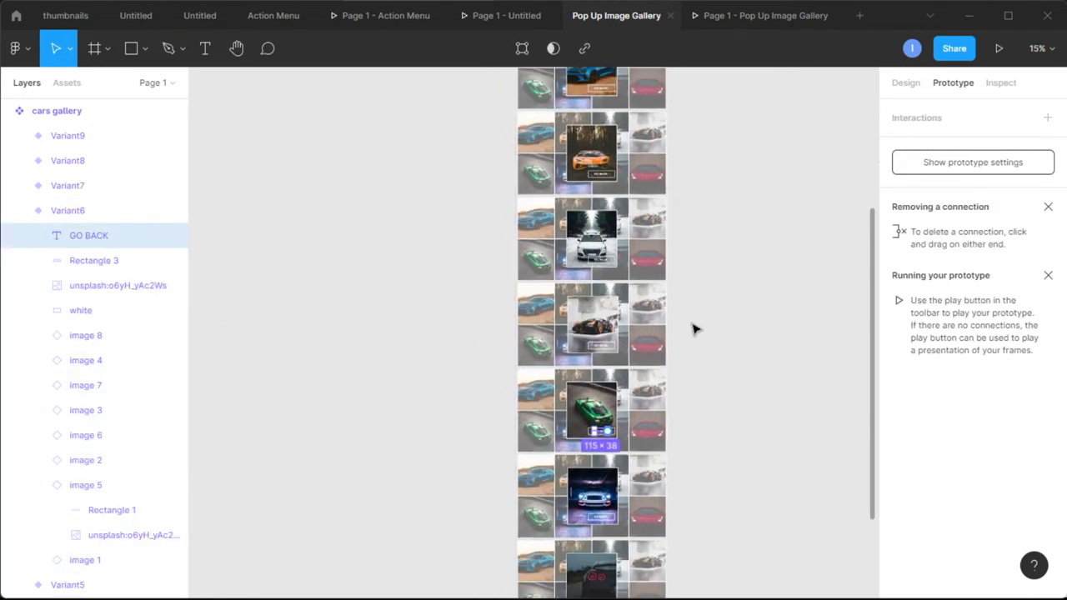
left_click_drag(619, 417, 629, 104)
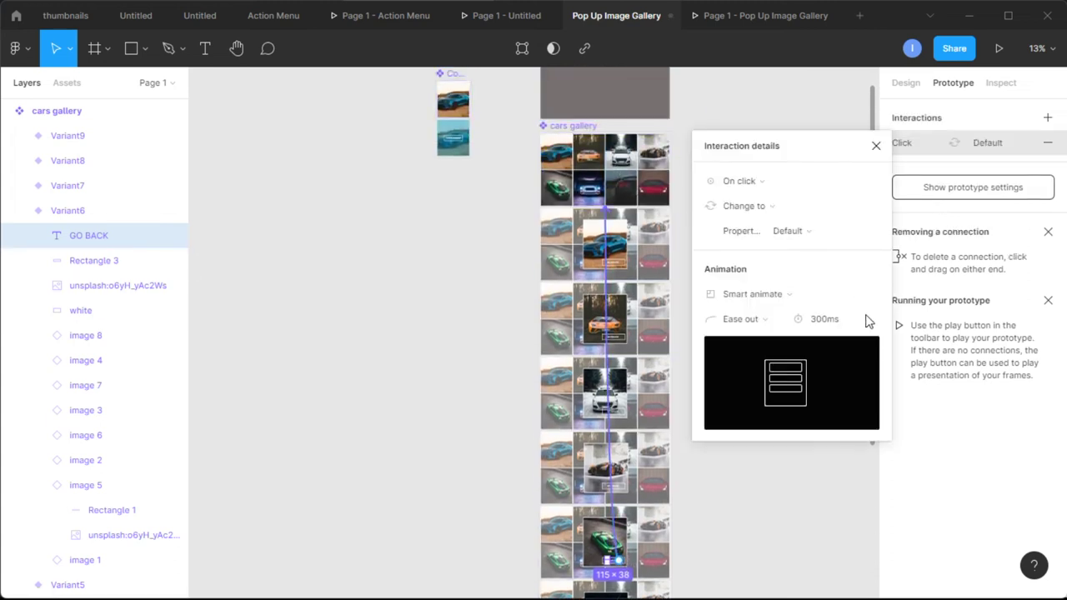
left_click(876, 146)
left_click(20, 211)
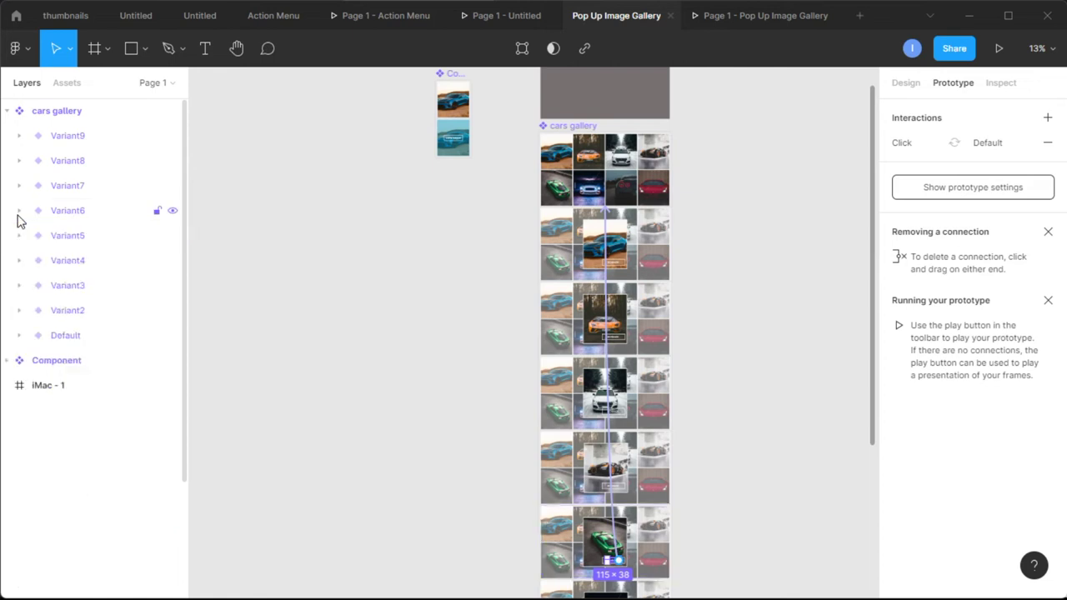
Link Variant7's GO BACK text to the Default variant on click
left_click(19, 185)
left_click(86, 212)
scroll(617, 500, "down", 1)
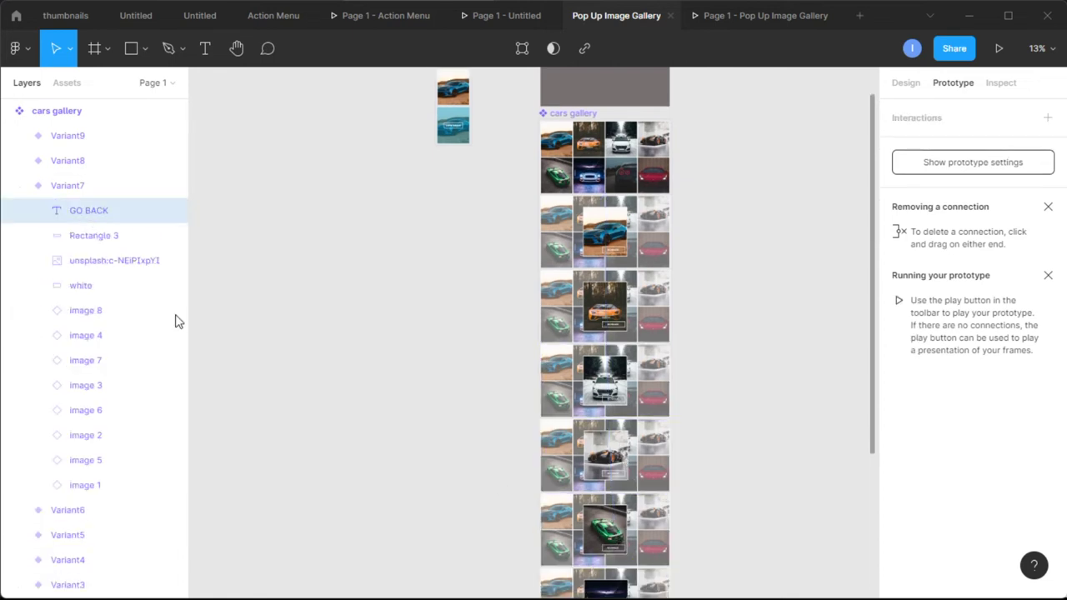
scroll(775, 567, "down", 3)
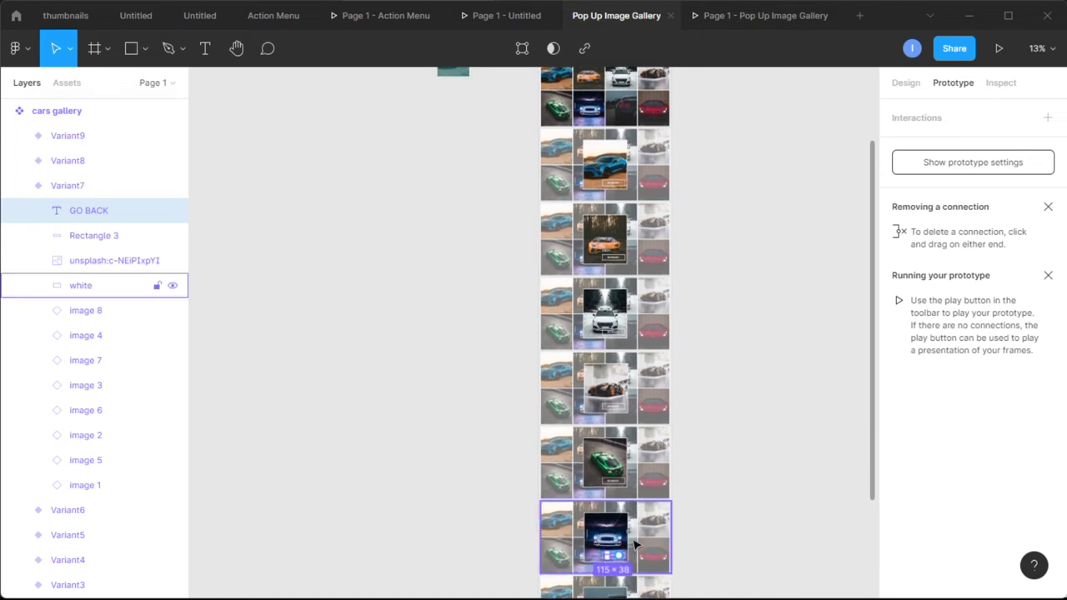
left_click_drag(618, 556, 613, 122)
left_click(876, 146)
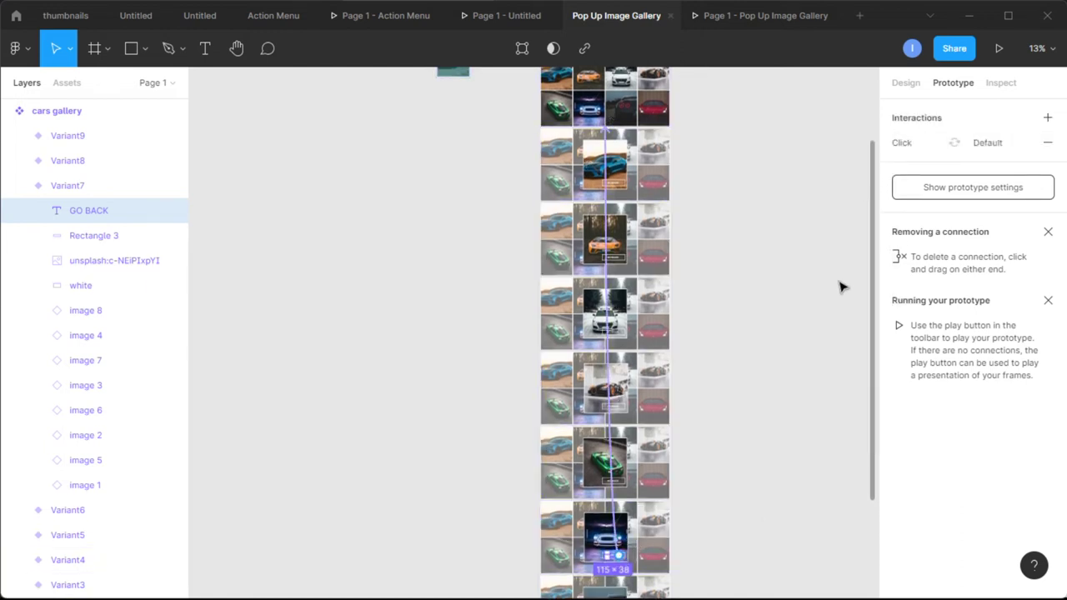
scroll(834, 296, "down", 5)
Link Variant8's GO BACK text to the Default variant on click
left_click(626, 510)
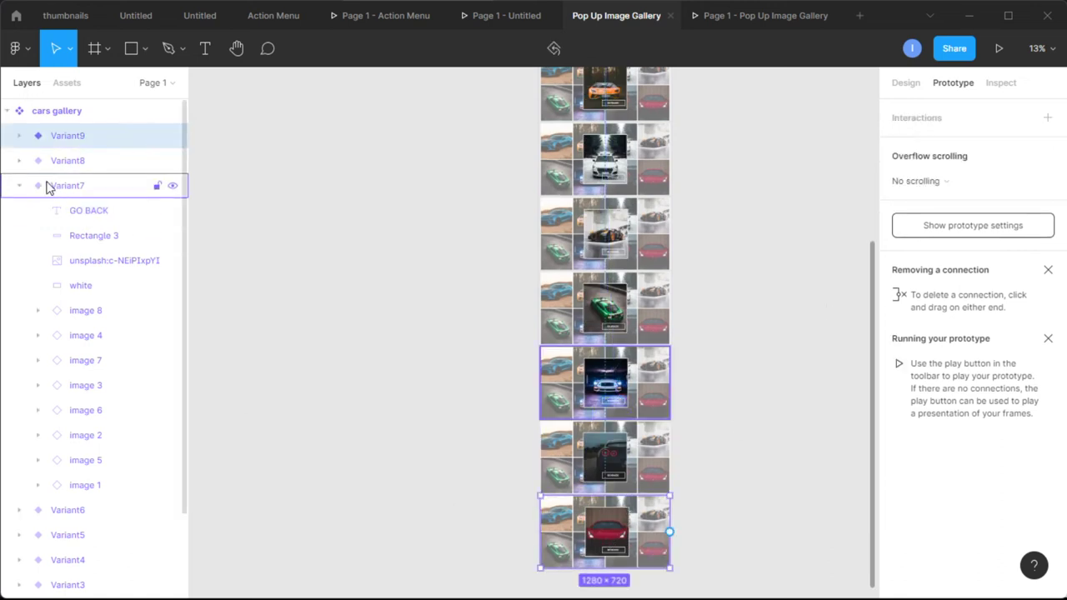
left_click(20, 185)
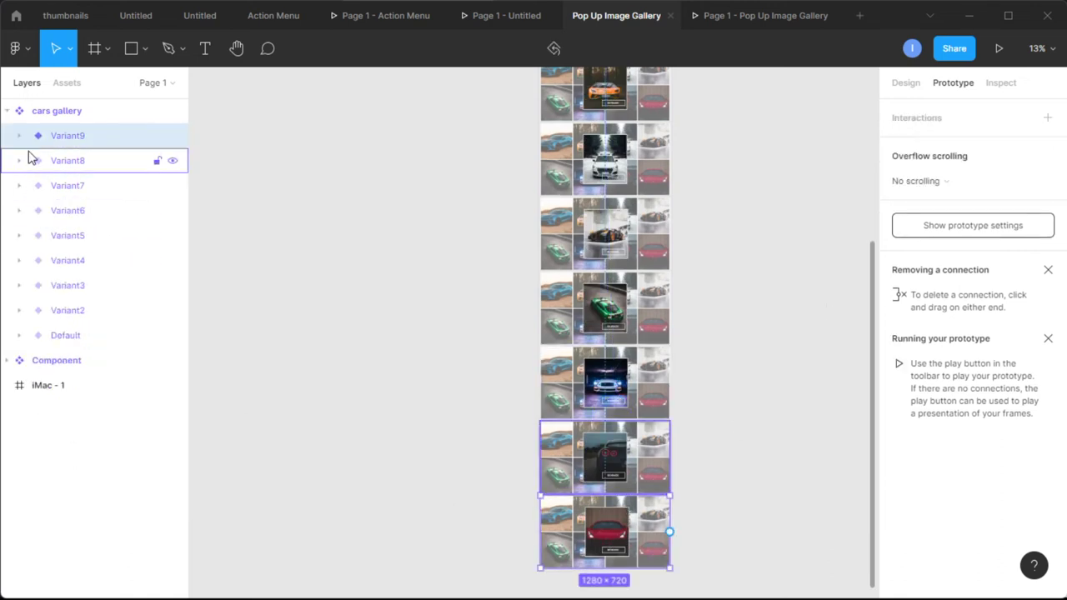
left_click(19, 161)
left_click(80, 188)
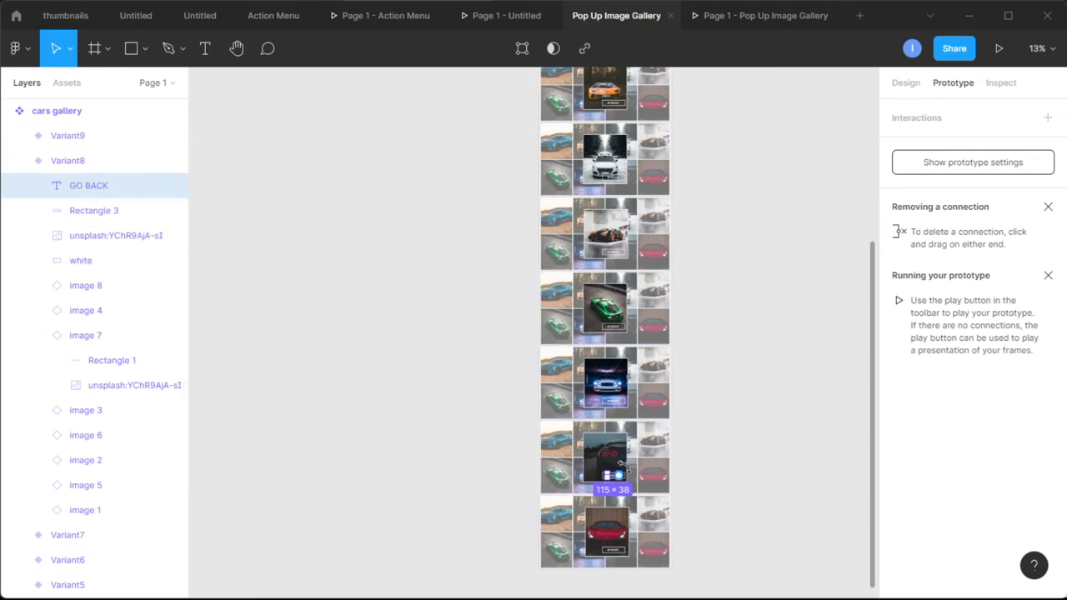
left_click_drag(618, 475, 631, 122)
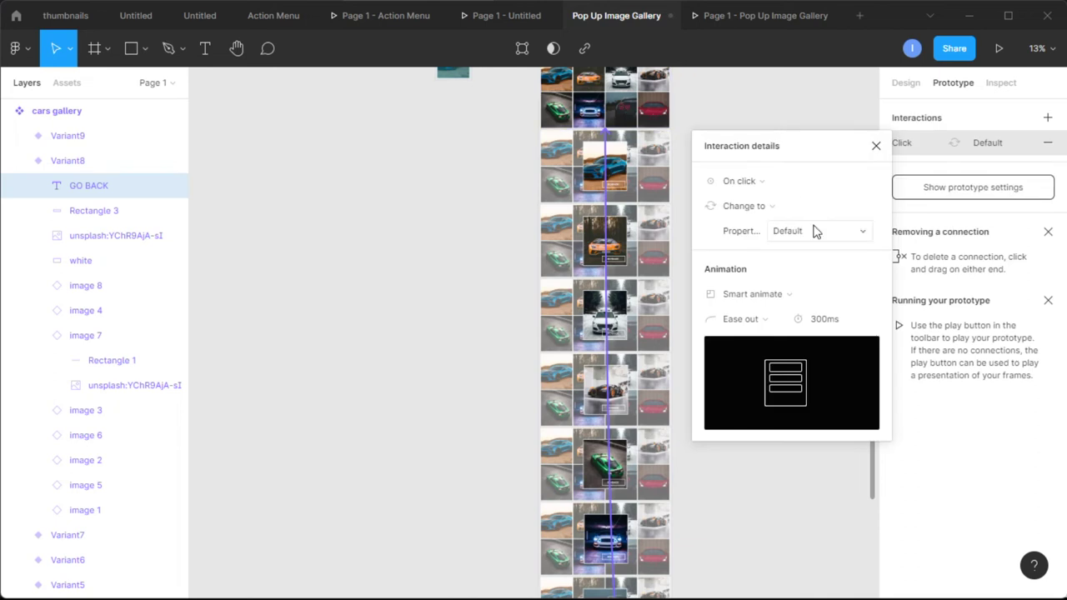
left_click(876, 146)
Link Variant9's GO BACK text to the Default variant on click
left_click(643, 471)
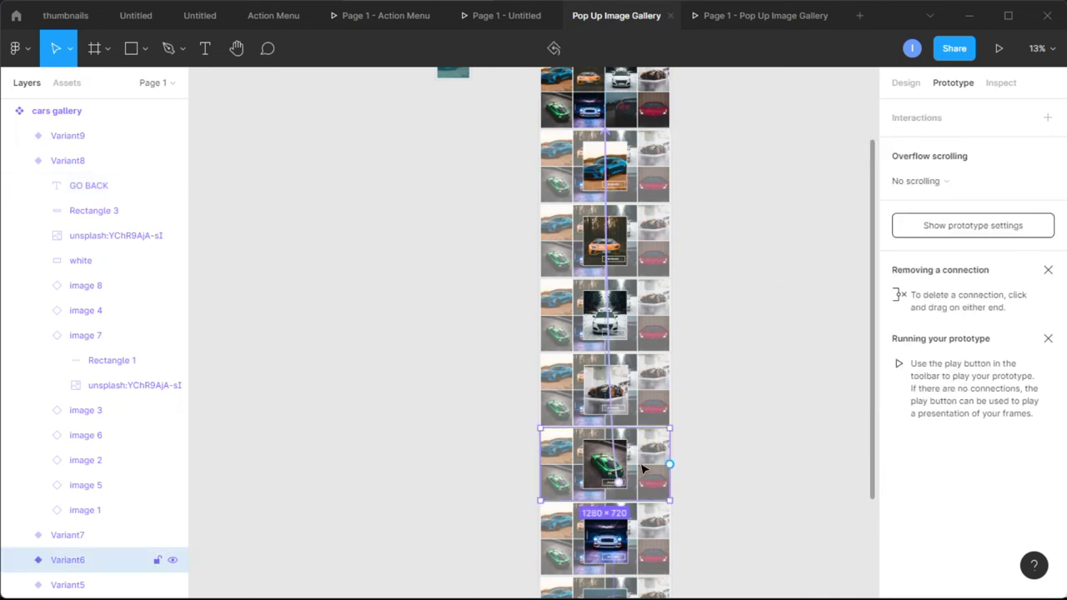
scroll(747, 518, "down", 3)
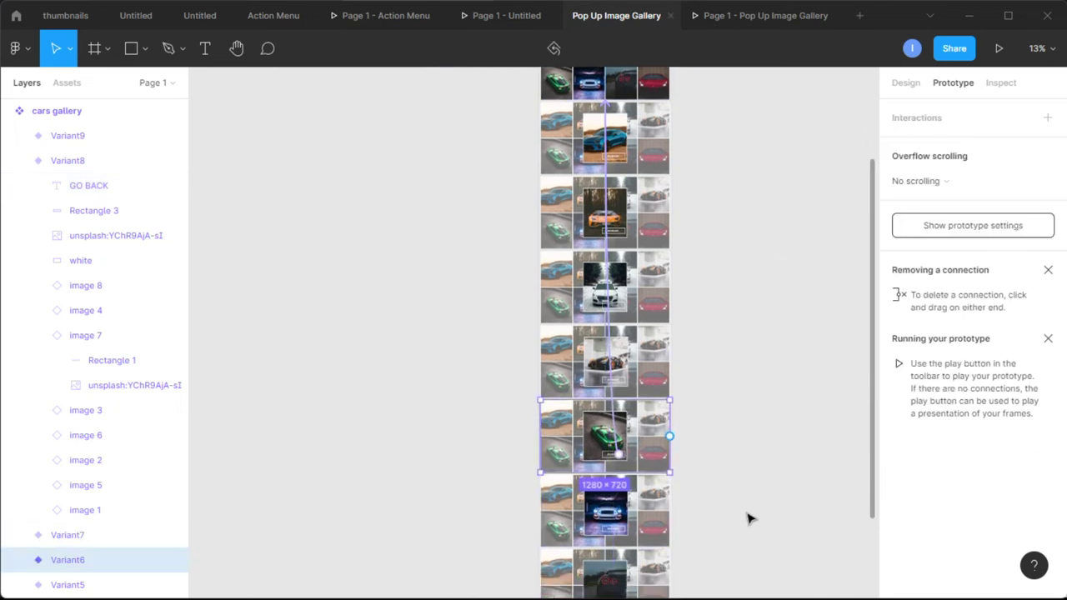
left_click(607, 581)
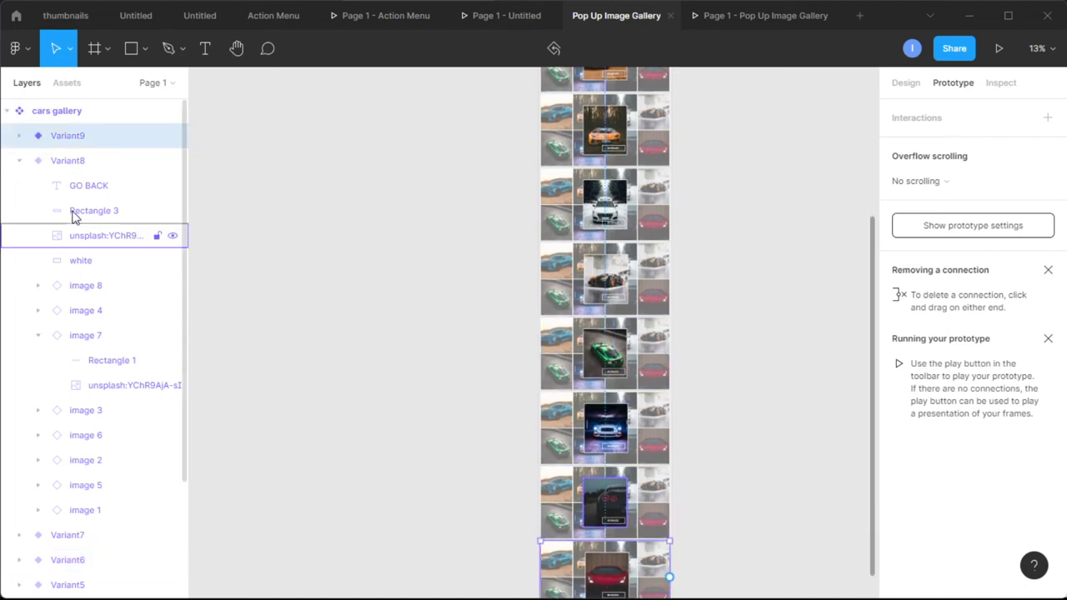
left_click(21, 162)
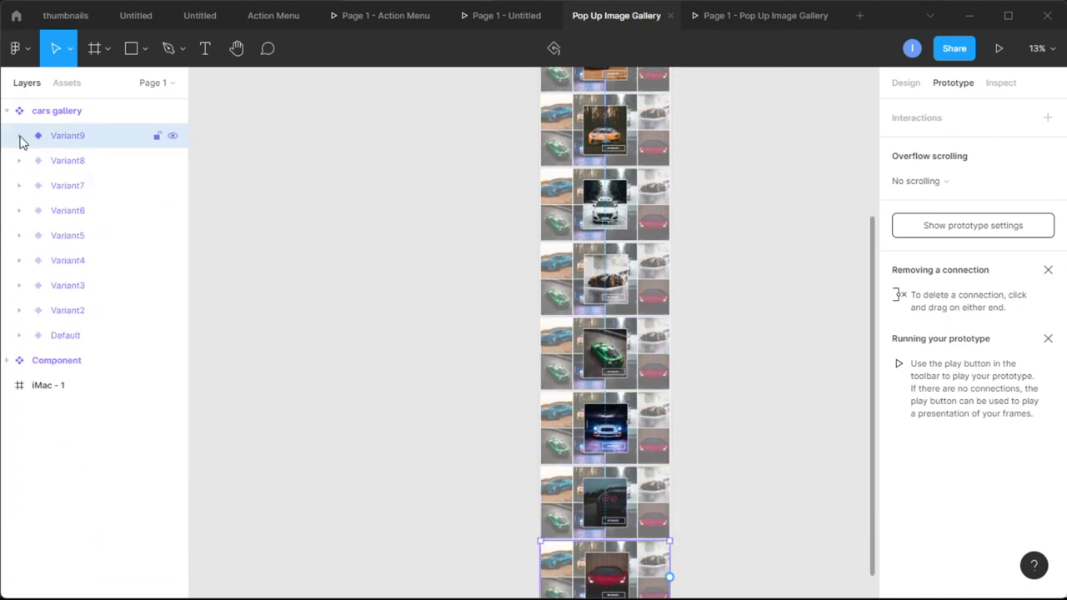
left_click(20, 137)
left_click(100, 158)
scroll(704, 510, "down", 2)
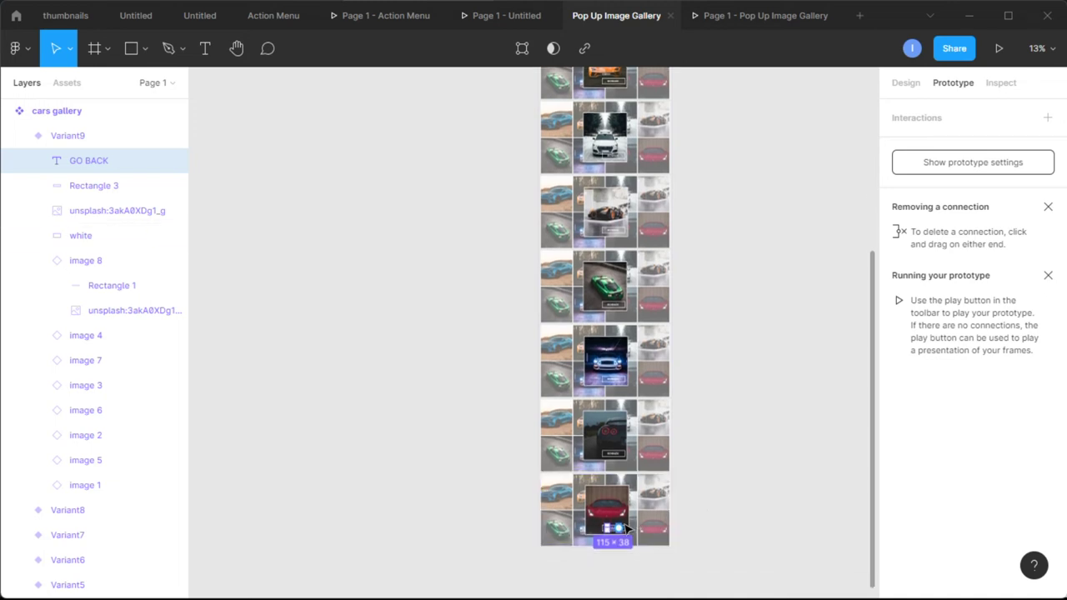
left_click_drag(631, 531, 603, 191)
left_click(876, 146)
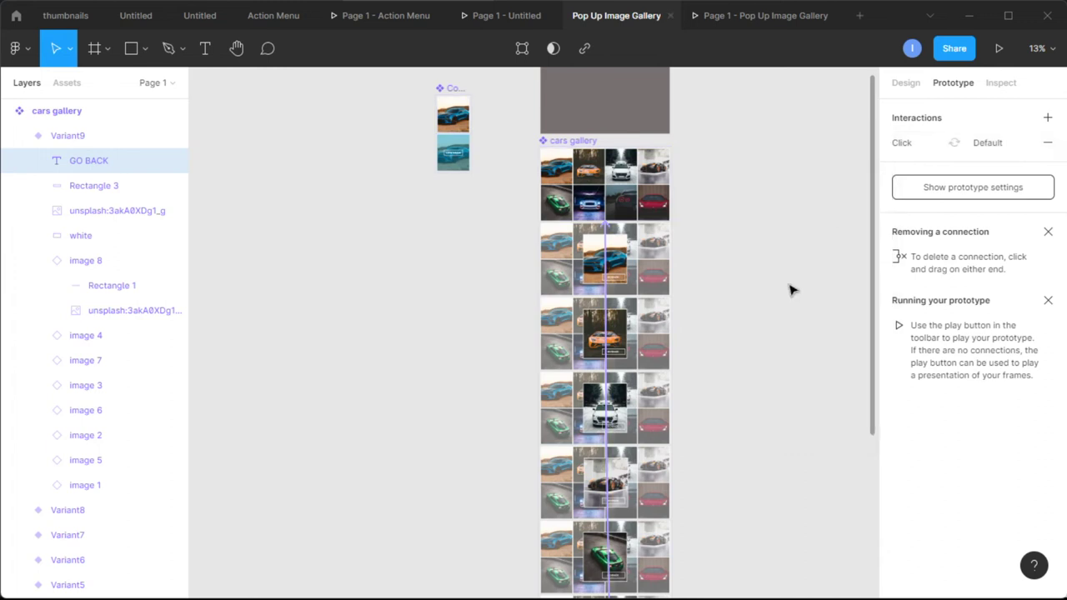
Verify the GO BACK click interactions on Variant8 and Variant7, then clear the selection
scroll(774, 328, "down", 6)
left_click(642, 453)
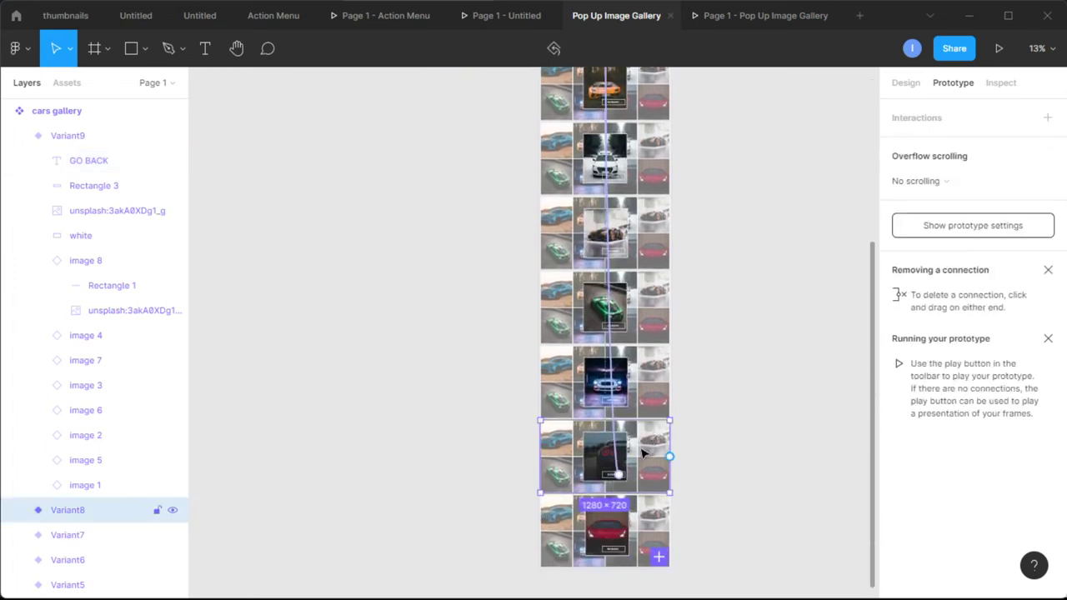
left_click(97, 163)
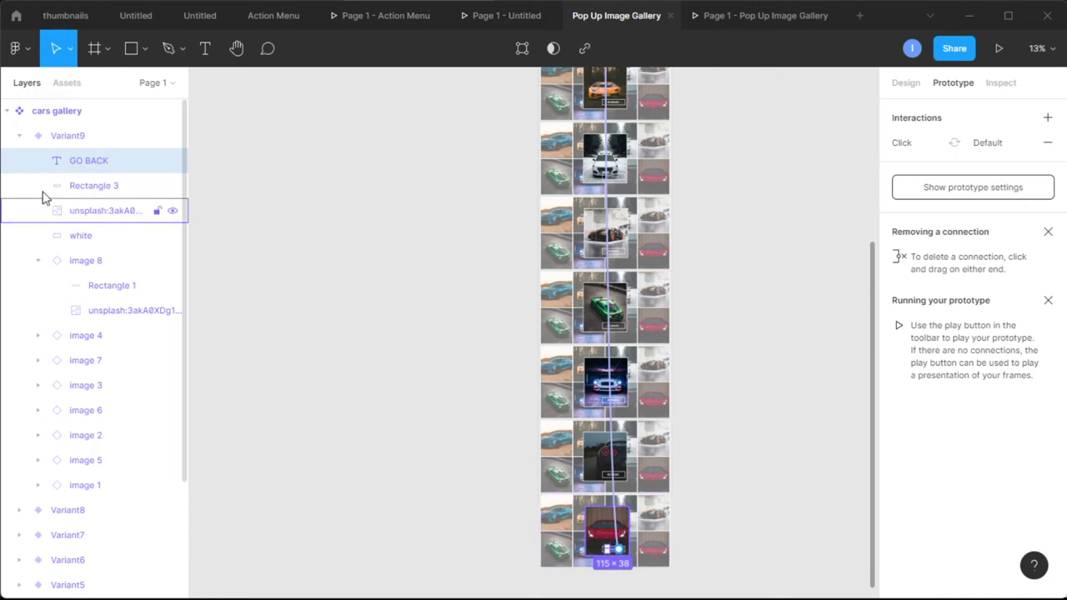
left_click(20, 135)
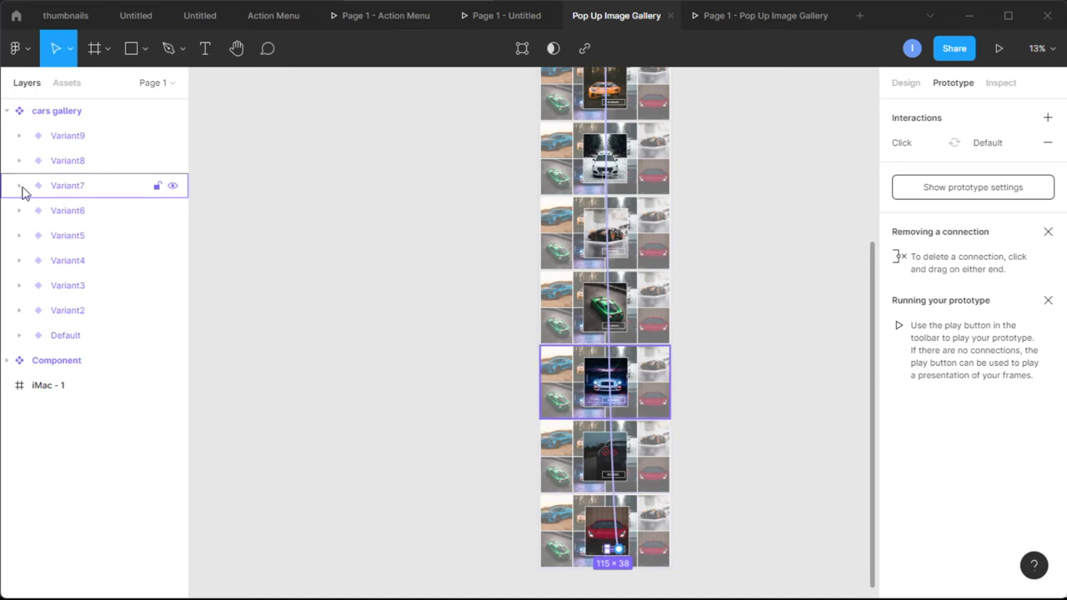
left_click(22, 188)
left_click(106, 220)
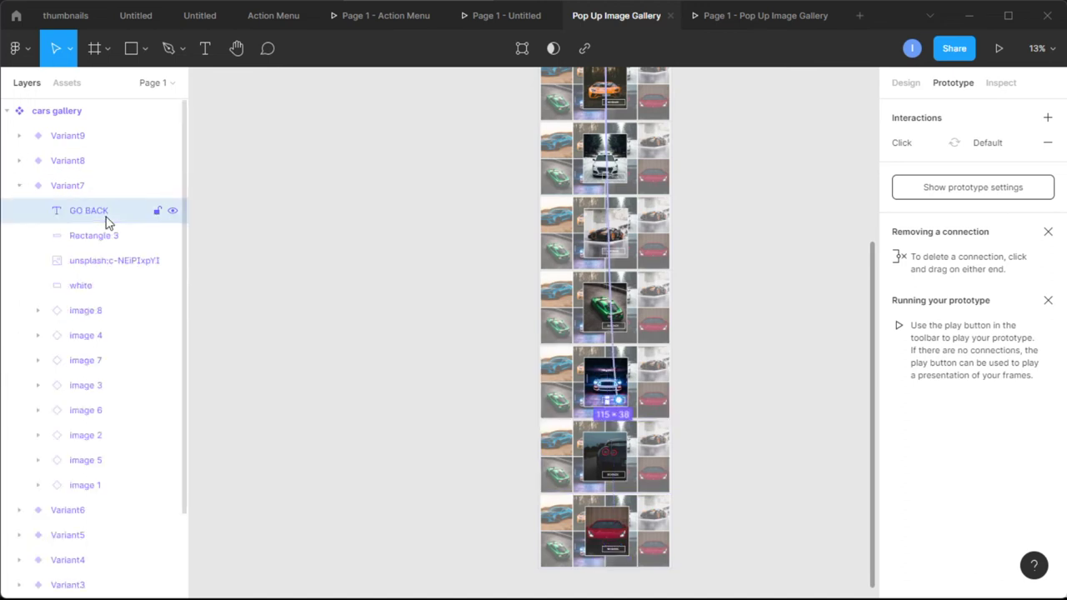
left_click(797, 310)
scroll(798, 314, "down", 3)
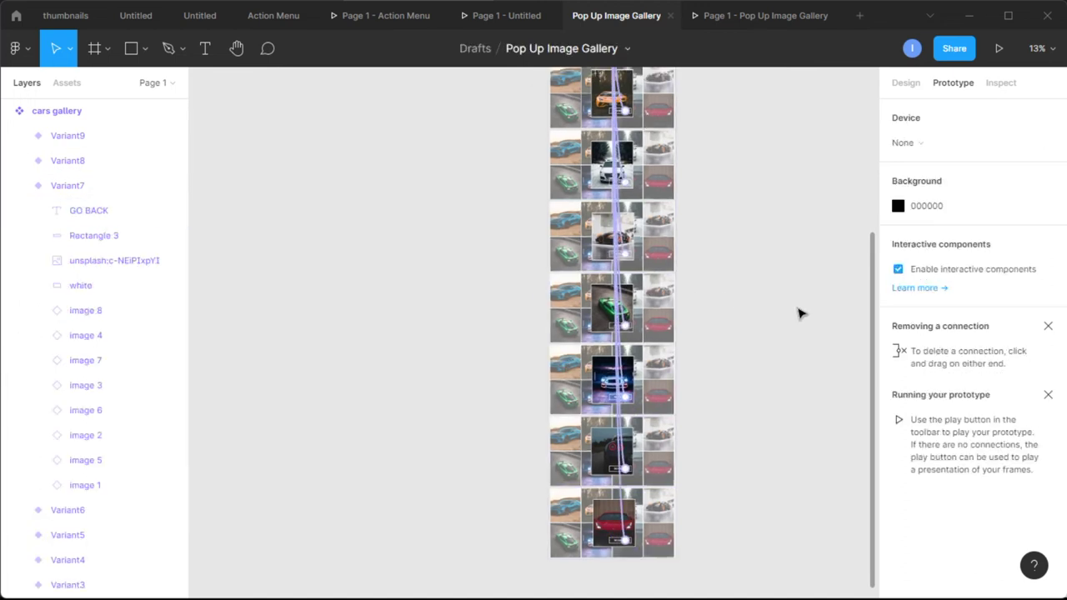
Zoom to the cars gallery, select the top Default variant and expand its layers
scroll(797, 314, "up", 2)
scroll(815, 281, "up", 3, "ctrl")
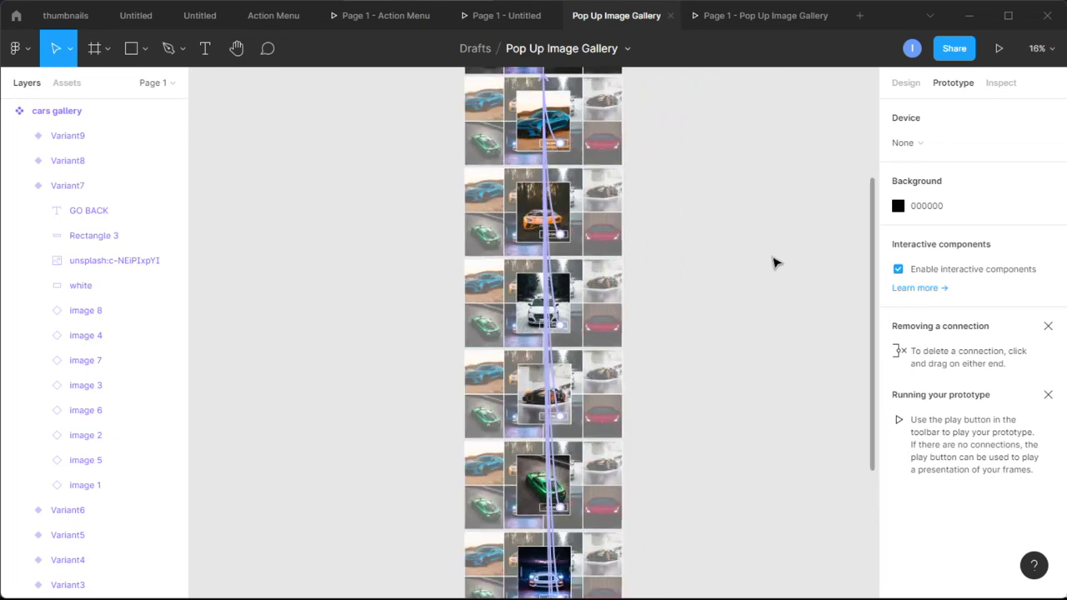
scroll(726, 246, "up", 3)
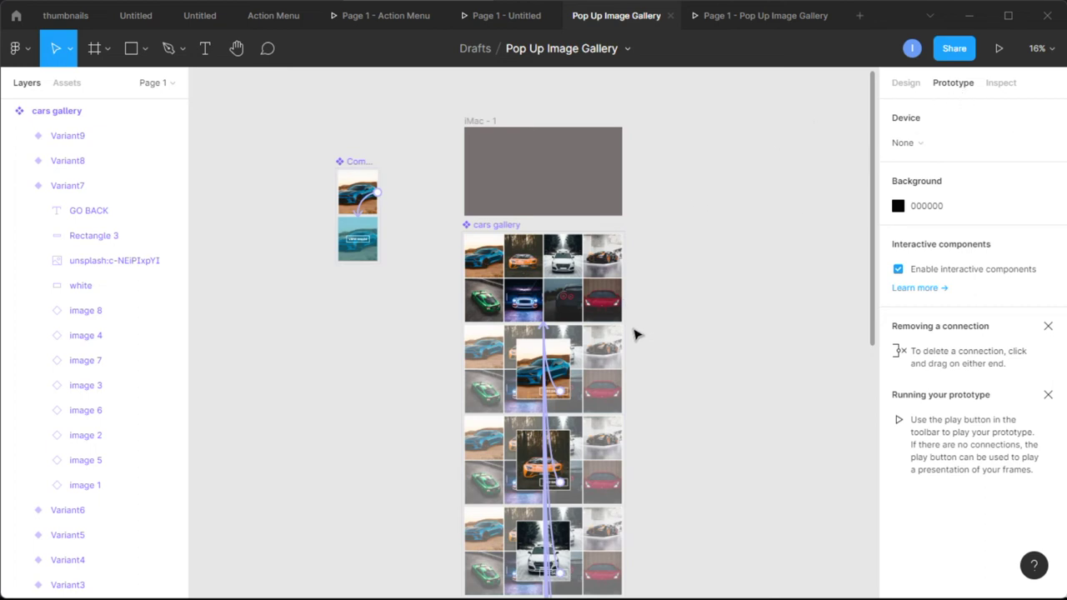
scroll(675, 317, "down", 2)
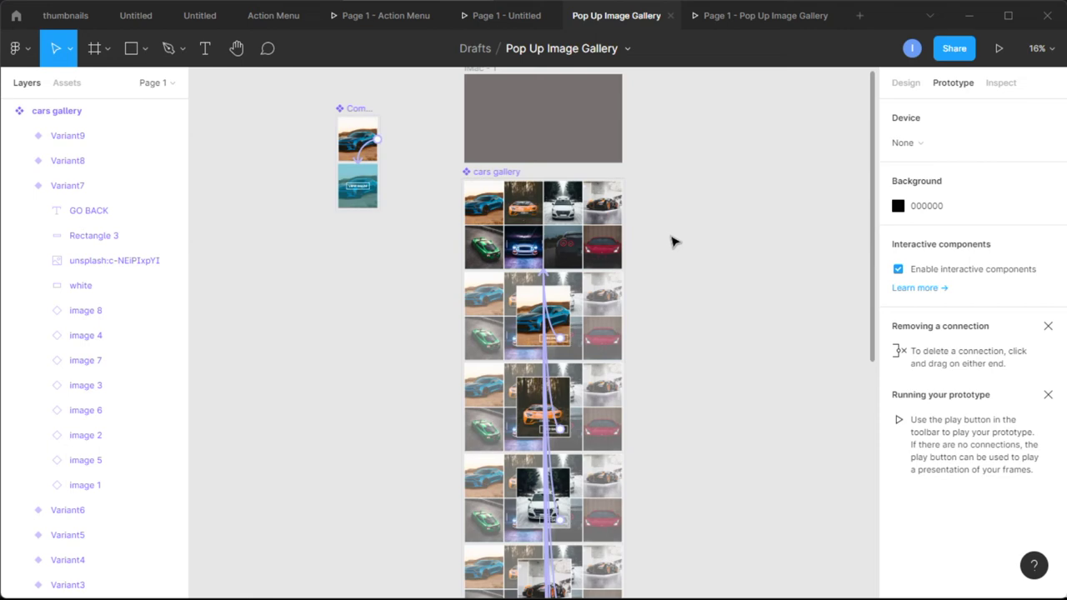
scroll(567, 215, "up", 5)
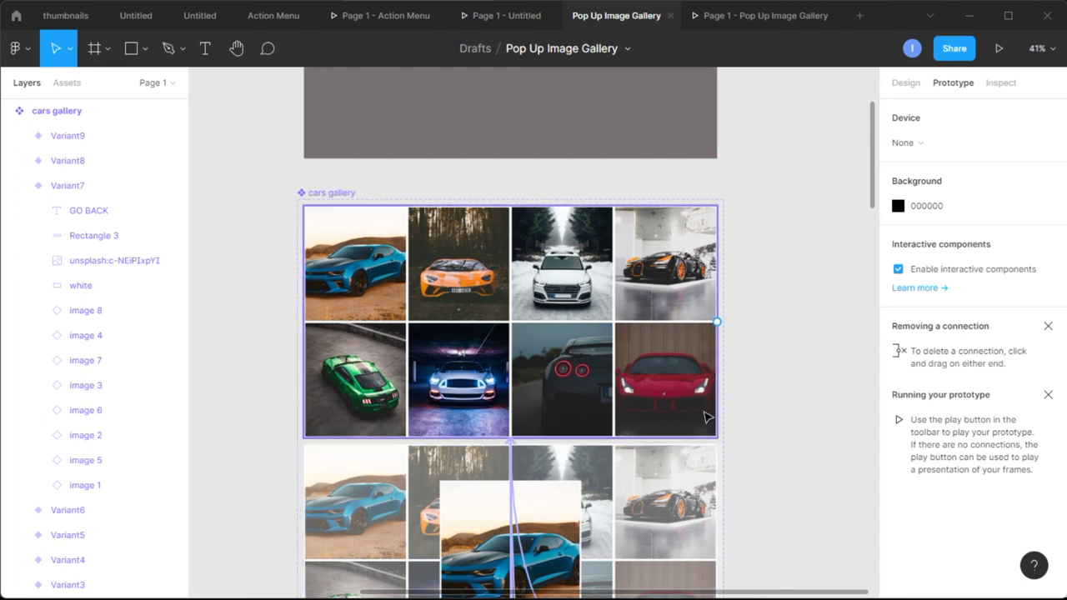
scroll(533, 375, "down", 3)
scroll(561, 364, "up", 2)
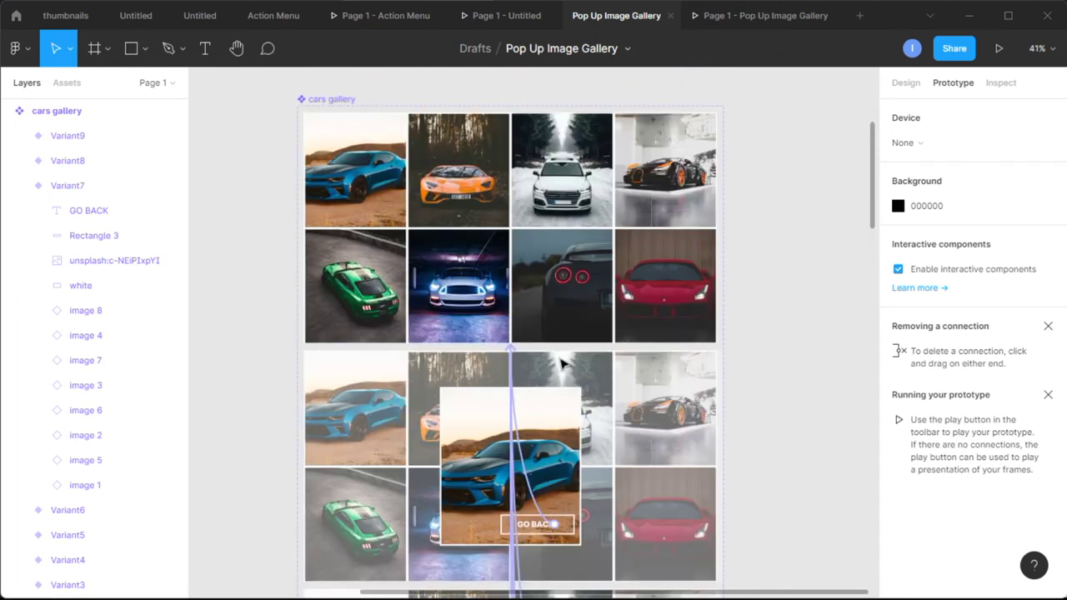
left_click(380, 186)
scroll(65, 400, "up", 3)
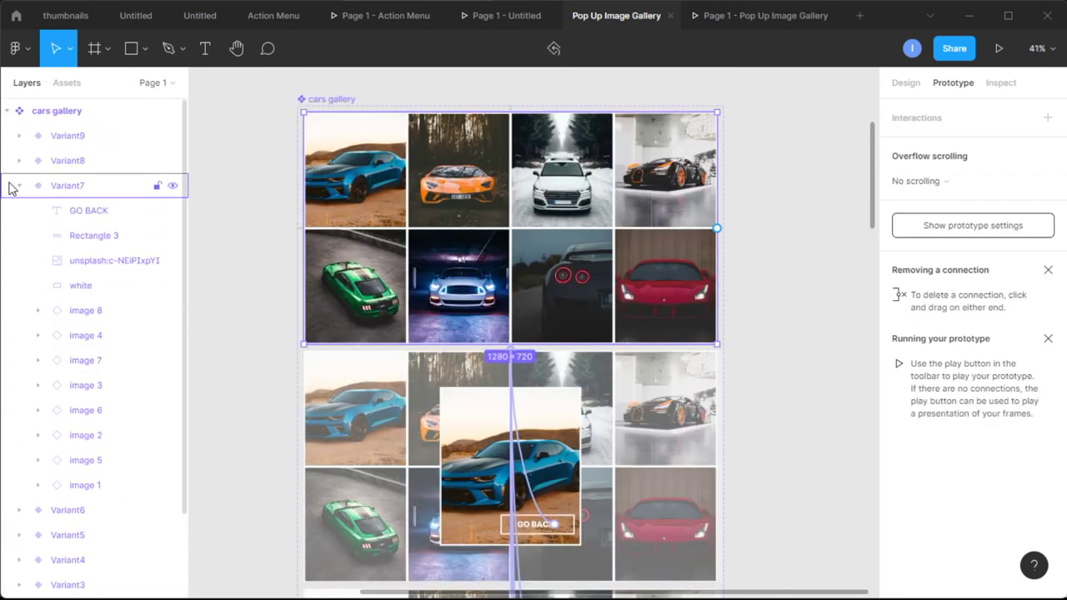
left_click(17, 185)
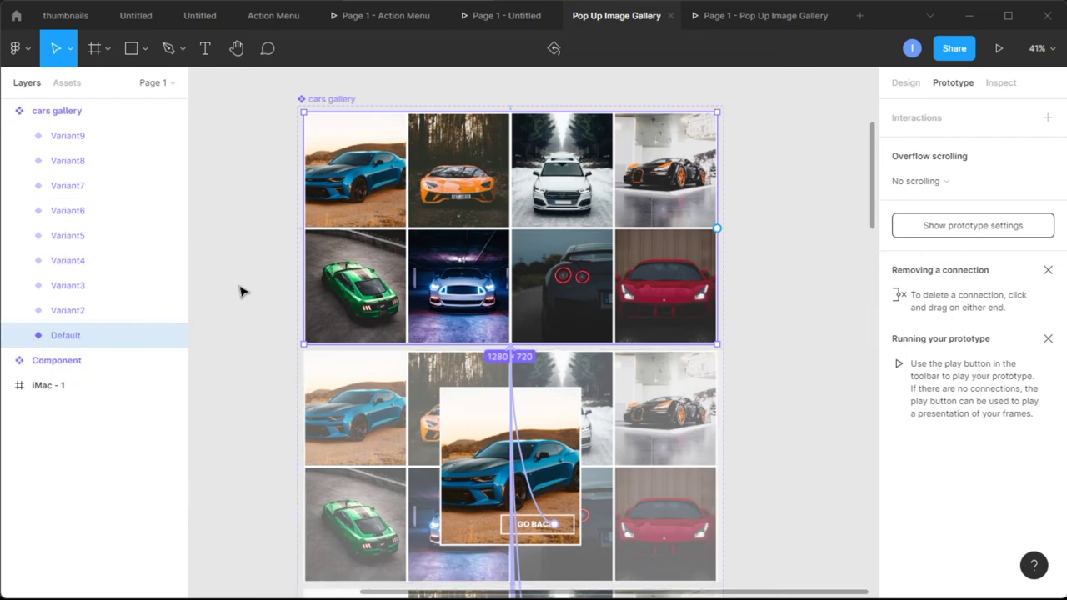
left_click(20, 337)
scroll(100, 389, "down", 1)
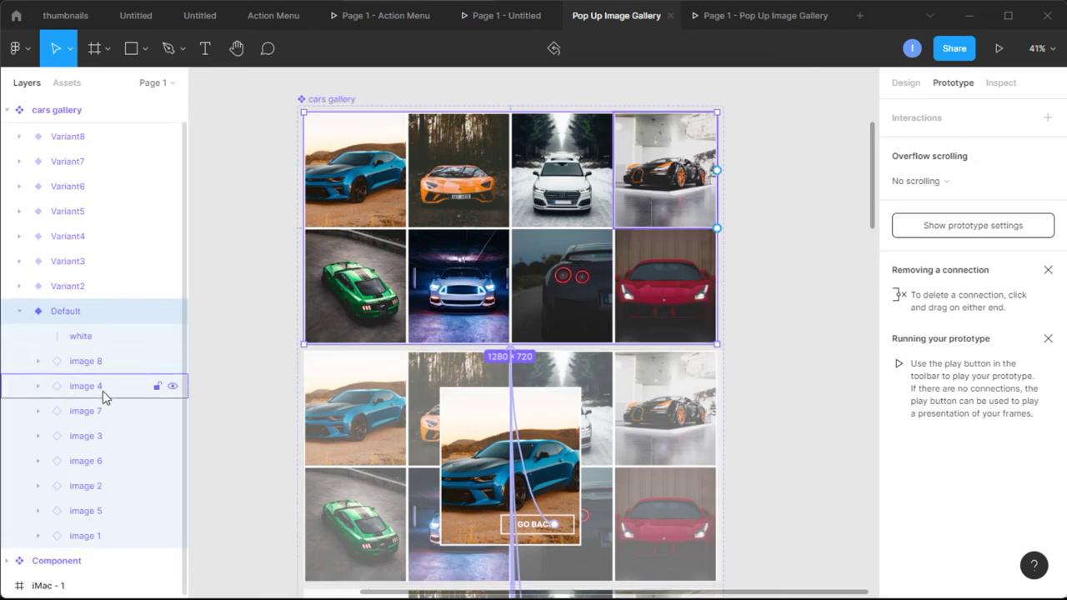
Set image 1's Property 1 to Variant2 so it shows the VIEW IMAGE label
left_click(93, 535)
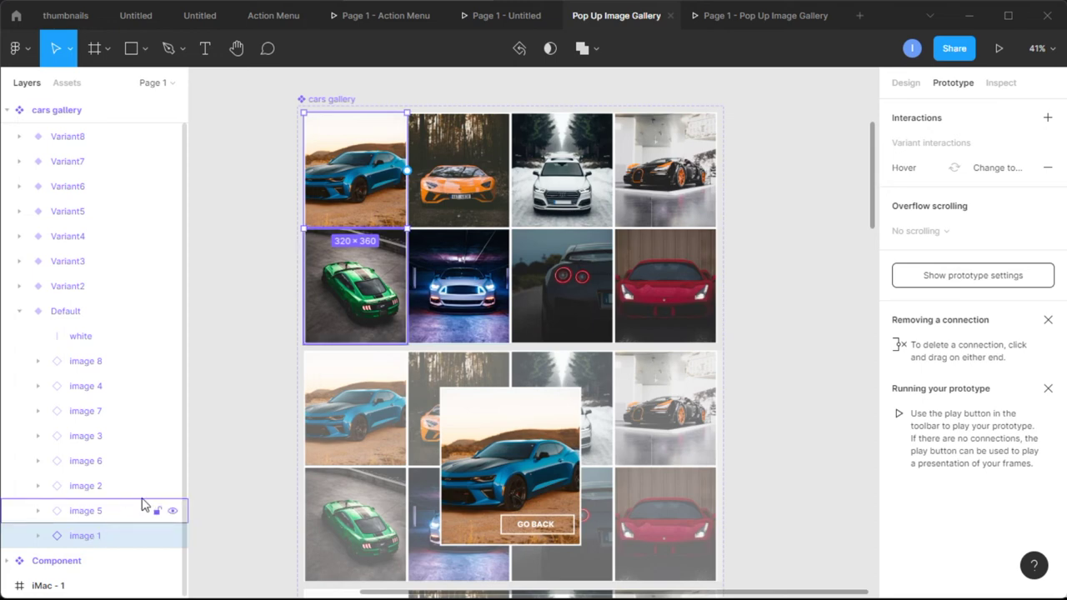
left_click(906, 82)
left_click(984, 312)
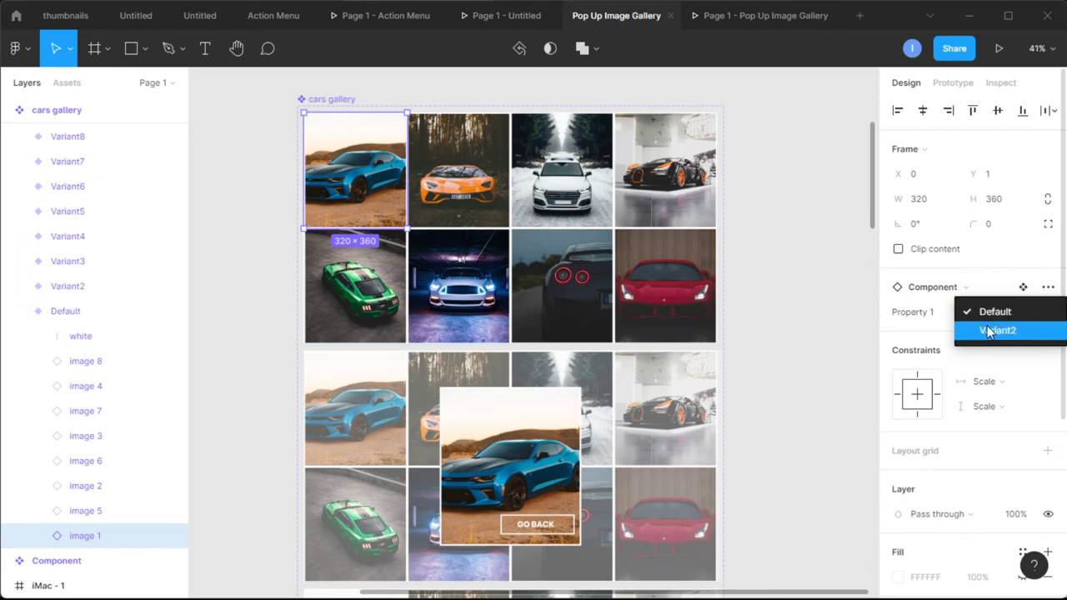
left_click(986, 330)
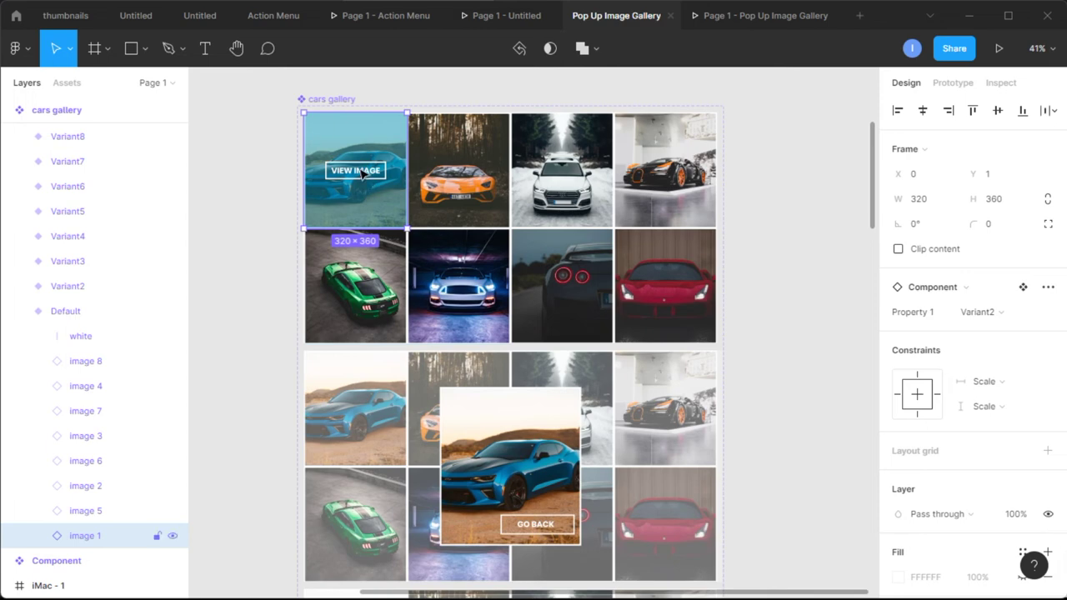
left_click(953, 82)
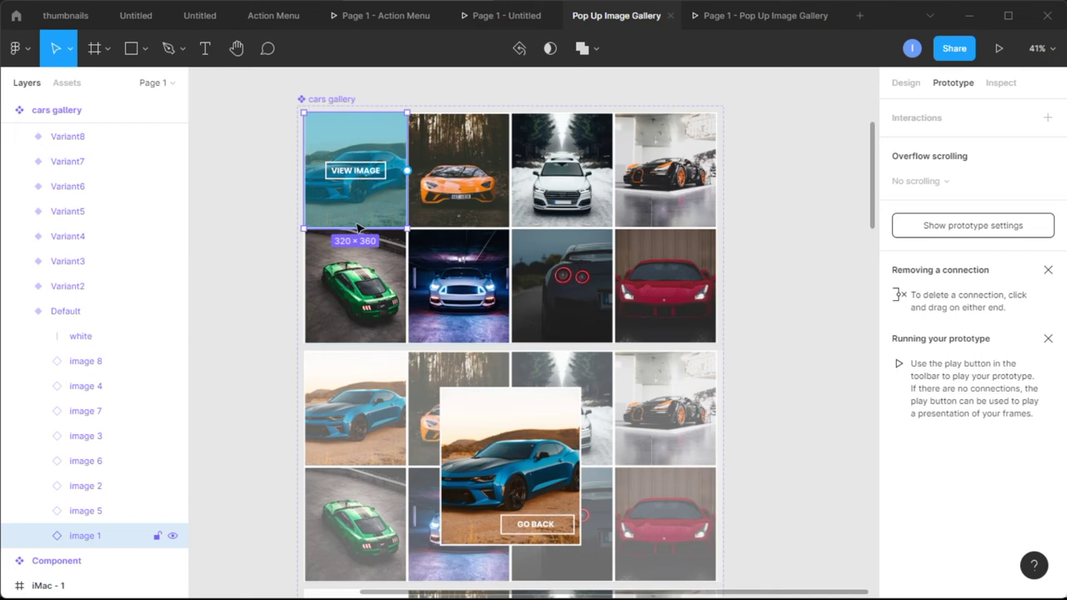
left_click(131, 49)
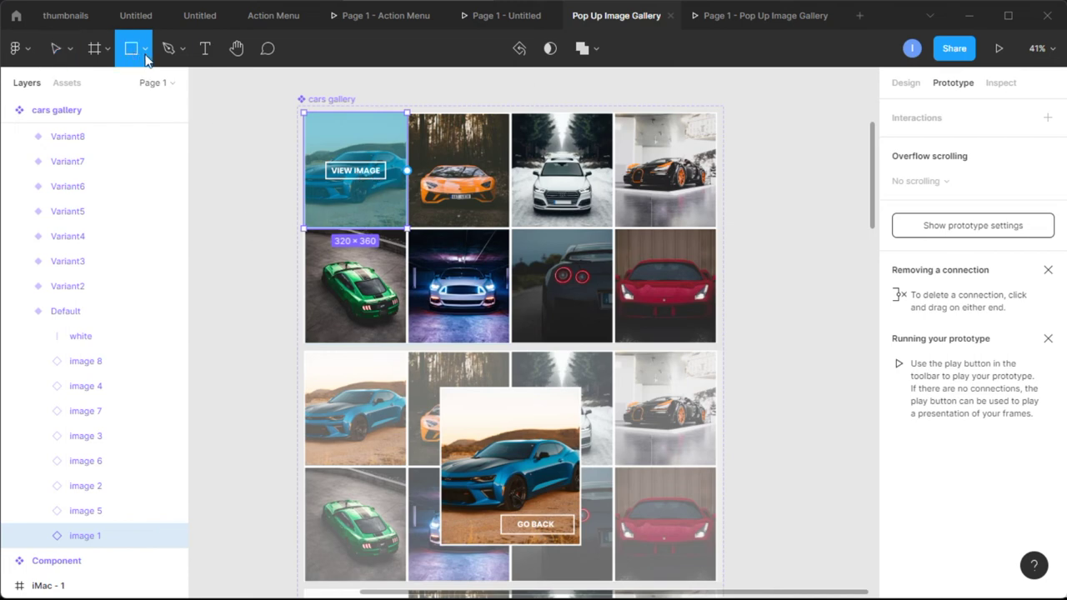
Draw a 189×55 rectangle over the first thumbnail's VIEW IMAGE button
scroll(351, 170, "up", 1)
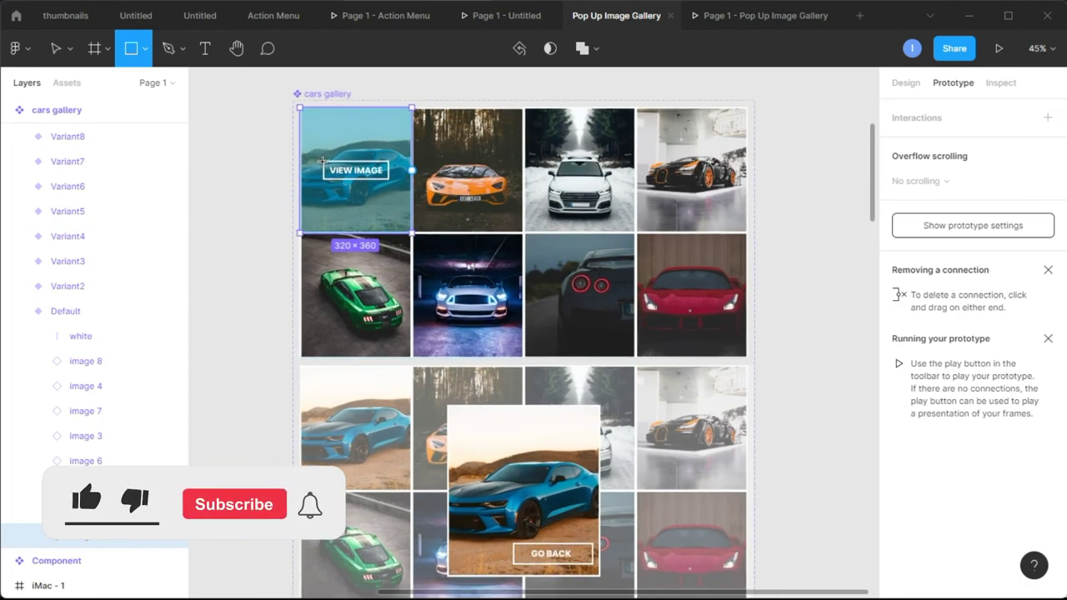
left_click_drag(321, 162, 373, 176)
scroll(372, 176, "up", 10)
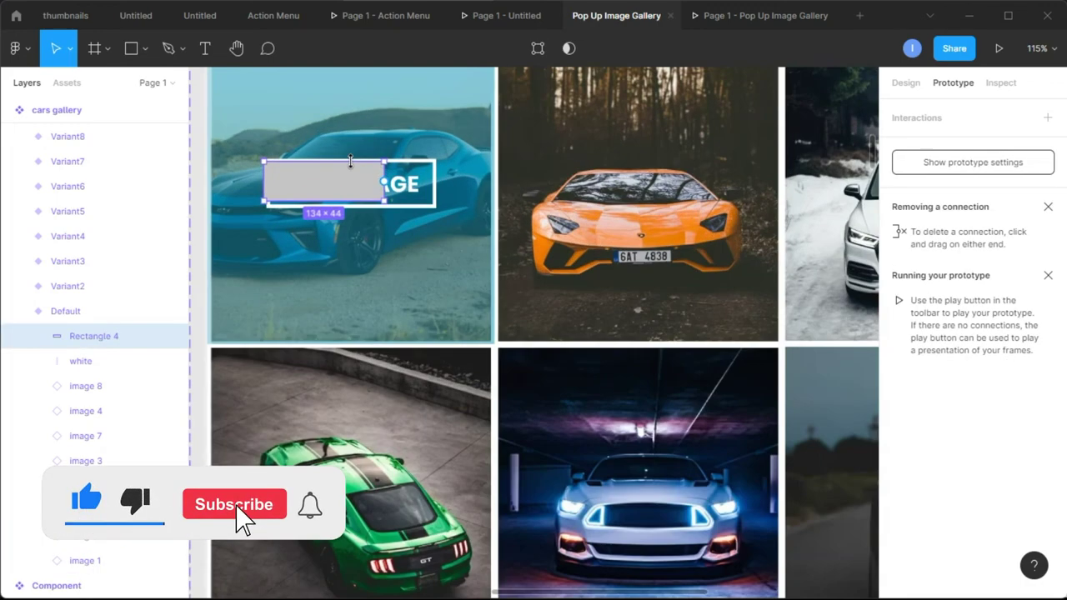
scroll(338, 196, "left", 5)
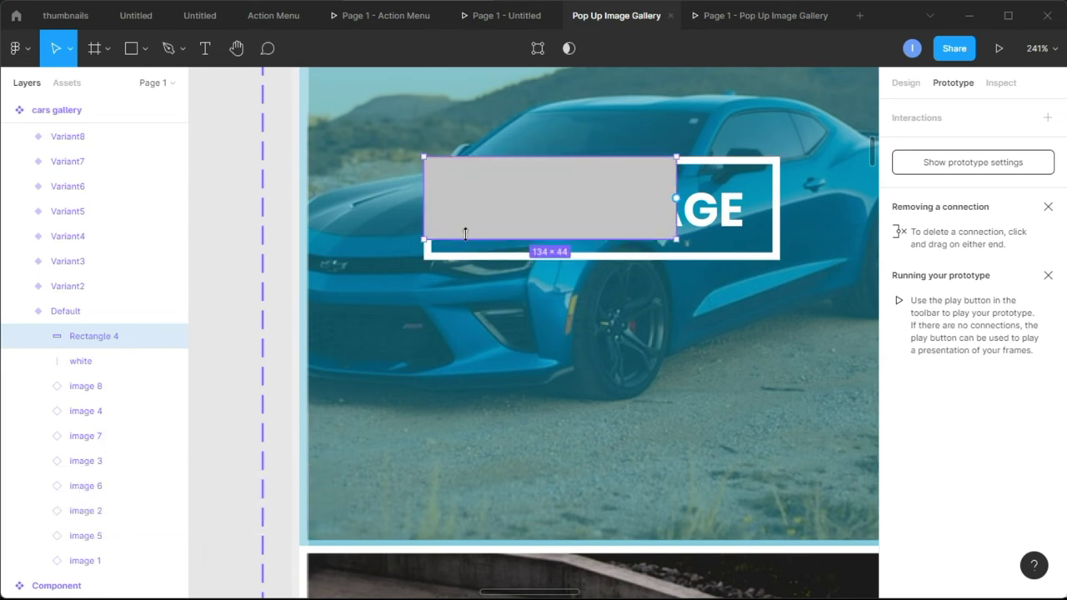
left_click_drag(465, 239, 468, 260)
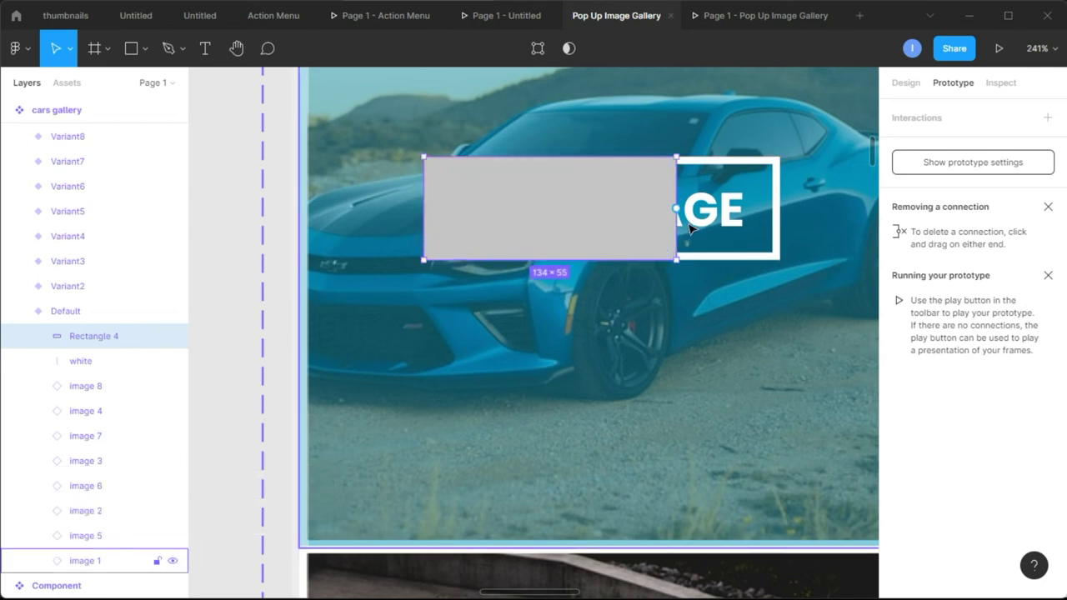
left_click_drag(680, 220, 780, 234)
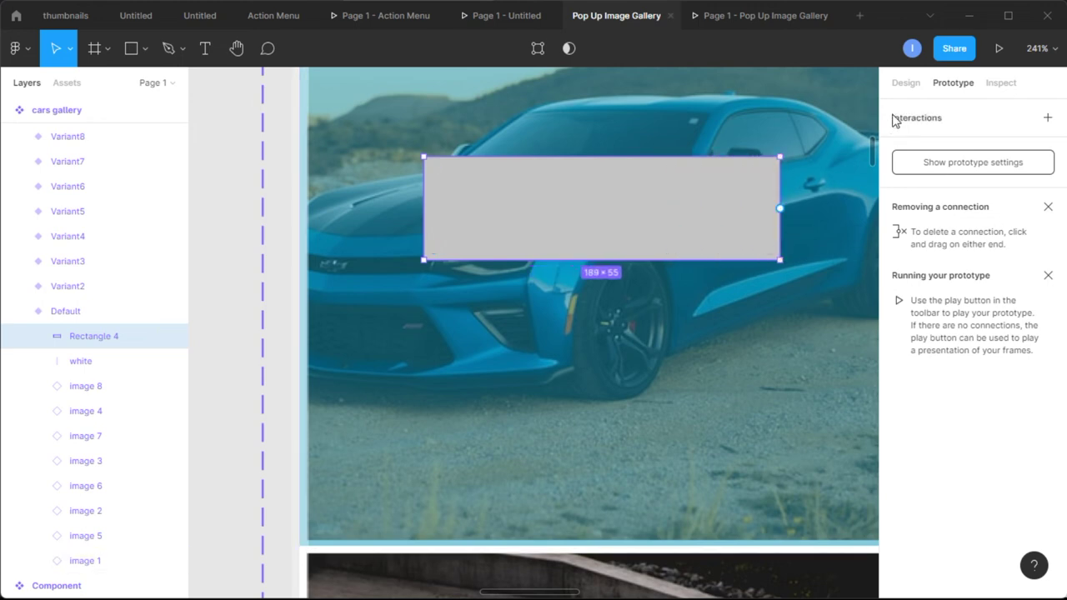
Give the rectangle a bright green 1FC11B fill
left_click(905, 87)
left_click(898, 426)
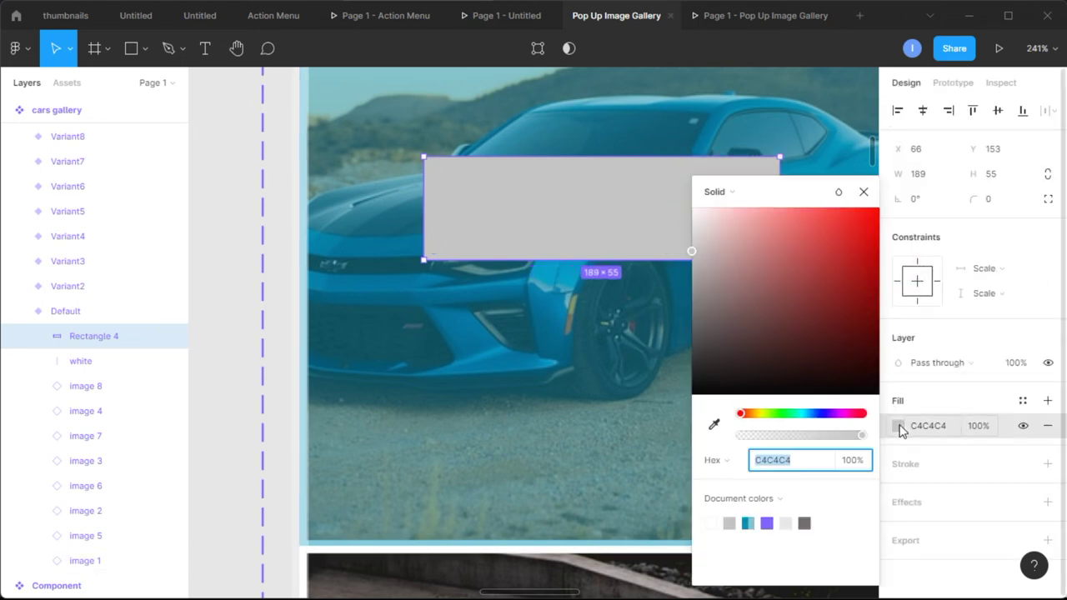
left_click(784, 414)
left_click_drag(802, 309, 852, 257)
left_click(864, 192)
Duplicate the green rectangle onto the orange car and the next thumbnail
scroll(822, 250, "down", 5)
scroll(821, 292, "left", 3)
scroll(822, 293, "right", 4)
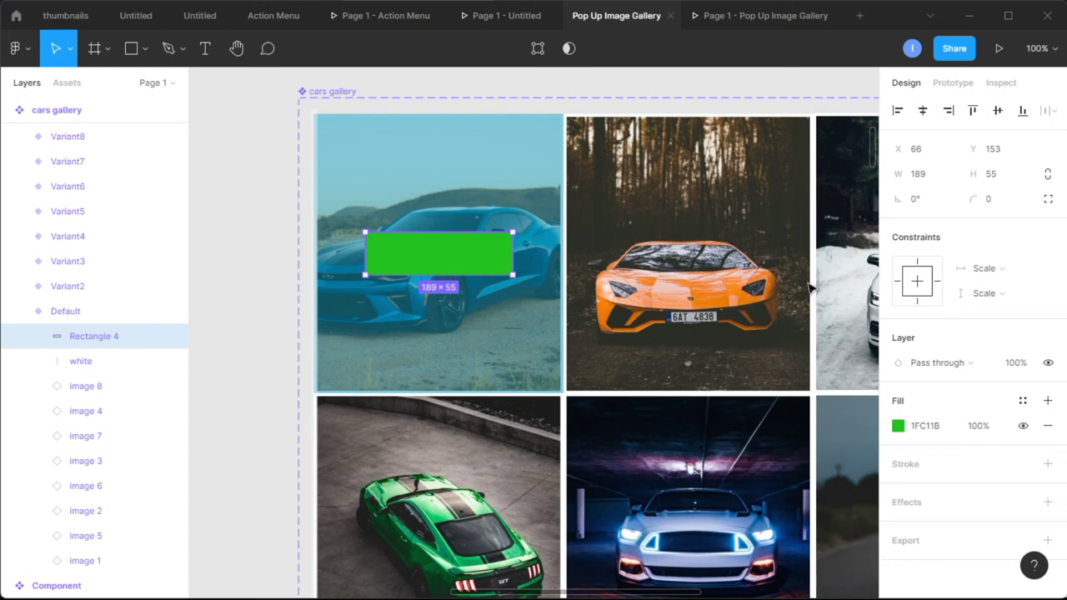
scroll(492, 265, "down", 3)
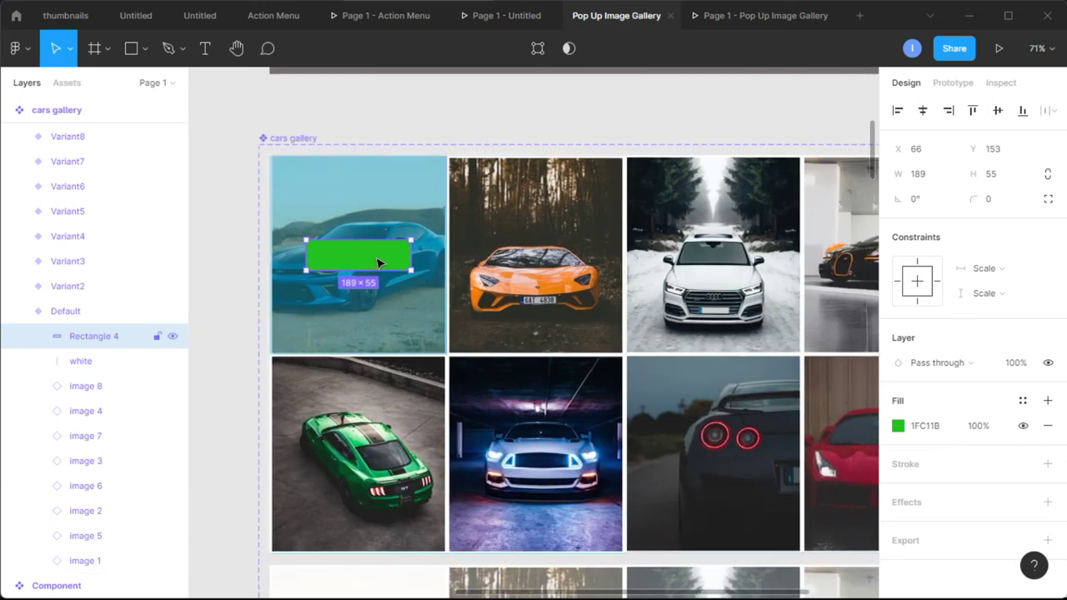
left_click_drag(385, 264, 544, 258)
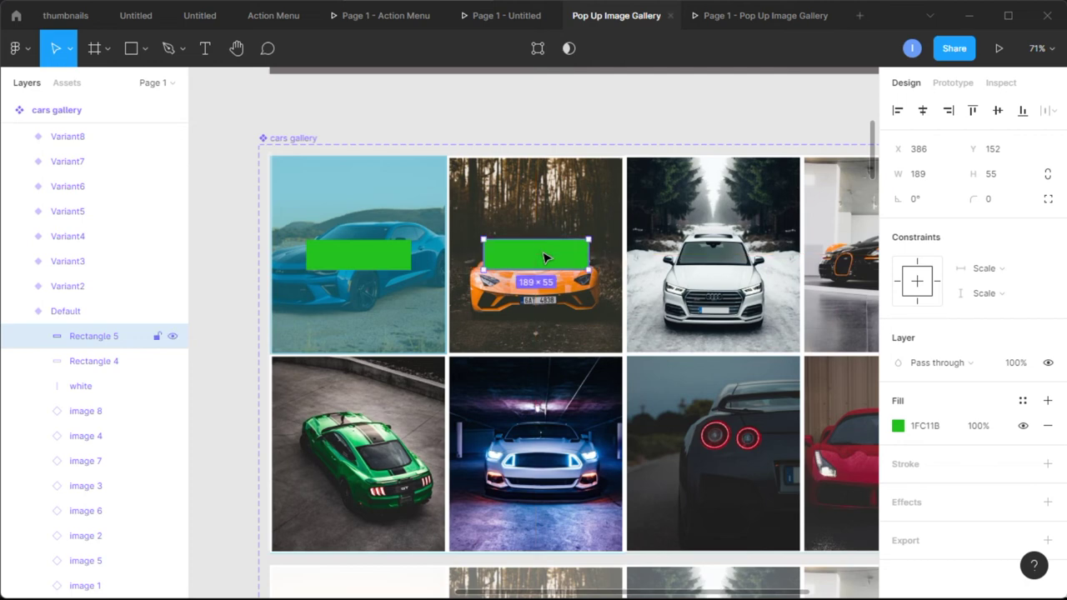
scroll(543, 258, "down", 4)
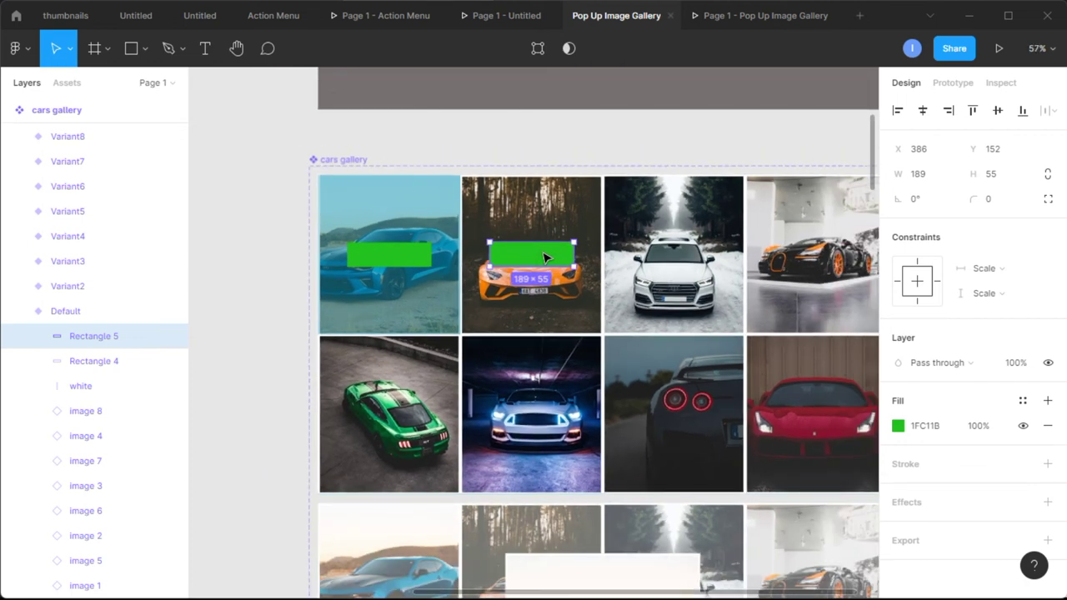
scroll(543, 258, "right", 3)
left_click_drag(493, 261, 771, 419)
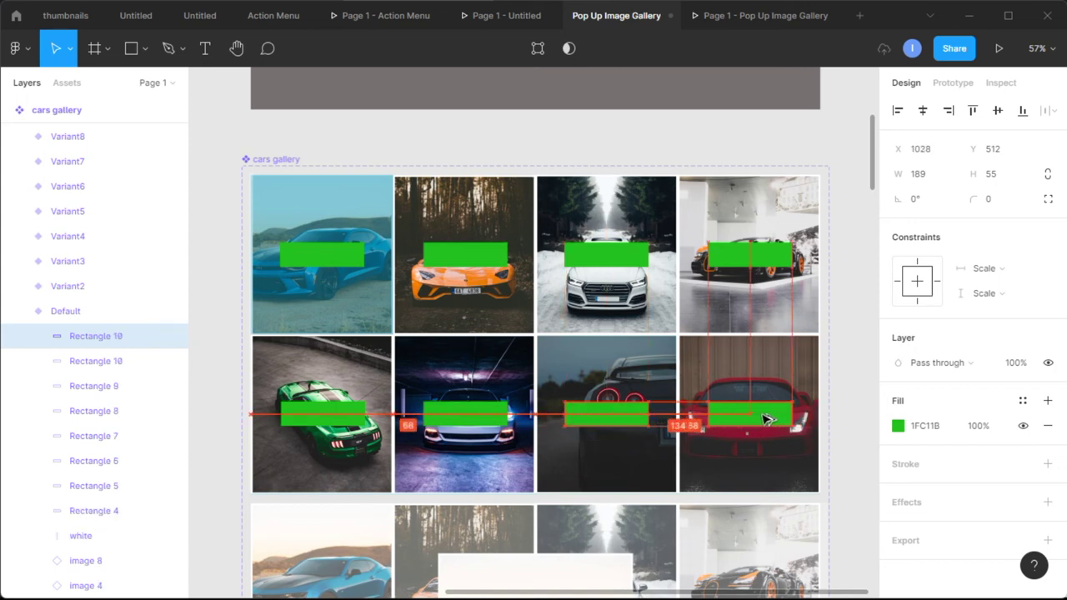
Align a green rectangle copy on the red car thumbnail and deselect
left_click_drag(768, 419, 765, 417)
left_click(843, 369)
scroll(661, 351, "down", 3)
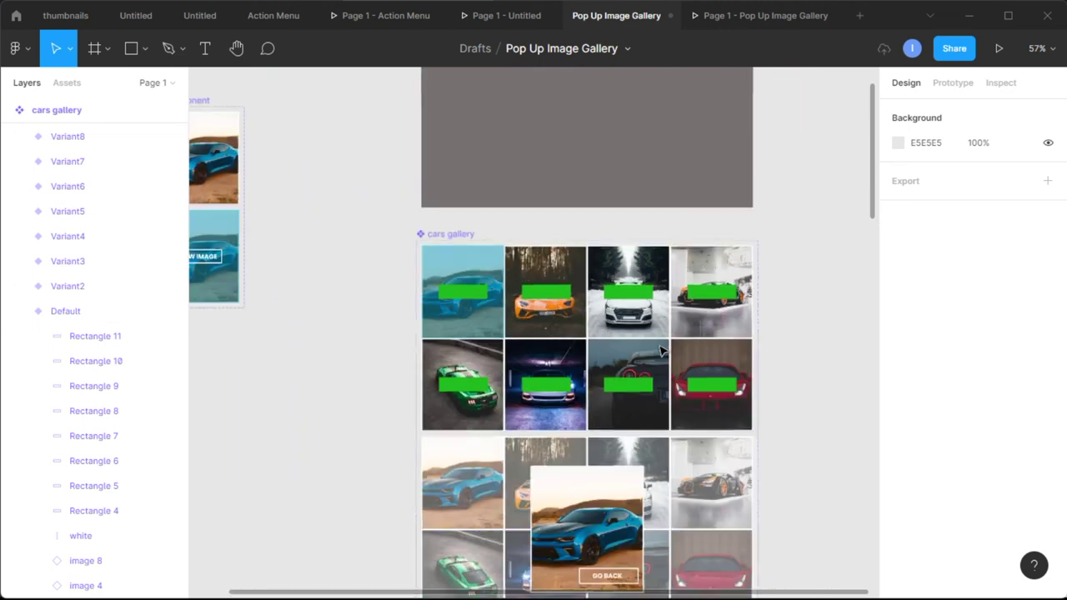
Give the first thumbnail's green box an On click → Change to Variant2 interaction
scroll(661, 351, "down", 3)
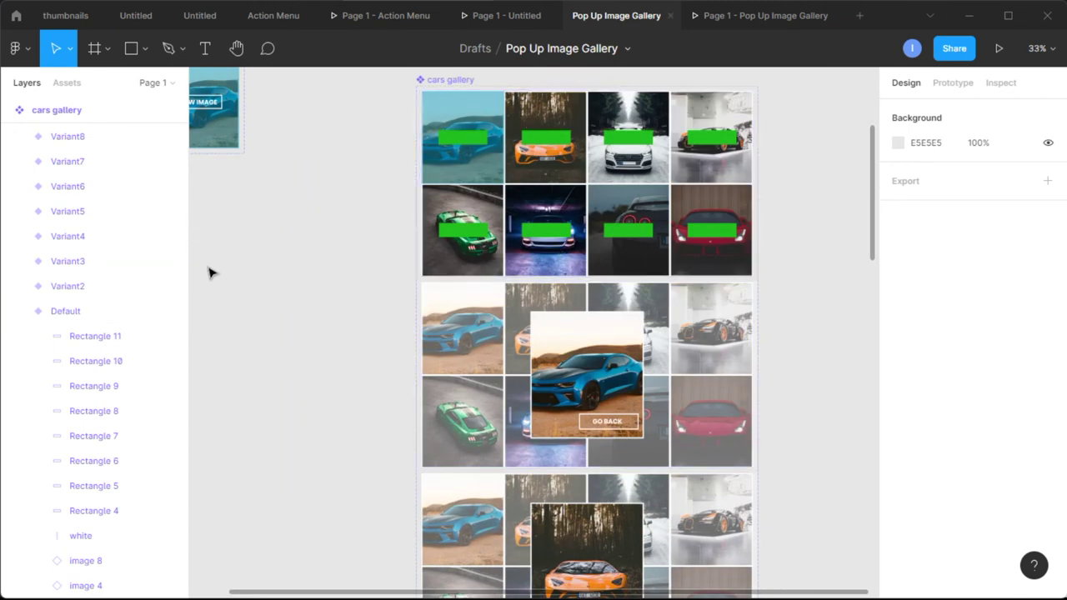
left_click(103, 510)
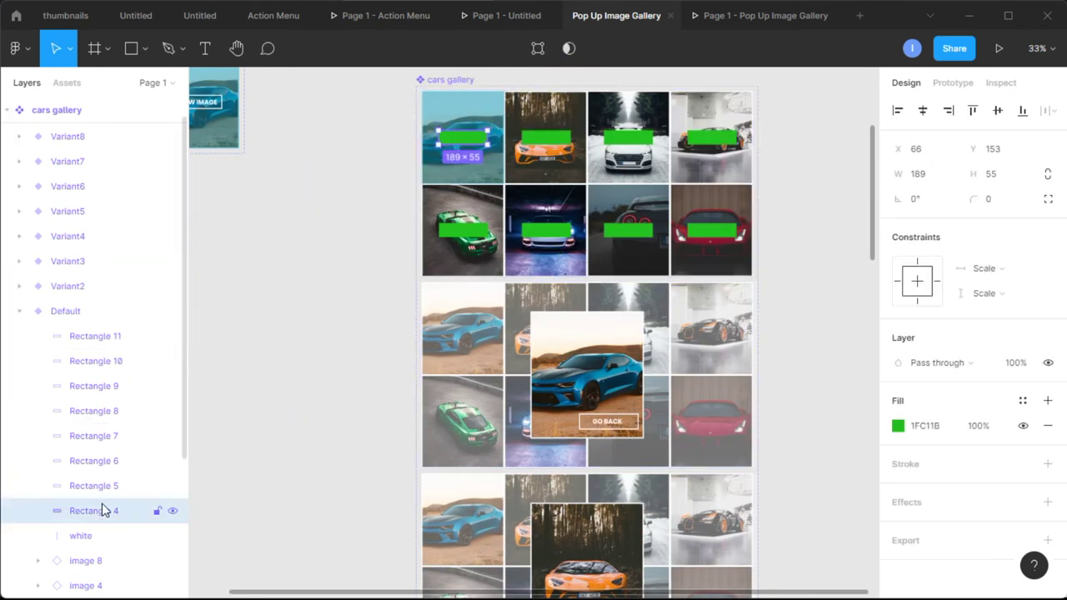
left_click(968, 92)
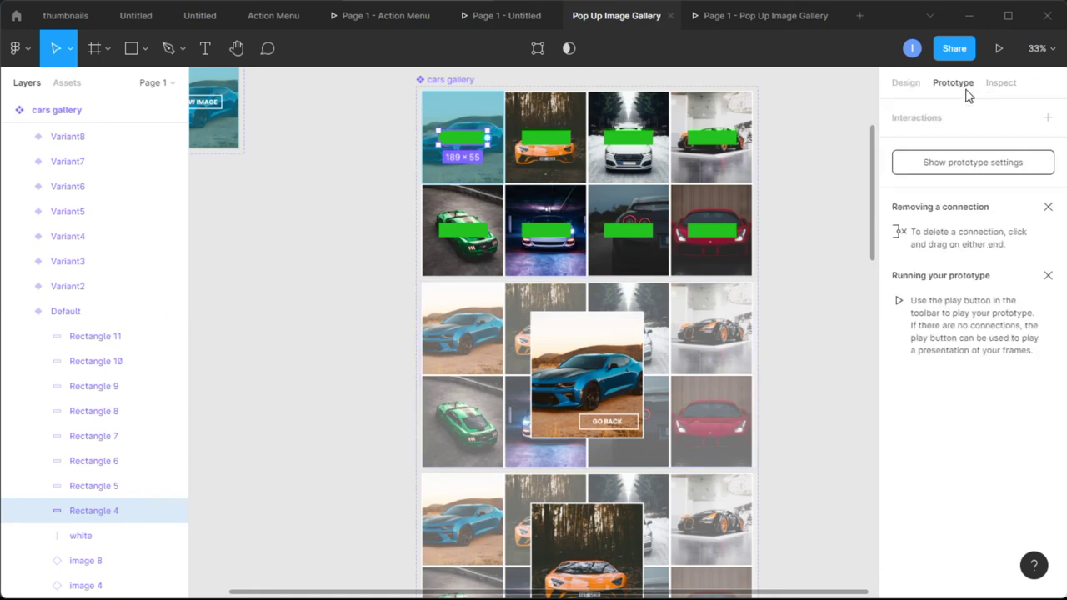
left_click(1047, 120)
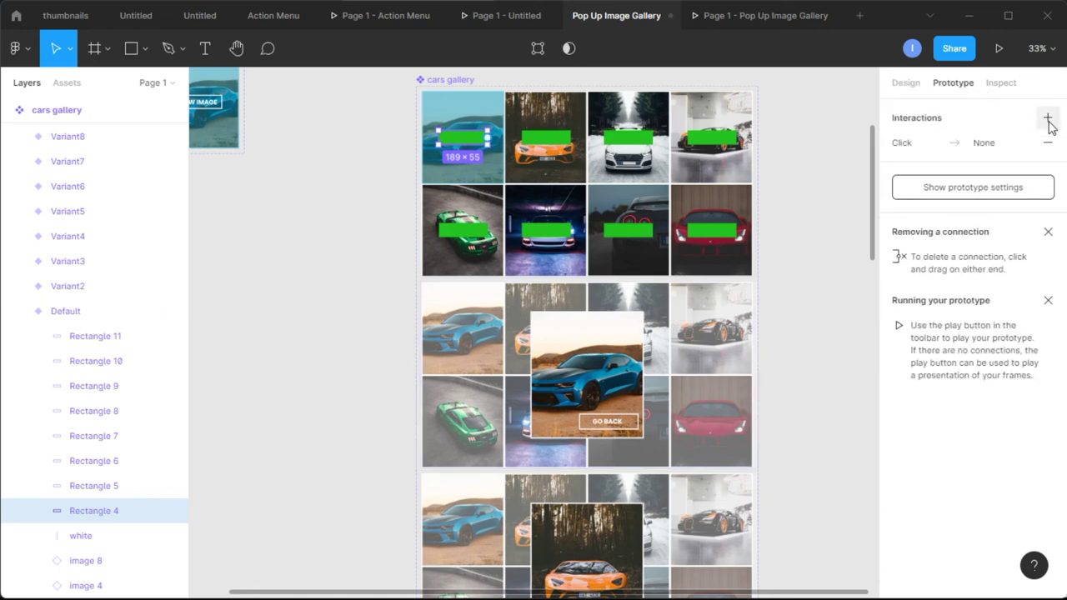
left_click(948, 143)
left_click(762, 205)
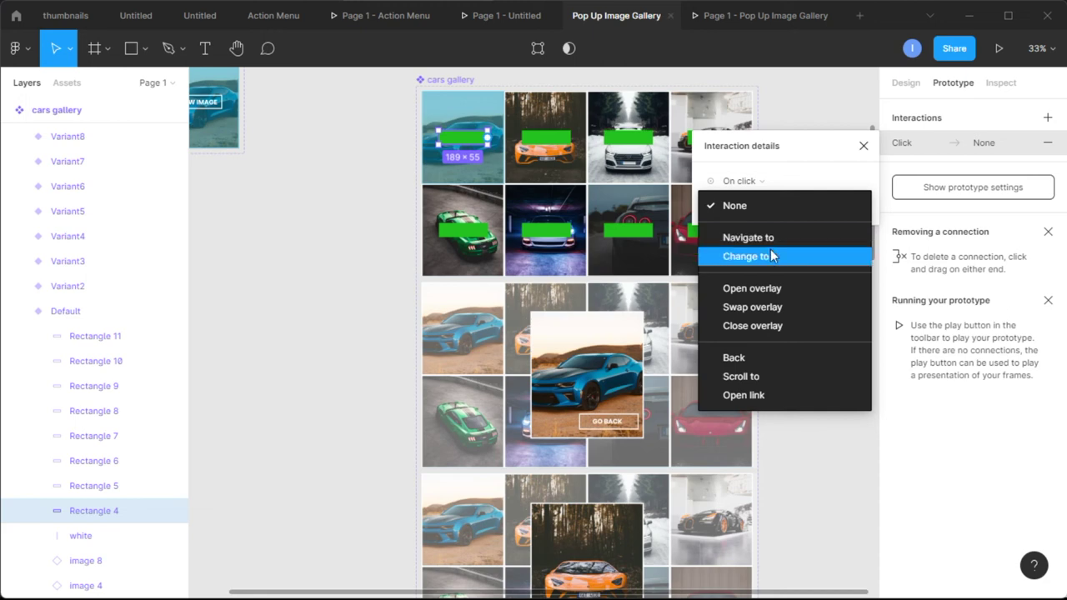
left_click(776, 258)
left_click(801, 233)
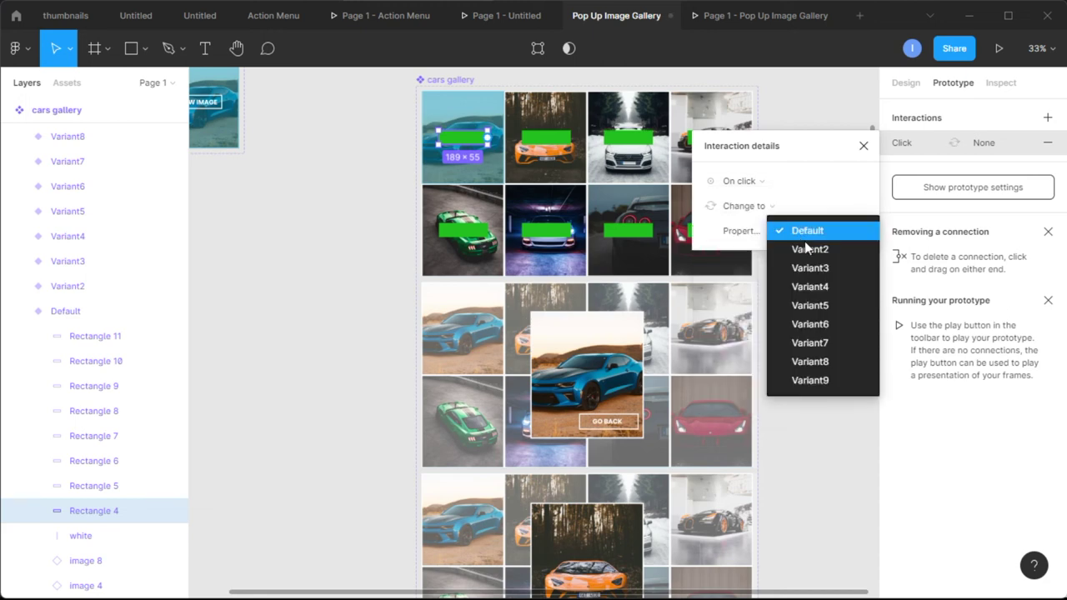
left_click(808, 248)
left_click(864, 146)
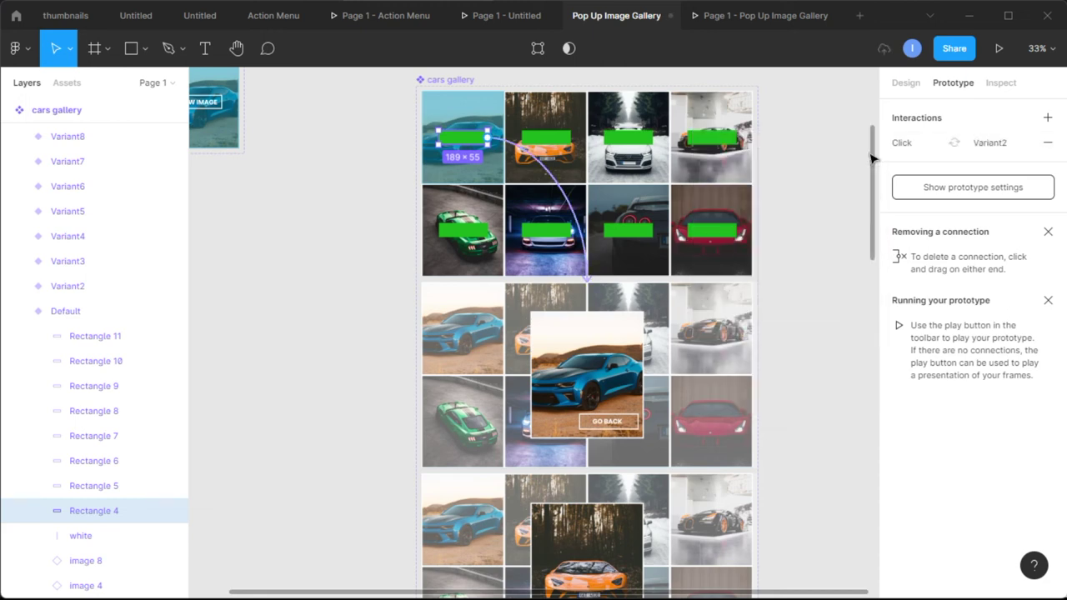
Link the second thumbnail's green box to Variant3 and the third to its enlarged variant
left_click(555, 145)
left_click_drag(571, 137, 609, 542)
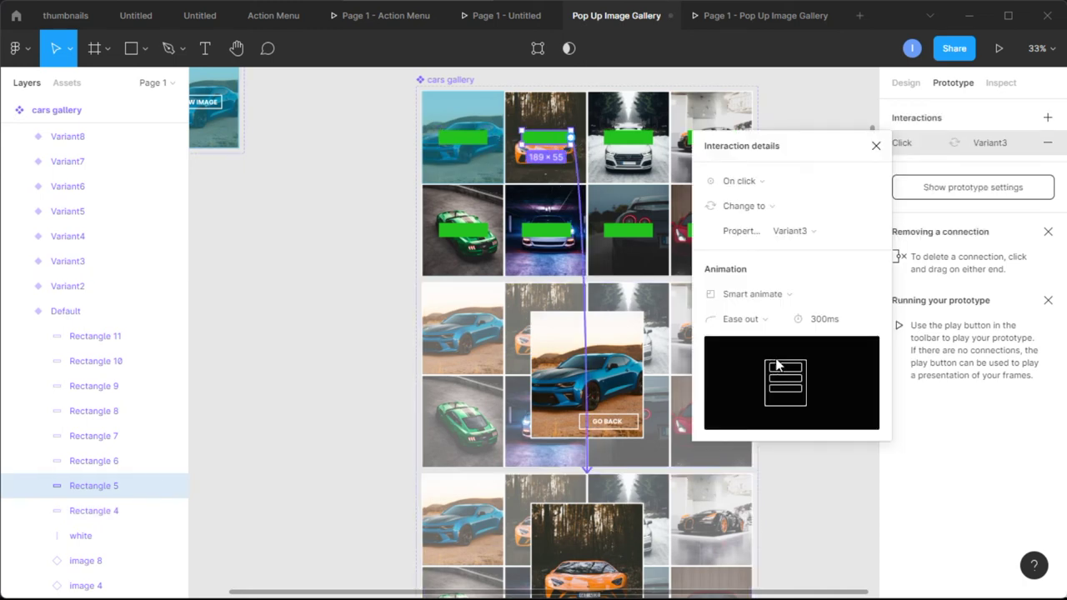
left_click(875, 146)
left_click(628, 137)
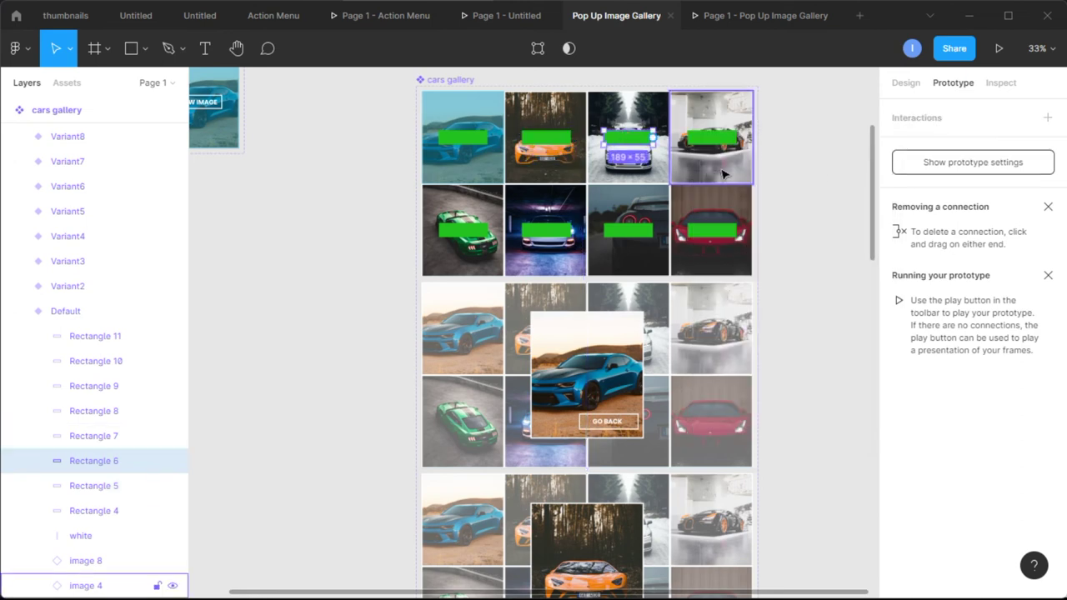
scroll(723, 173, "down", 5)
left_click_drag(688, 154, 665, 390)
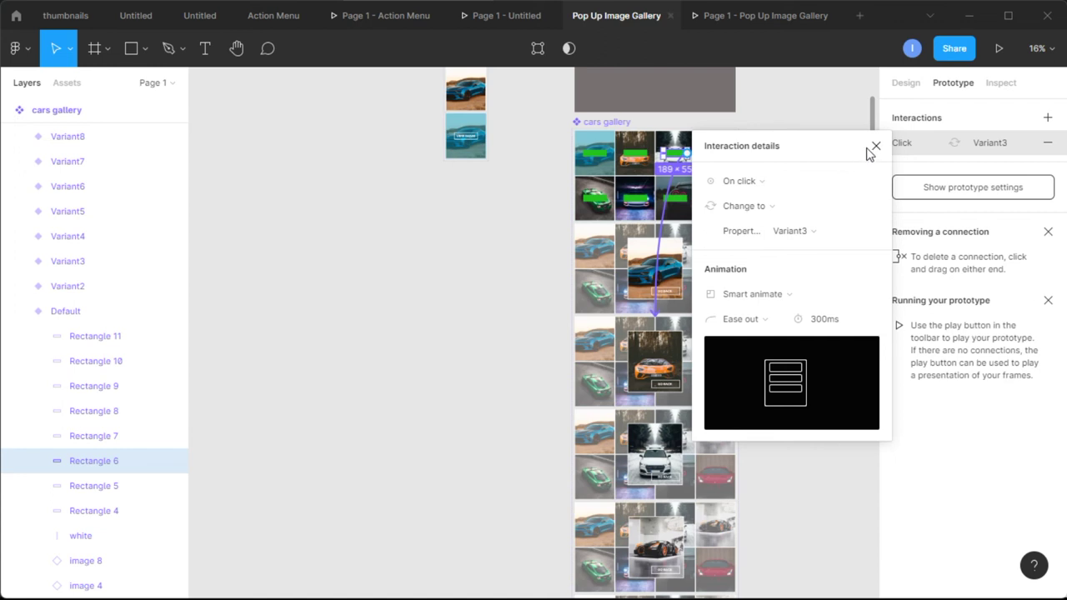
left_click(874, 148)
Link the fourth thumbnail's box to Variant4 and the green car's box to Variant6
left_click(718, 154)
left_click_drag(727, 154, 690, 451)
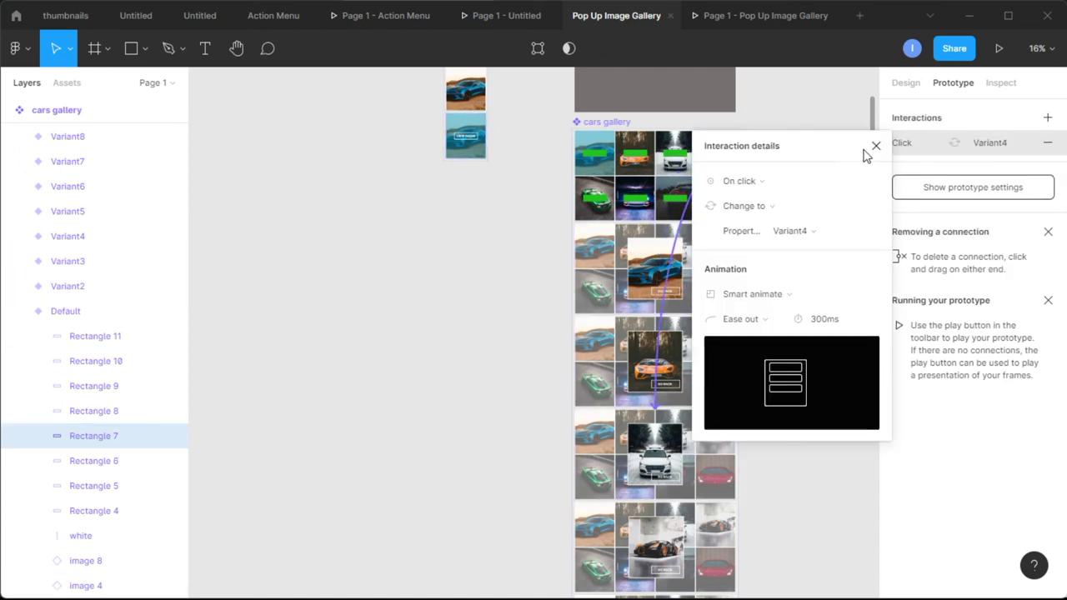
left_click(875, 147)
left_click(606, 200)
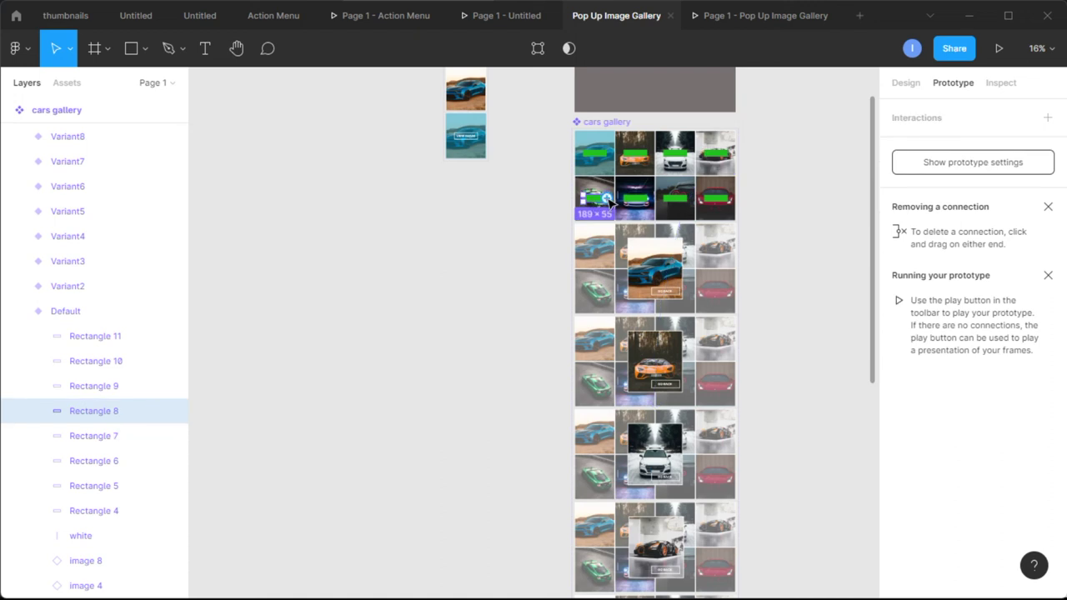
left_click_drag(607, 200, 648, 523)
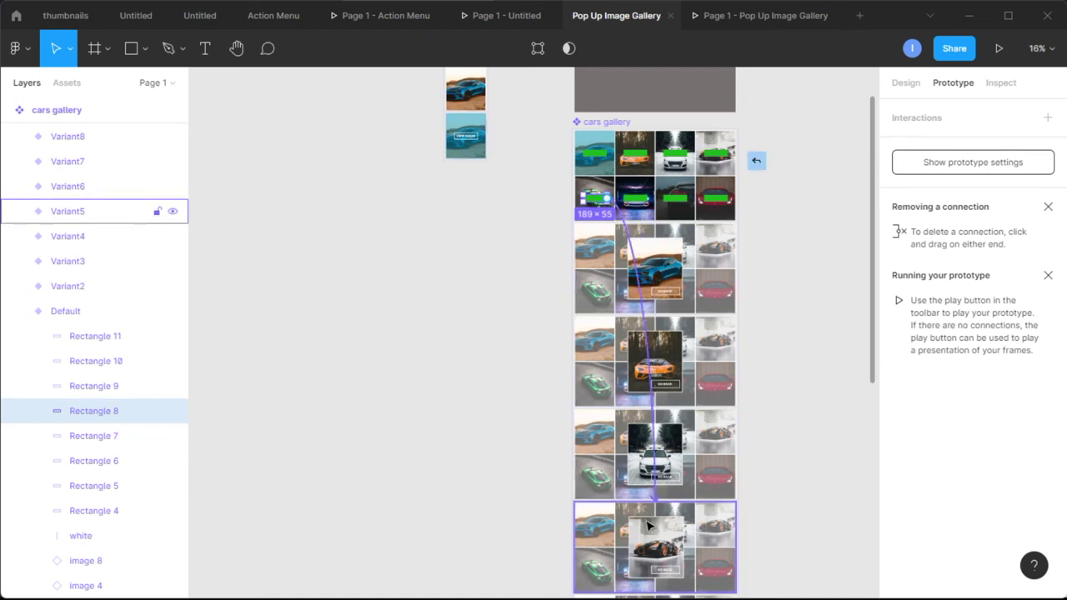
left_click_drag(648, 525, 660, 444)
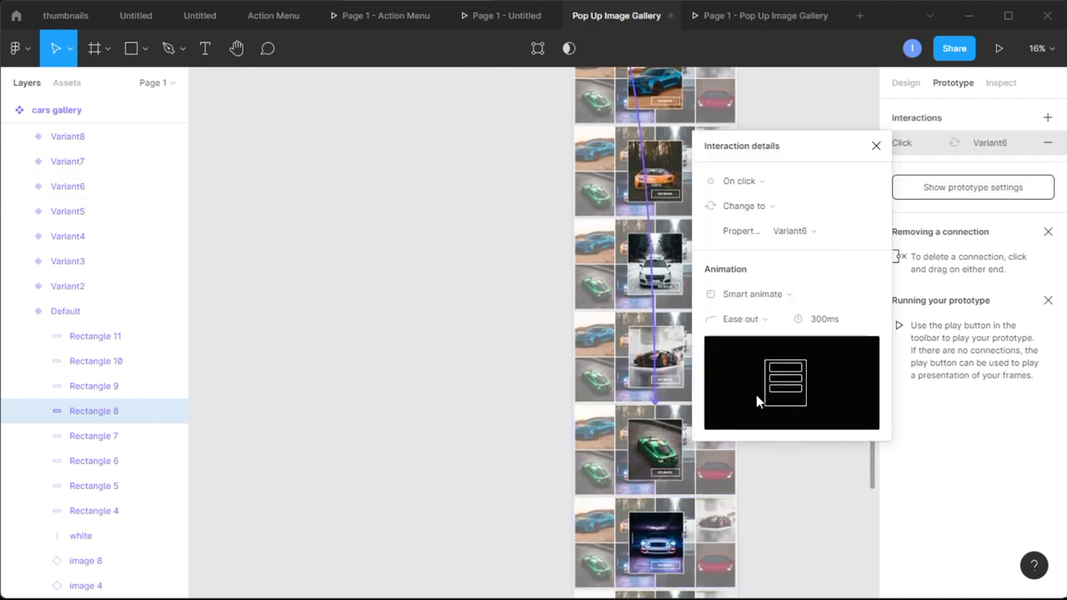
left_click(876, 150)
Link the next two boxes to Variant7 and Variant8, and the red car's box to Variant9
scroll(850, 204, "down", 3)
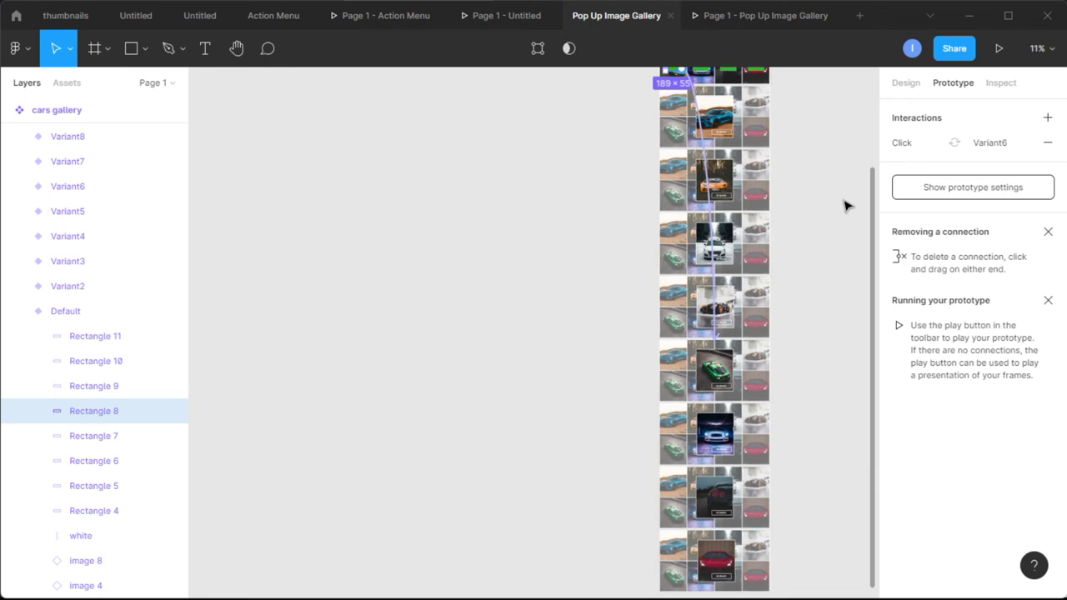
scroll(846, 204, "up", 1)
left_click(712, 99)
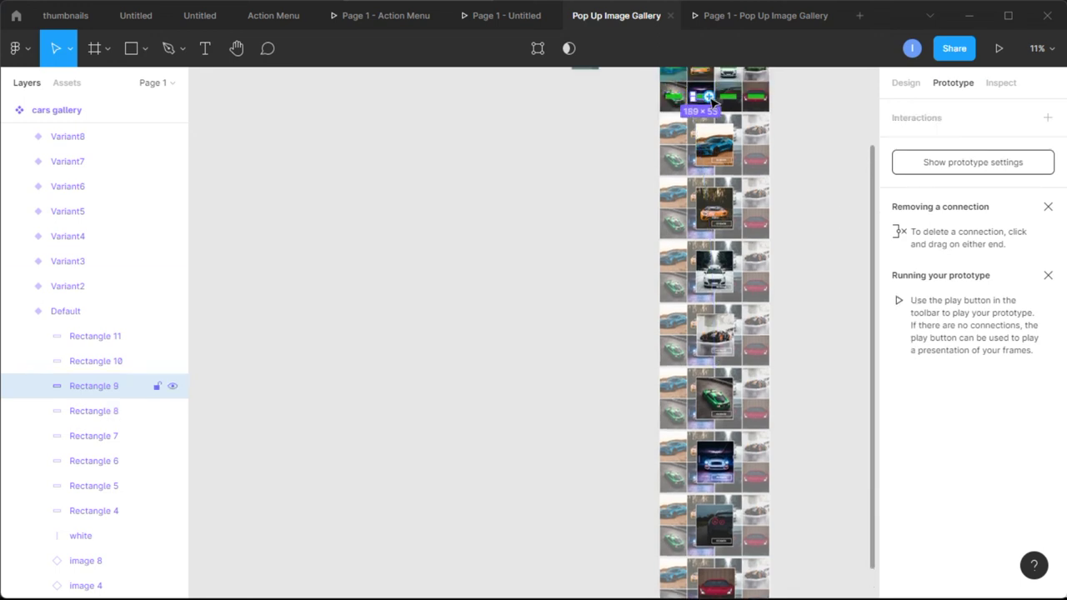
left_click_drag(713, 114, 698, 486)
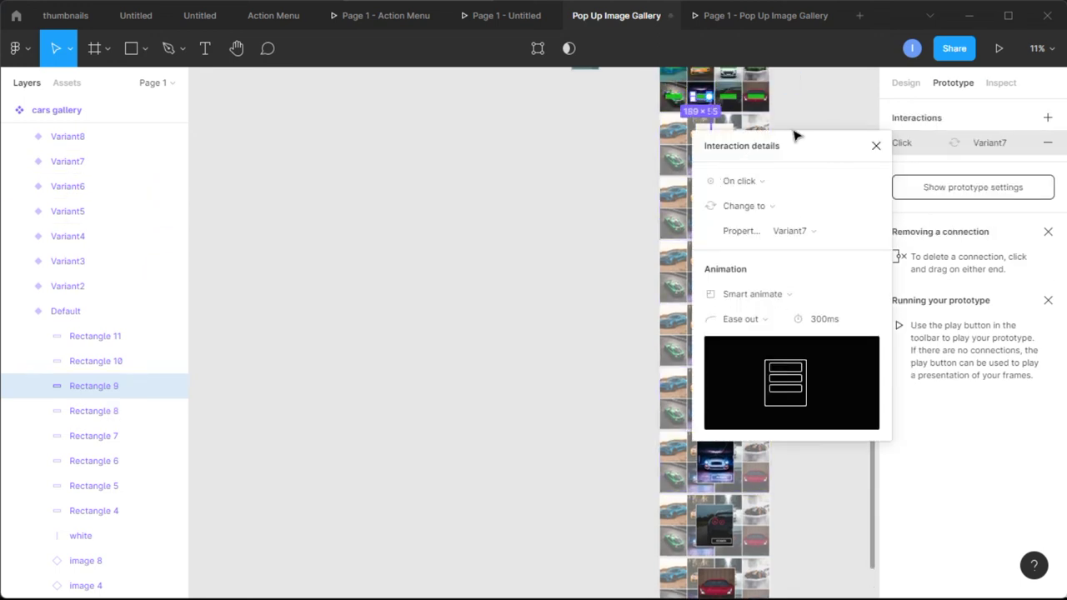
left_click(873, 147)
left_click(738, 103)
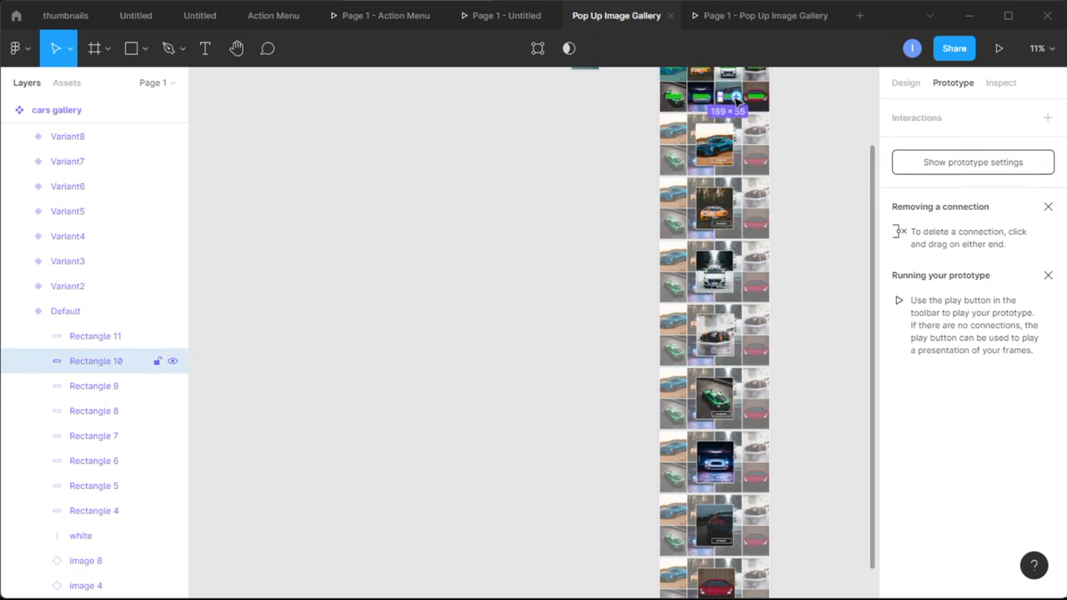
left_click_drag(736, 98, 714, 521)
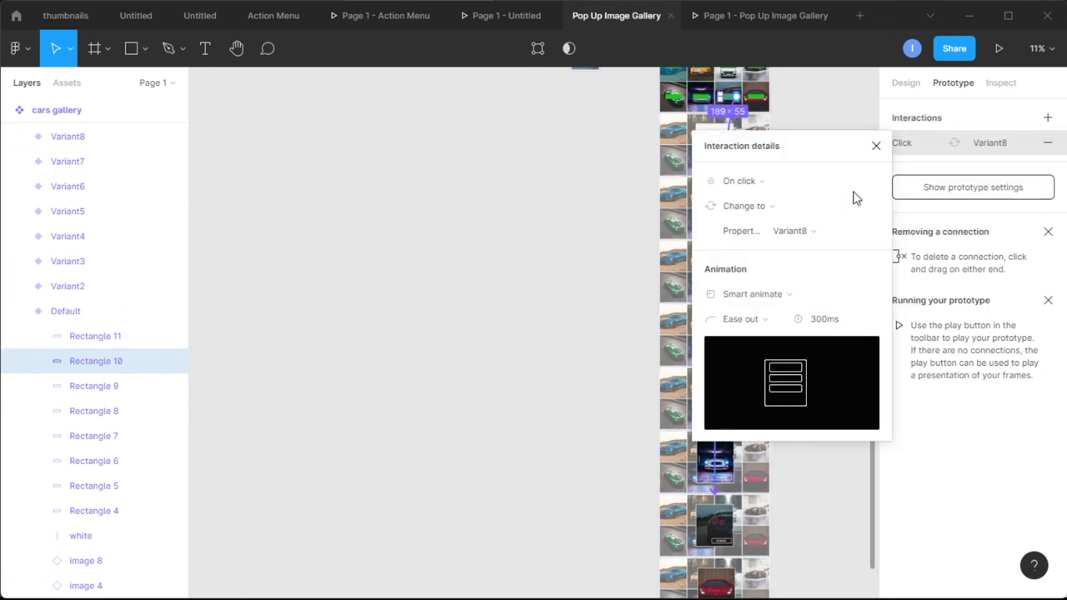
left_click(875, 148)
left_click(758, 97)
left_click_drag(765, 98, 741, 436)
left_click(875, 146)
Verify which variants two of the boxes link to, then clear the selection
scroll(845, 205, "up", 3)
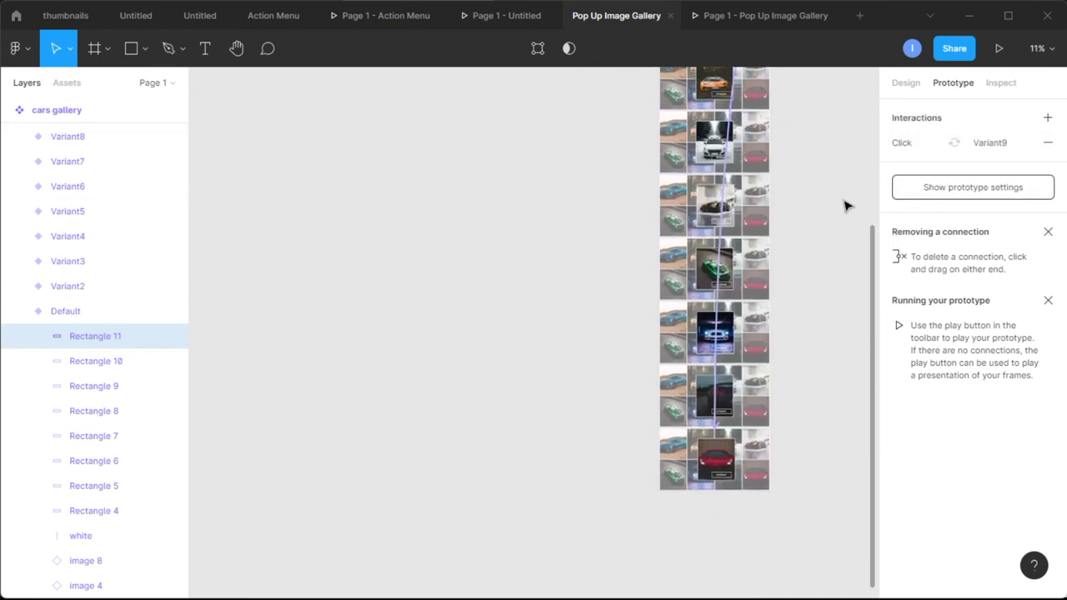
left_click(728, 128)
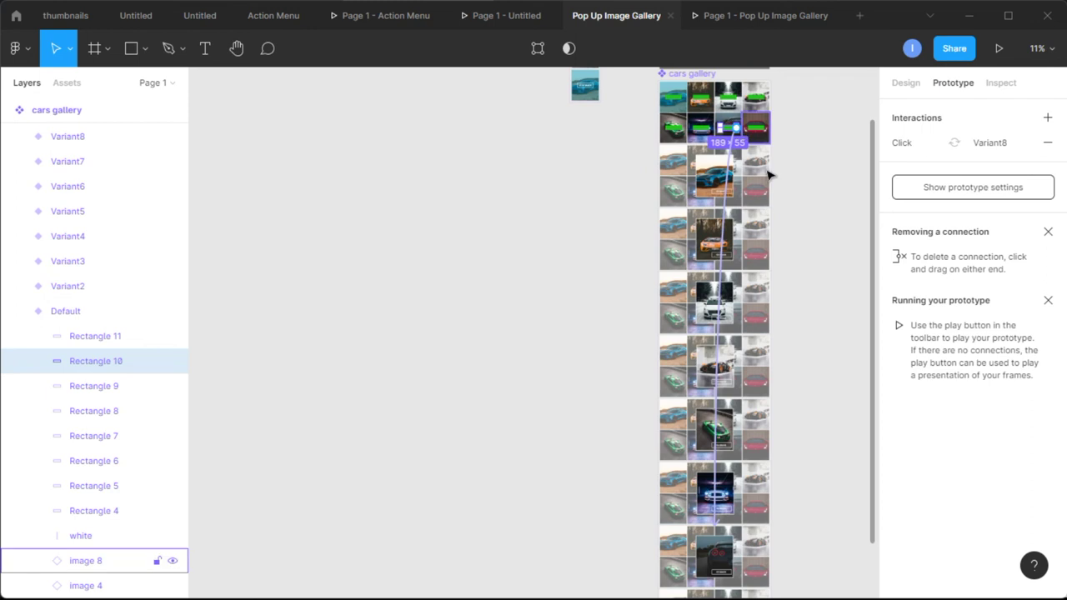
scroll(815, 265, "down", 2)
scroll(814, 265, "down", 1)
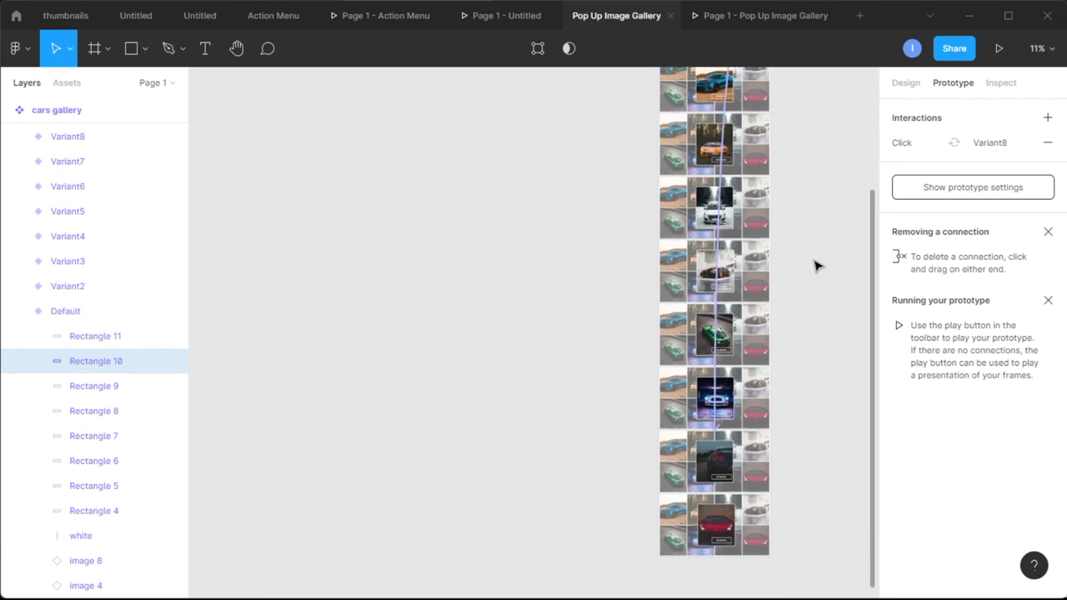
scroll(815, 265, "up", 5)
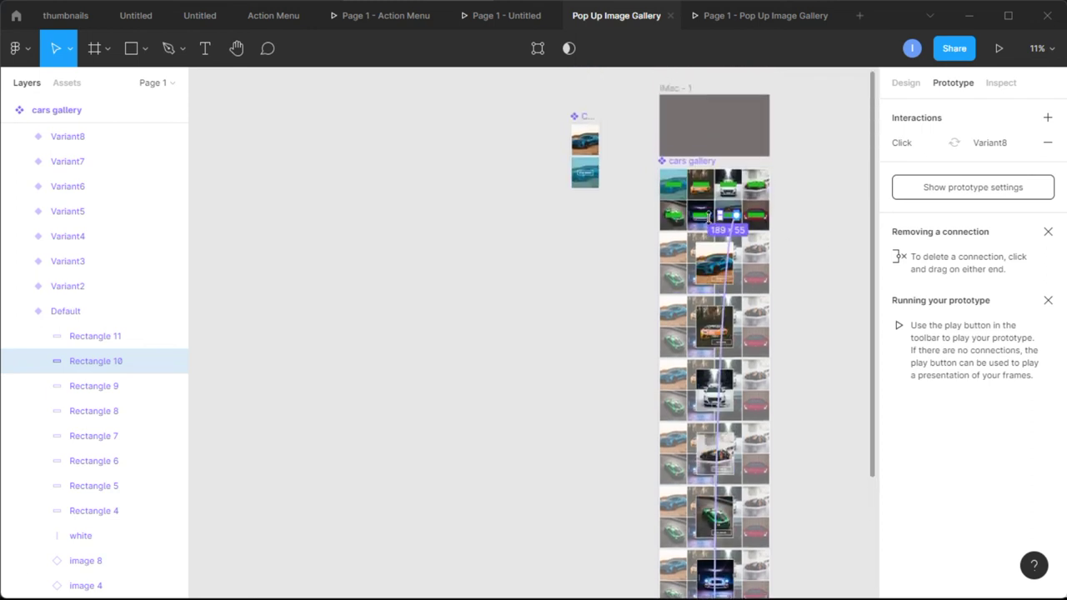
left_click(707, 218)
scroll(818, 338, "down", 4)
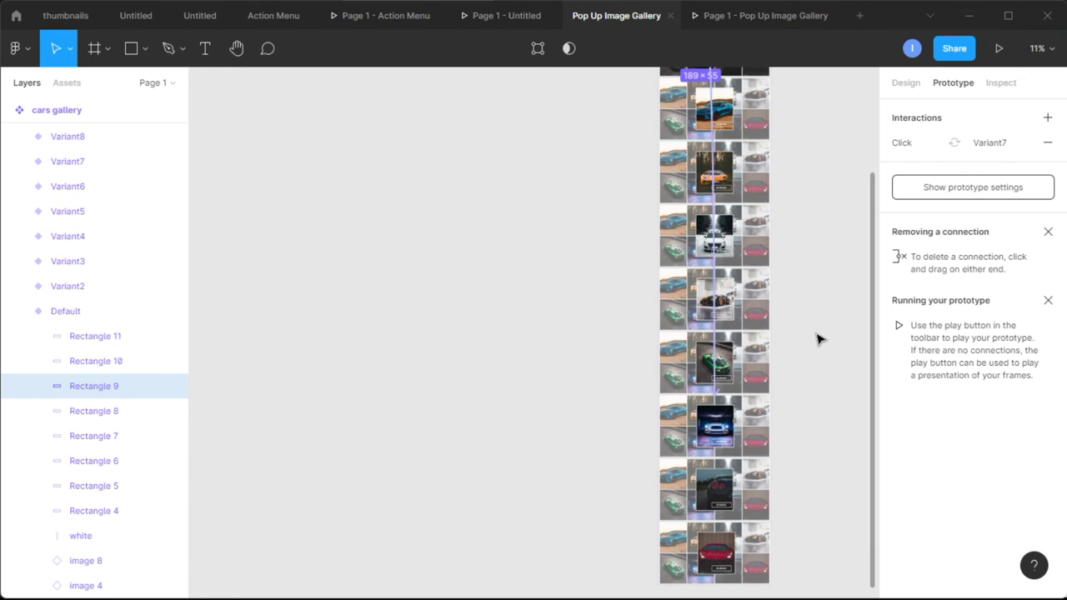
left_click(818, 339)
scroll(826, 311, "up", 6)
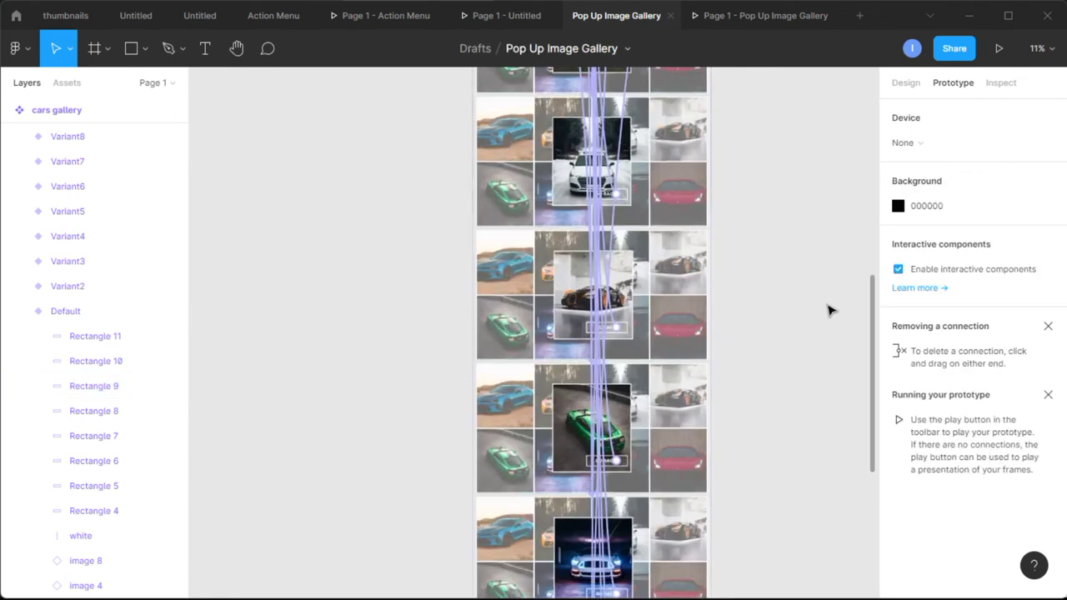
scroll(713, 379, "up", 8)
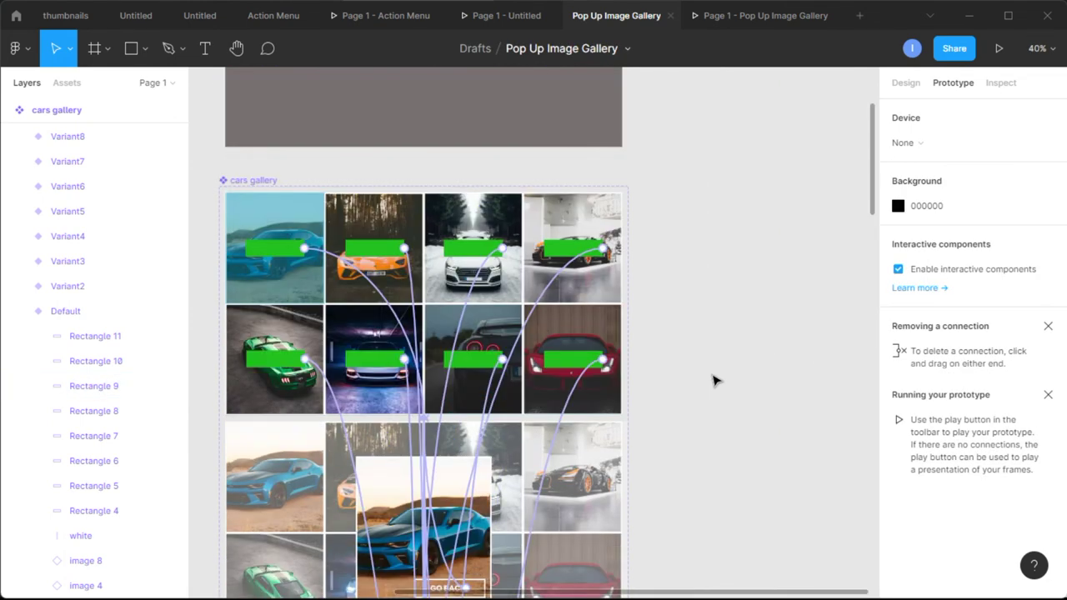
Set the first thumbnail's green box to 0% layer opacity
scroll(722, 328, "left", 4)
left_click(448, 270)
left_click(448, 269)
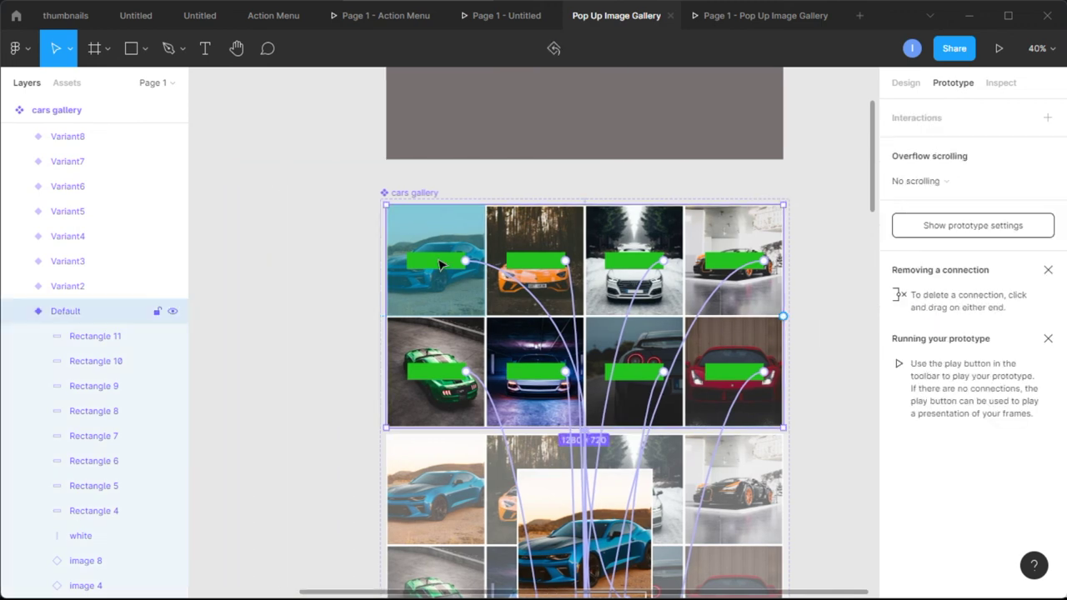
left_click(122, 337)
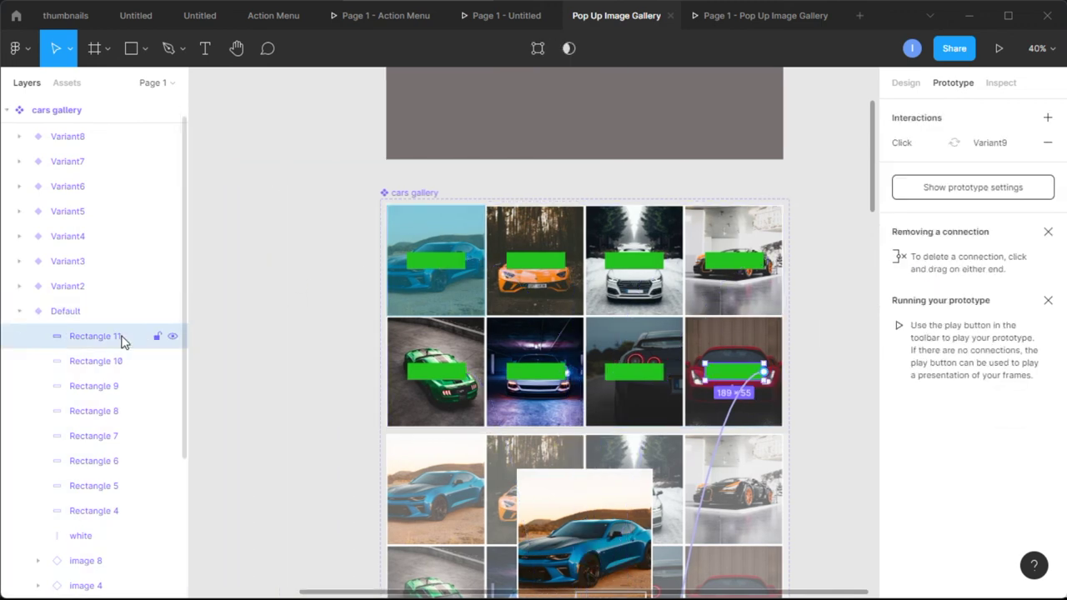
left_click(105, 510)
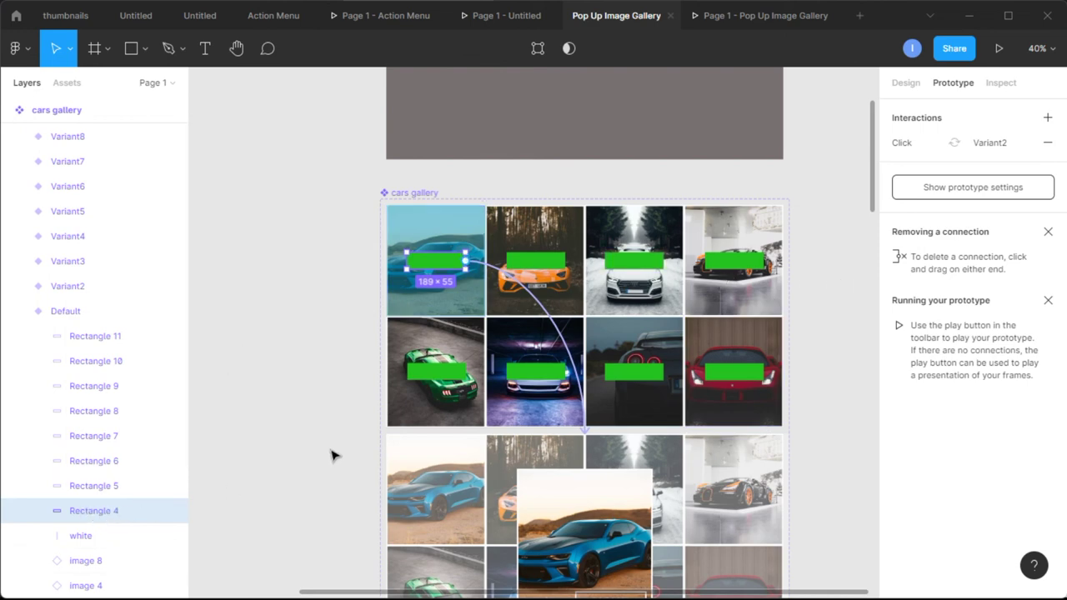
left_click(908, 87)
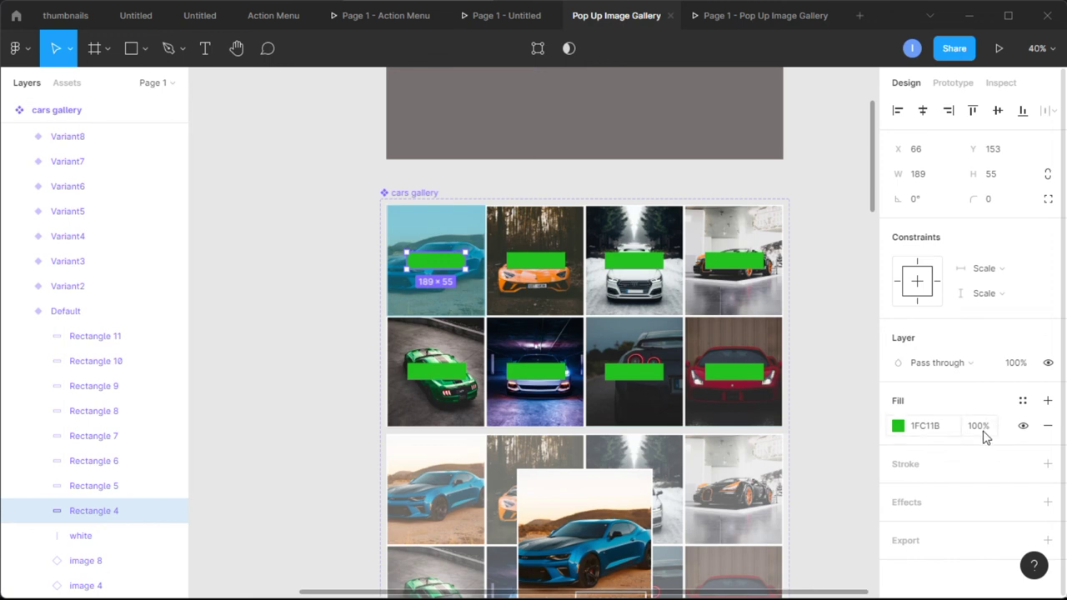
left_click(1016, 363)
type("0")
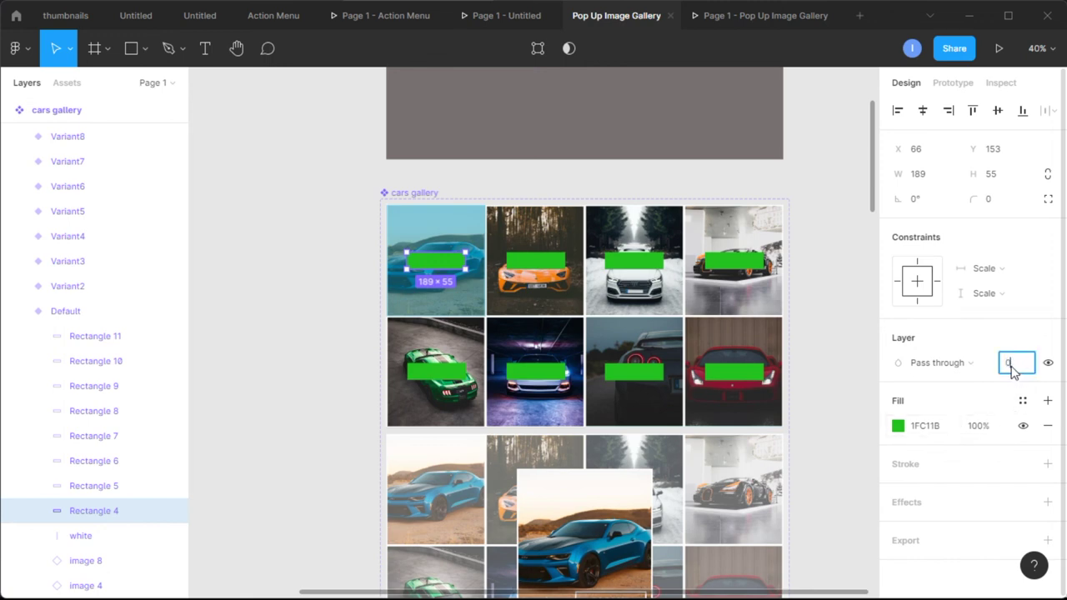
left_click(825, 376)
Select the remaining green rectangles in Layers and set them to 0% opacity too
left_click(547, 265)
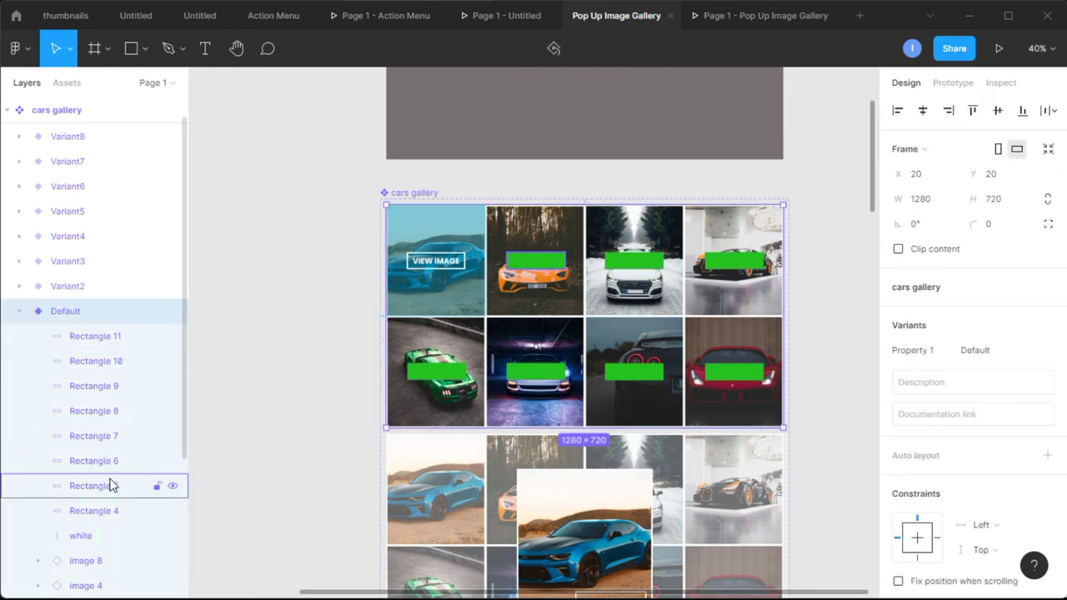
left_click(121, 340)
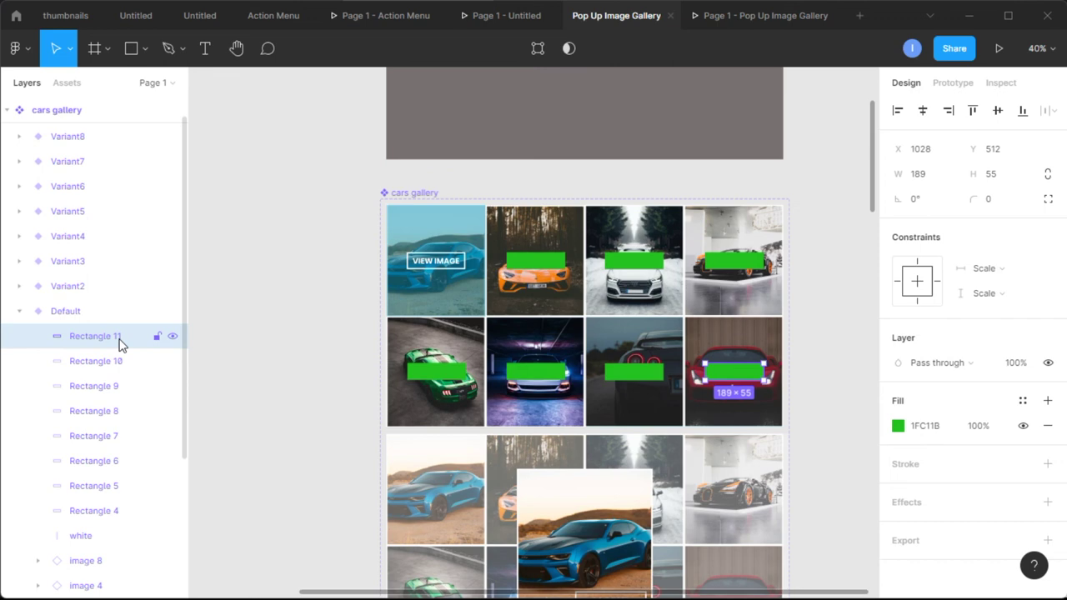
left_click(121, 361, "shift")
left_click(121, 386, "shift")
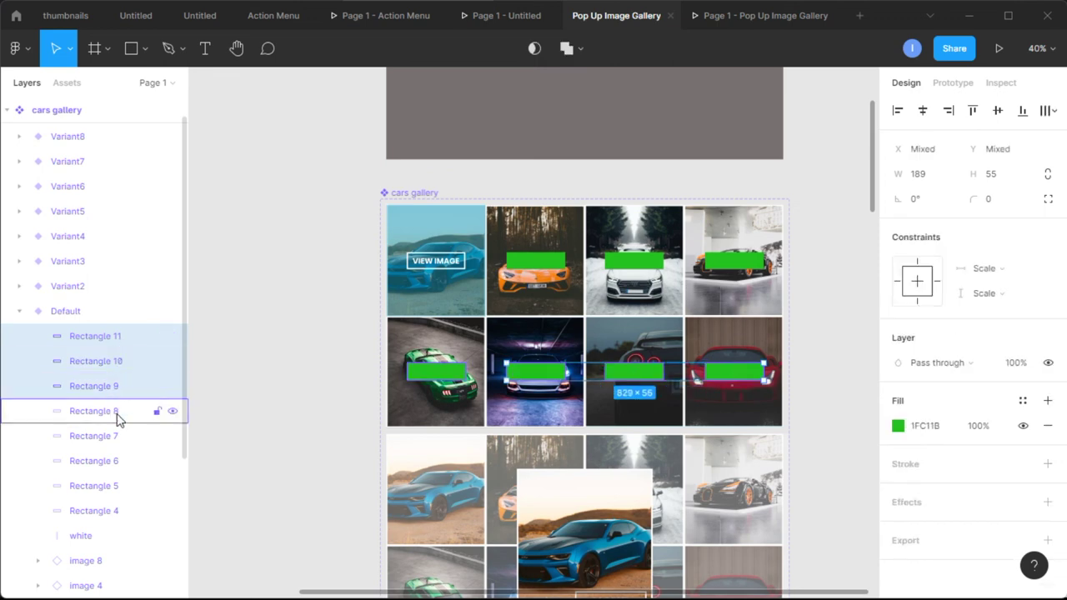
left_click(121, 411, "shift")
left_click(119, 436, "shift")
left_click(115, 461, "shift")
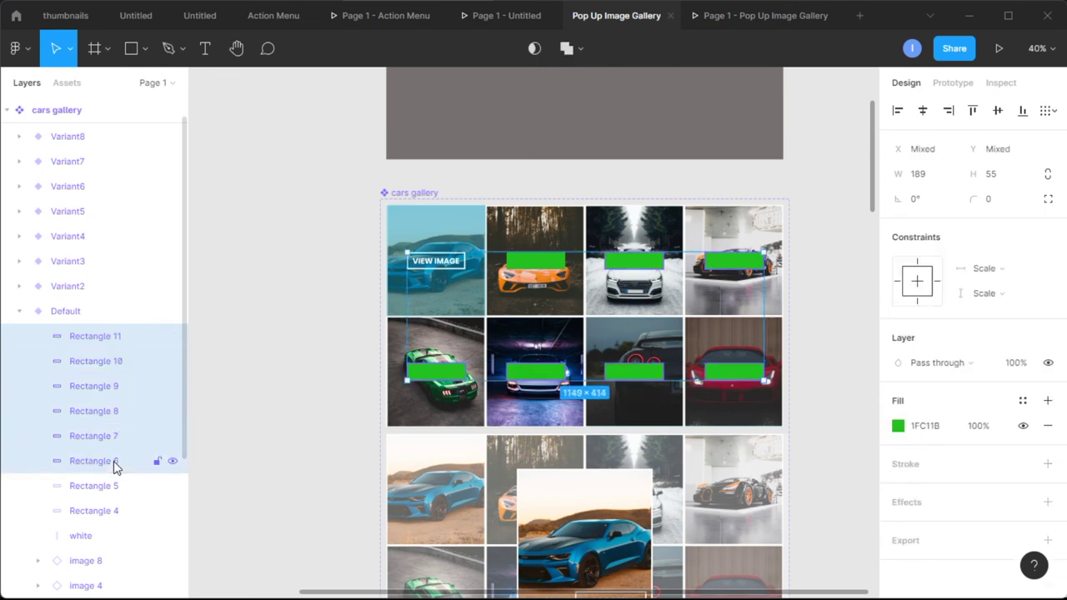
left_click(114, 485, "shift")
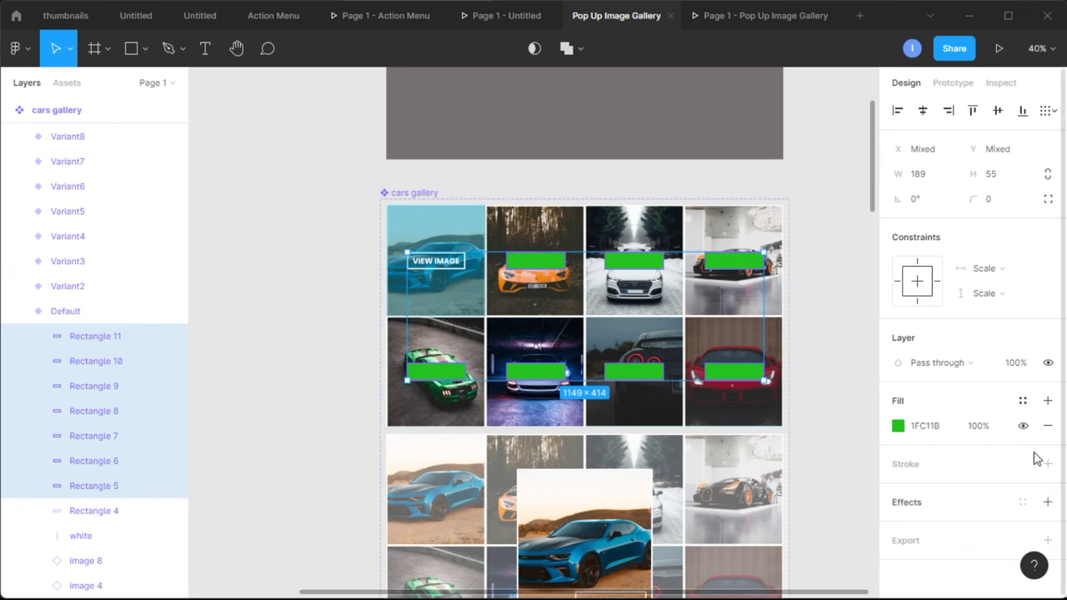
left_click(1017, 364)
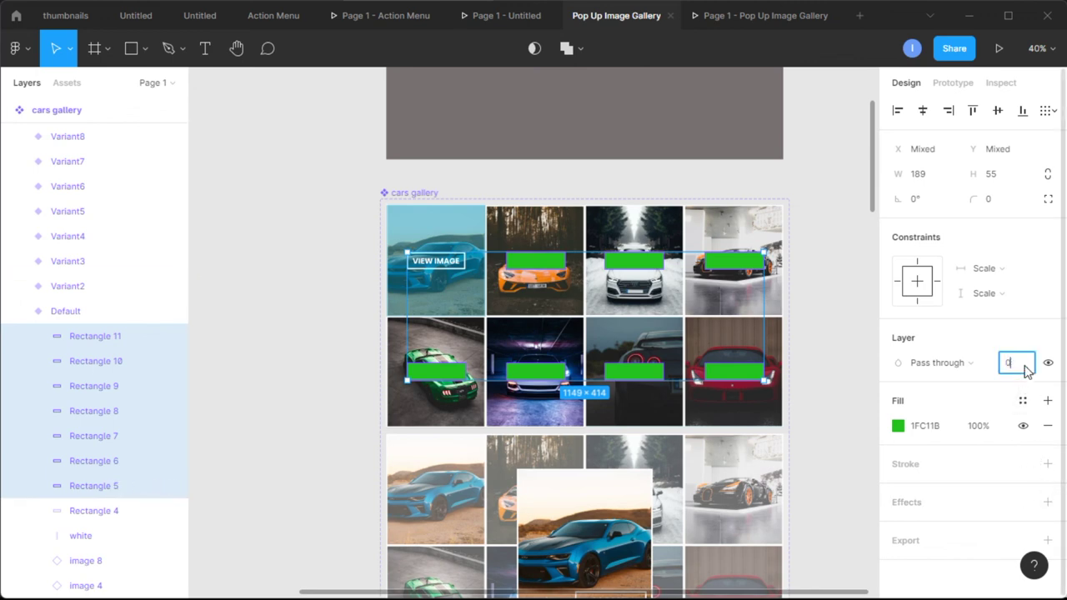
key("Return")
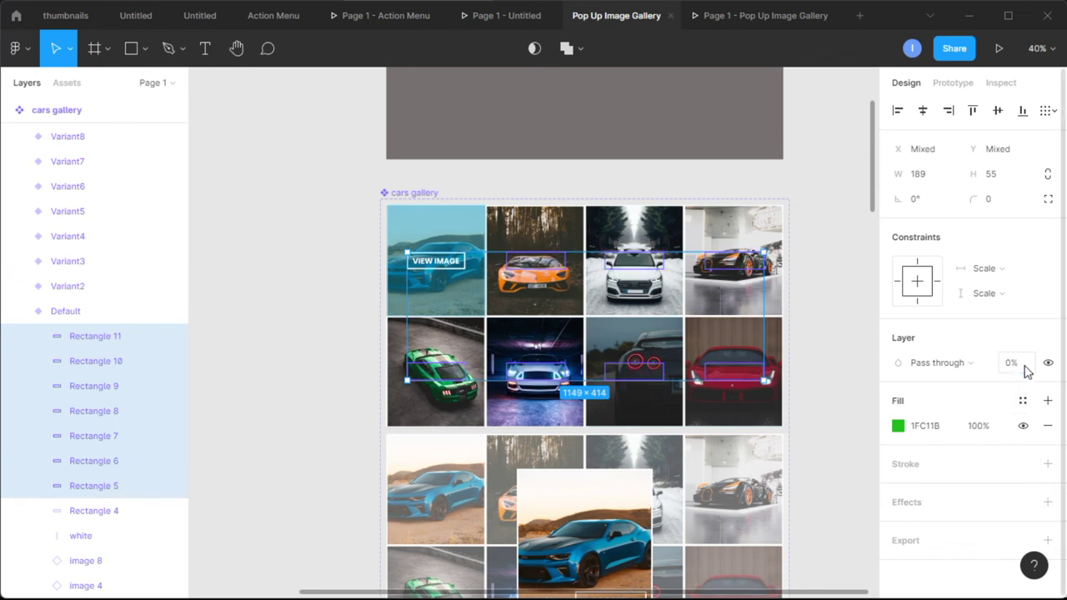
left_click(825, 277)
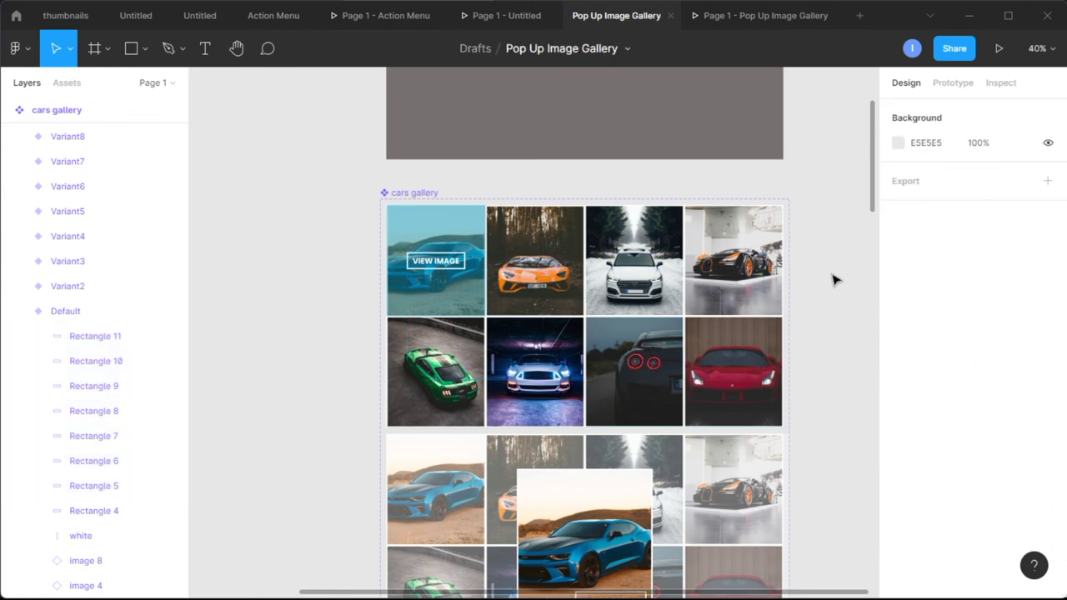
Switch the first car image's Property 1 back to Default and preview the prototype
left_click(423, 275)
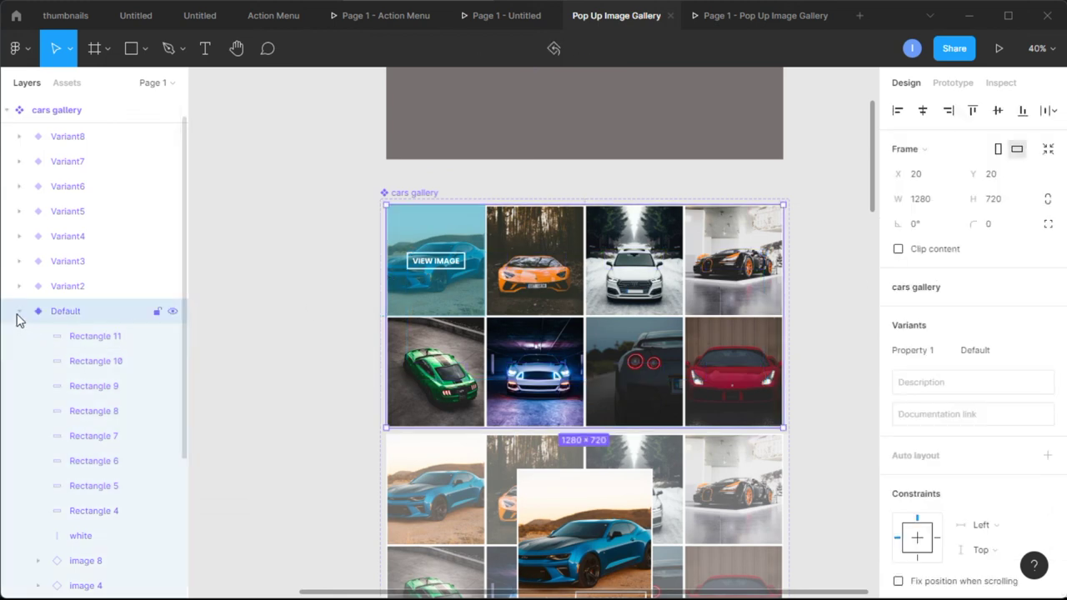
left_click(19, 312)
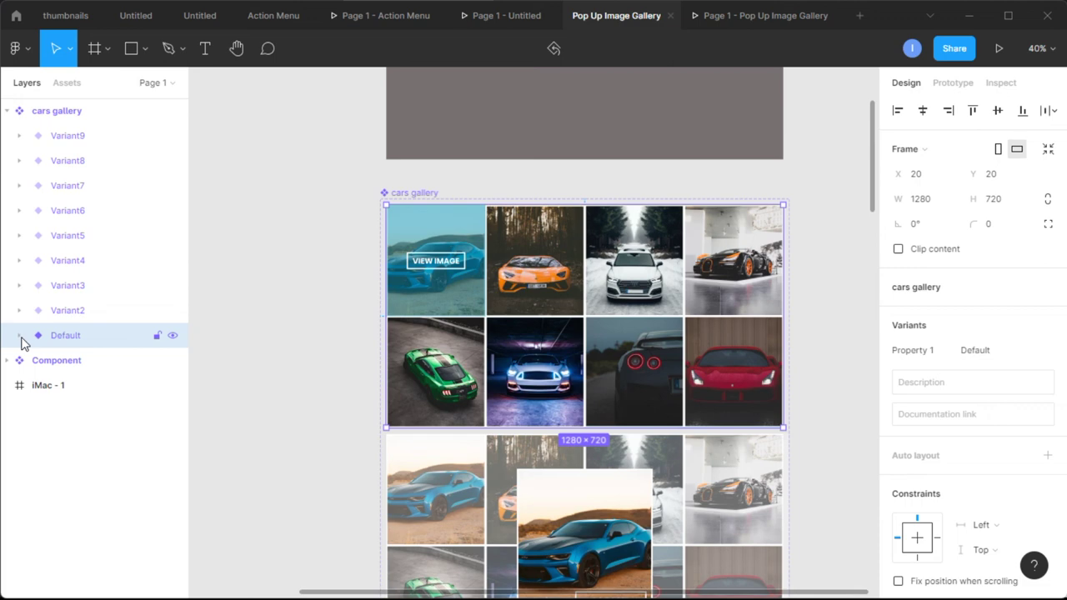
left_click(20, 337)
scroll(108, 536, "down", 5)
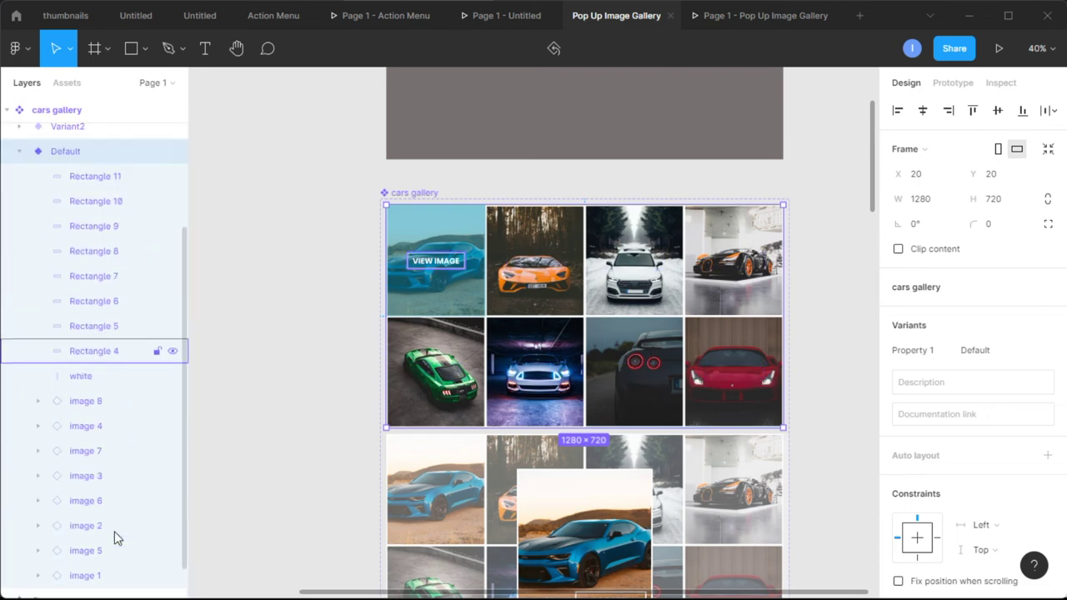
left_click(102, 535)
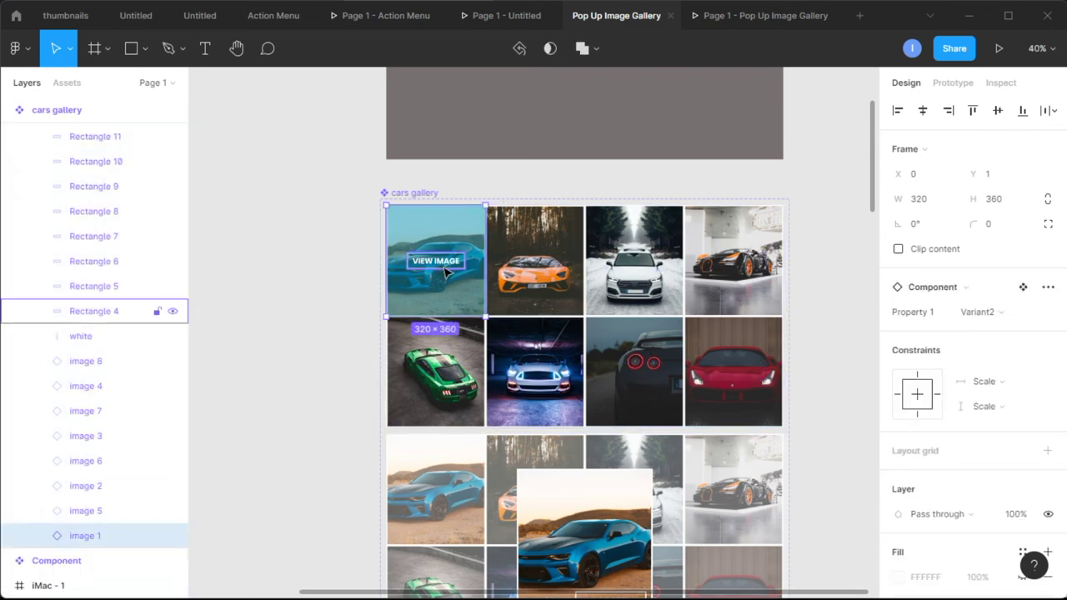
left_click(994, 314)
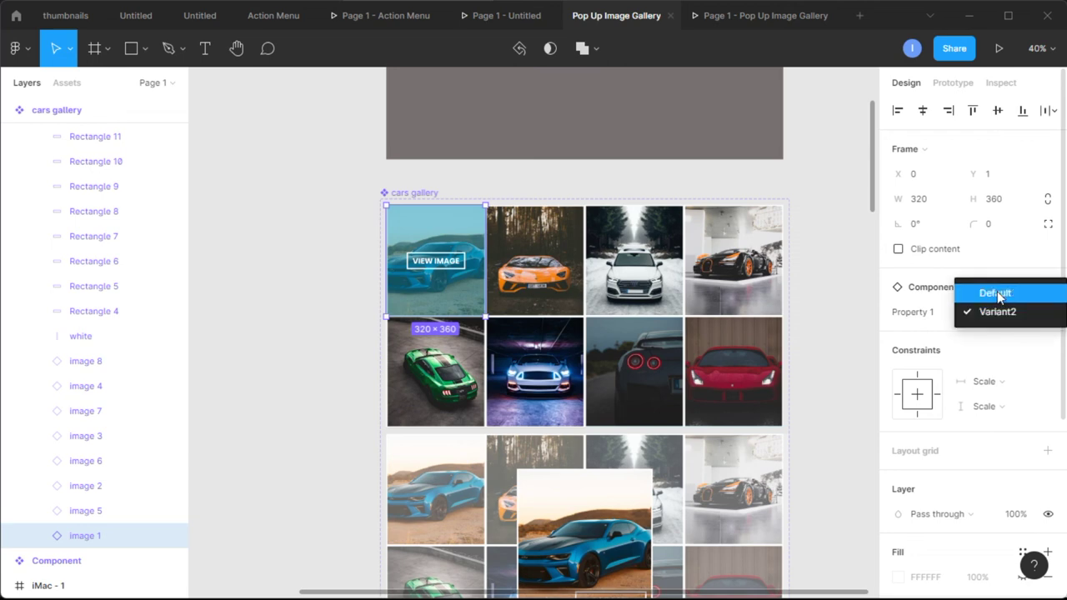
left_click(997, 293)
left_click(821, 272)
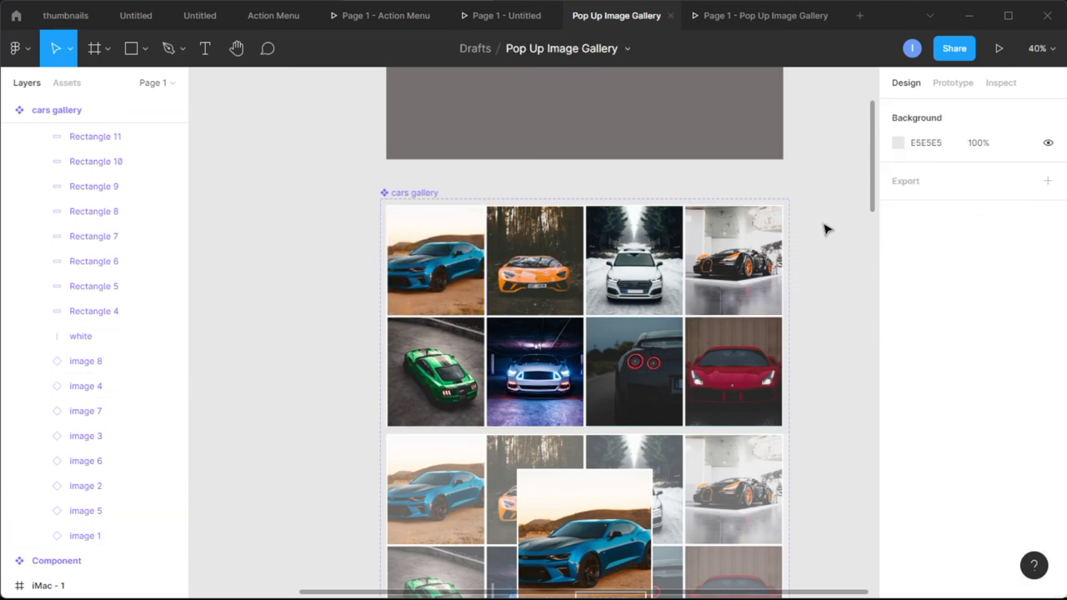
left_click(1000, 48)
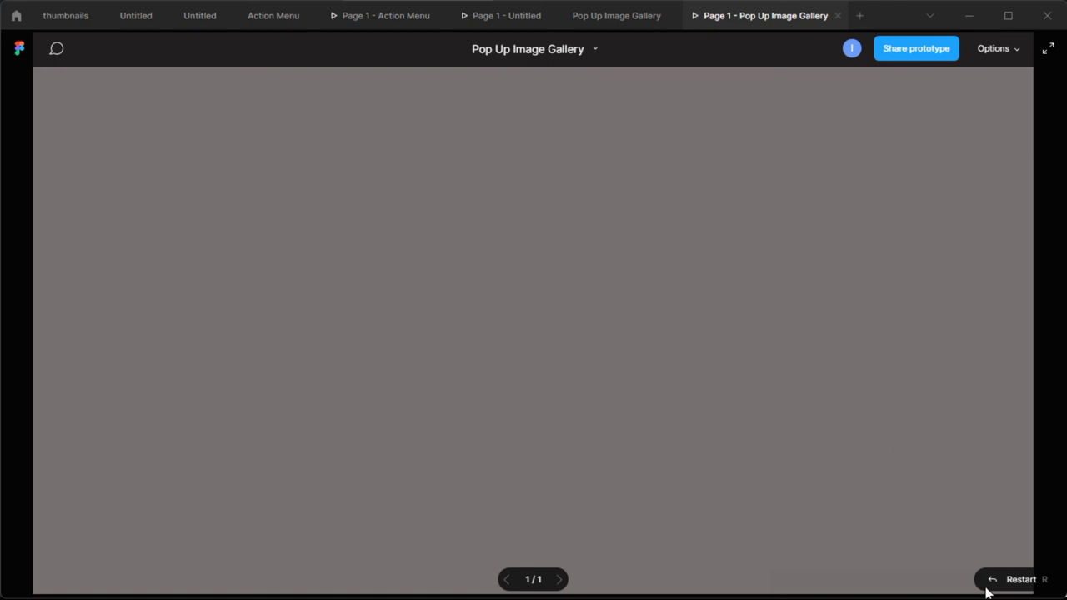
key("ctrl+w")
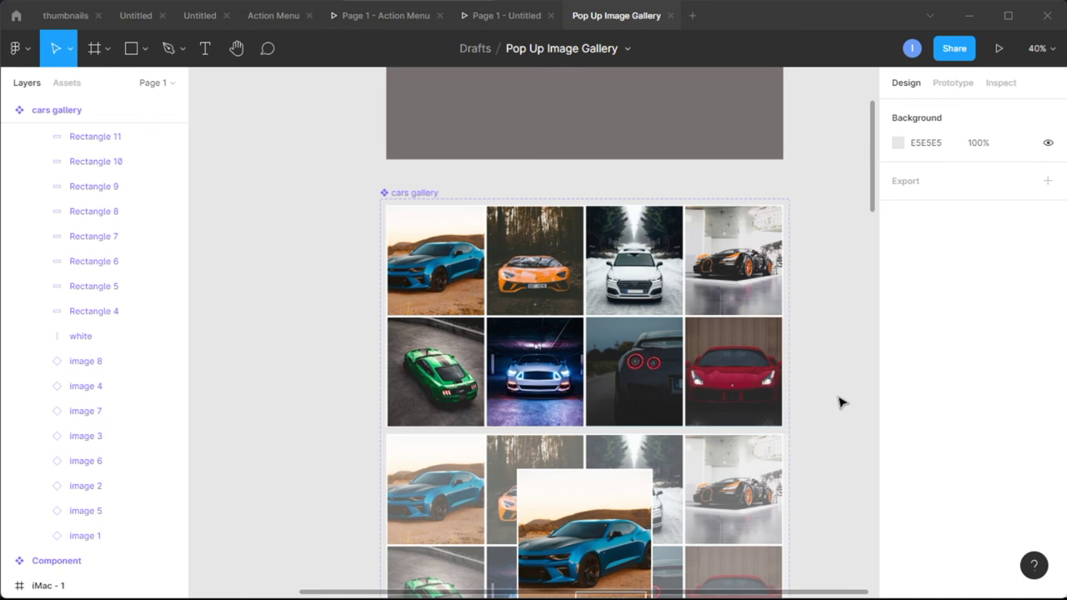
scroll(840, 400, "up", 3)
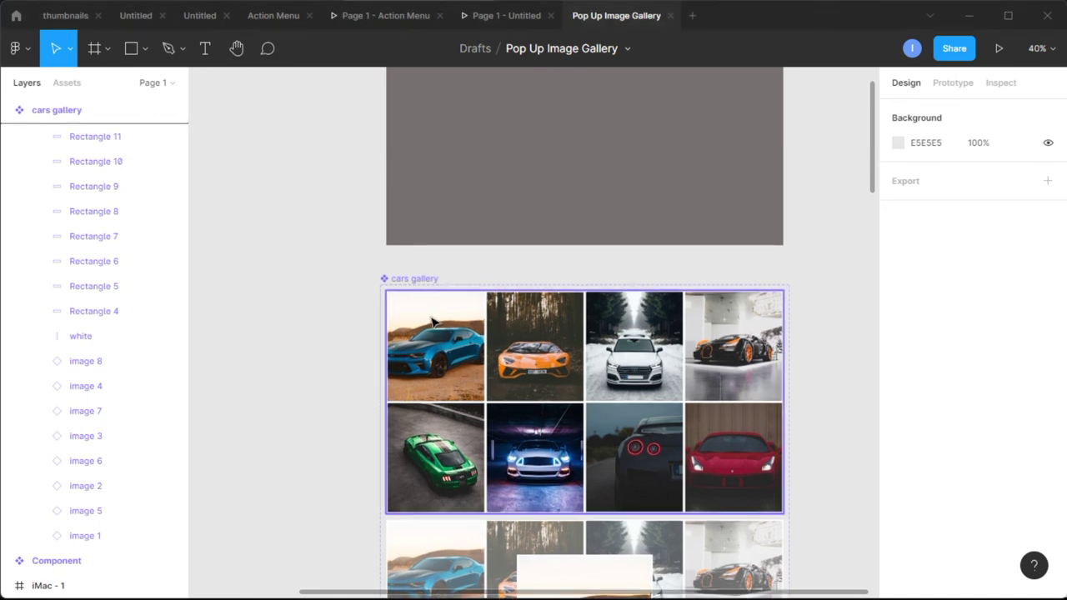
Place a cars gallery instance inside the iMac - 1 frame and start the presentation
left_click(432, 322)
scroll(490, 430, "up", 2)
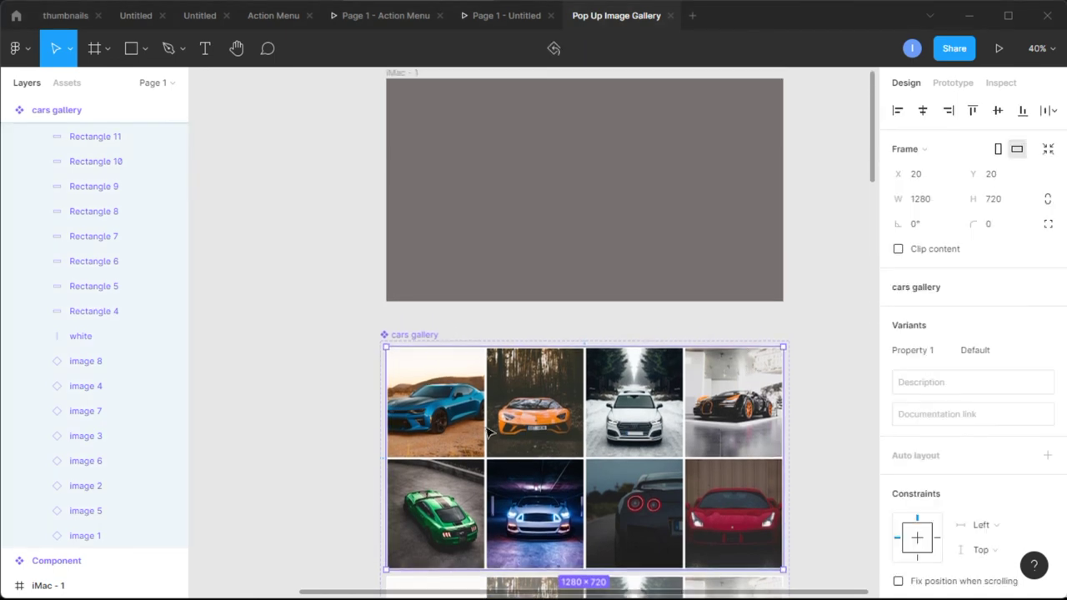
left_click_drag(433, 406, 440, 141)
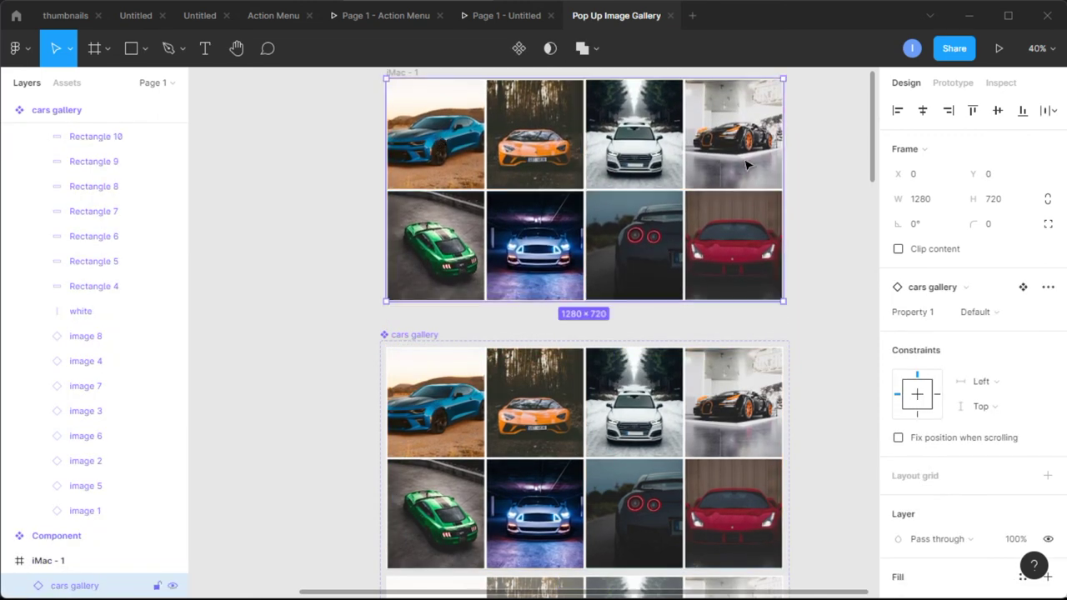
left_click(814, 165)
scroll(815, 165, "right", 1)
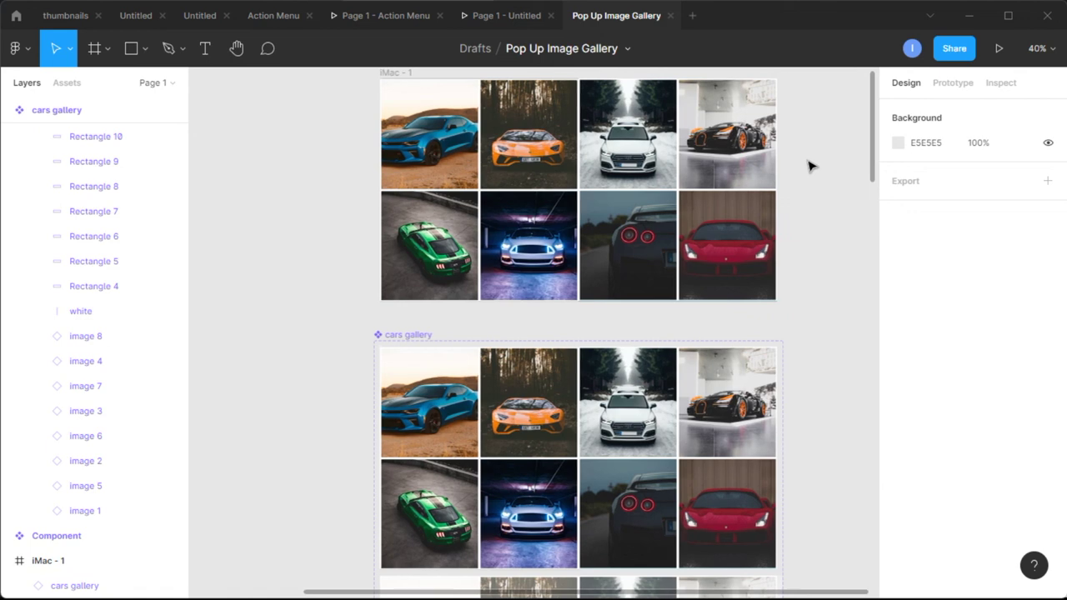
left_click(998, 48)
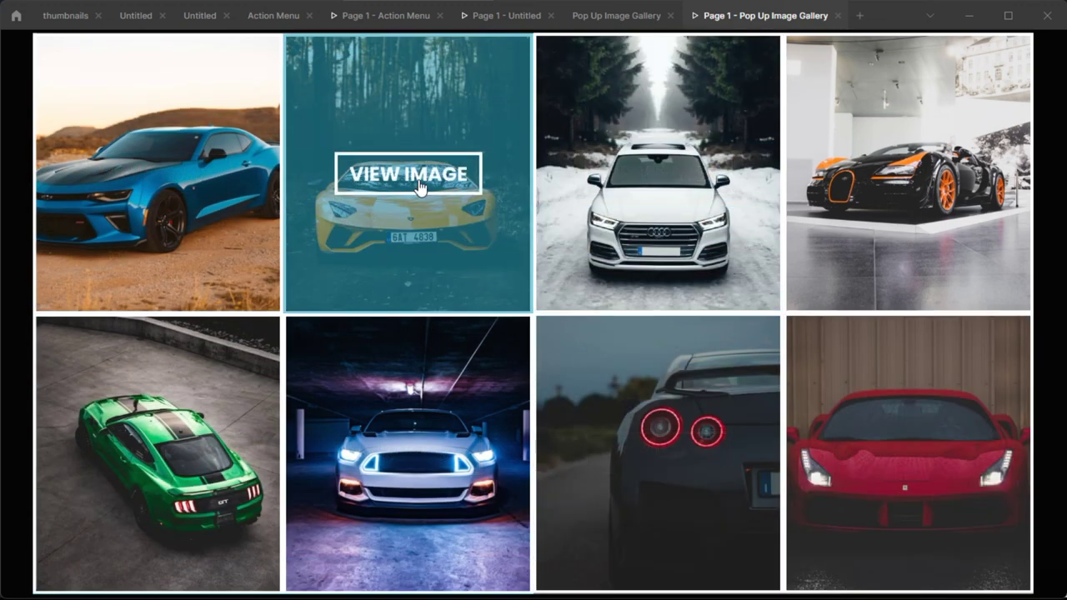
Open the orange car's enlarged popup, then GO BACK to the grid
left_click(414, 179)
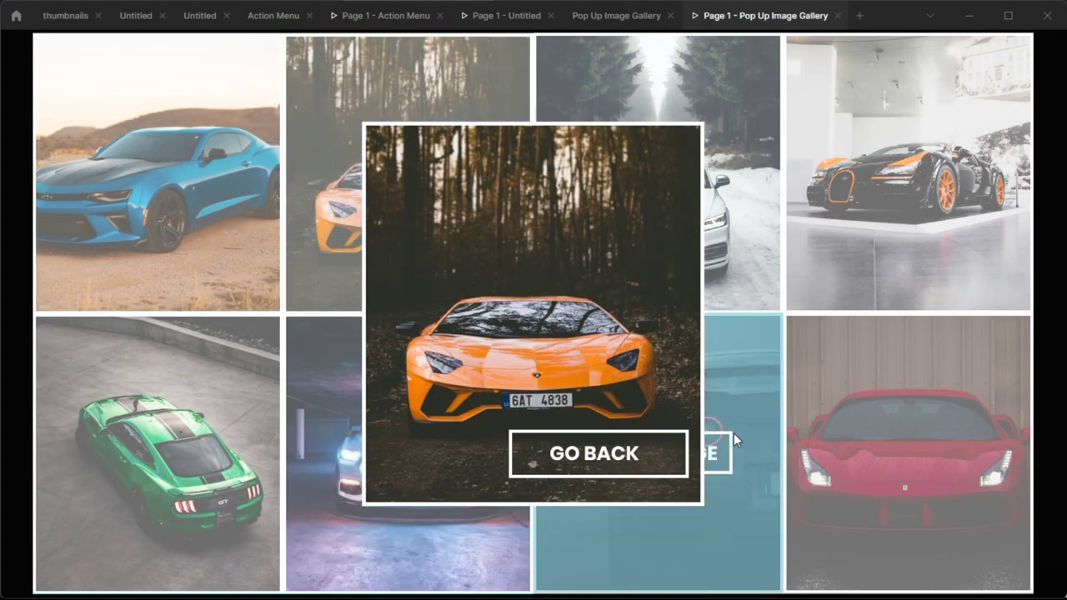
left_click(909, 171)
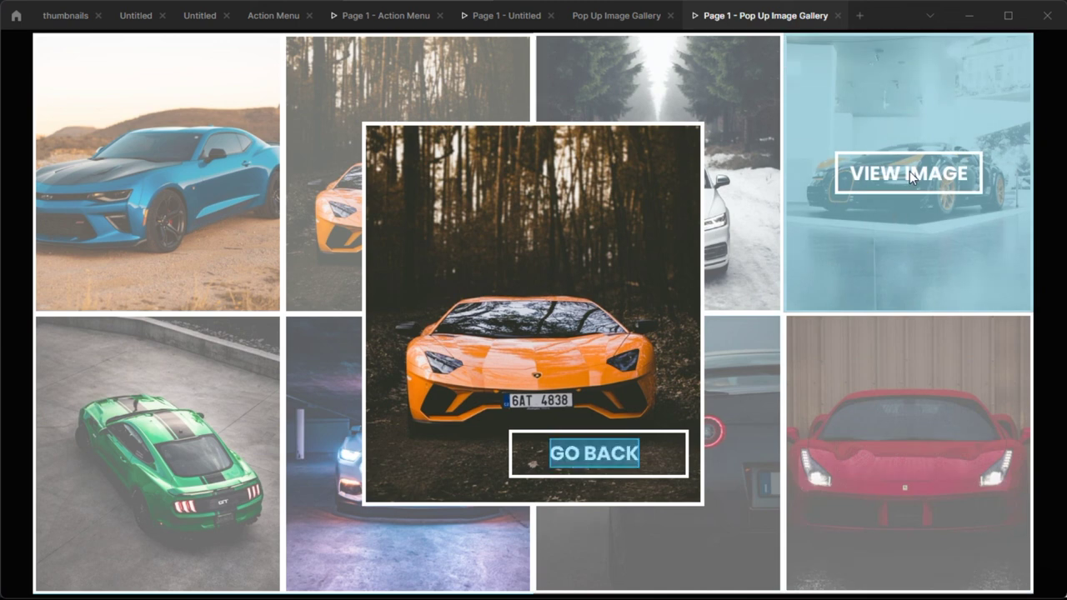
left_click(375, 105)
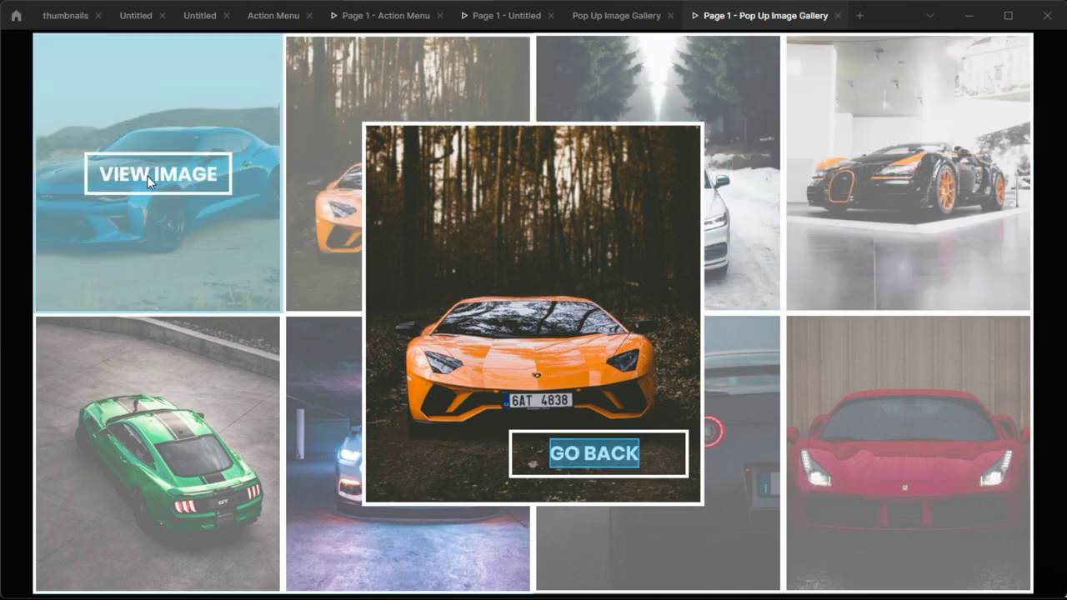
left_click(901, 461)
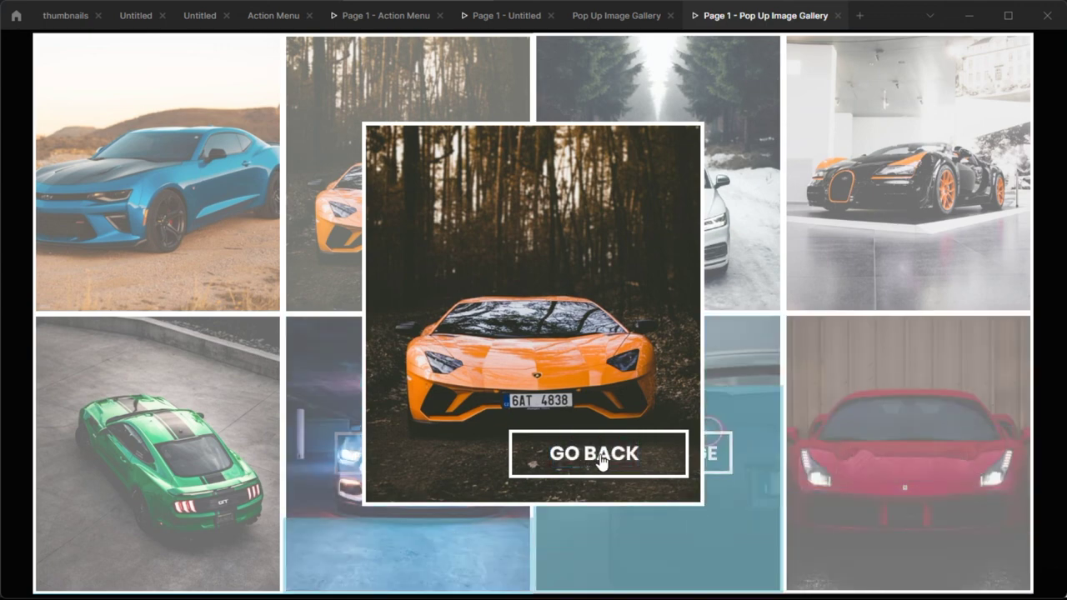
left_click(604, 464)
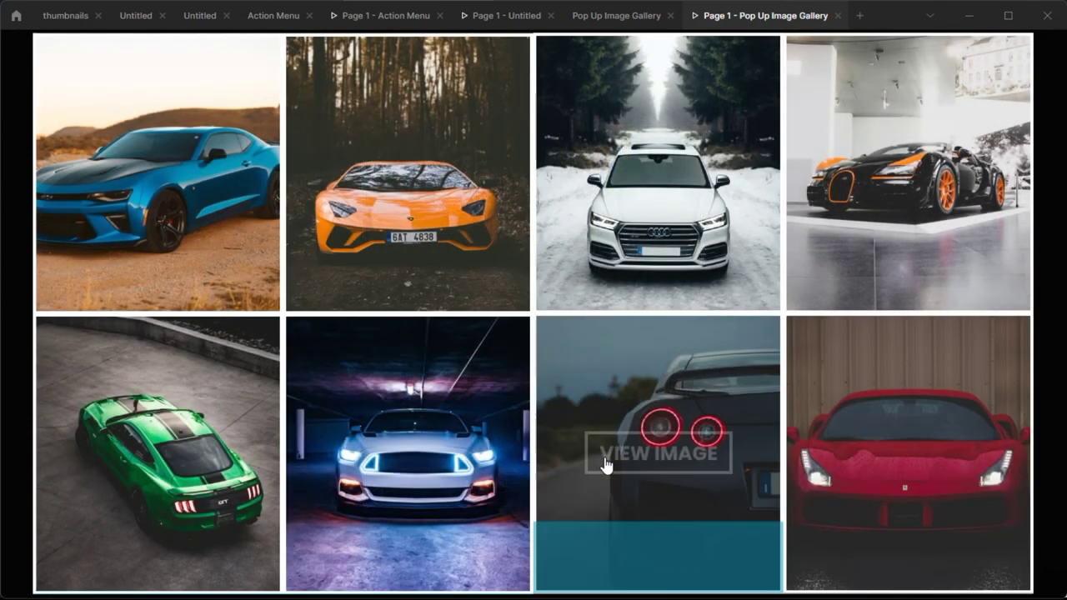
Open the red-tail-light car's popup, GO BACK, then open the blue-lit car's popup
left_click(671, 454)
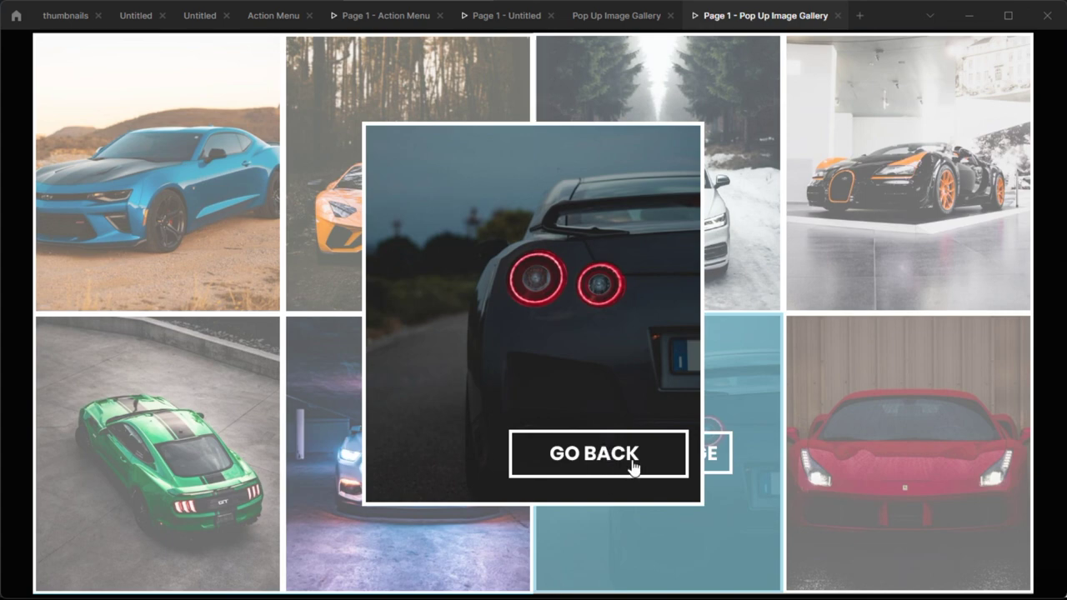
left_click(800, 384)
left_click(191, 405)
left_click(594, 463)
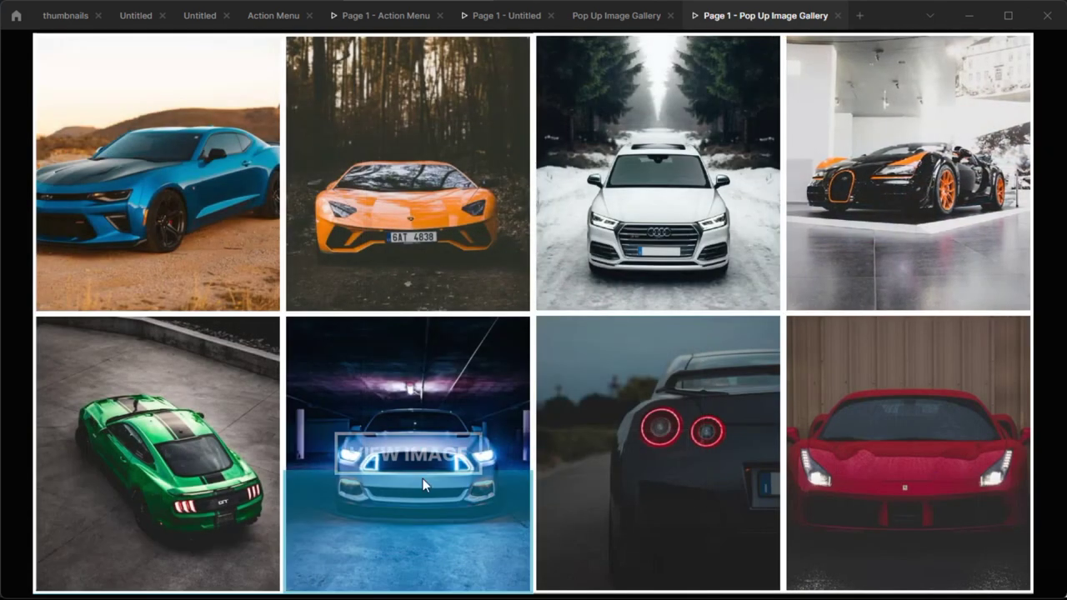
left_click(427, 456)
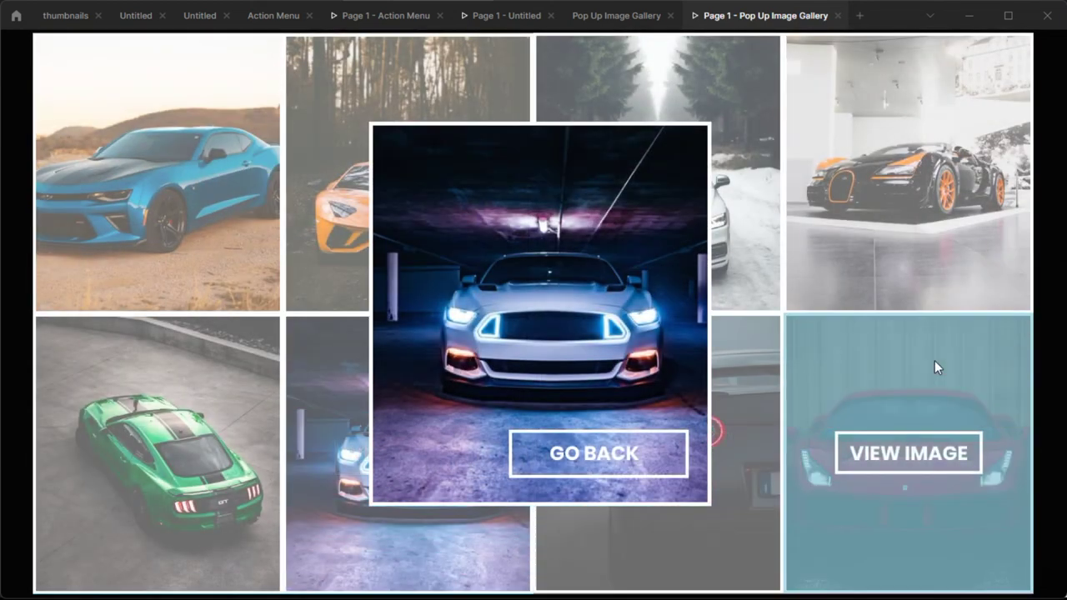